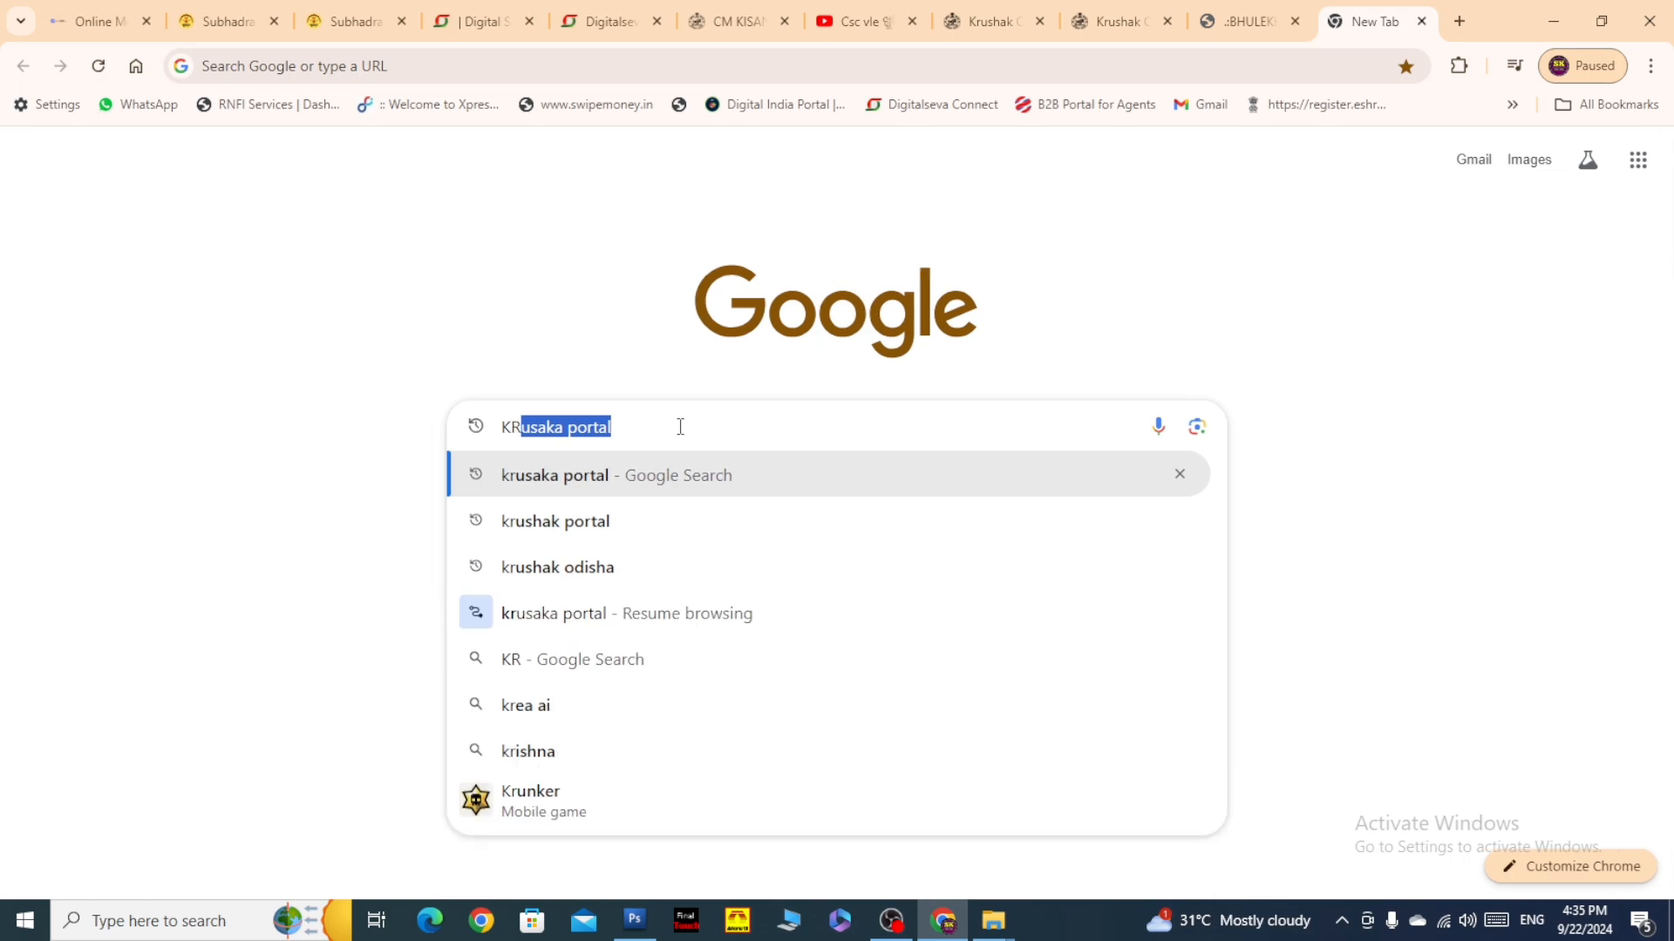
Search the web for "KRUSAKA PORTAL" and open the Krushak Odisha Portal site from the results
type("SA")
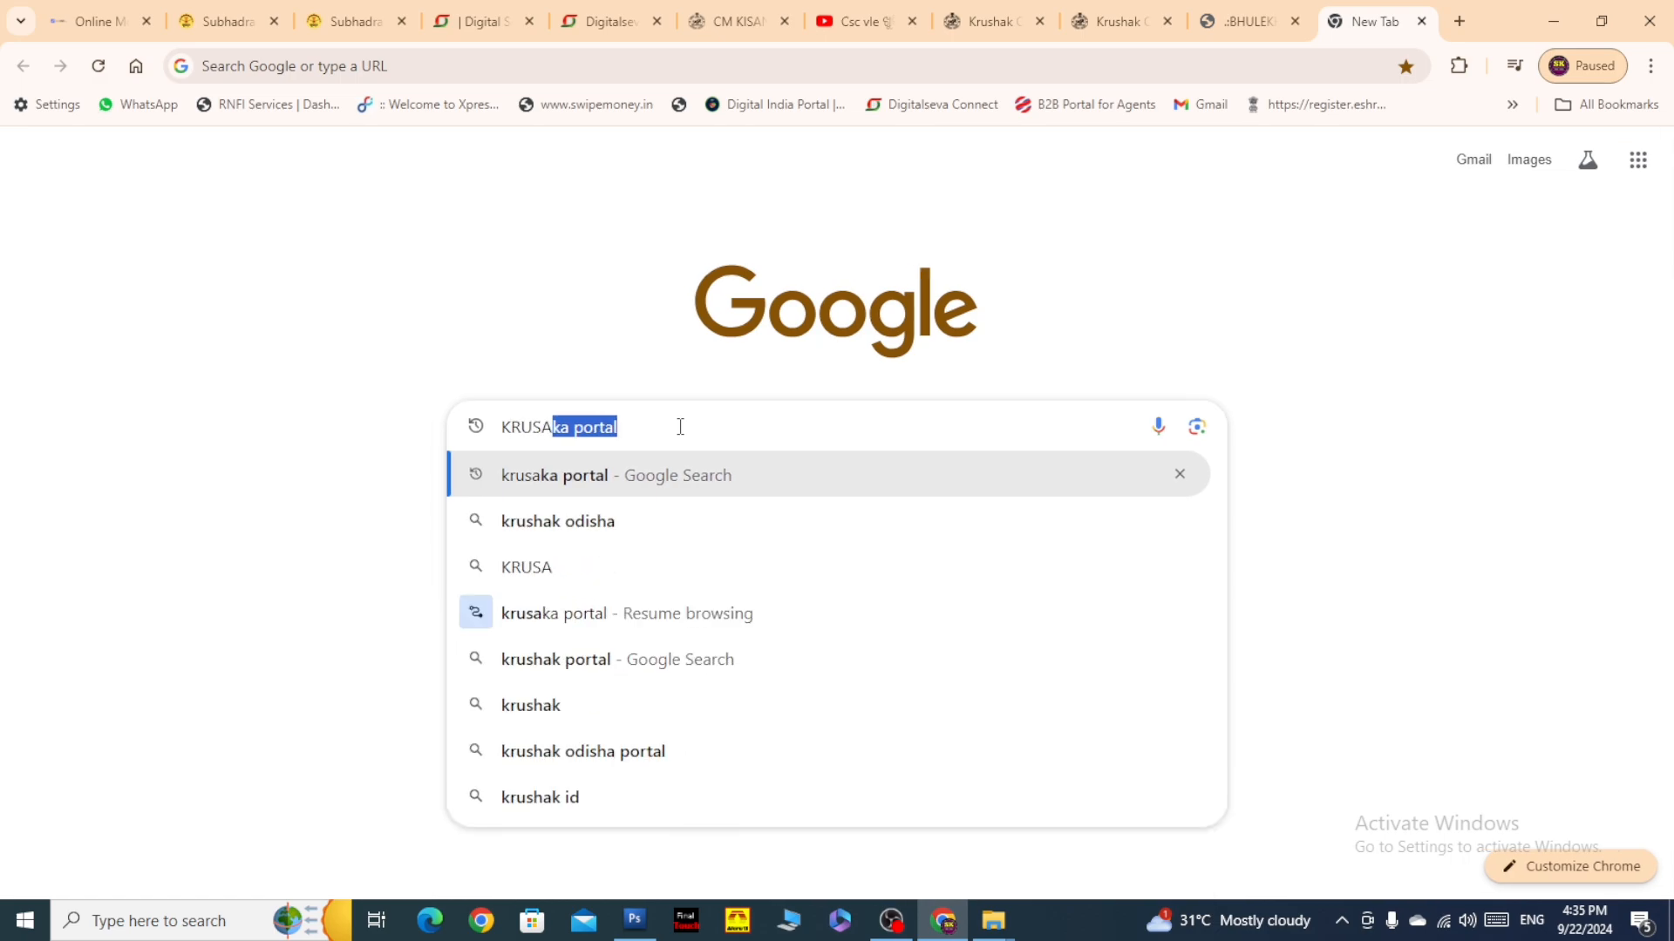
type("KA ")
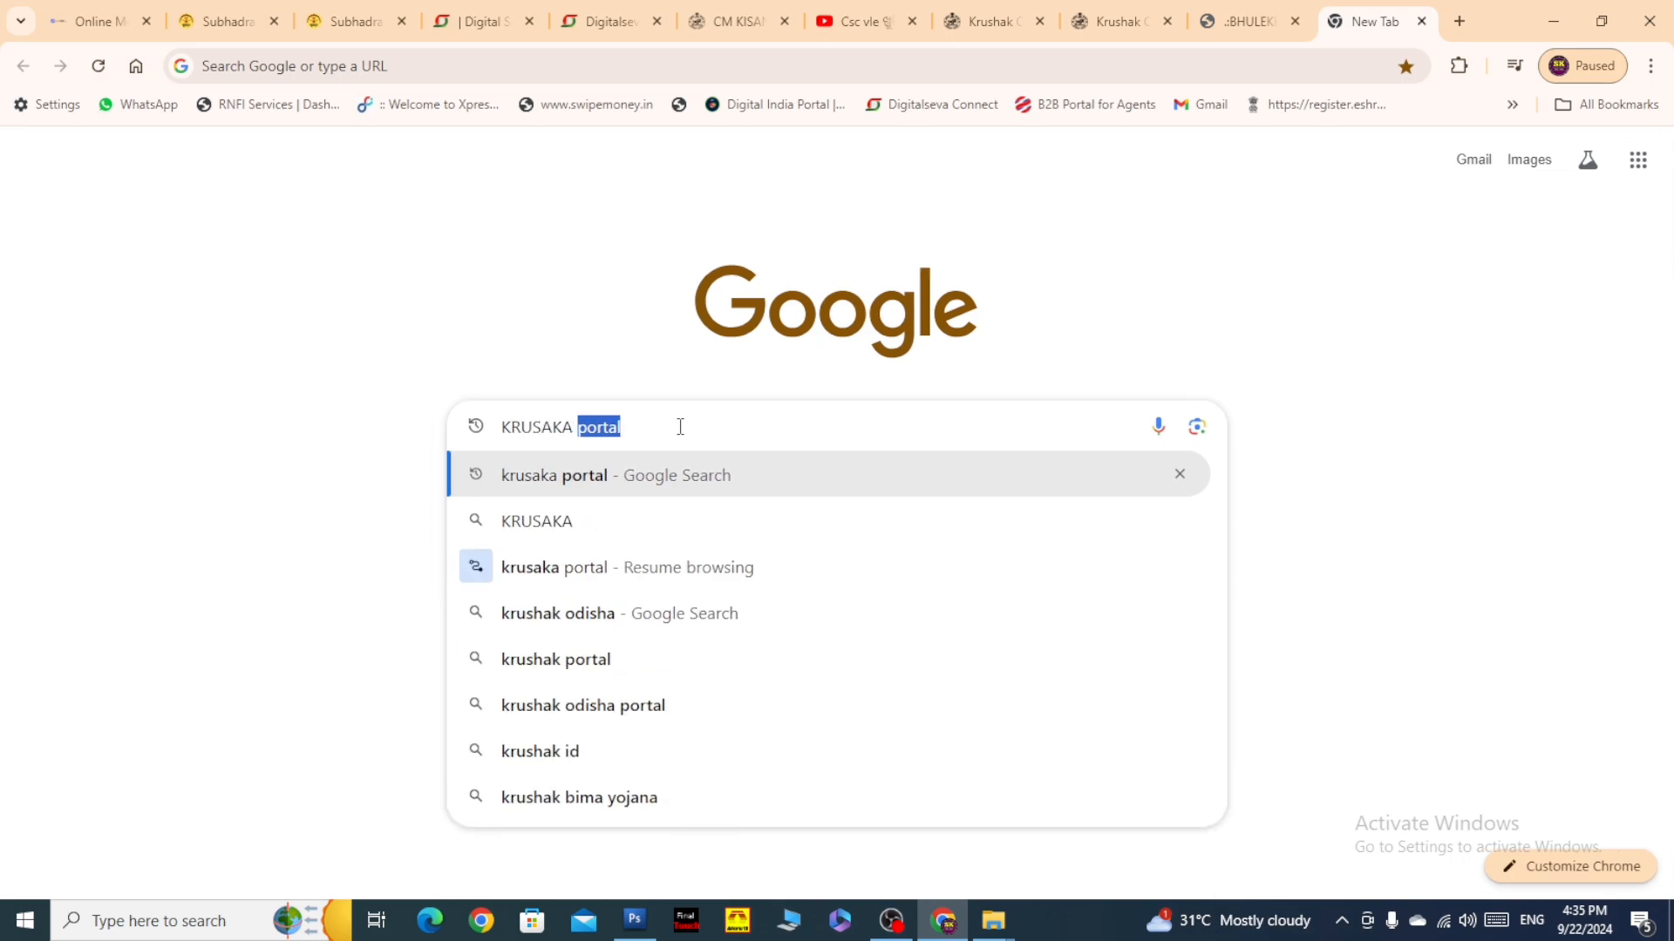
type("PORTA")
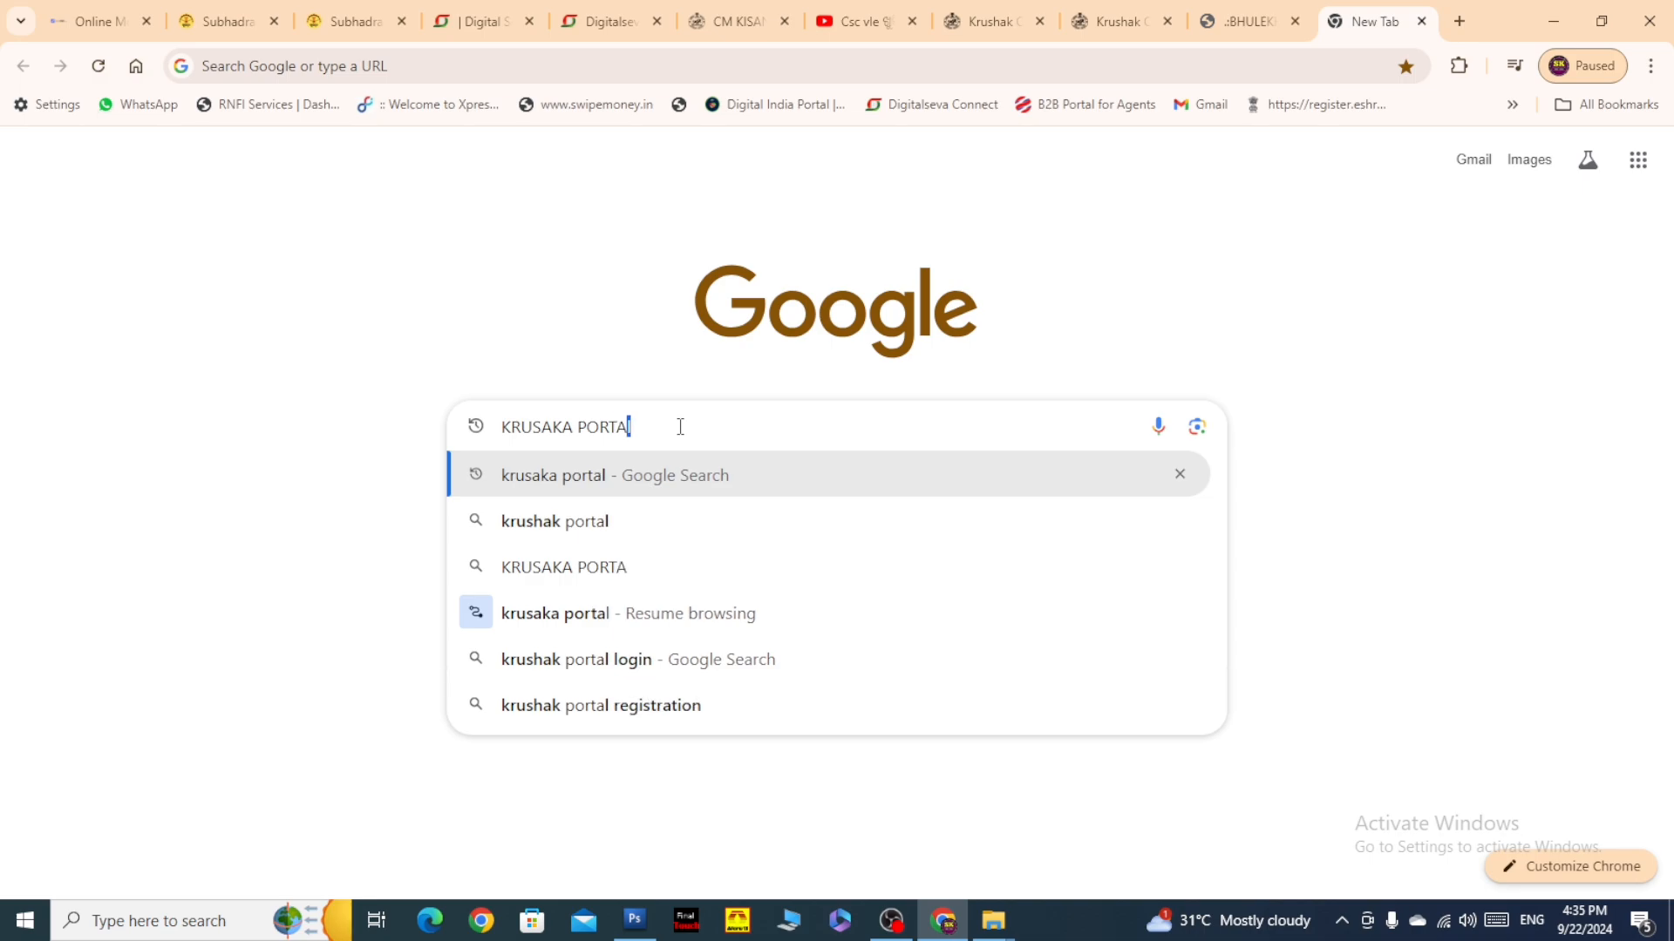
type("L")
key("Return")
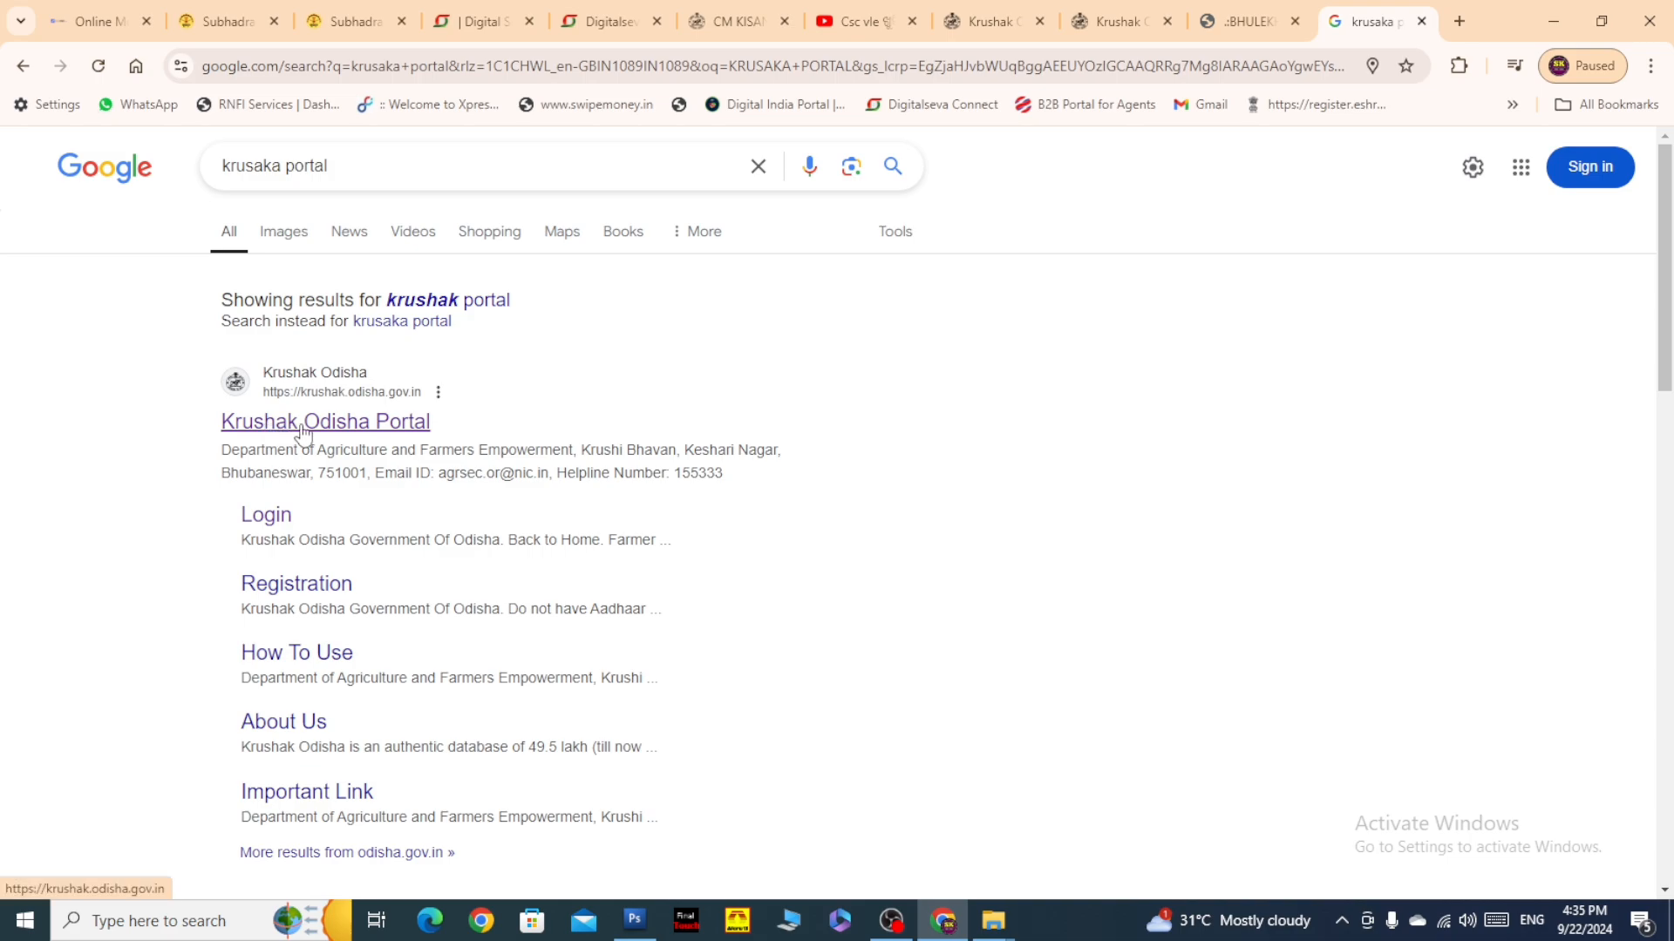
left_click(304, 428)
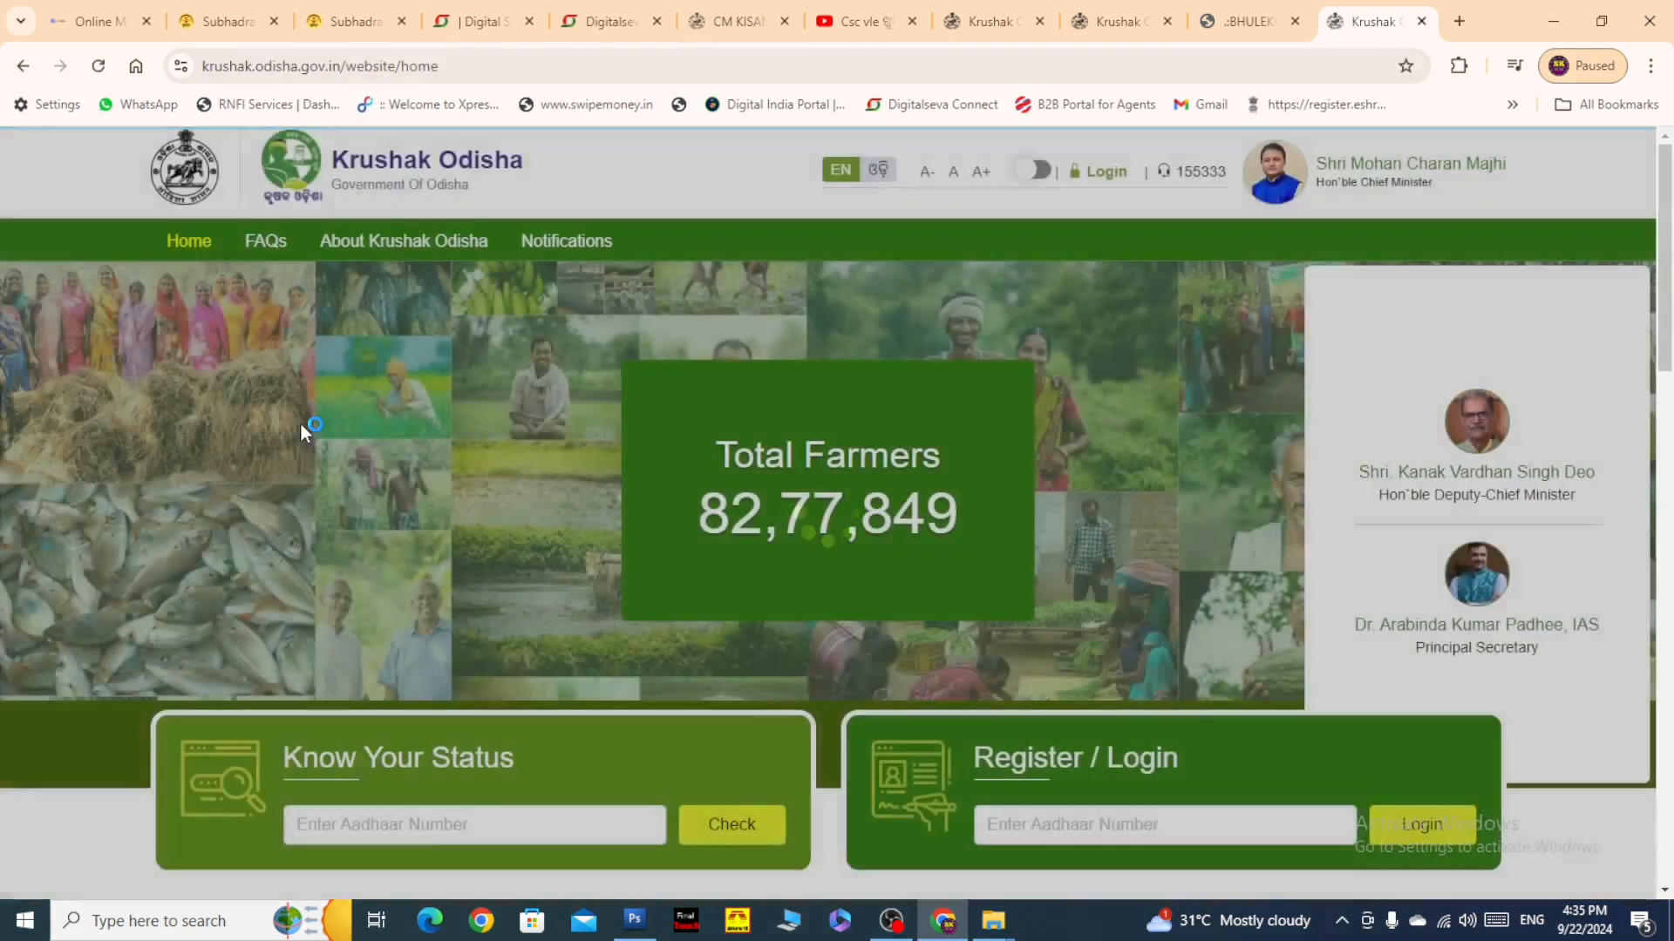
Enter the farmer's Aadhaar number under Register / Login and submit it
scroll(886, 489, "down", 3)
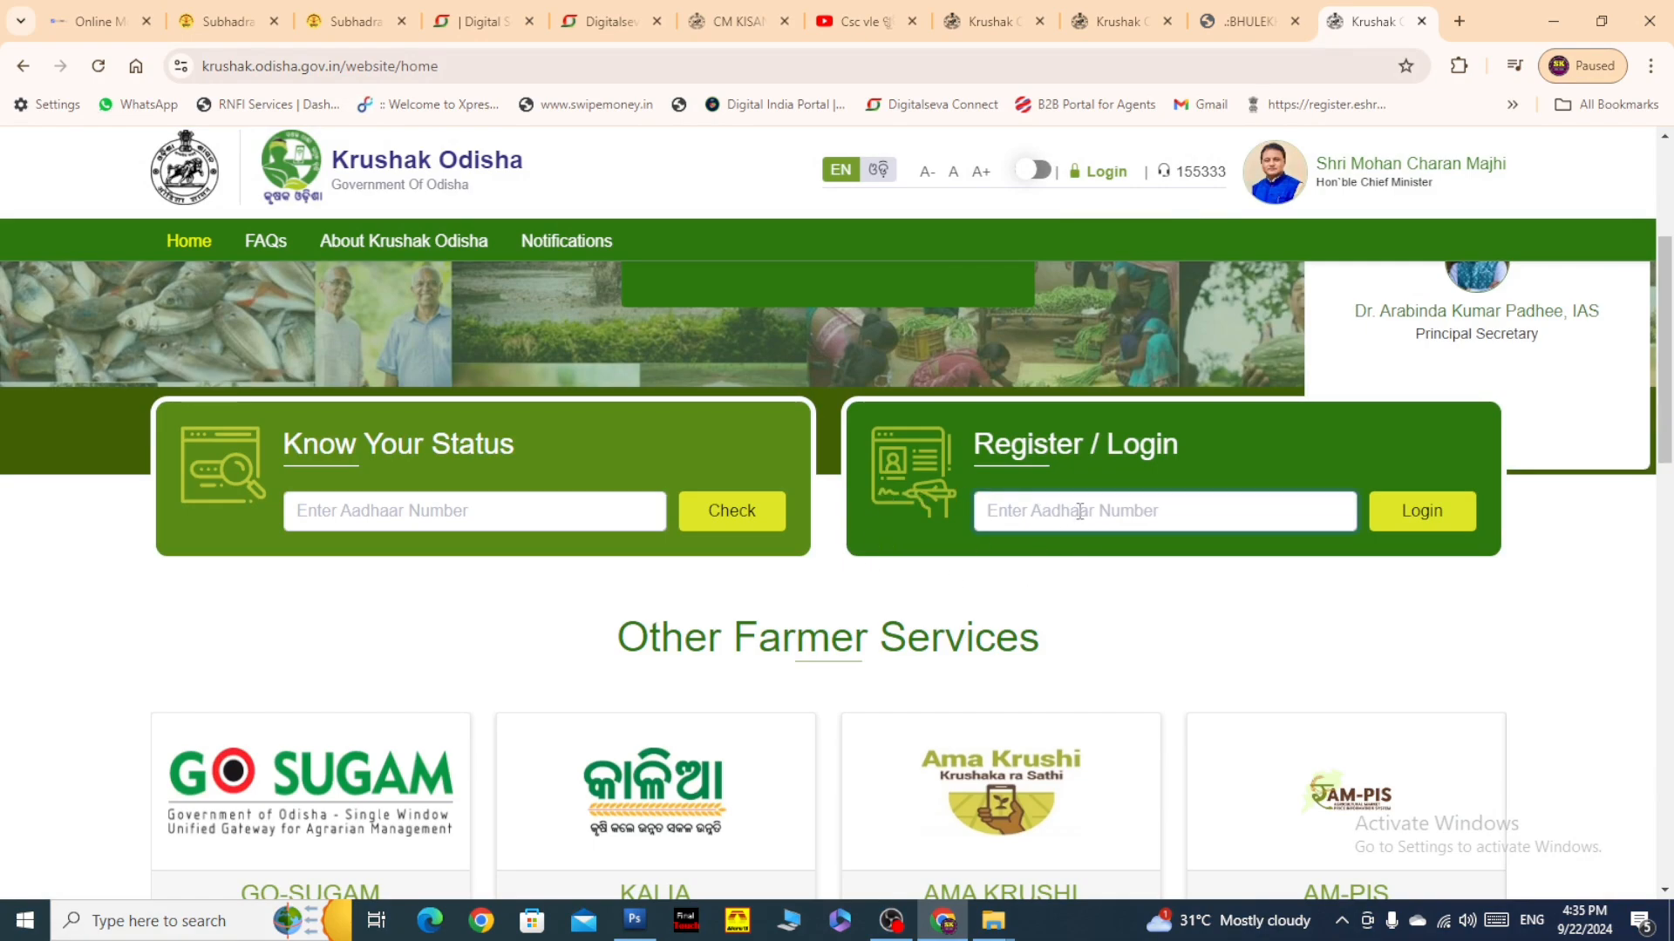
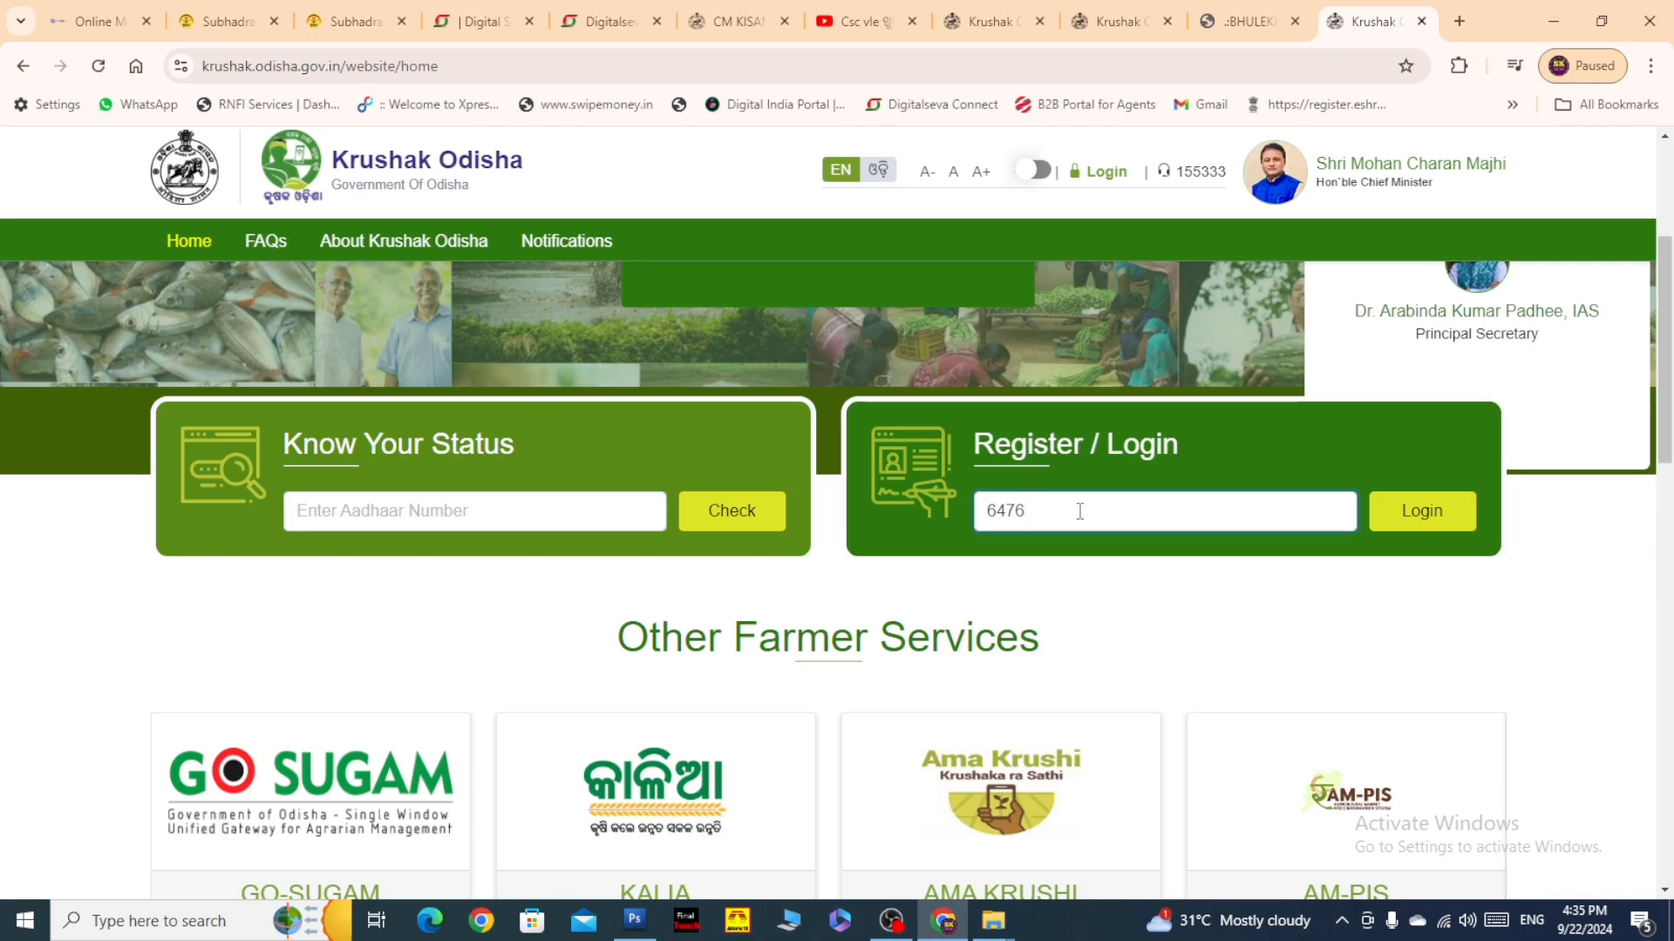
left_click(1425, 527)
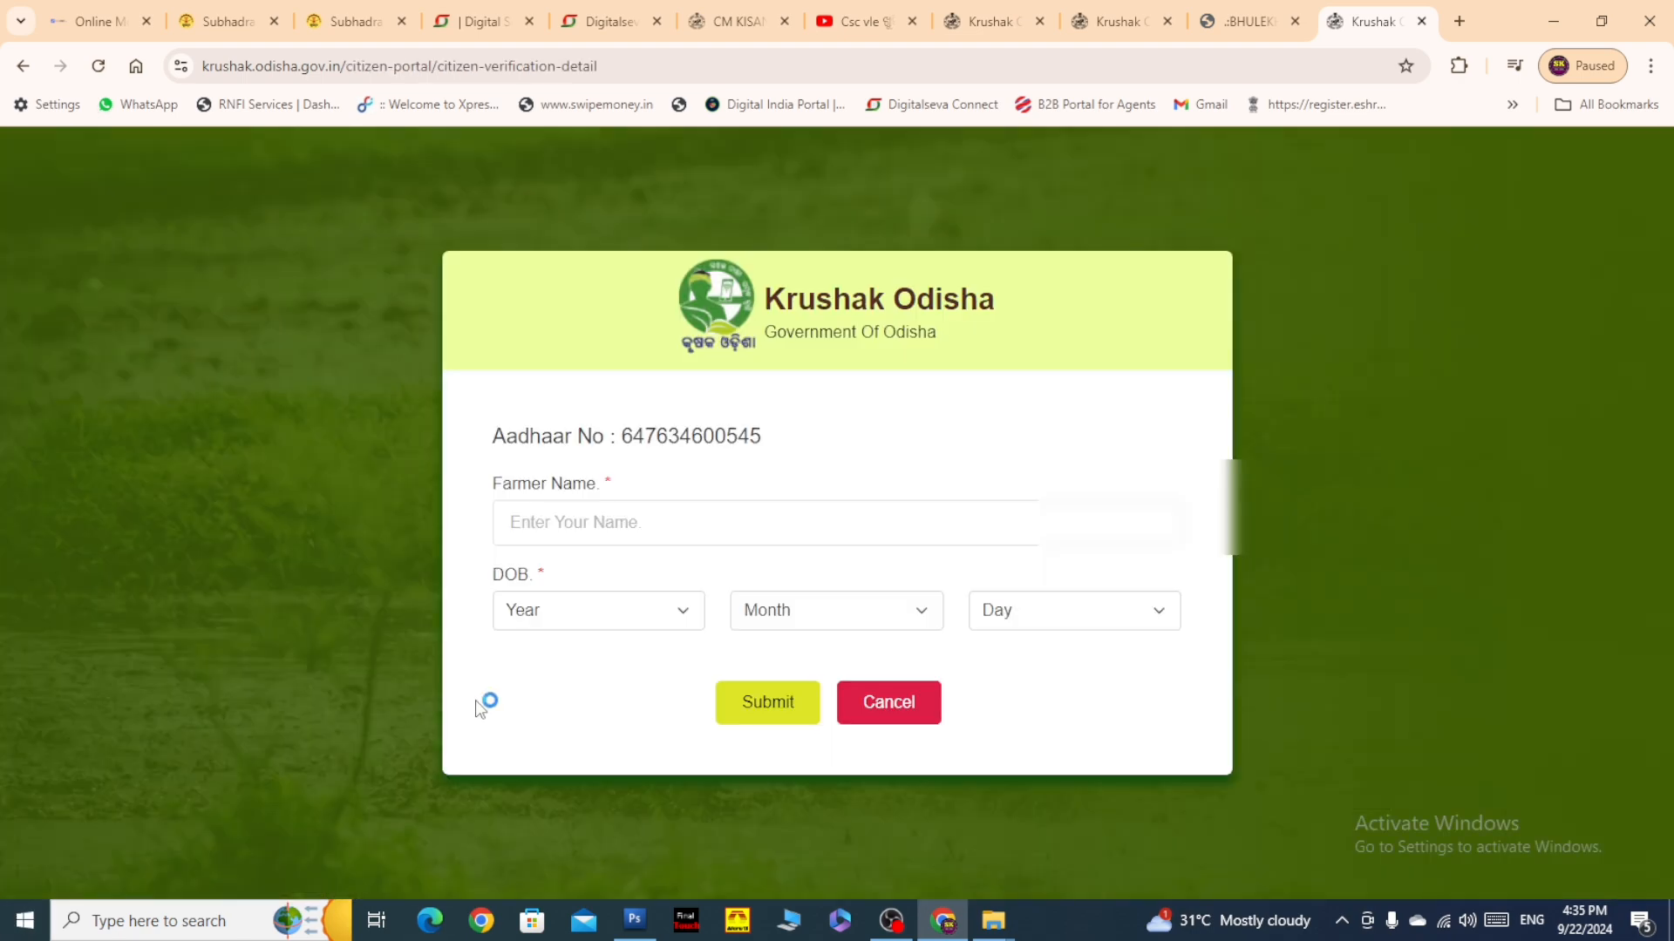
Enter the farmer's full name in the citizen verification form
left_click(629, 521)
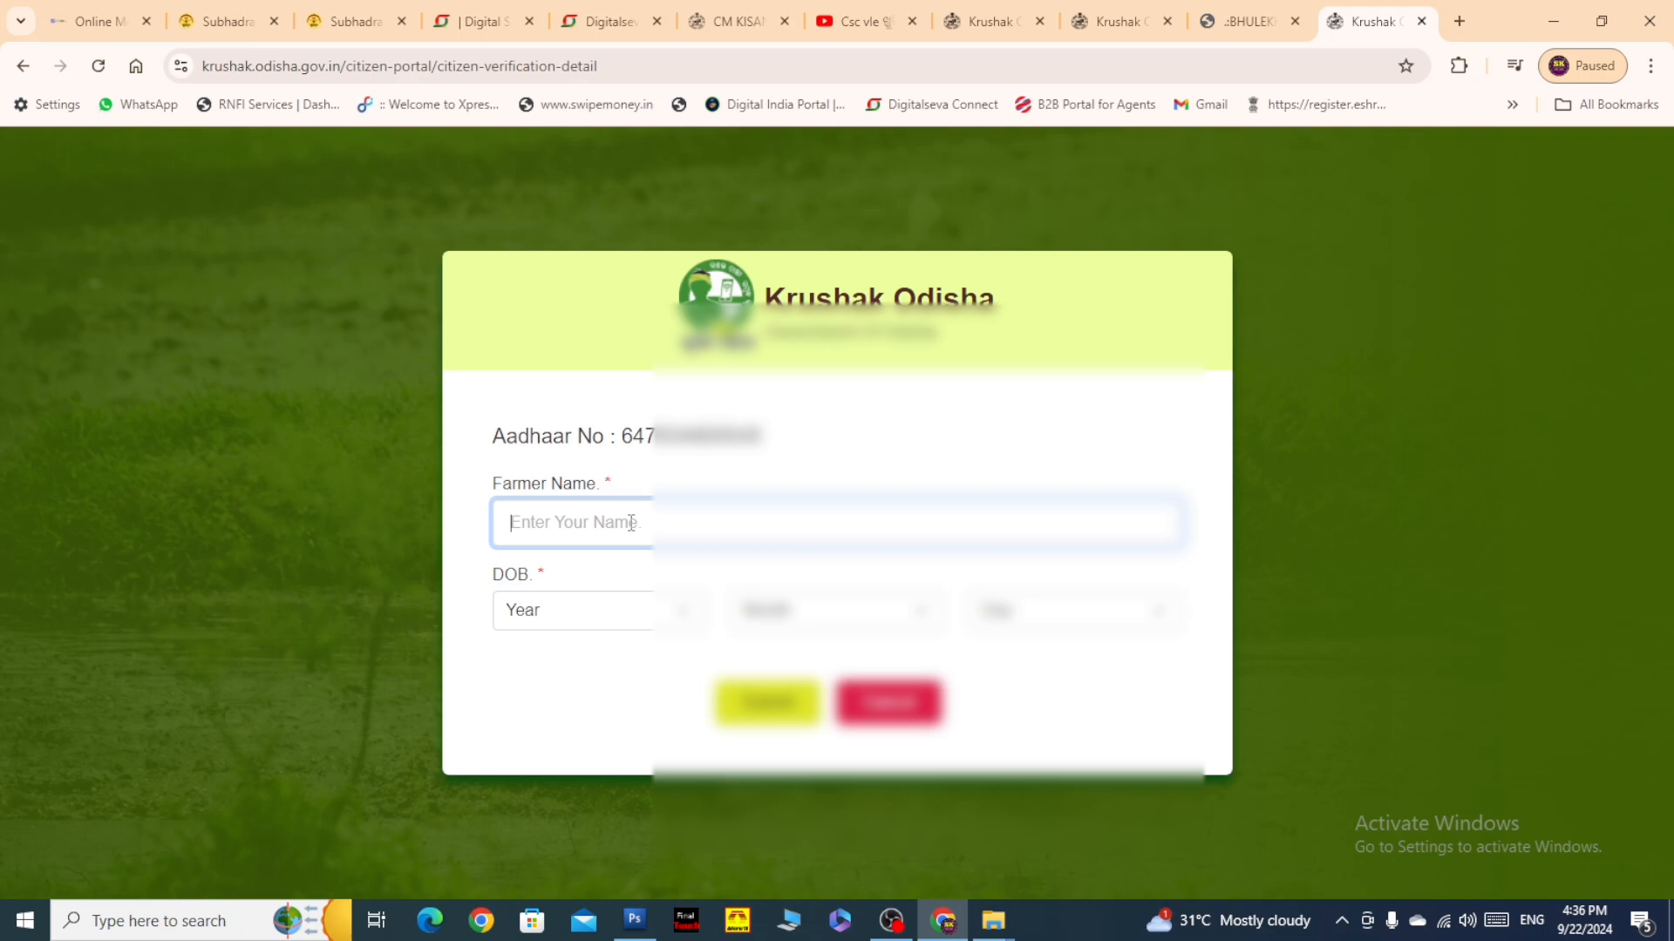
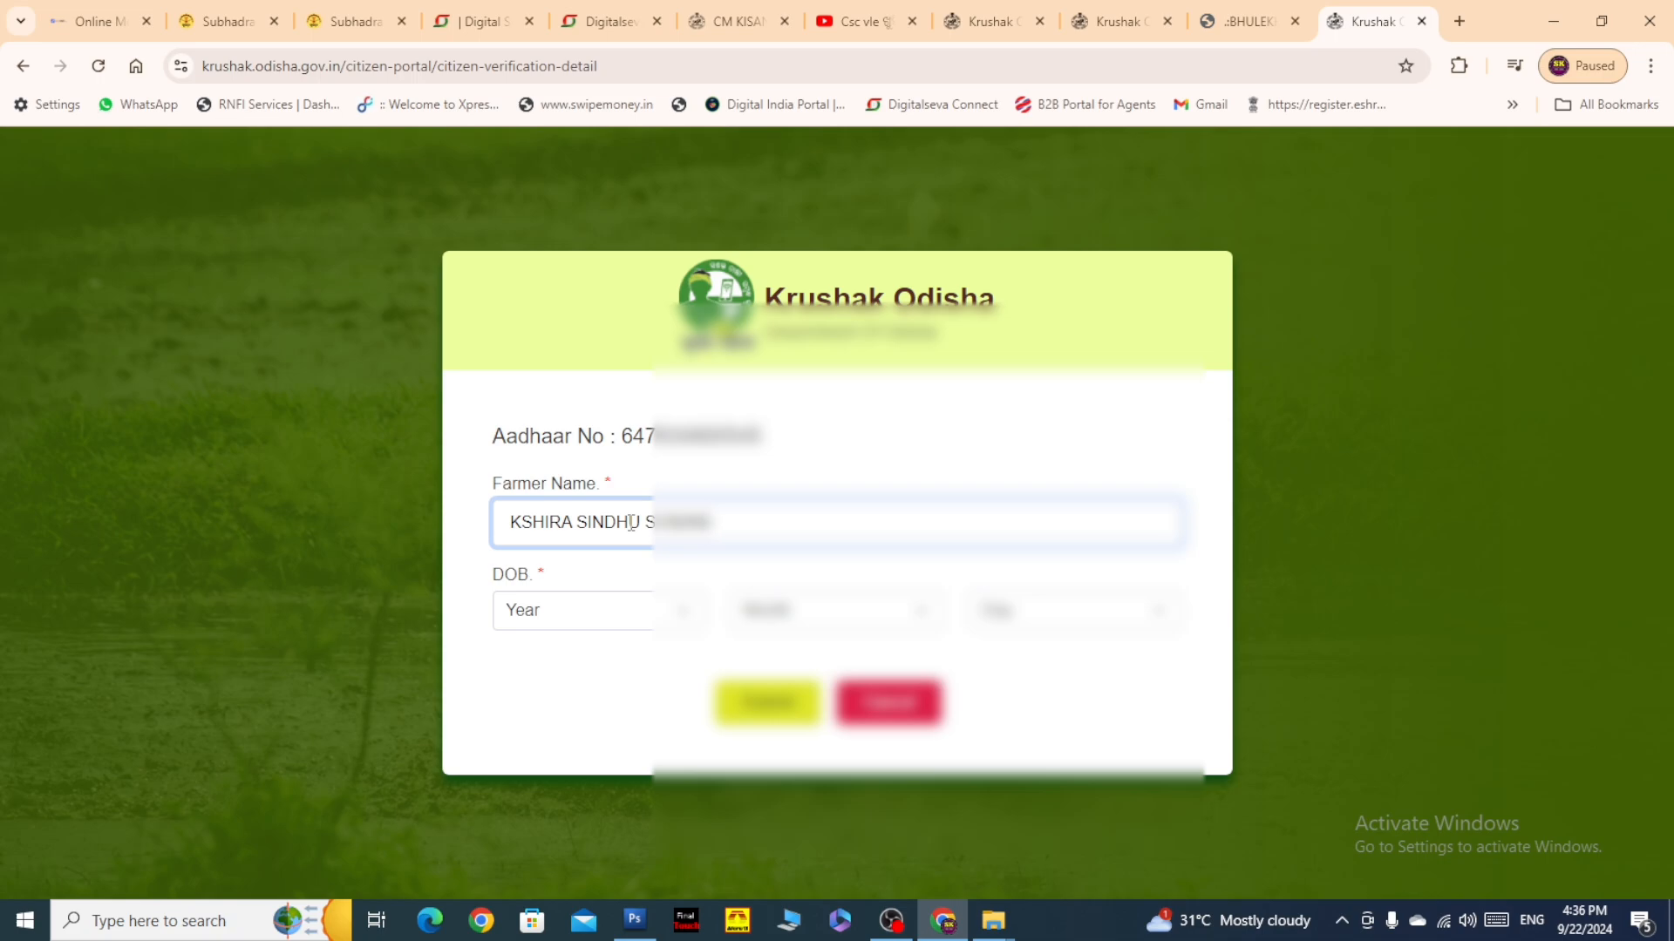
Select the farmer's date of birth, submit the verification form and confirm proceeding with the registration
left_click(645, 619)
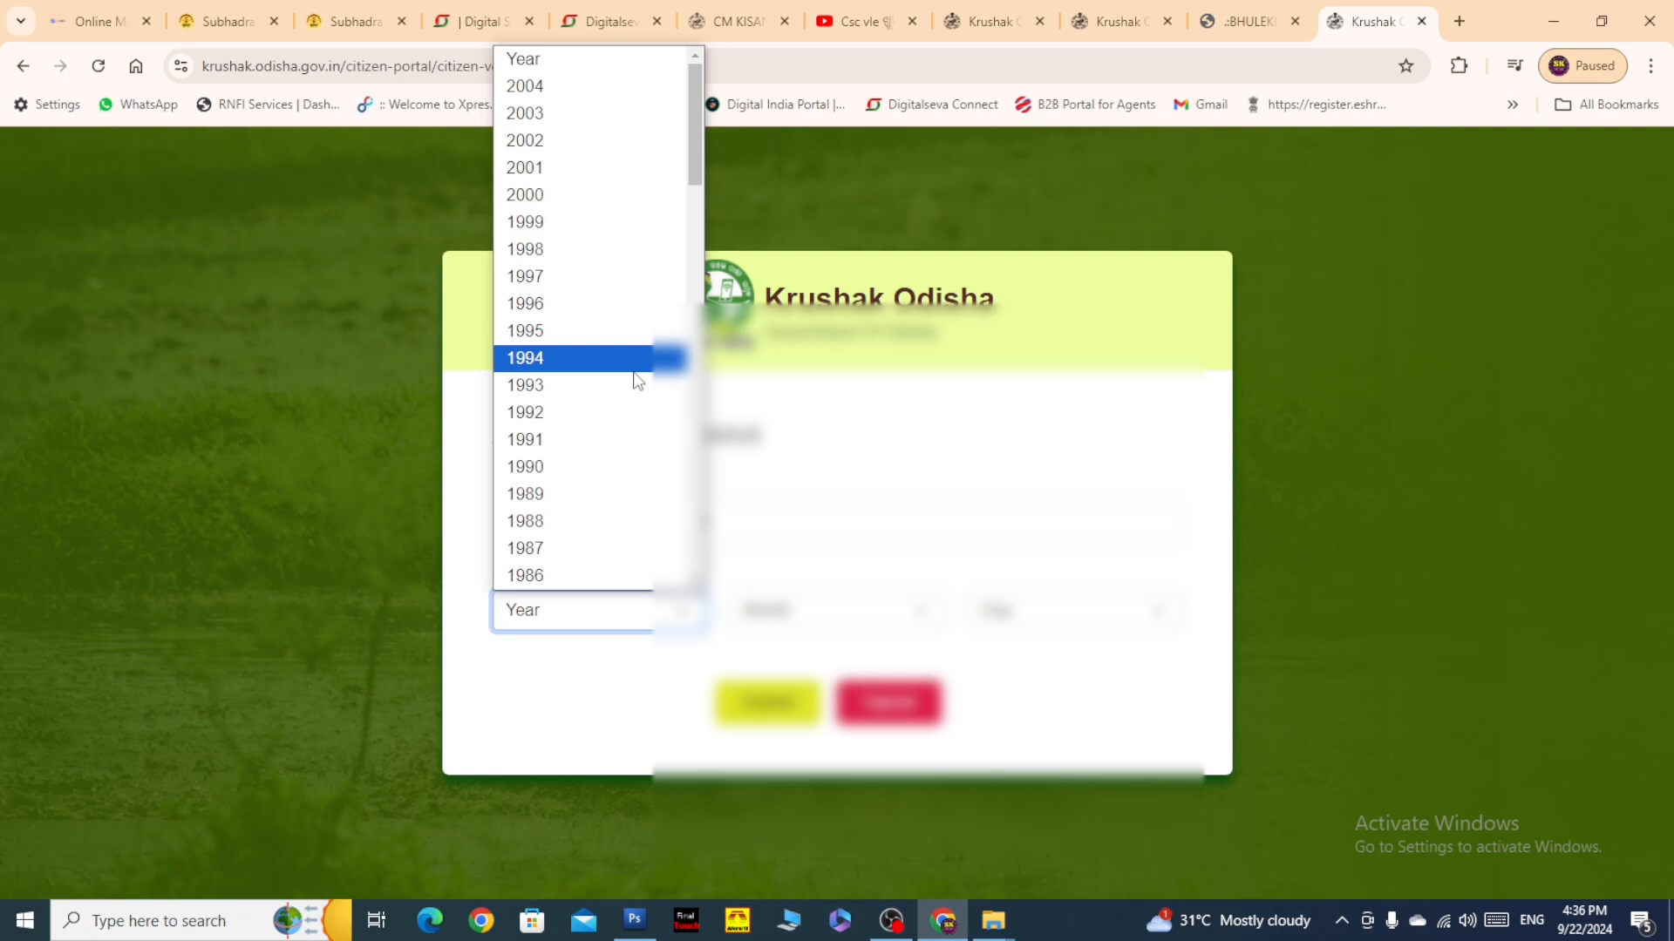
left_click(613, 411)
left_click(819, 617)
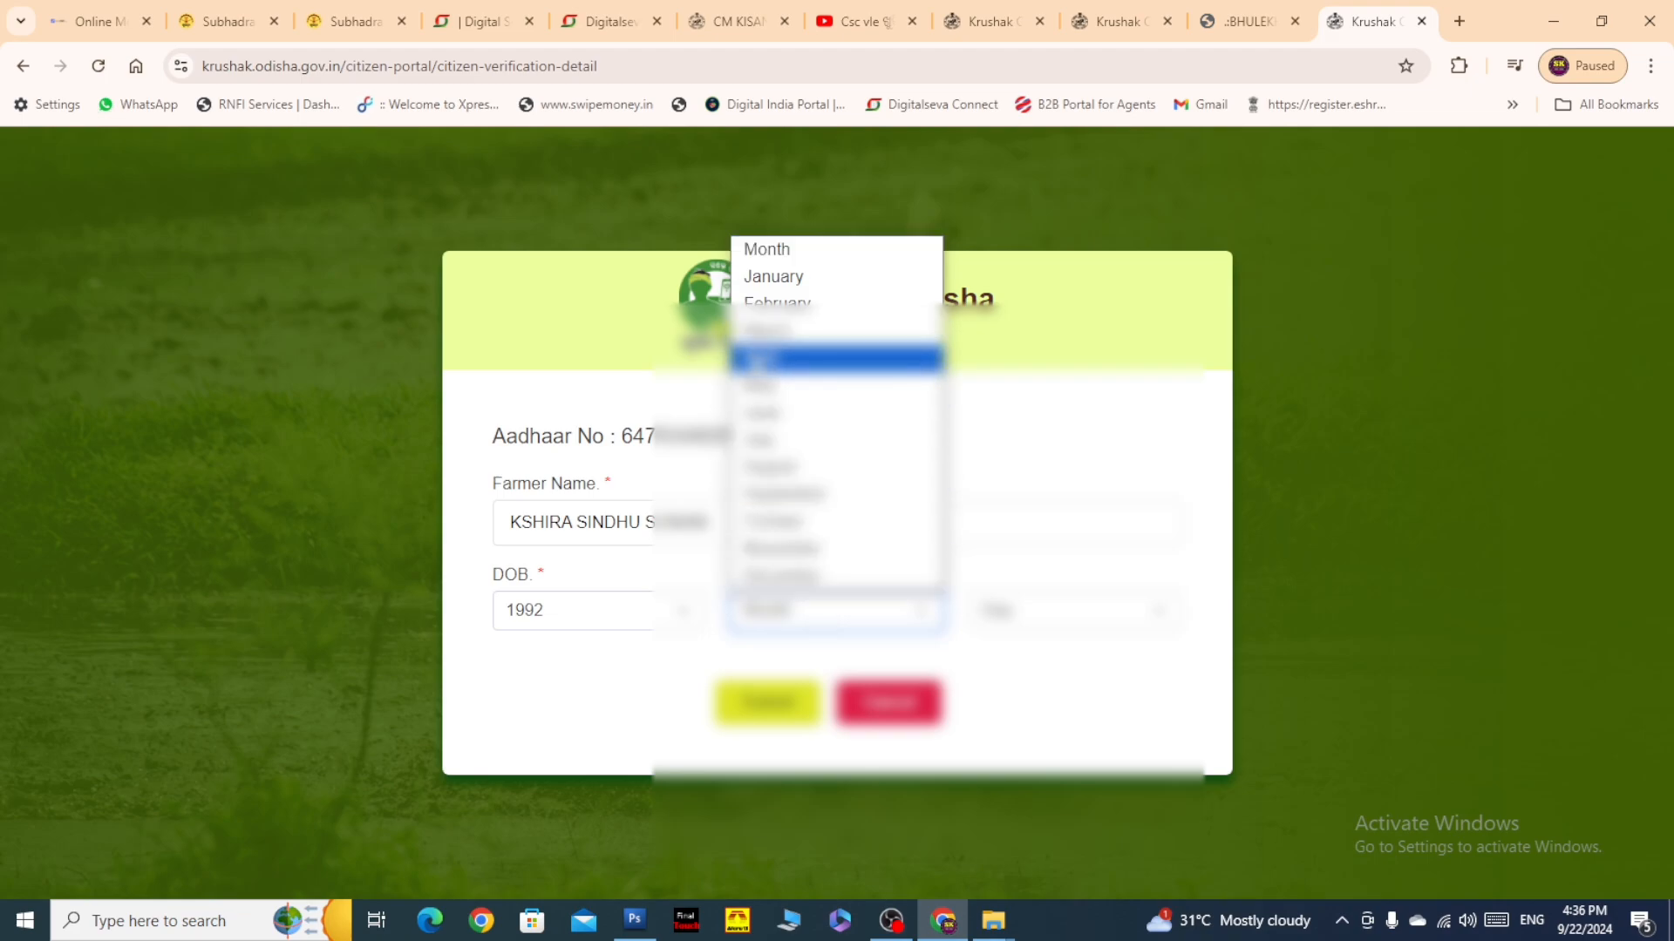
left_click(755, 359)
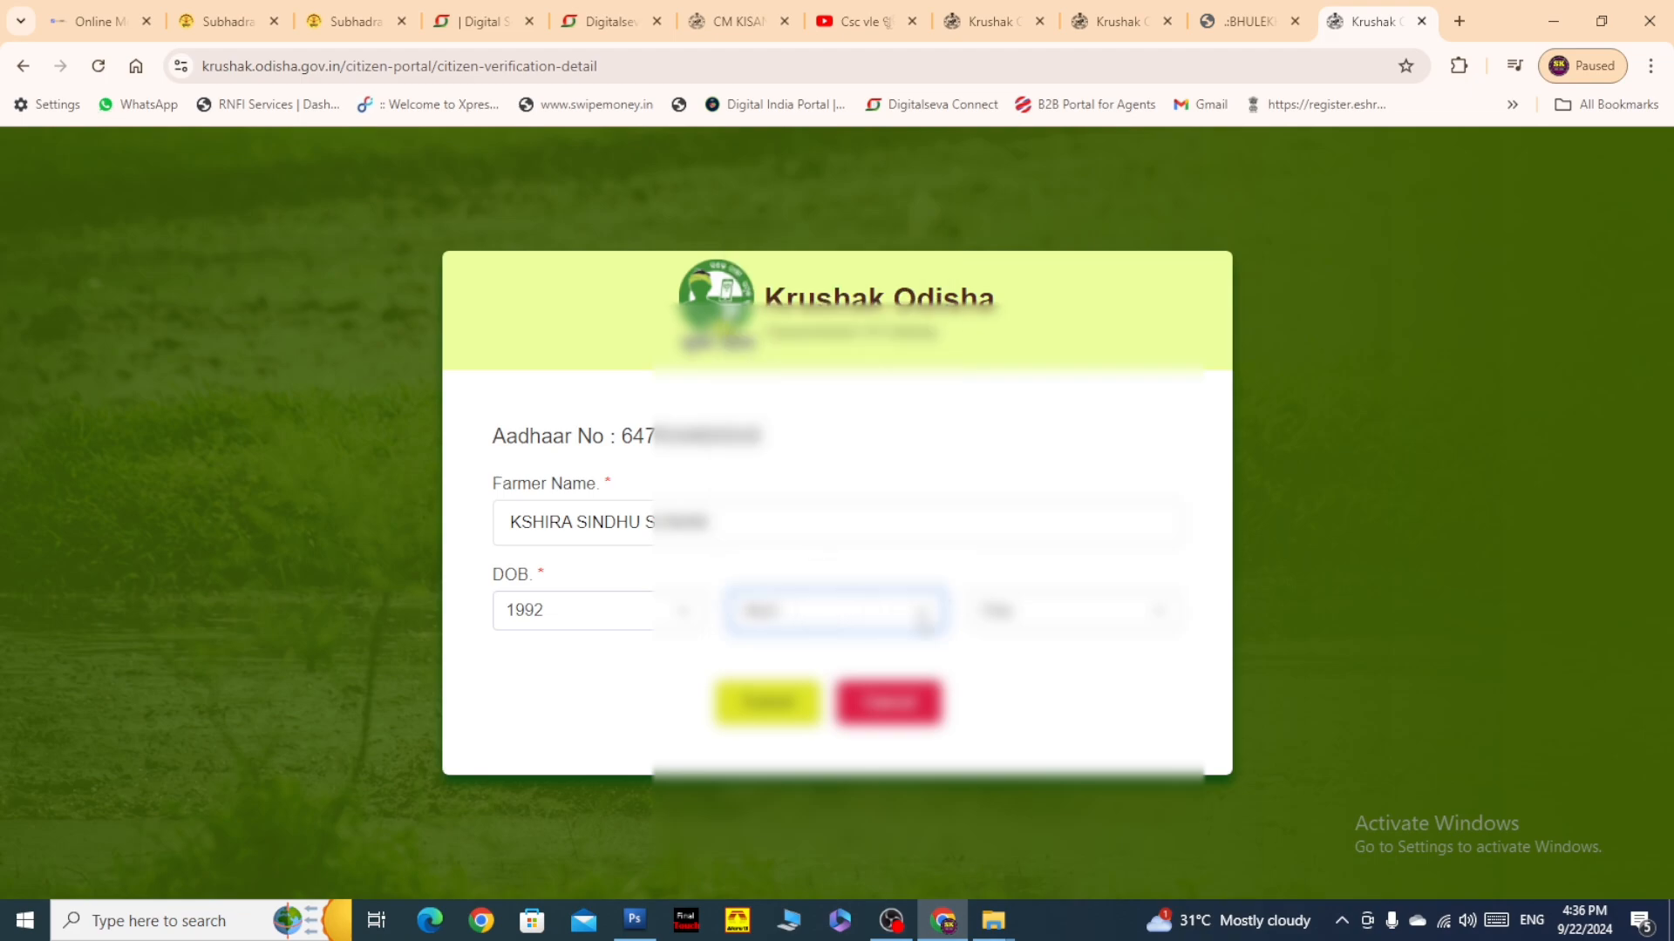
left_click(1003, 615)
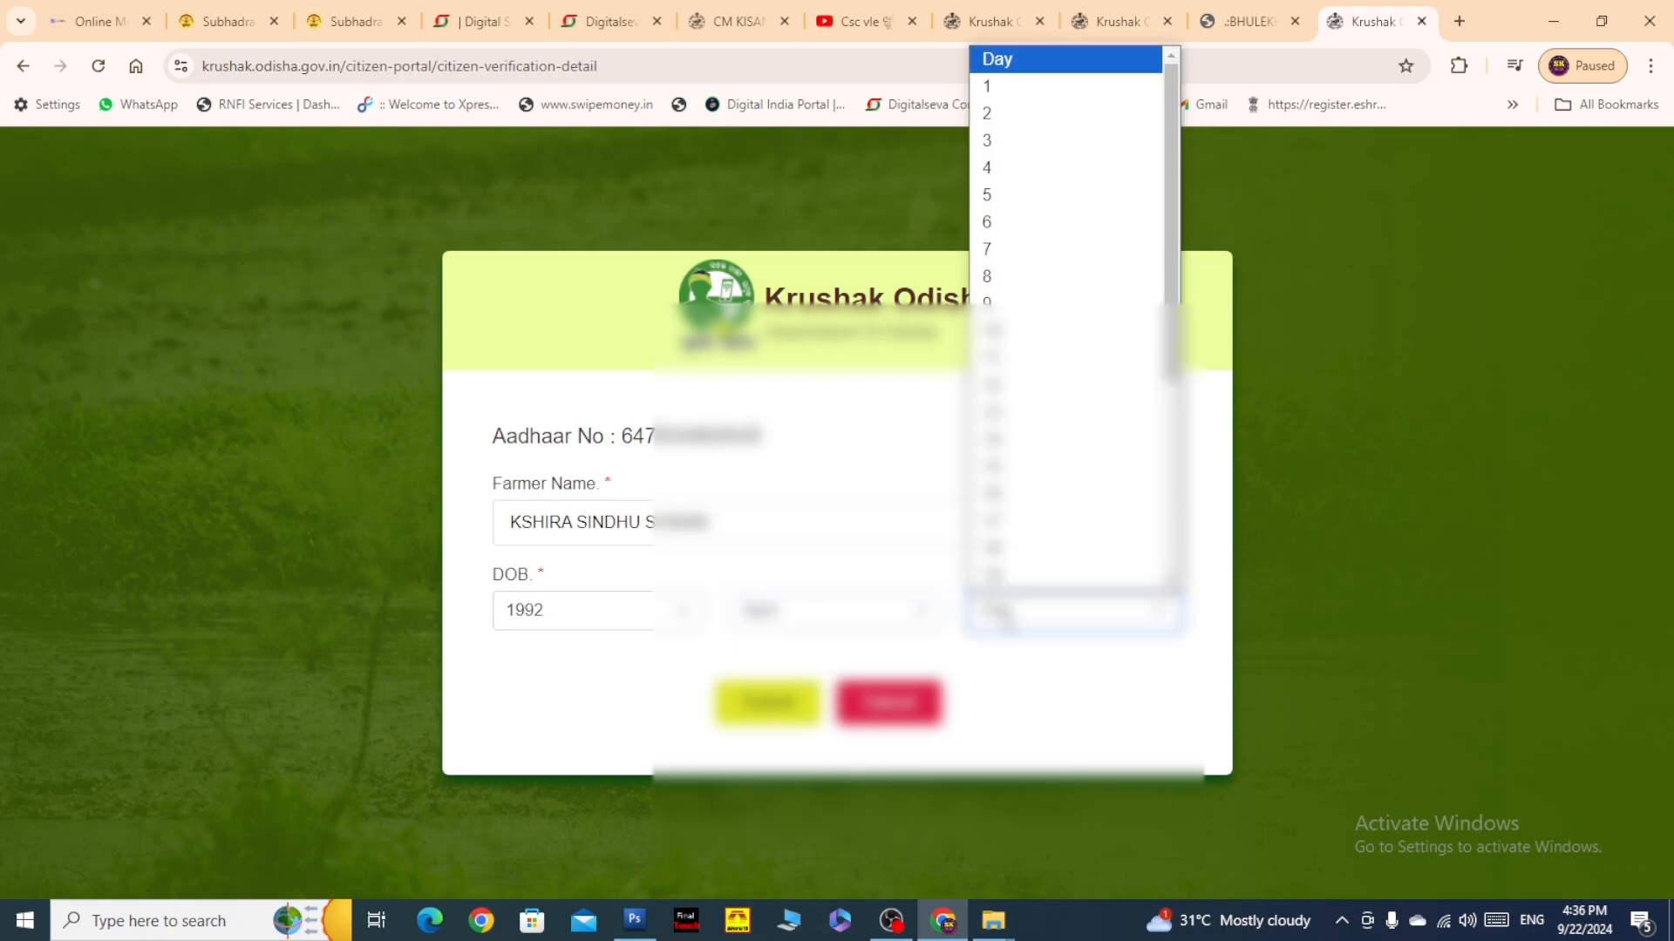
left_click(977, 124)
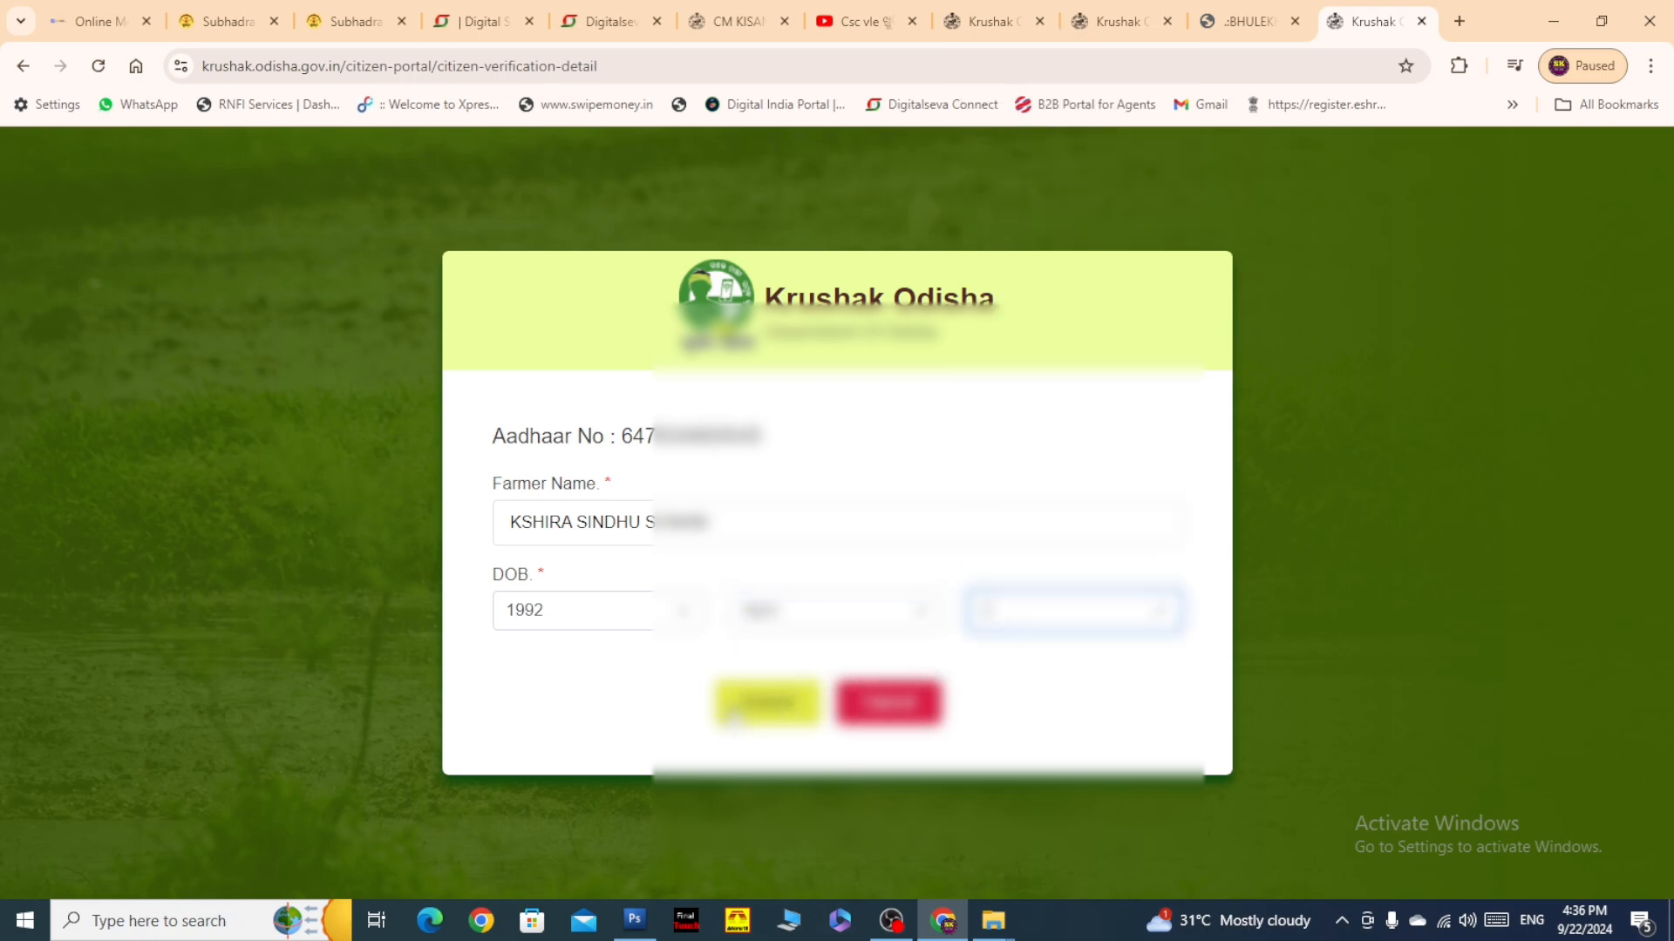
left_click(770, 706)
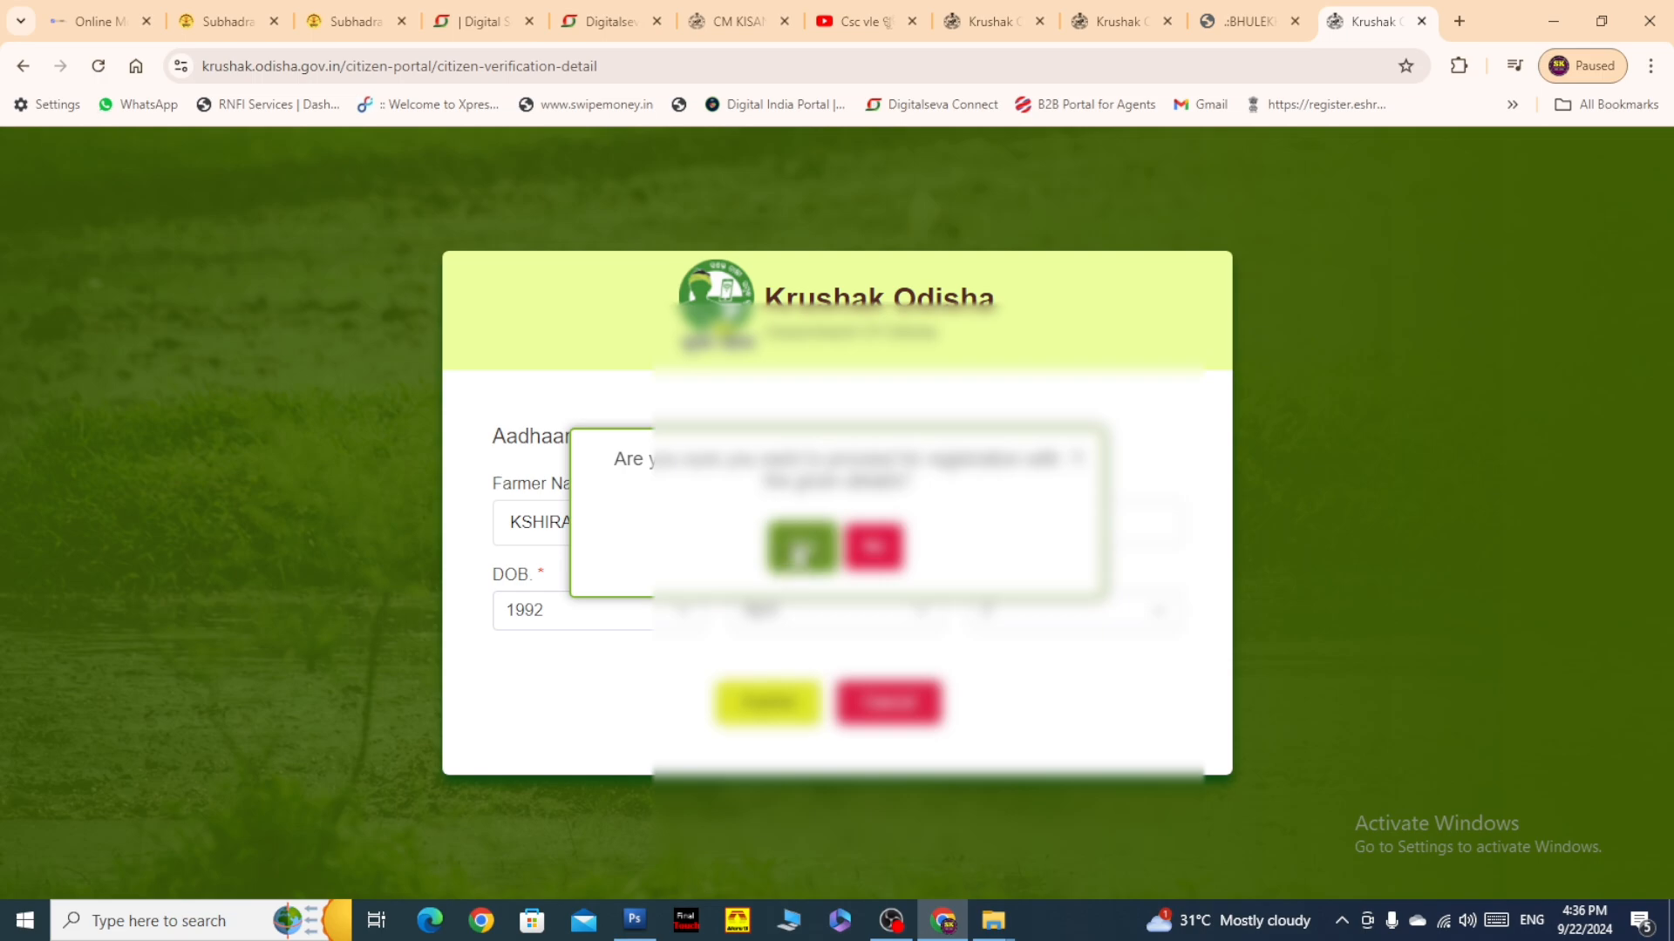
left_click(799, 551)
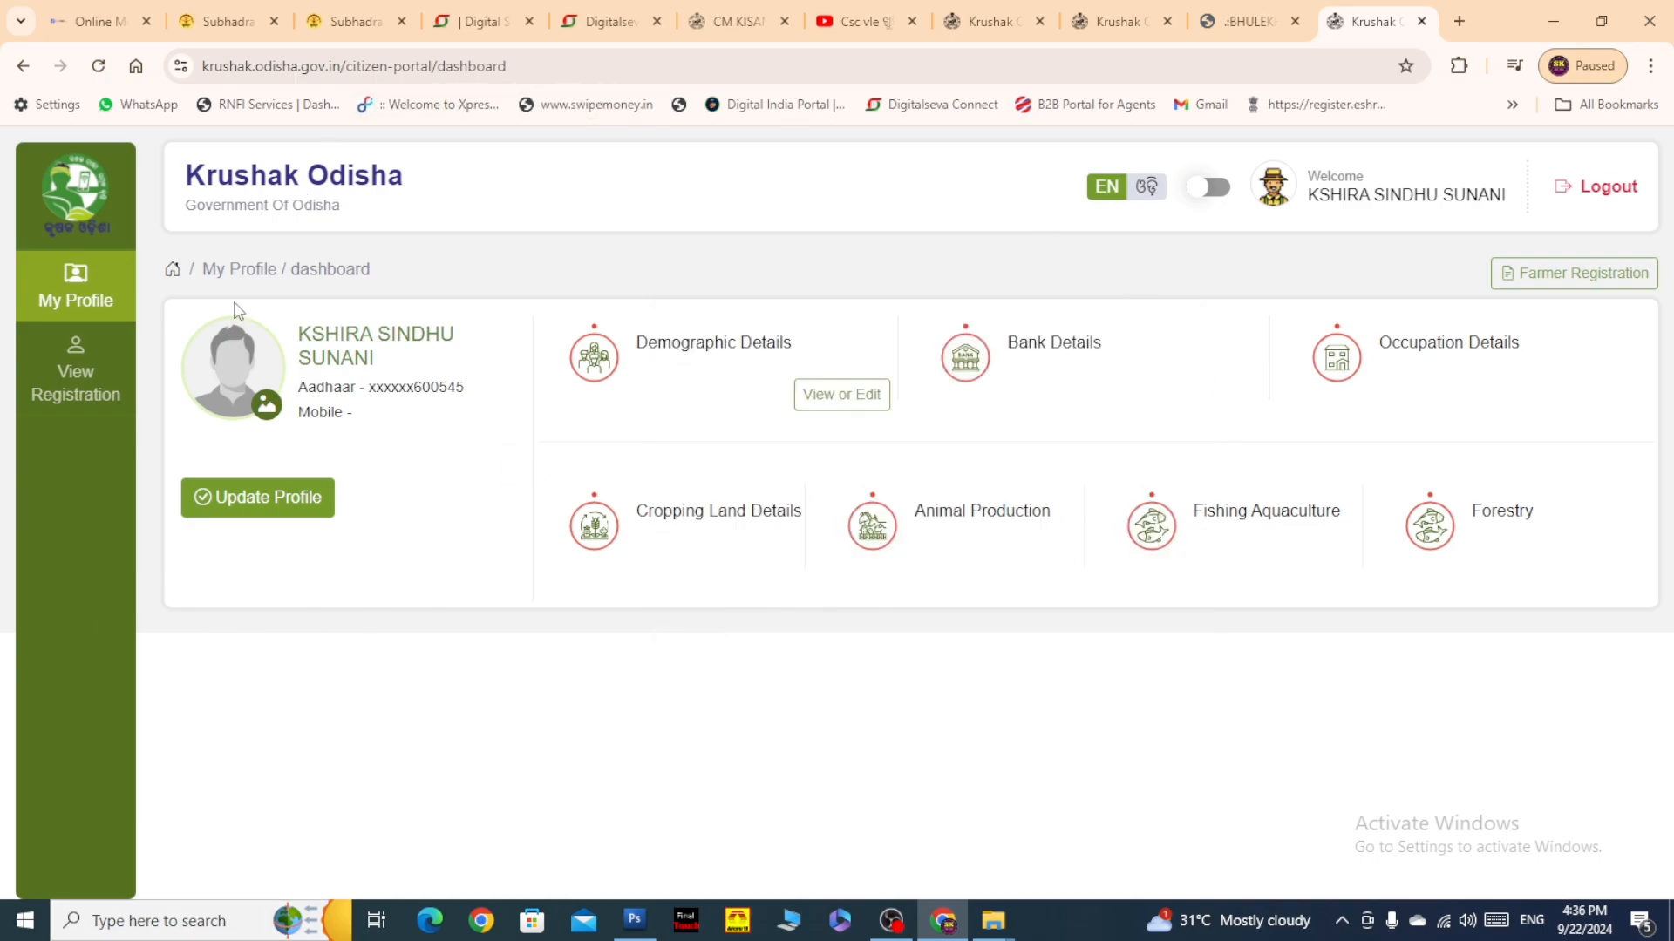
Open the profile for updating, fill in the father's name in the demographic details and set the gender to Male
left_click(254, 505)
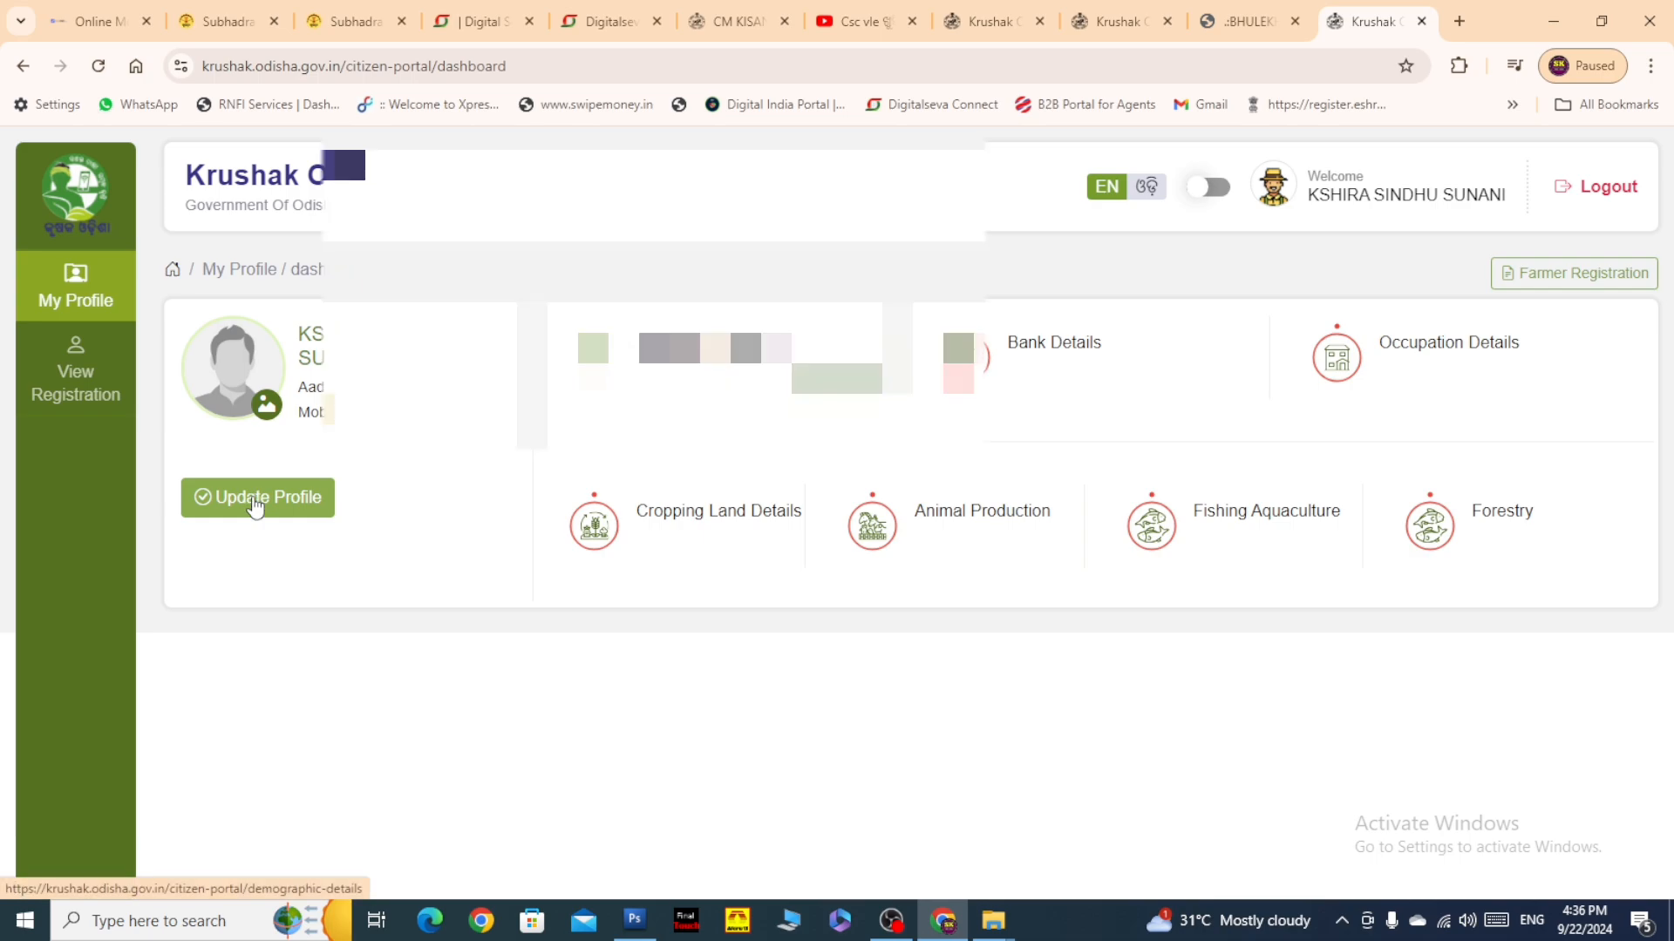
left_click(255, 504)
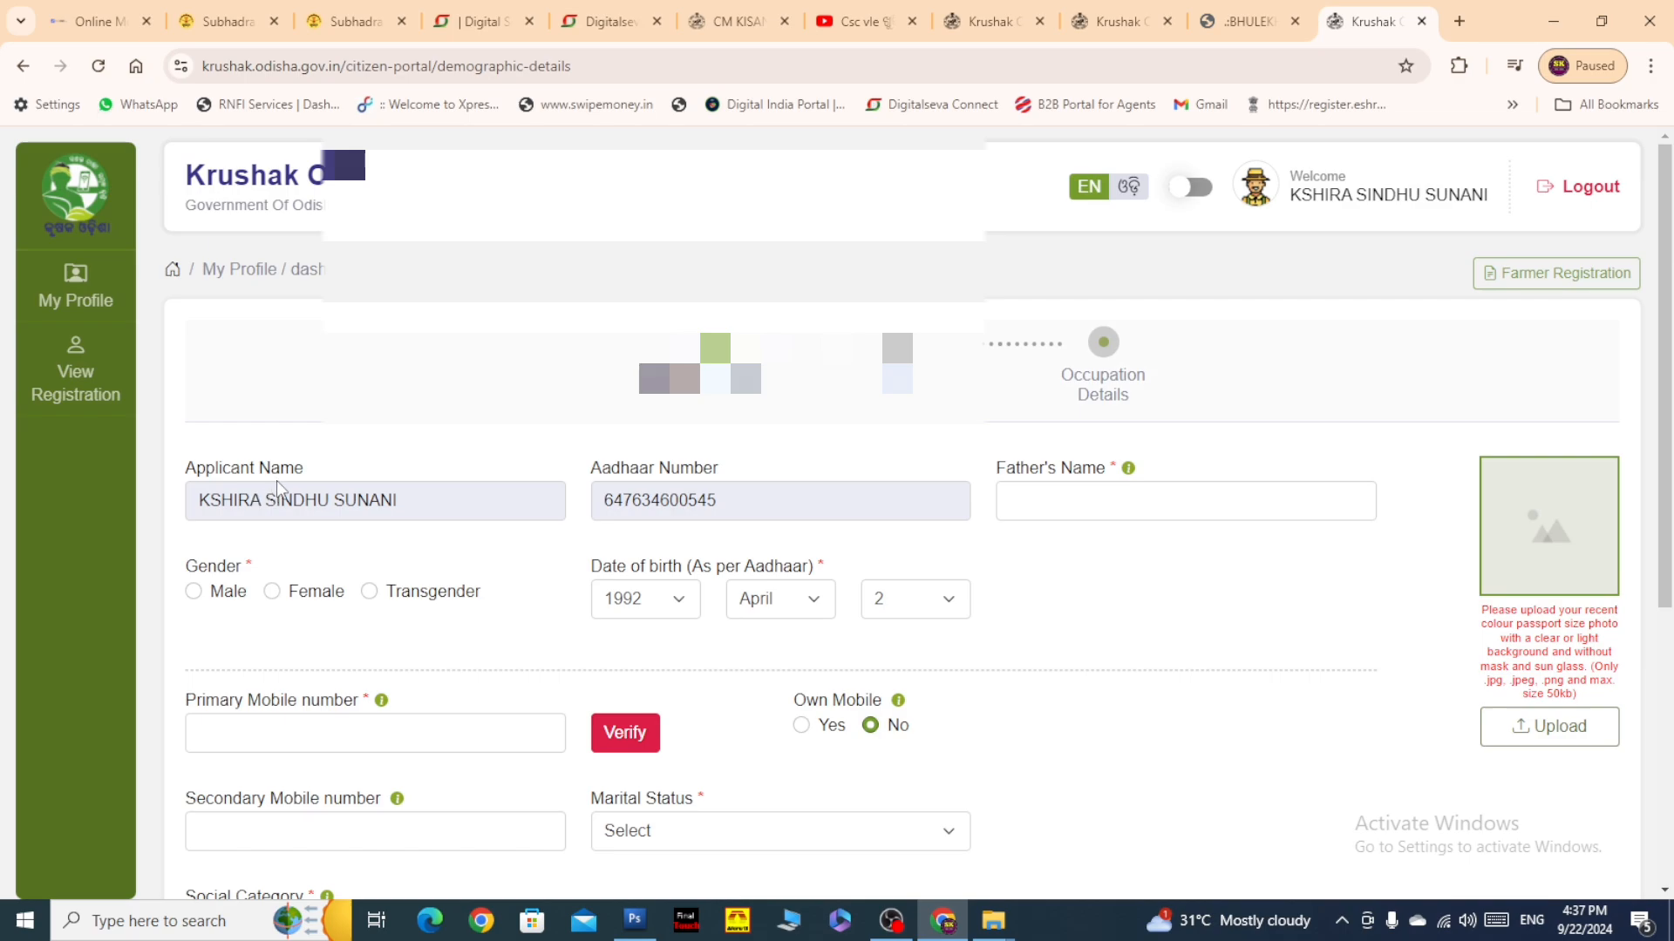
scroll(255, 504, "down", 2)
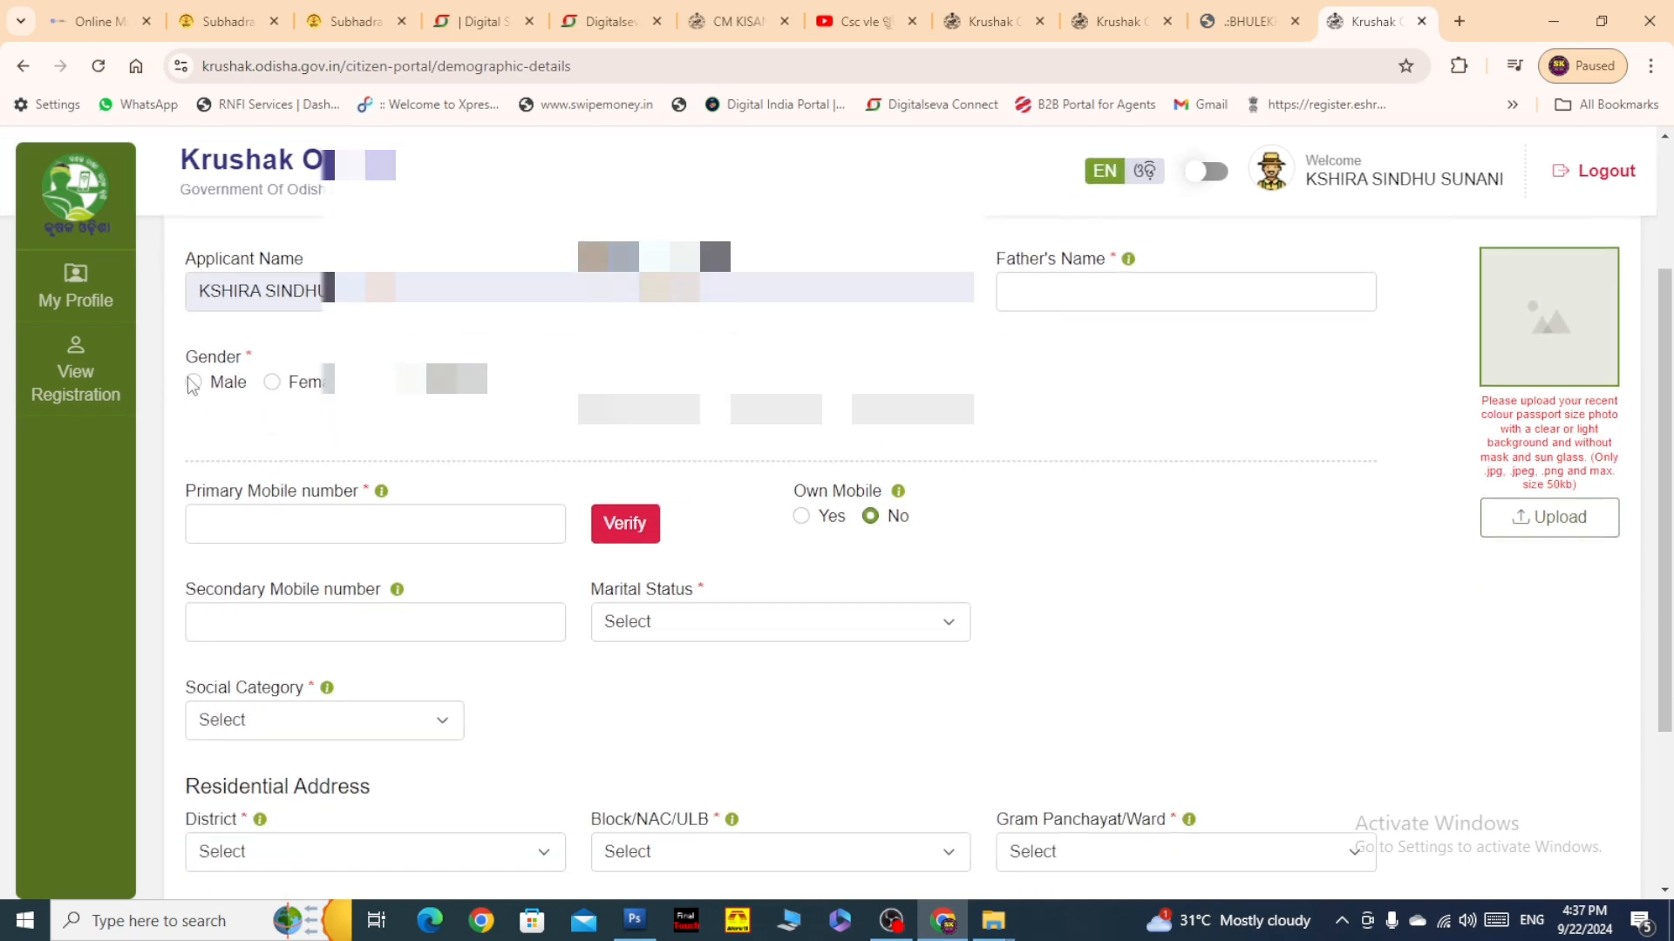
left_click(1049, 300)
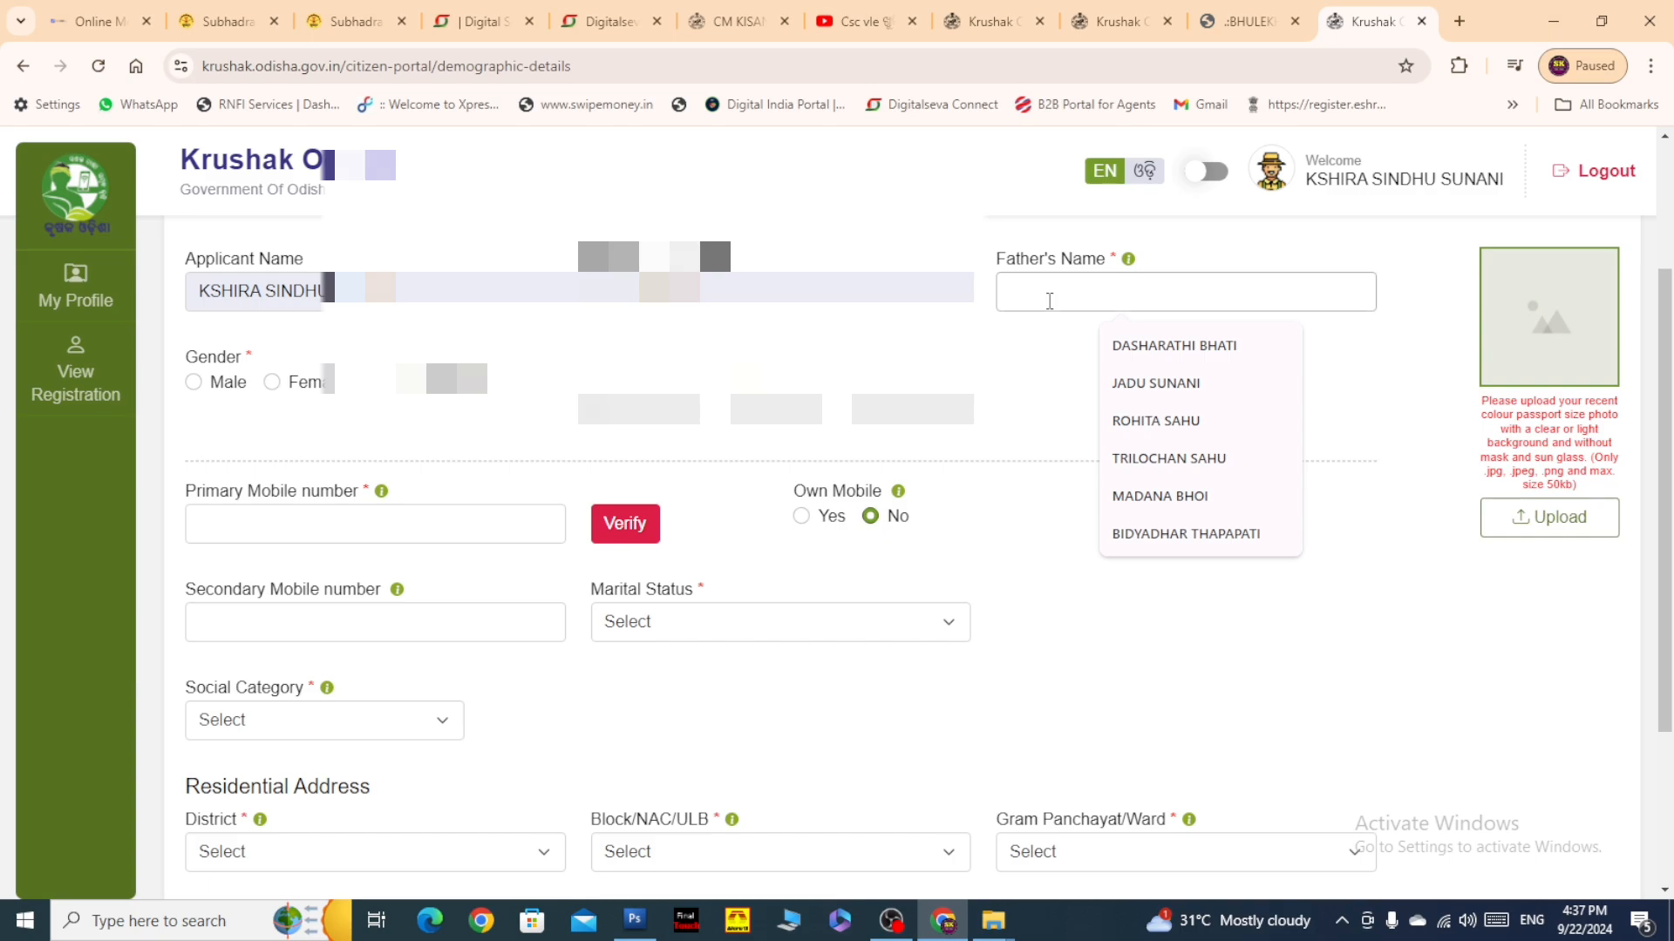
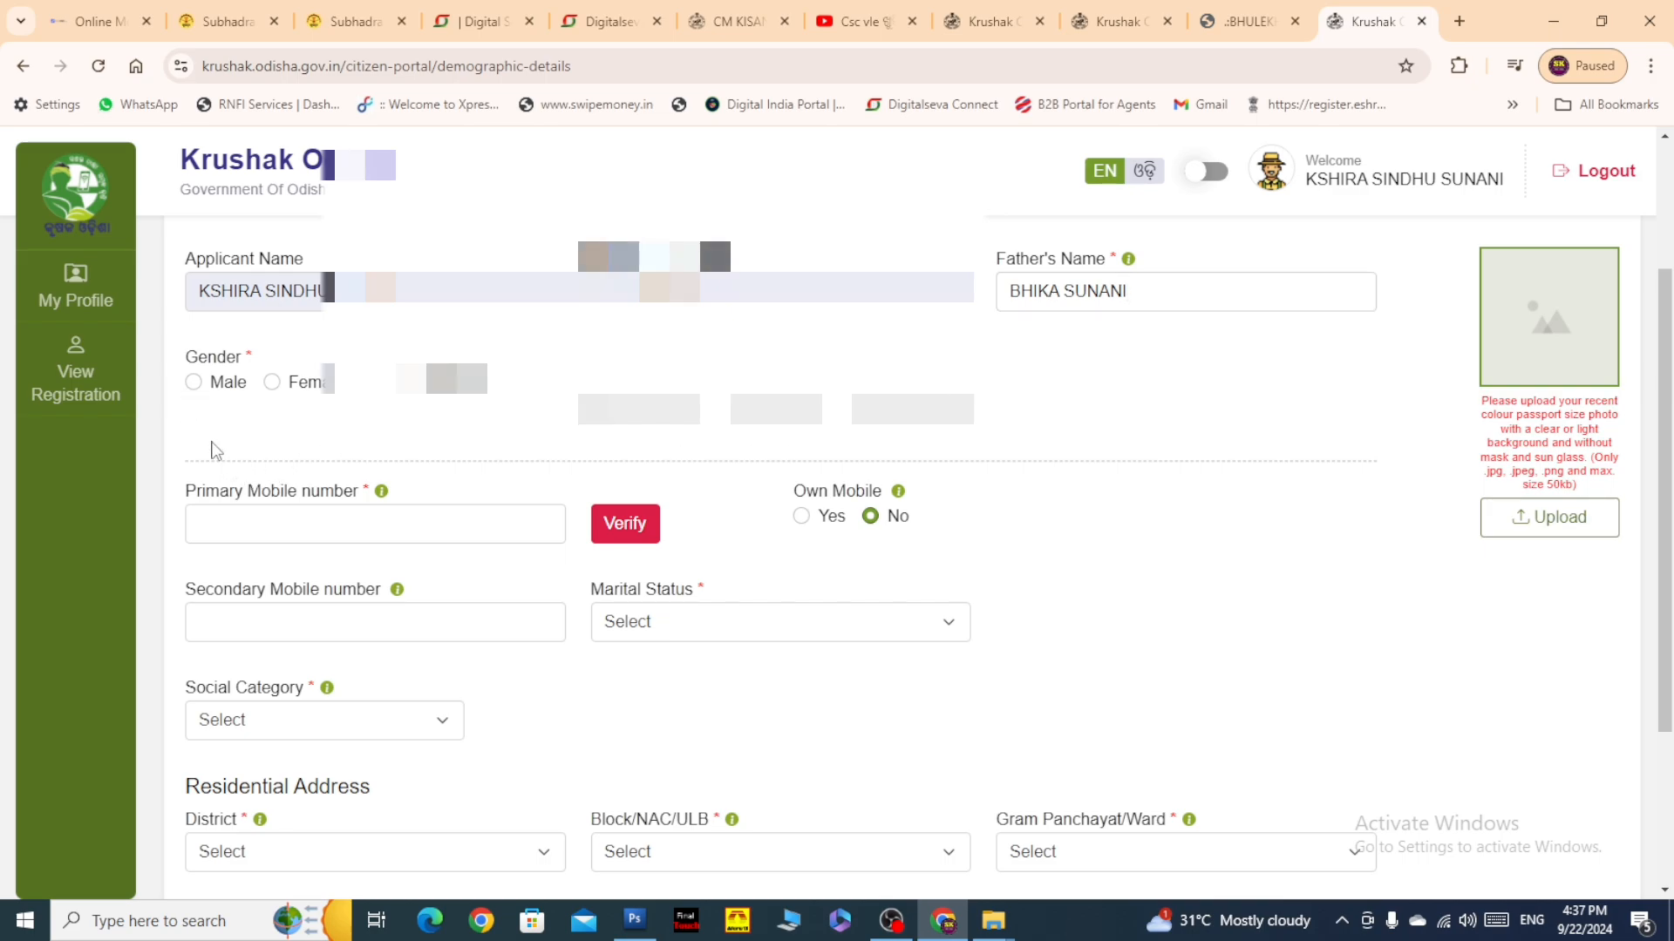
left_click(194, 385)
Upload the applicant's passport-size photo from the applicant's folder on the Desktop
left_click(1539, 322)
left_click(1550, 517)
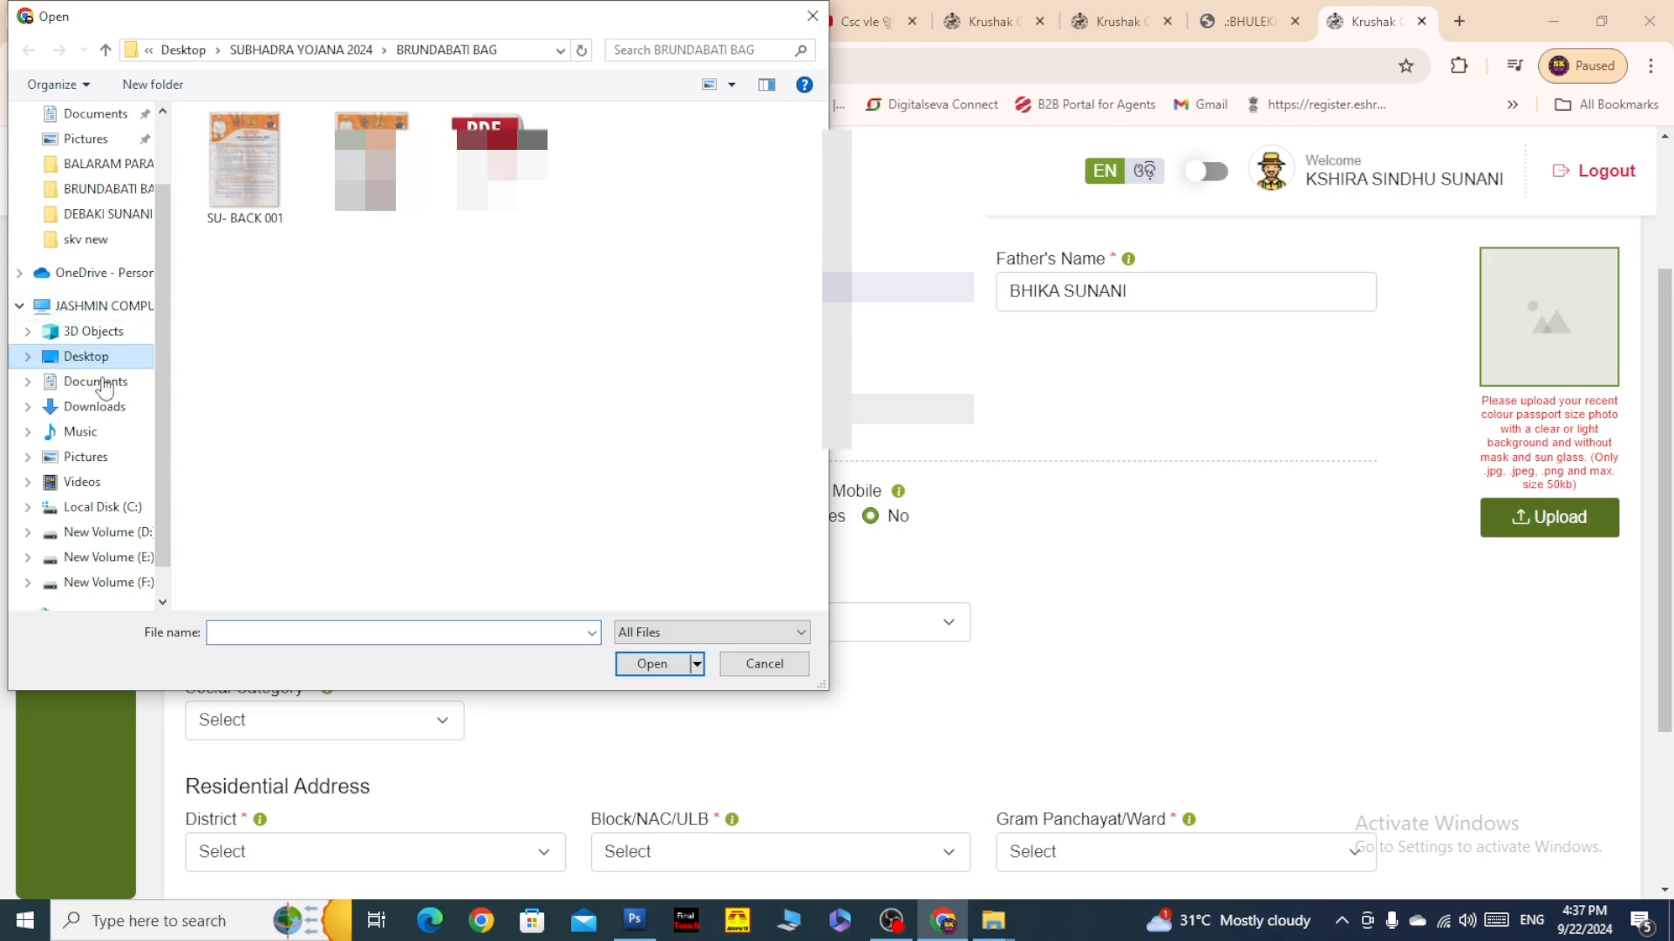
left_click(98, 370)
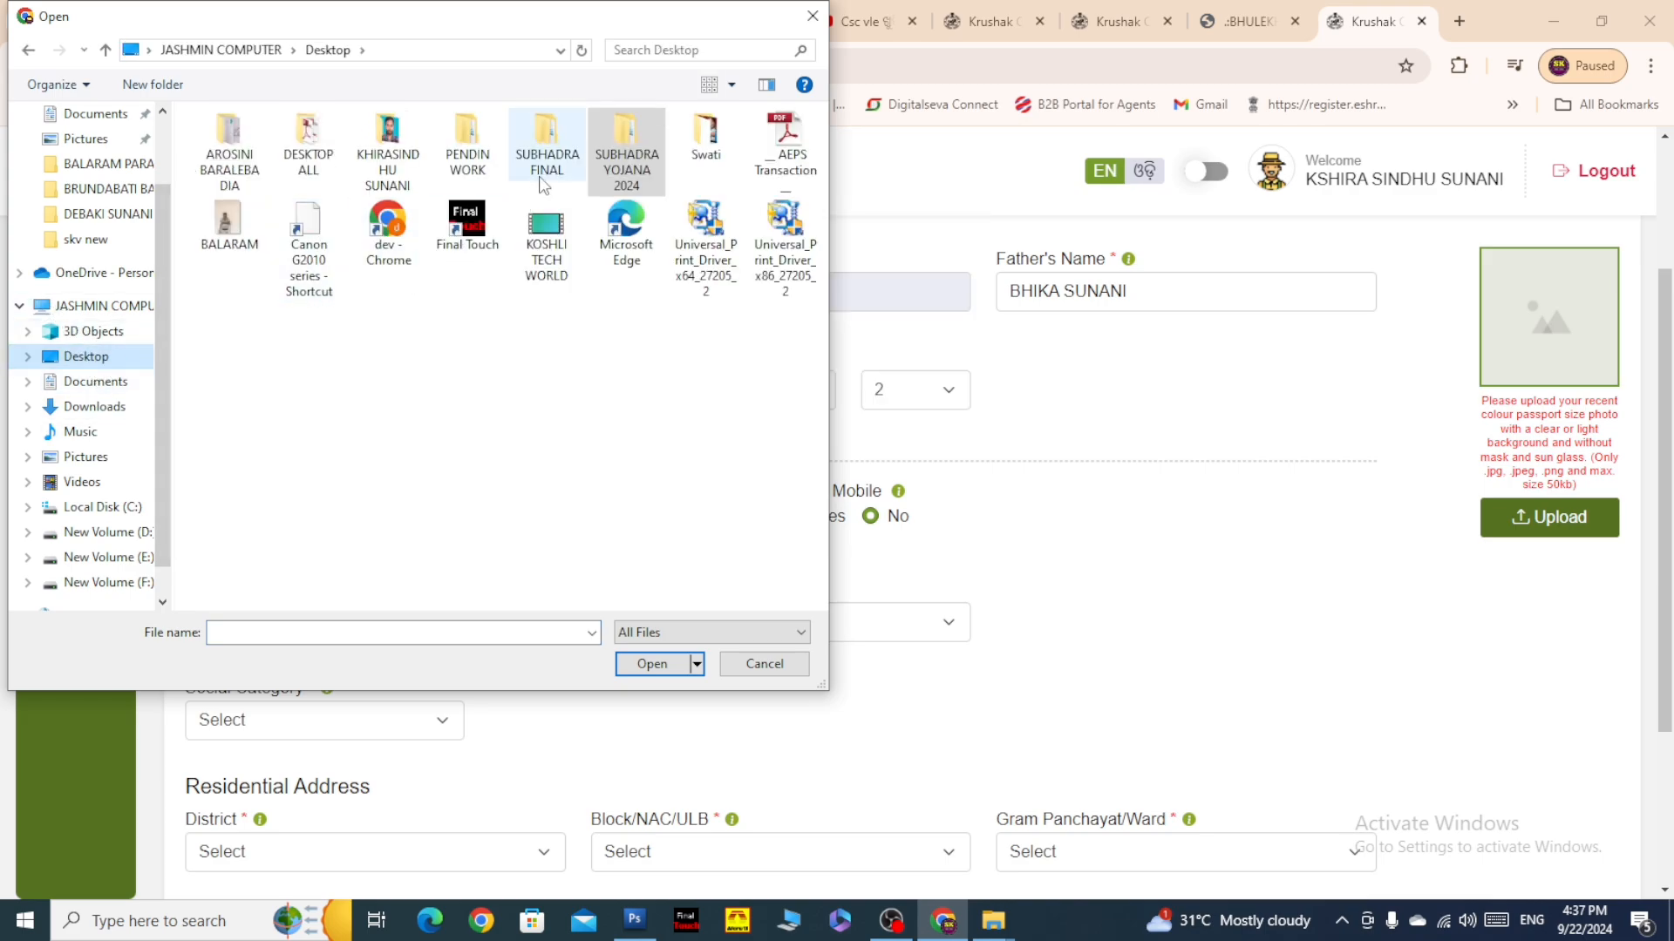
double_click(386, 155)
left_click(262, 157)
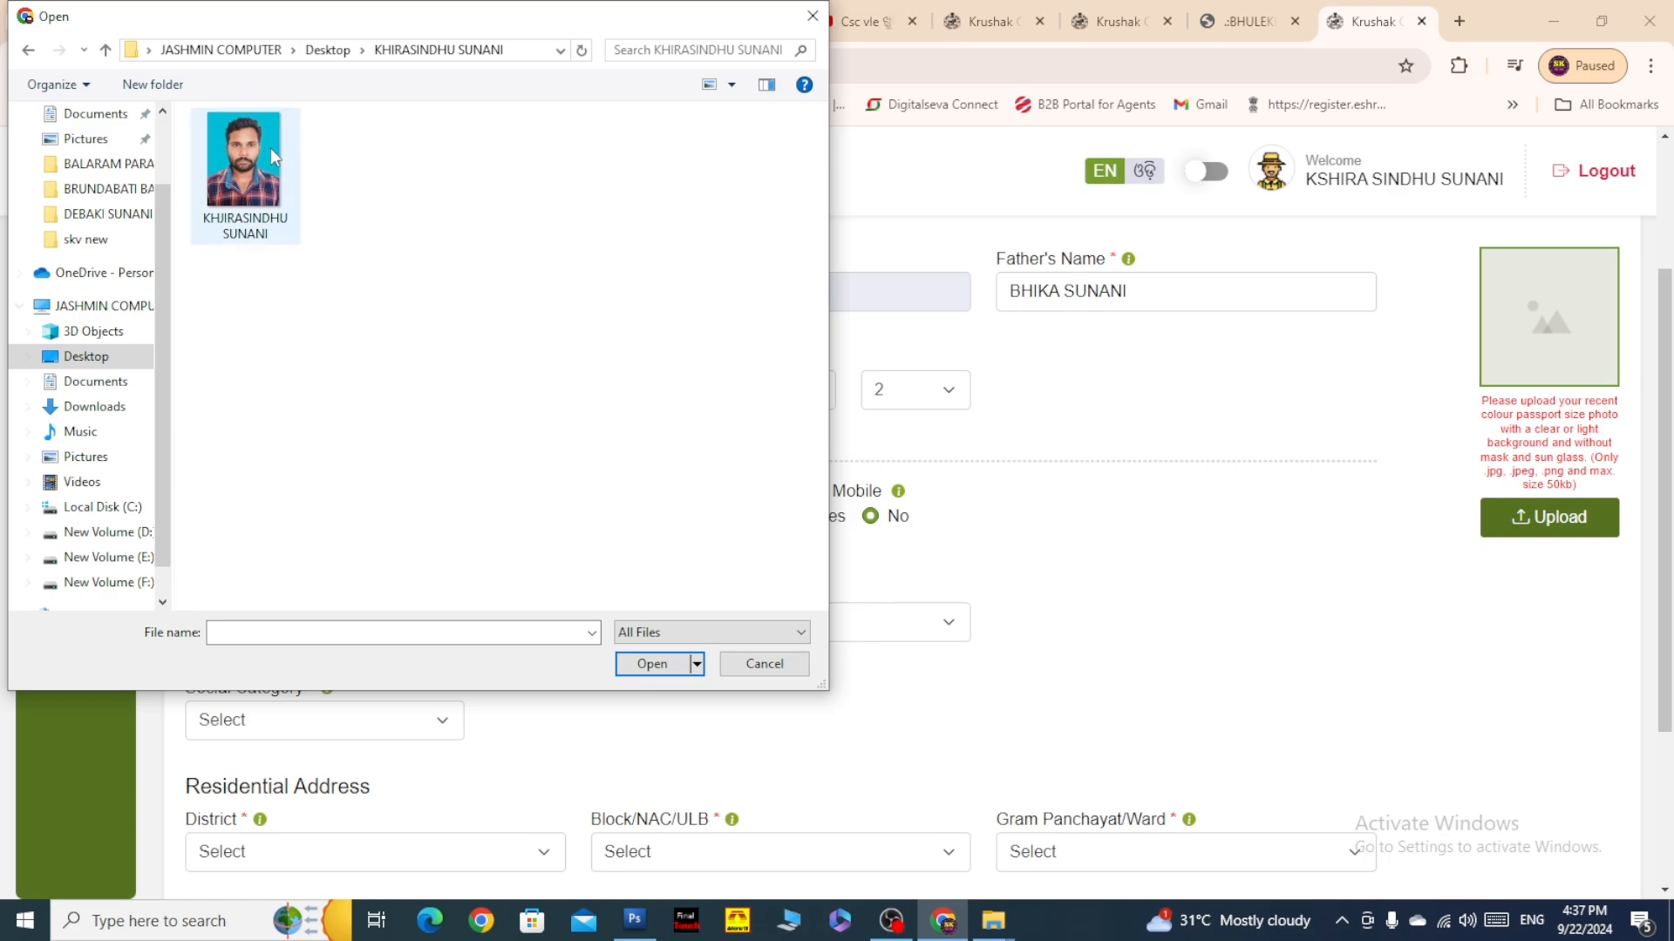
left_click(644, 668)
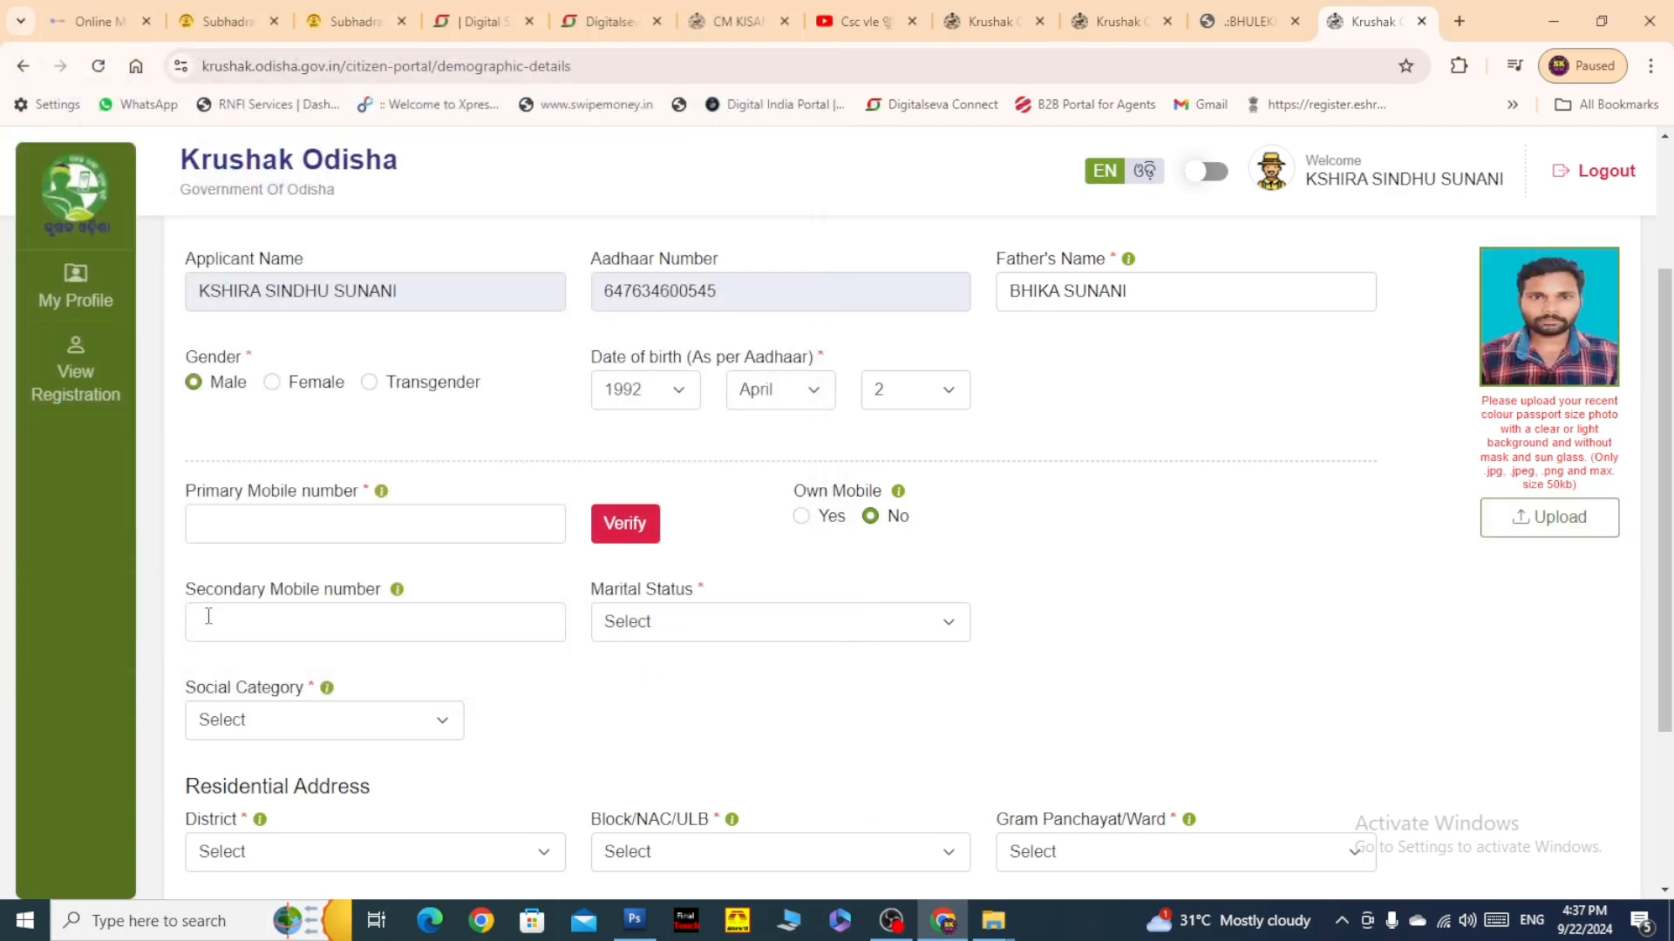
Enter the applicant's primary mobile number and request a one-time password to verify it
scroll(224, 542, "down", 1)
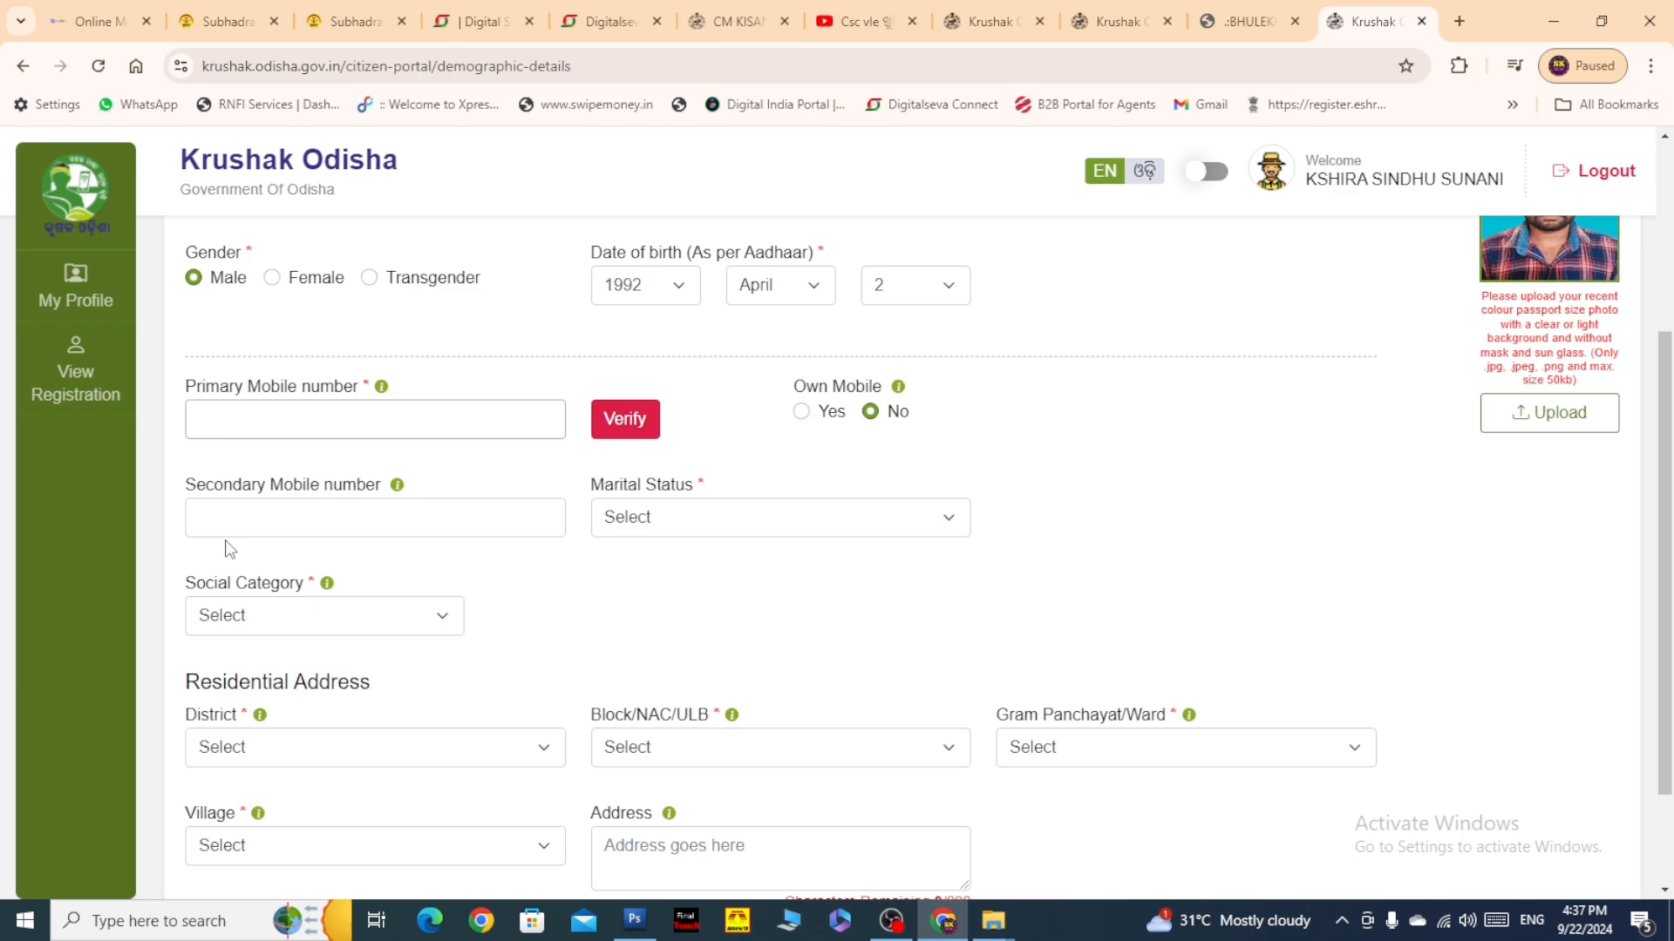
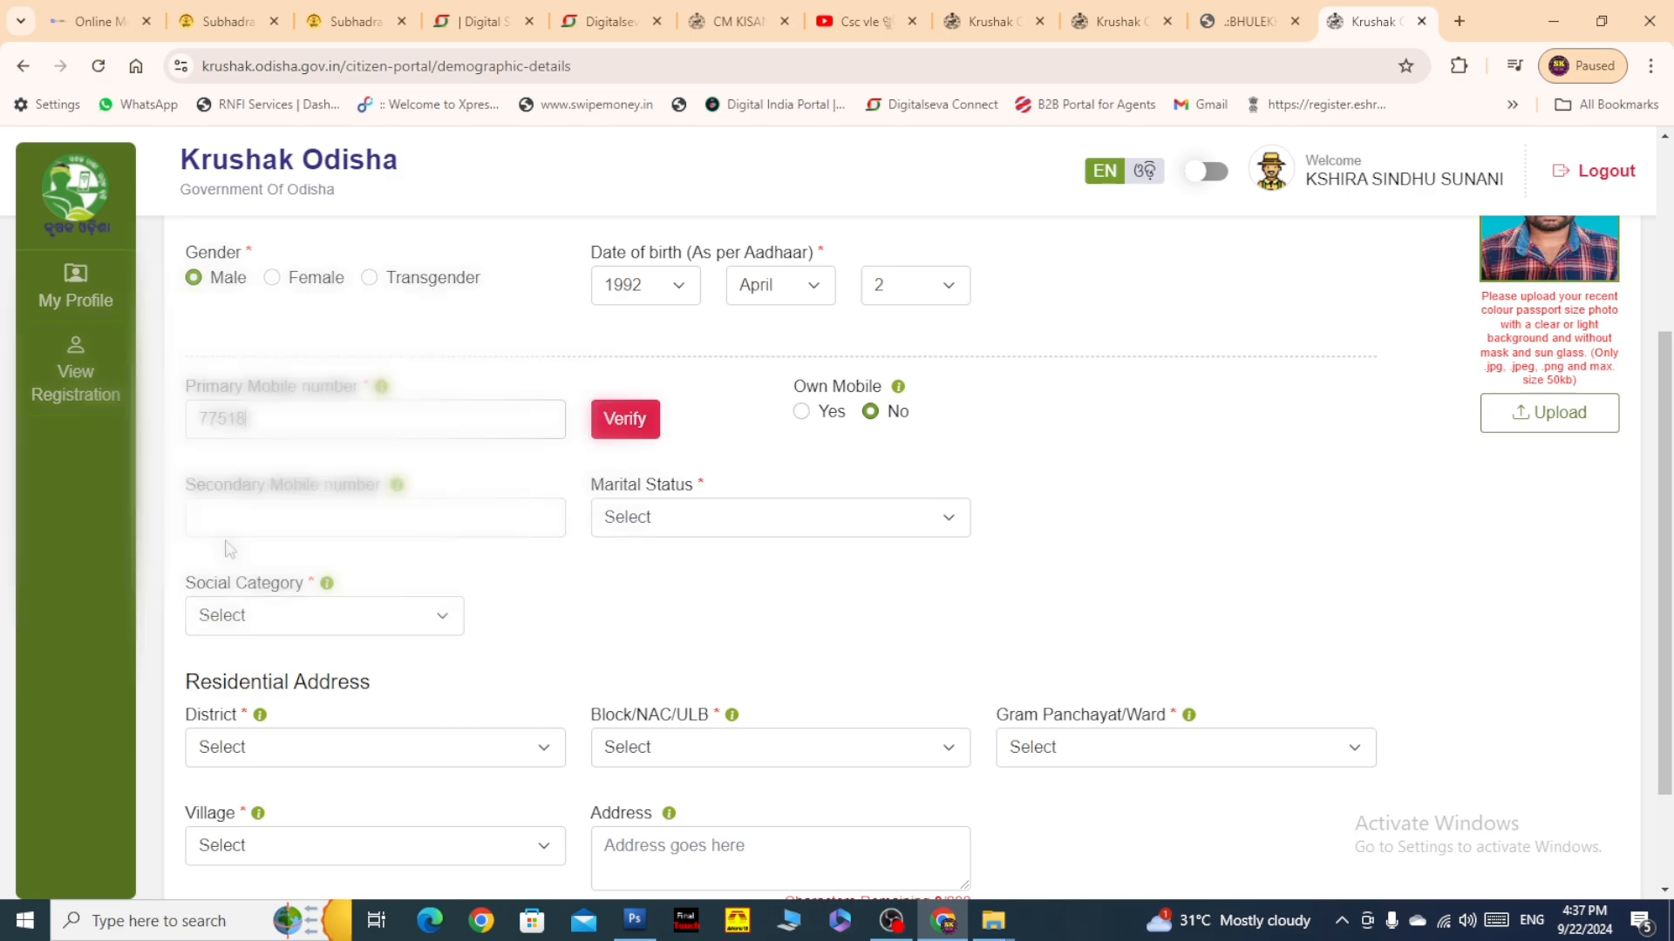
left_click(618, 427)
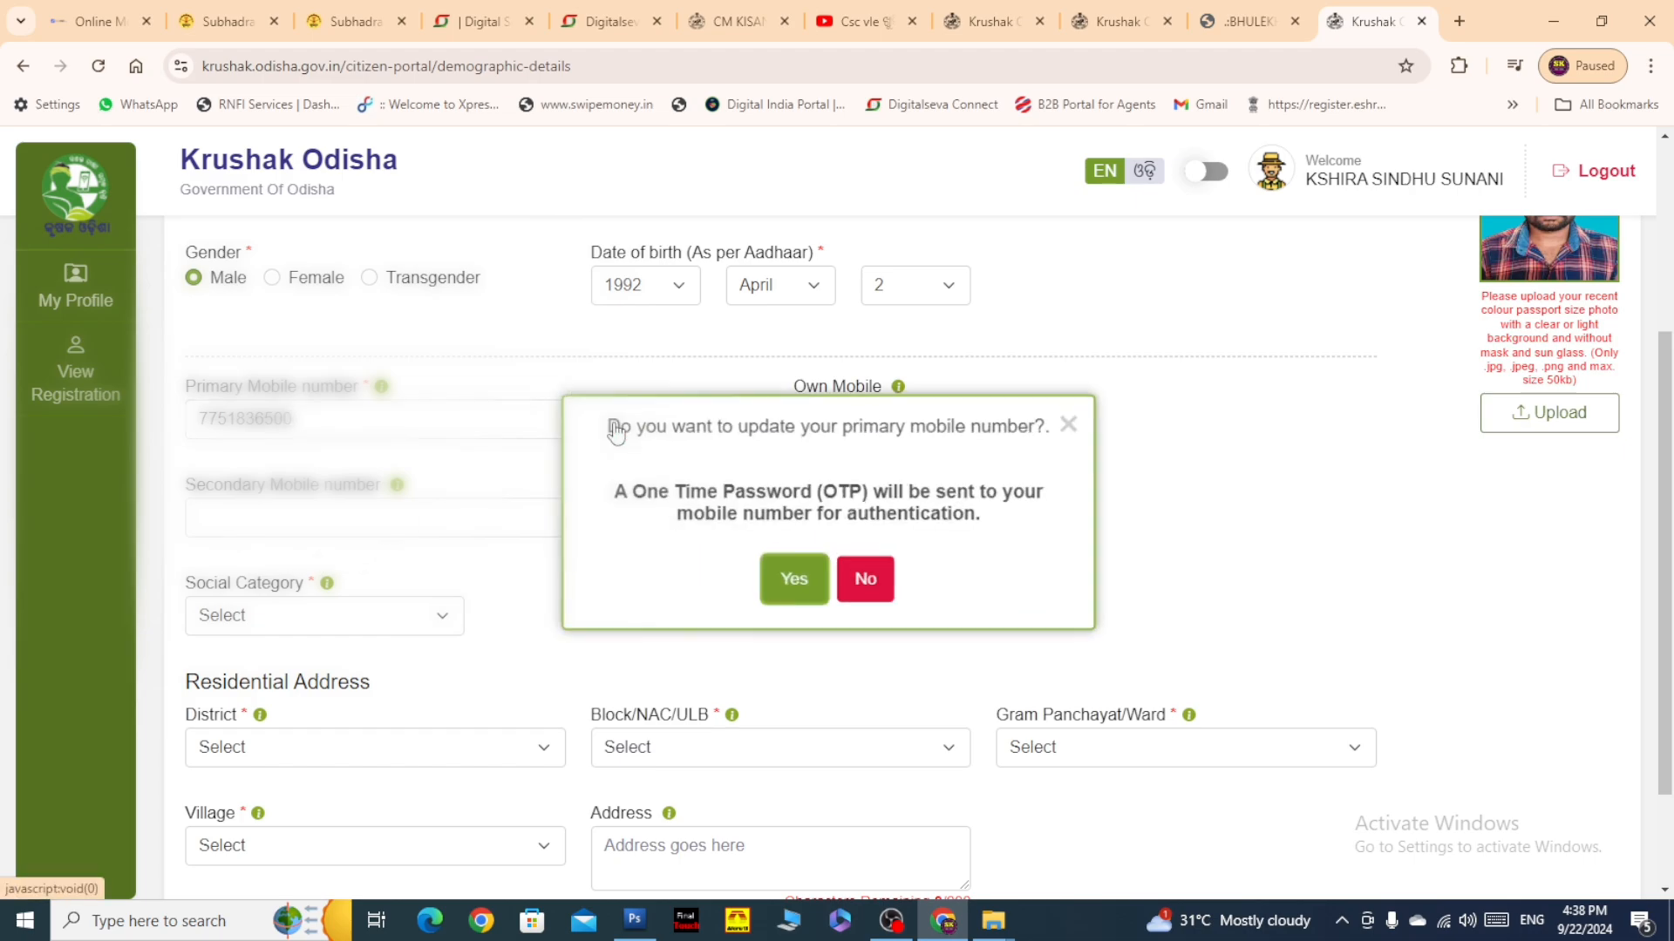
left_click(784, 586)
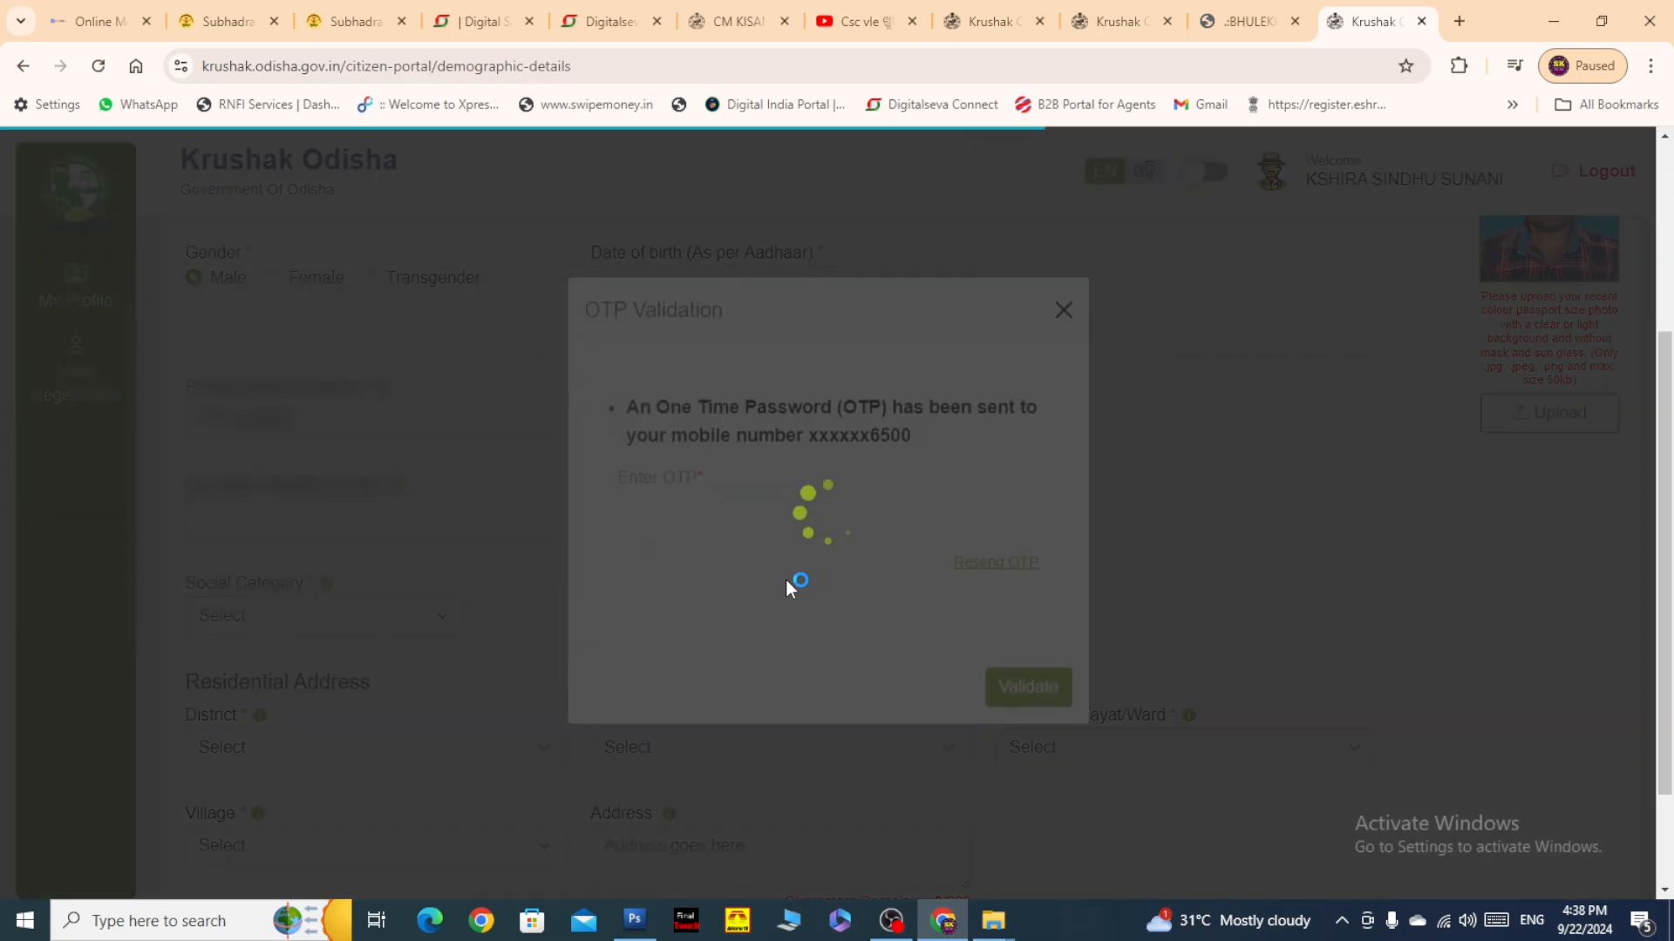
Enter the one-time password, validate the primary mobile number and dismiss the confirmation
left_click(821, 524)
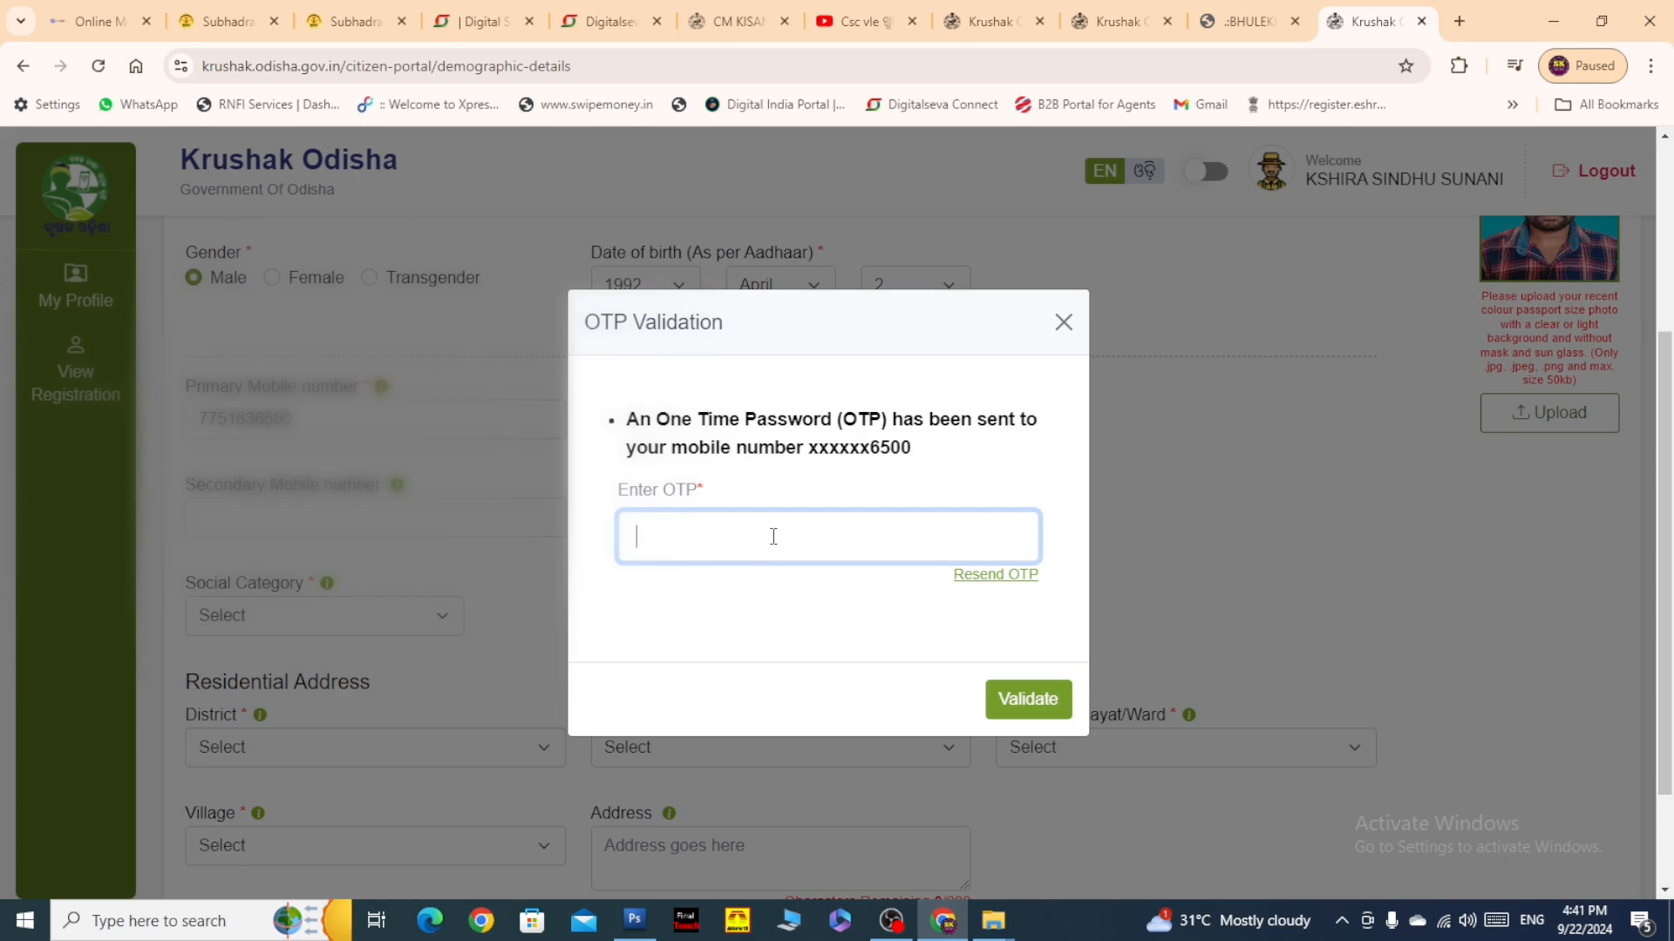
left_click(1013, 703)
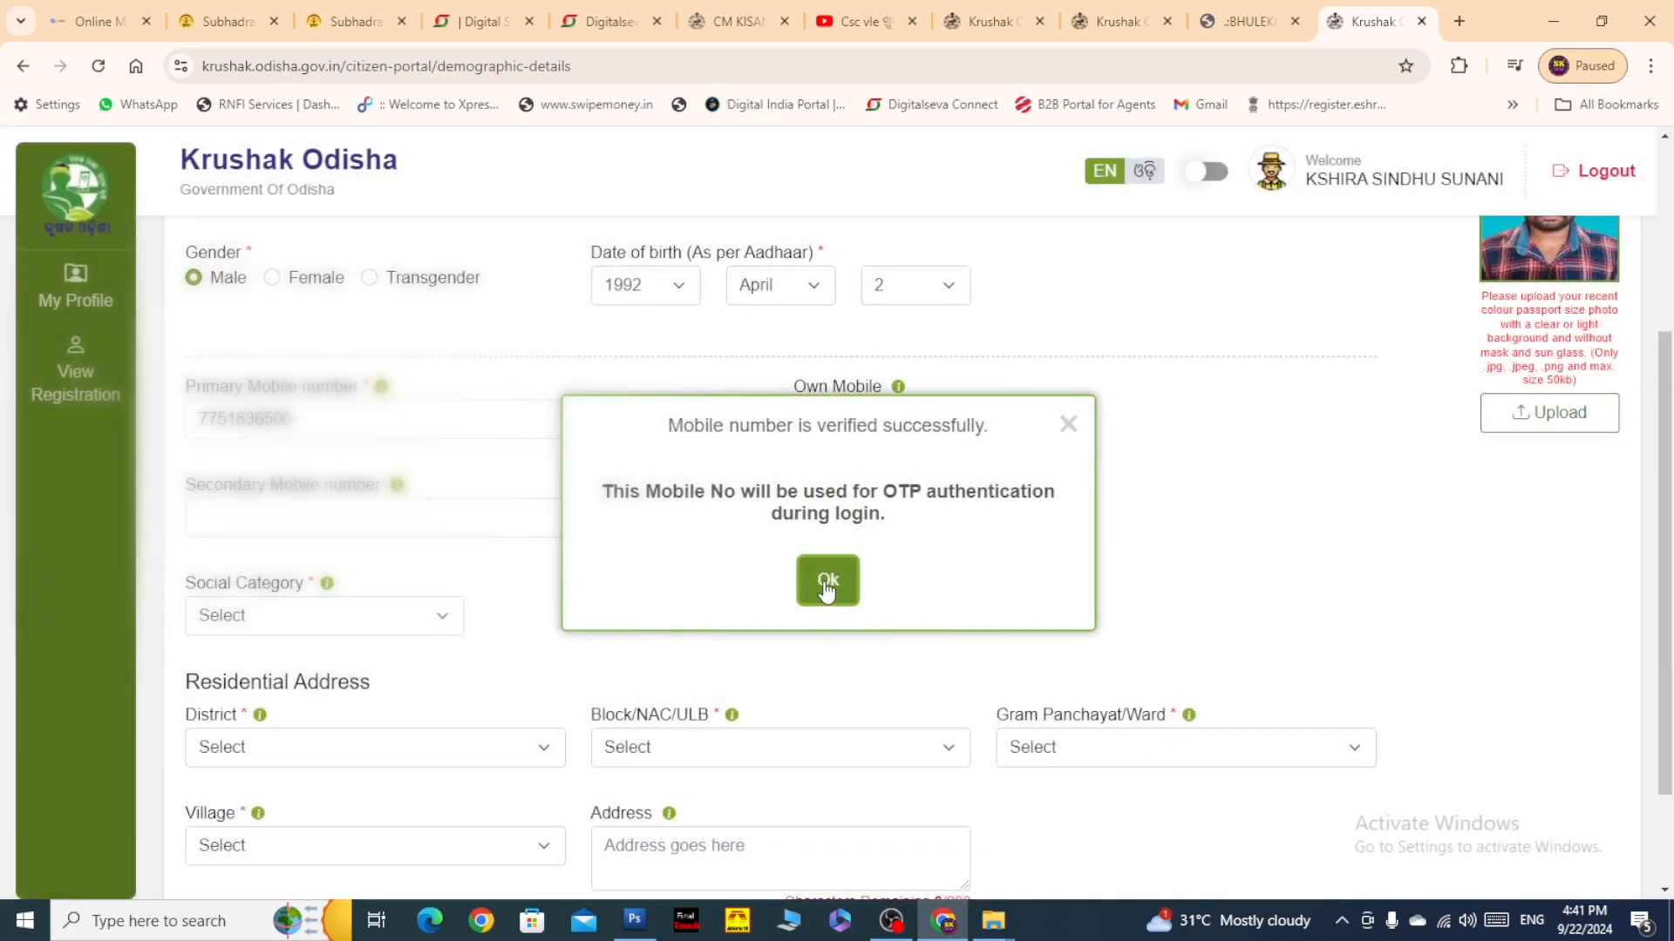
left_click(827, 582)
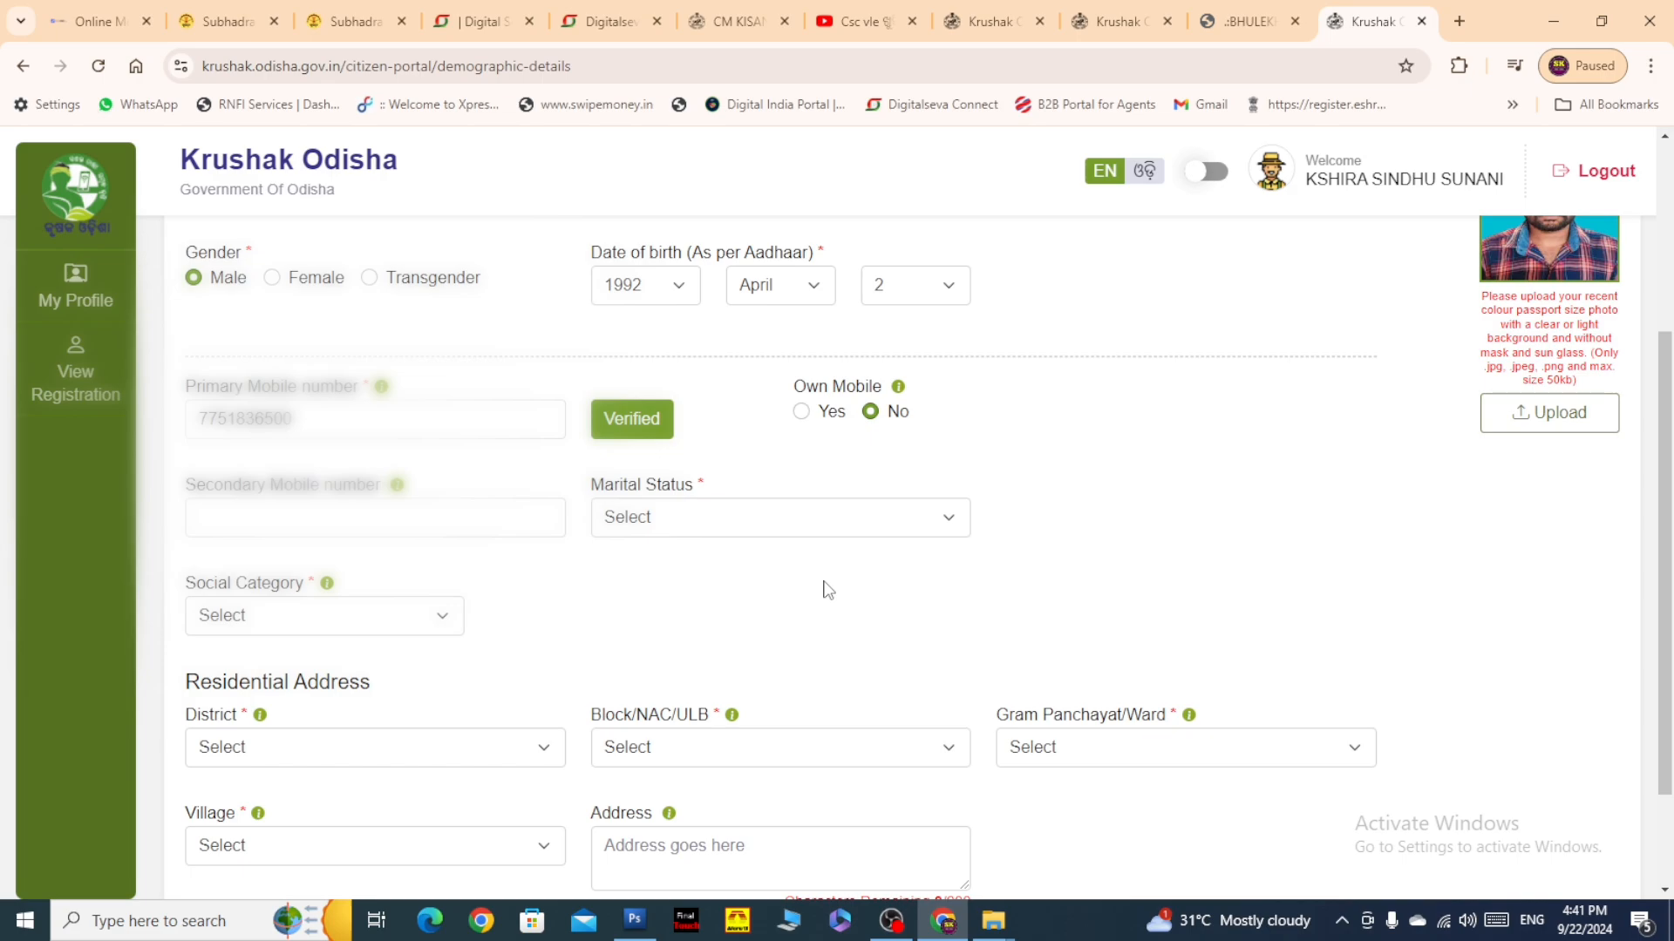
scroll(601, 588, "up", 1)
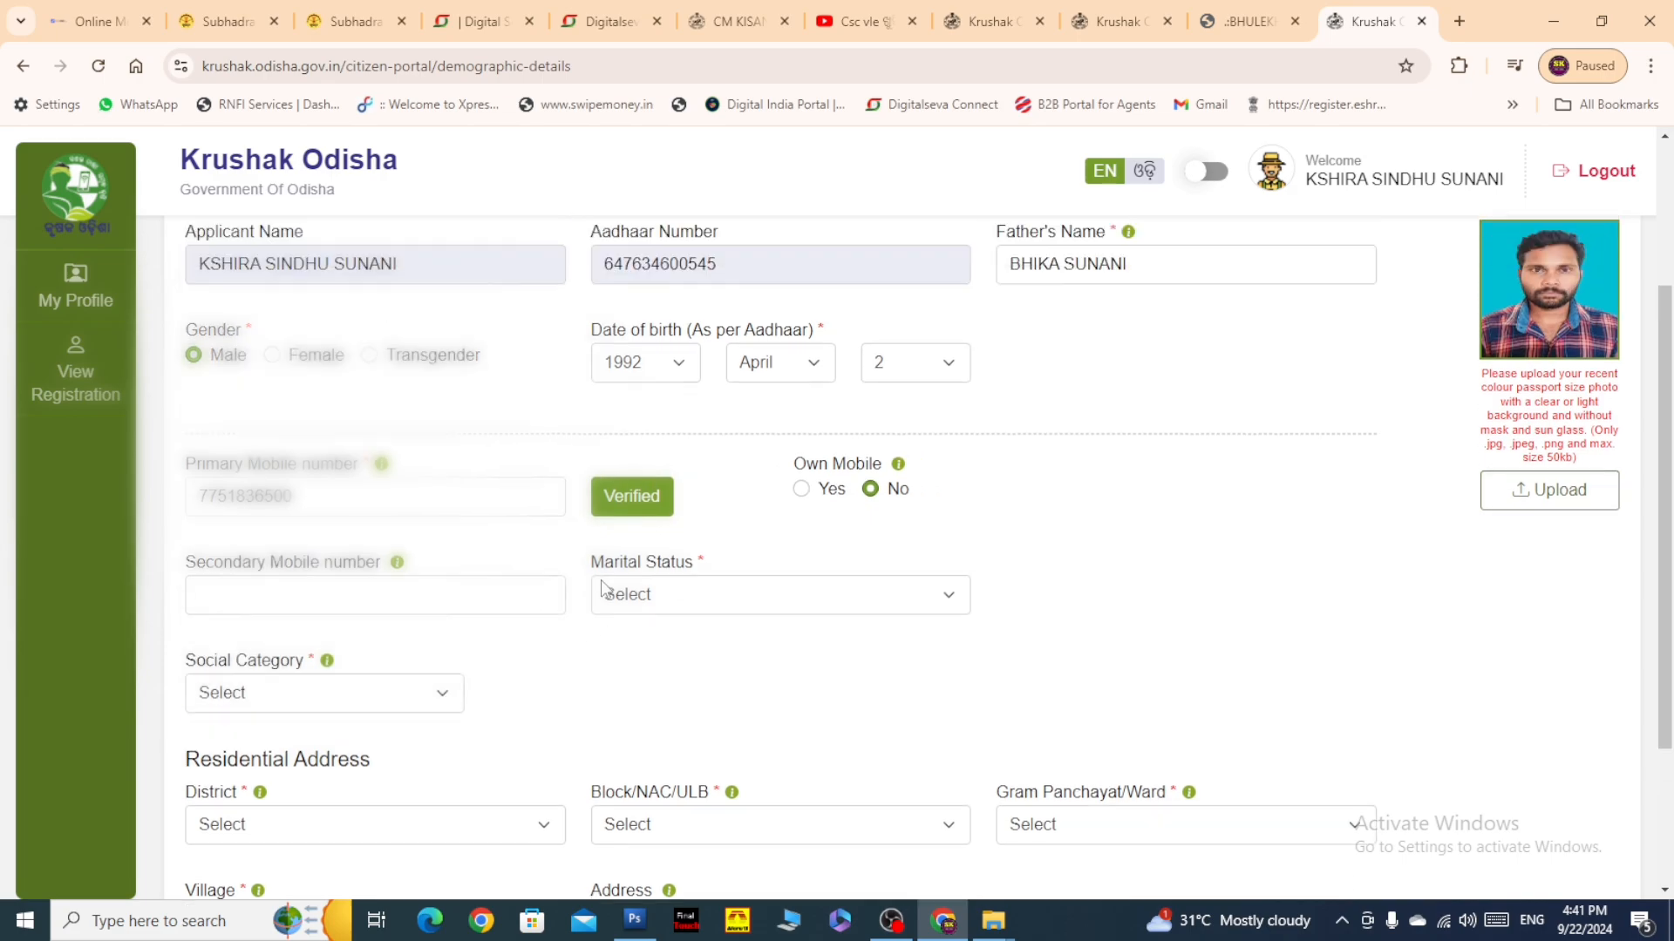
Set the applicant's marital status to Married and the social category to OBC in the demographic details
scroll(464, 563, "down", 1)
left_click(696, 520)
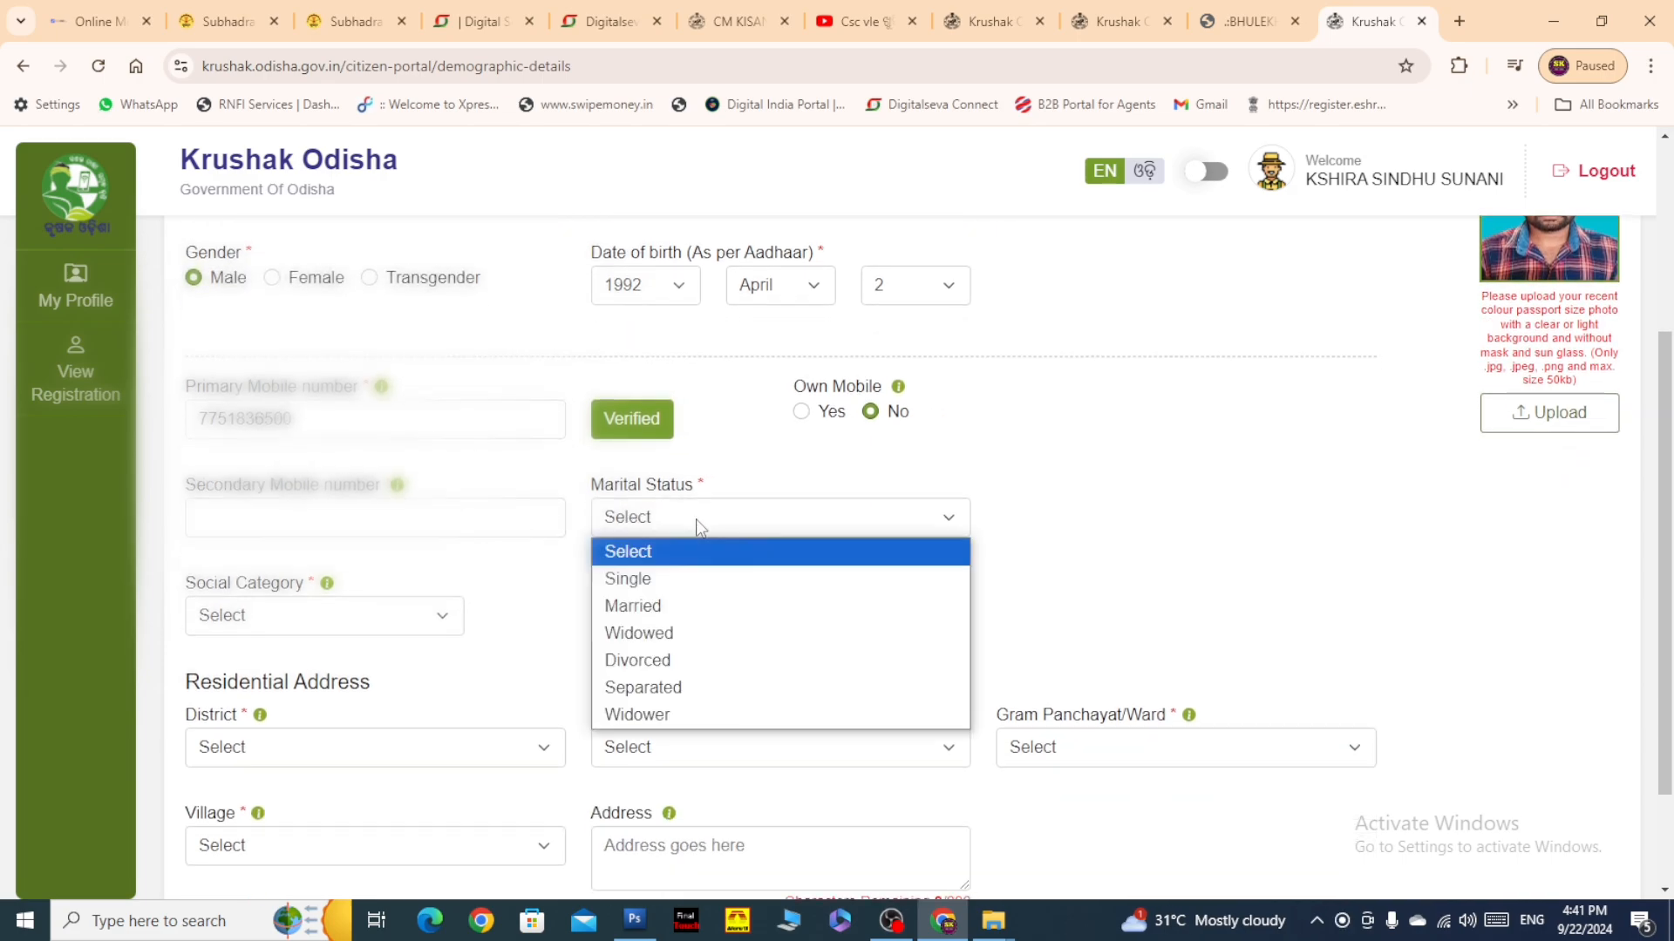
left_click(665, 605)
scroll(672, 590, "down", 2)
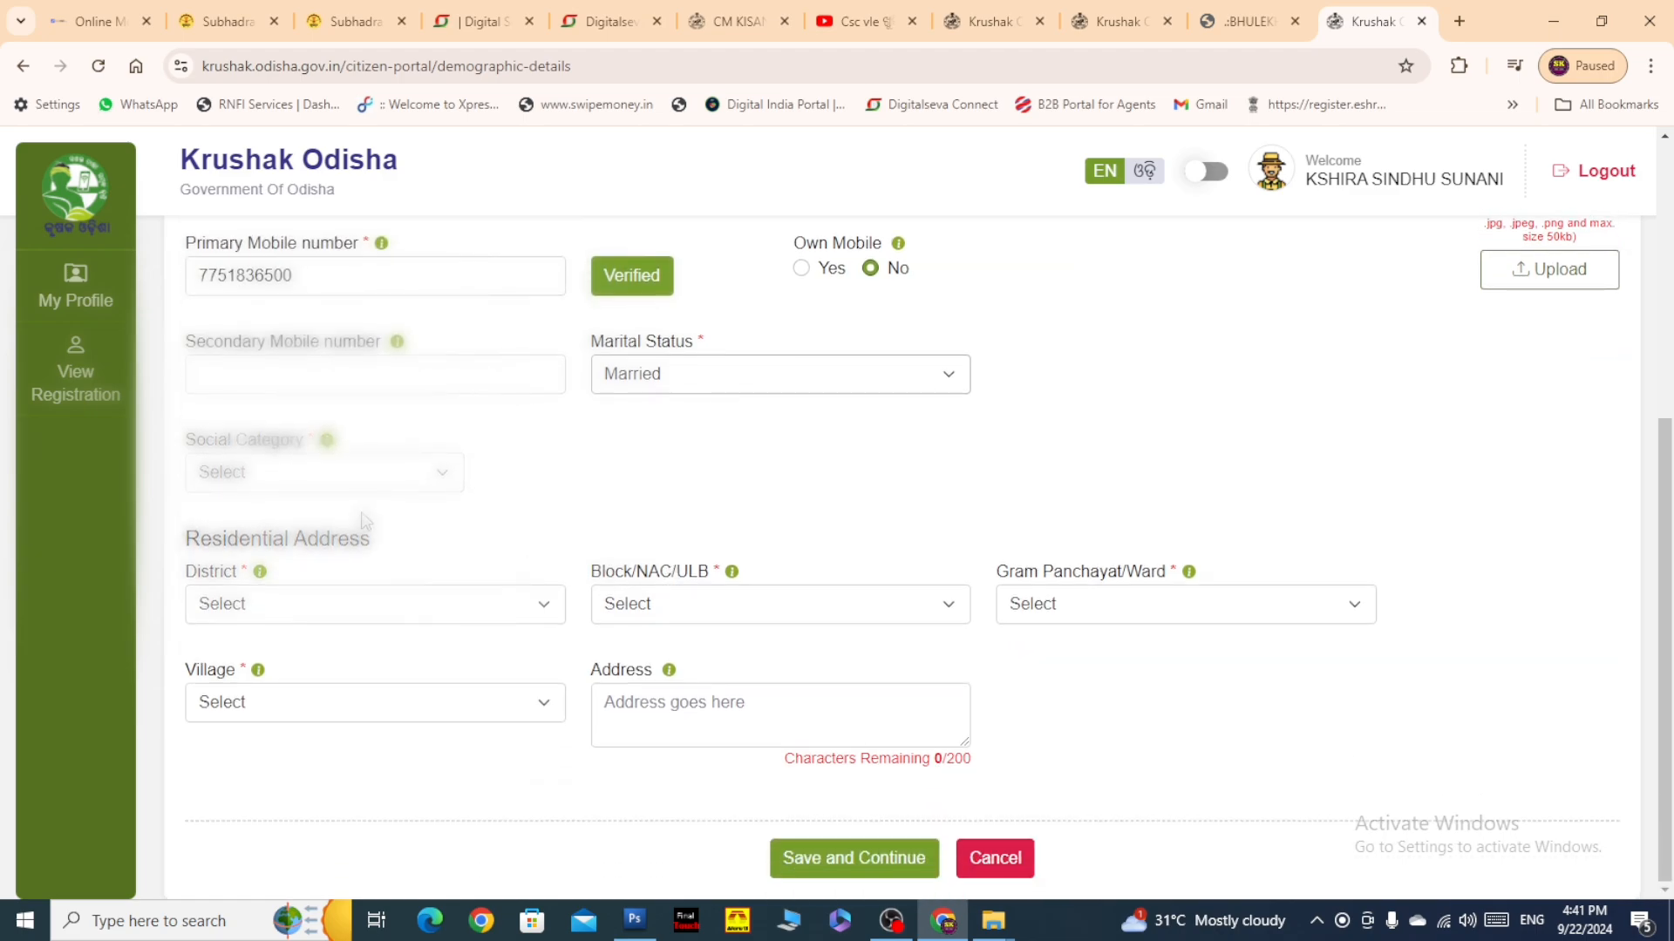
left_click(305, 486)
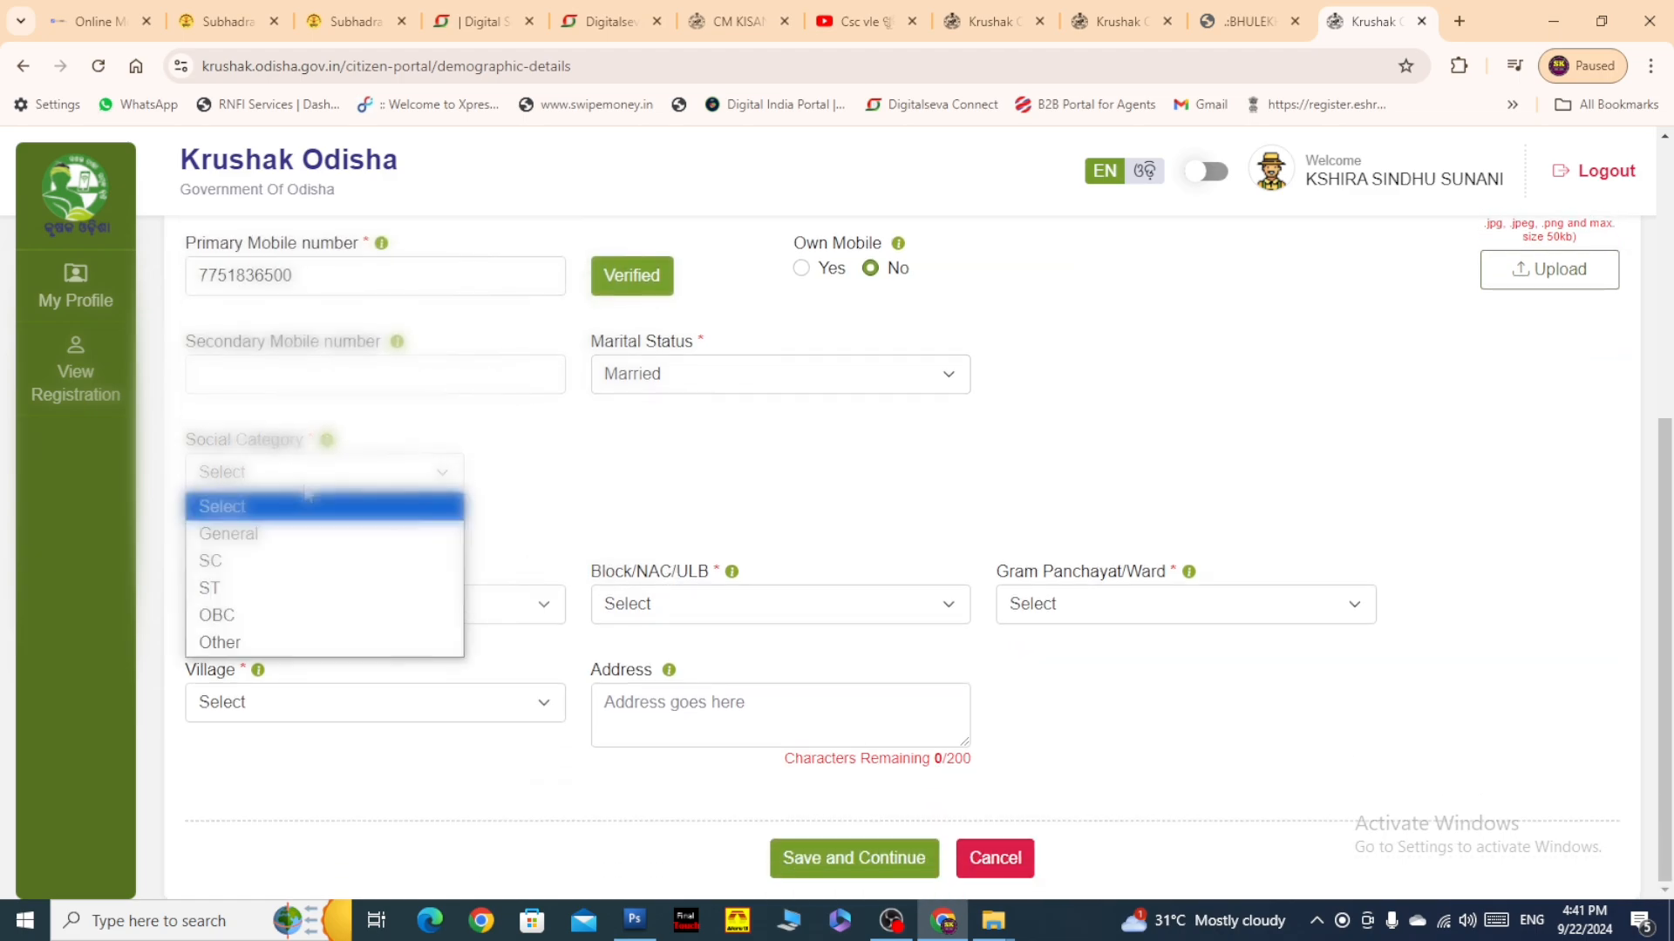
left_click(260, 612)
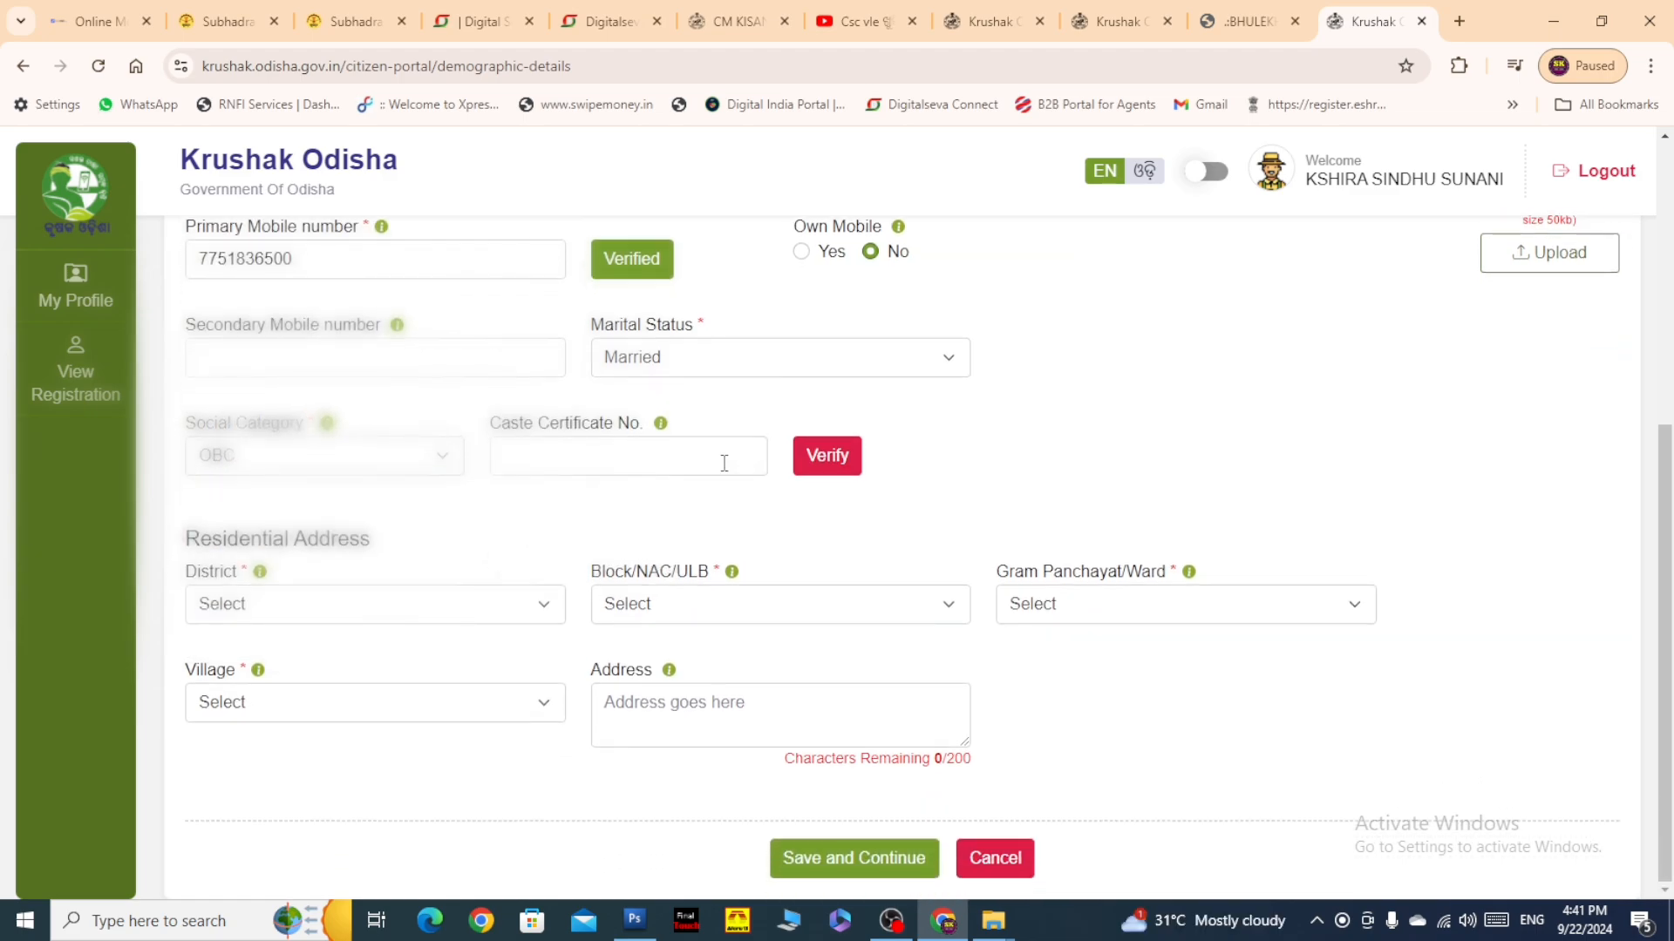
Fill in the residential address by choosing the applicant's district, block, gram panchayat and village
left_click(348, 606)
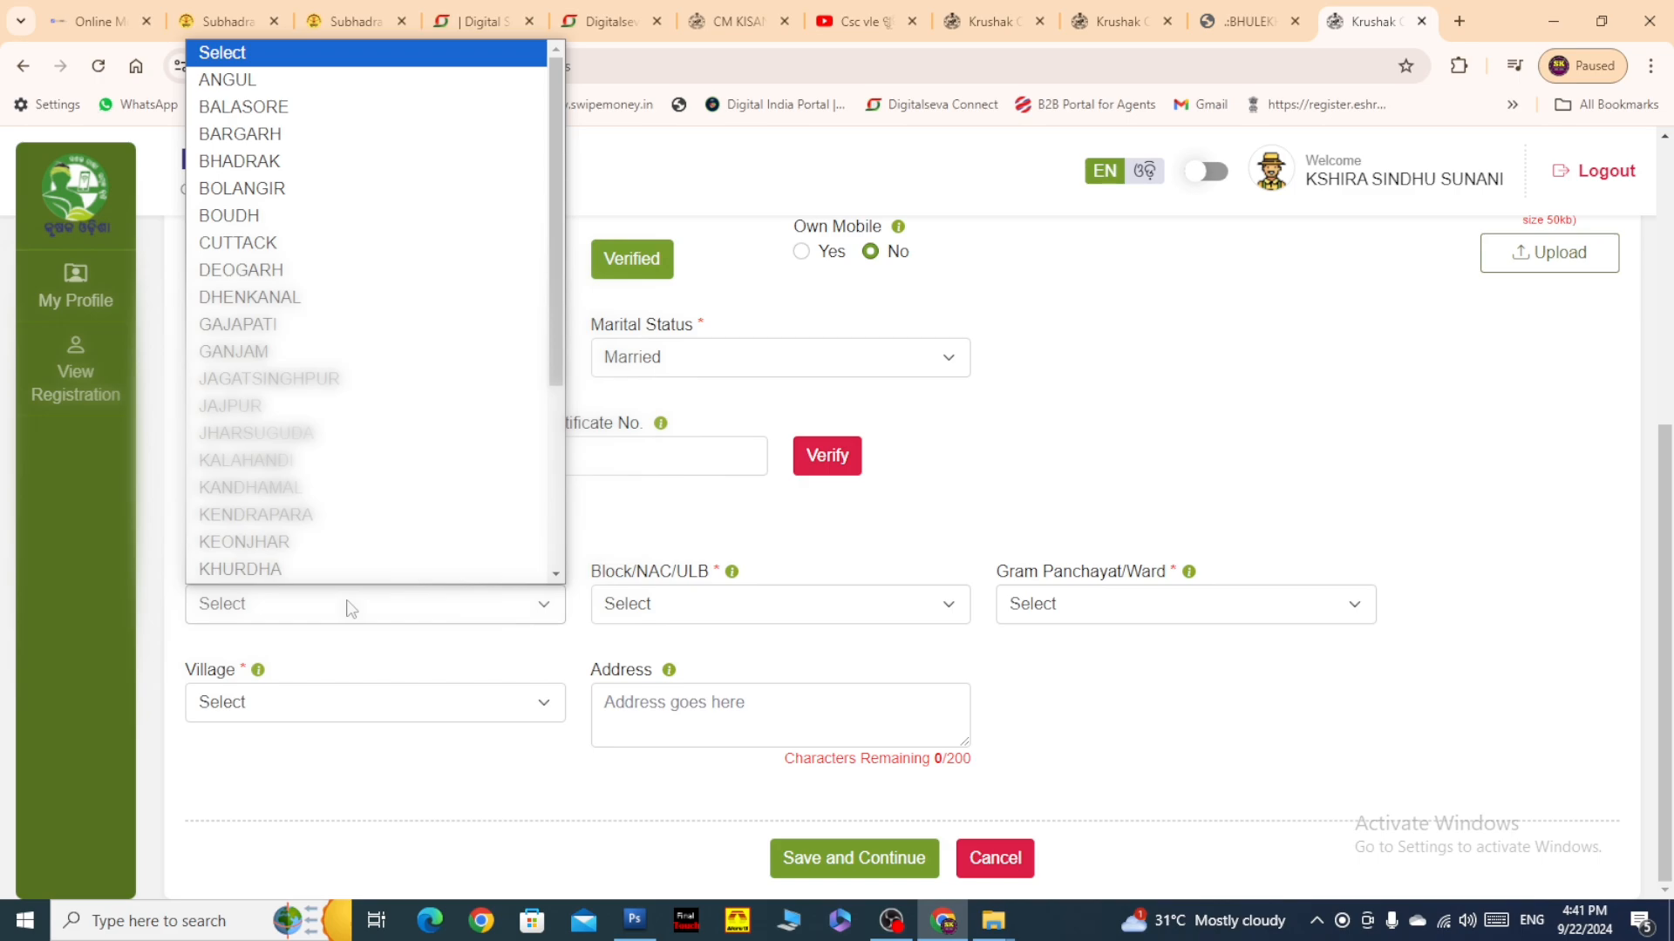
left_click(296, 190)
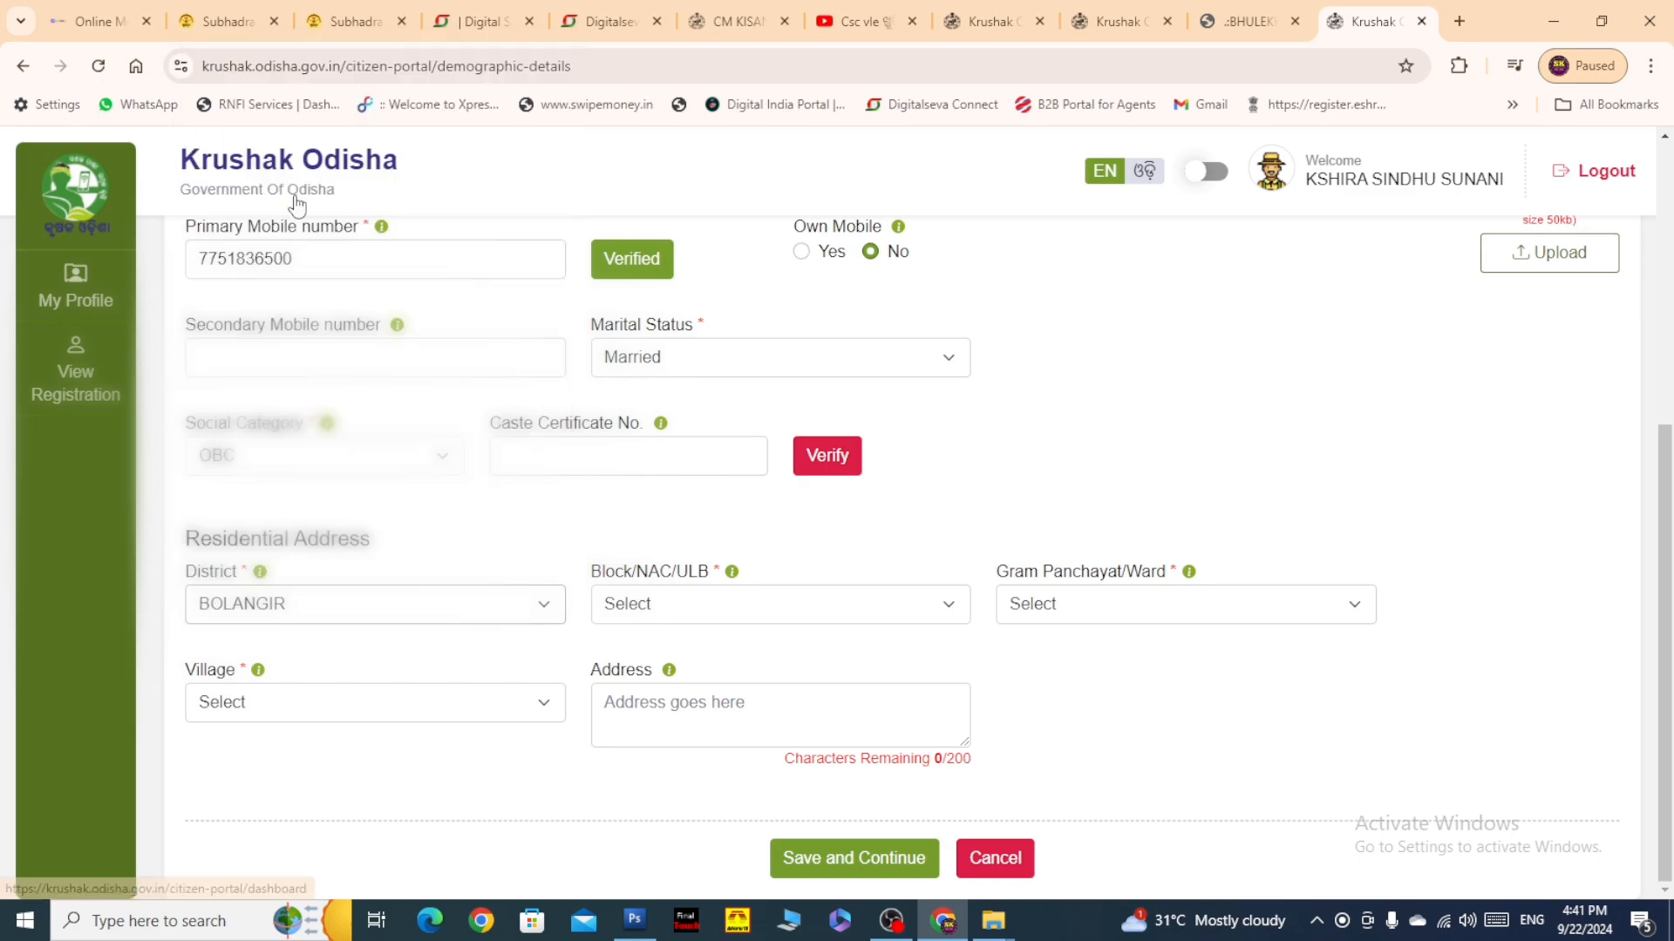
left_click(698, 606)
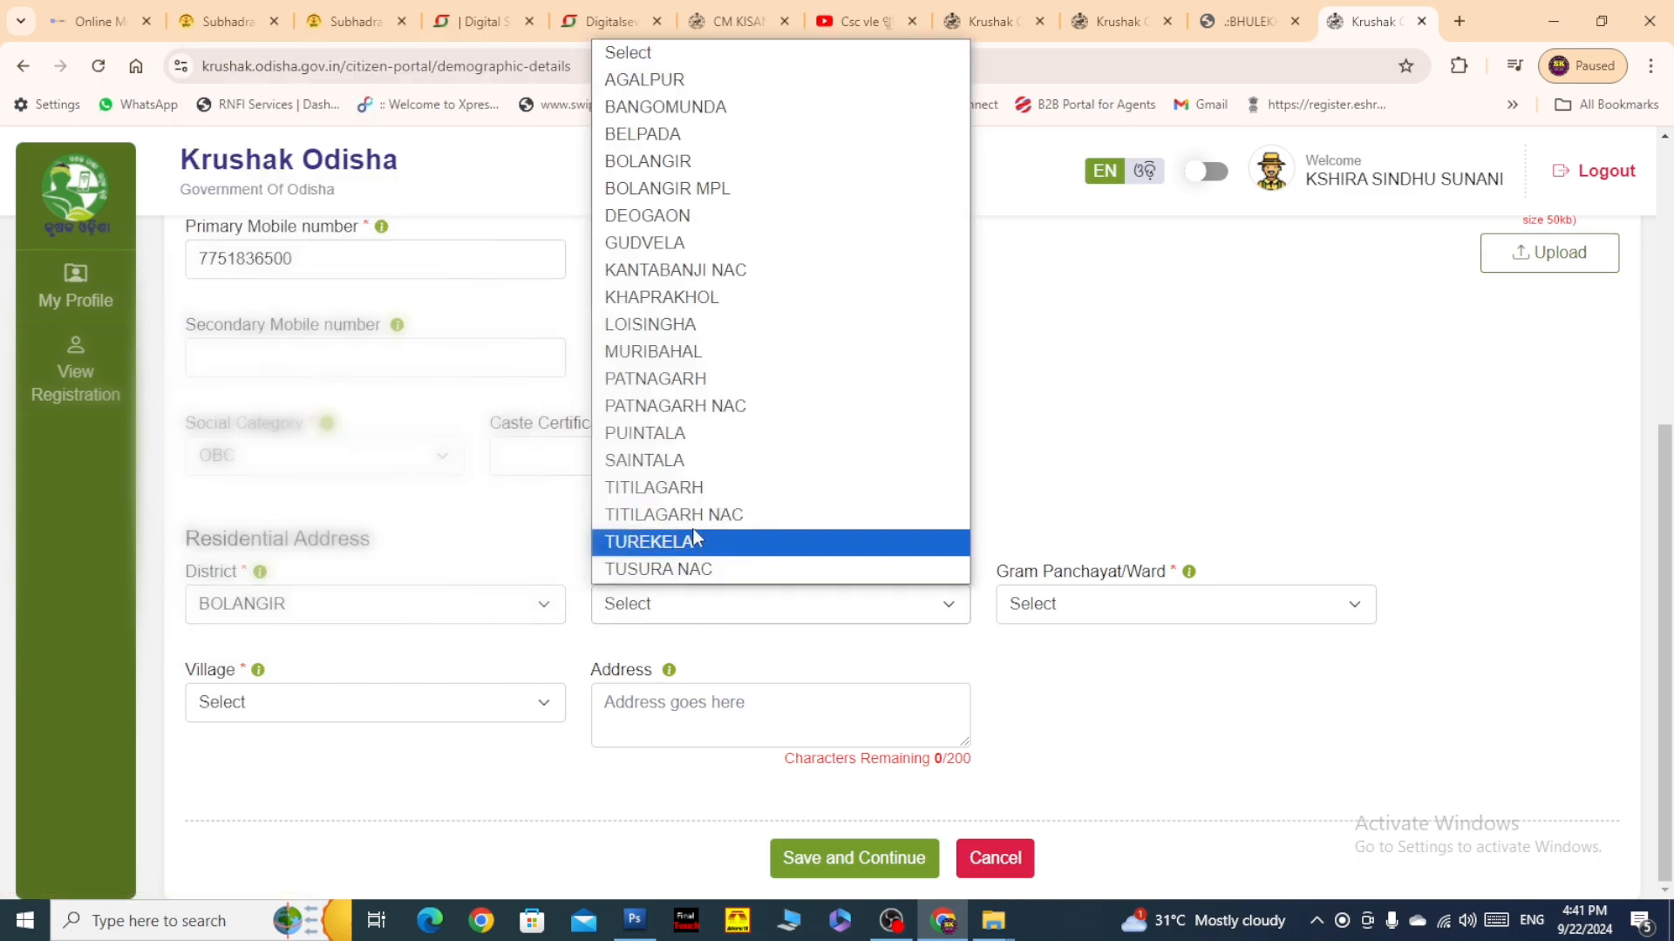
left_click(689, 351)
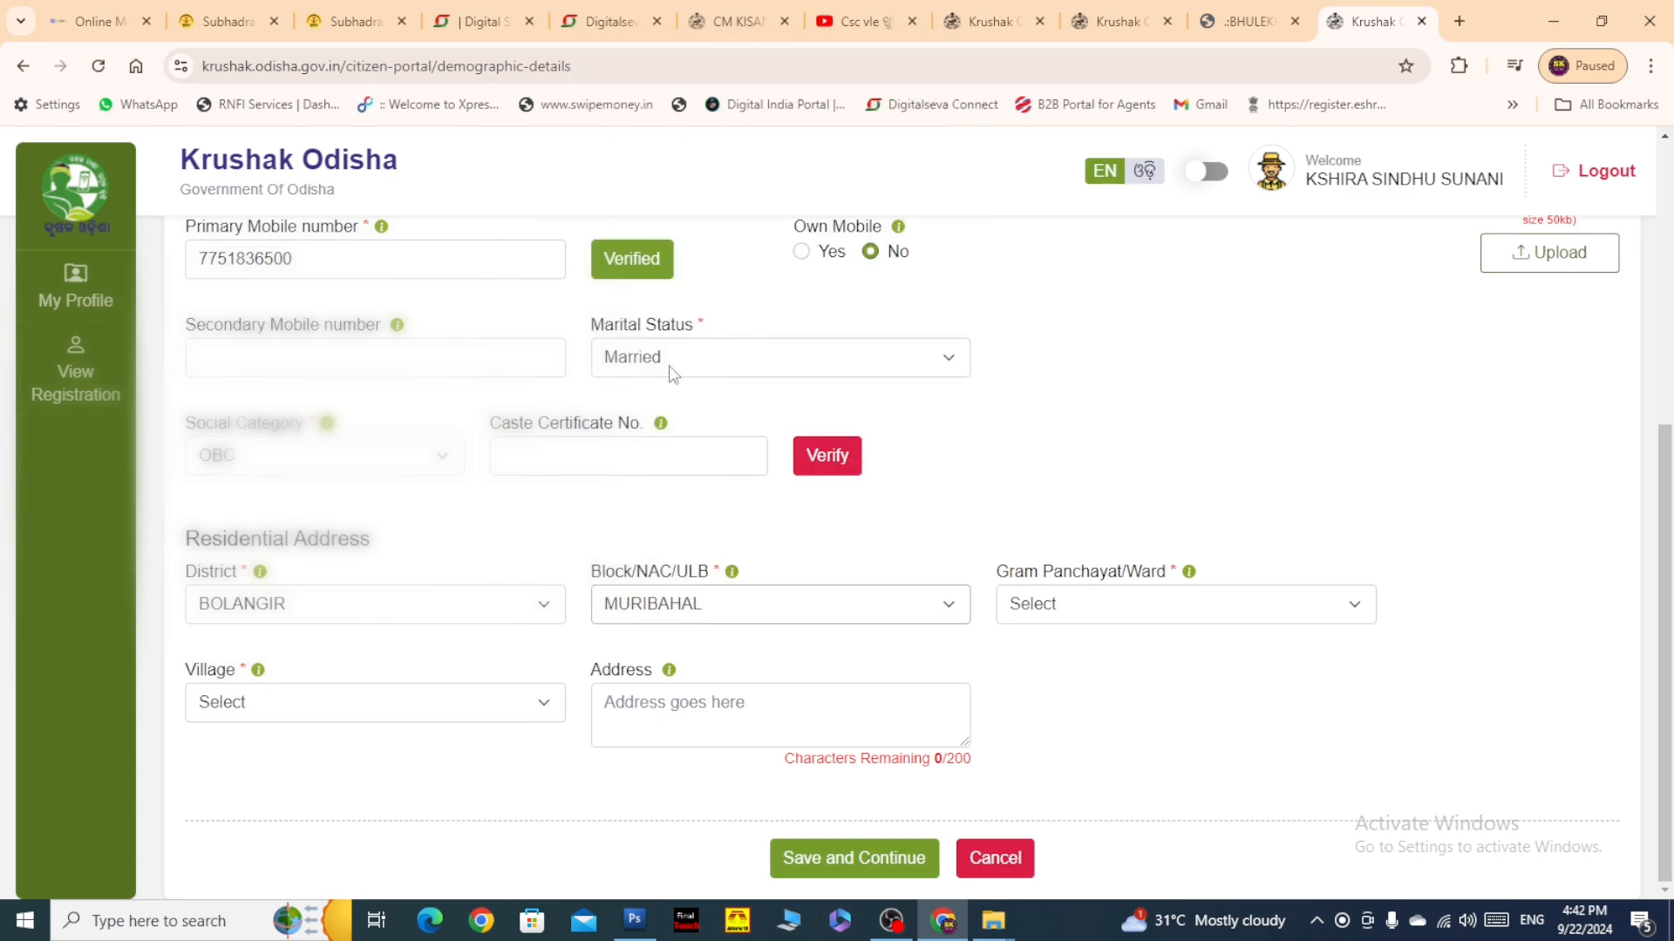
left_click(1085, 614)
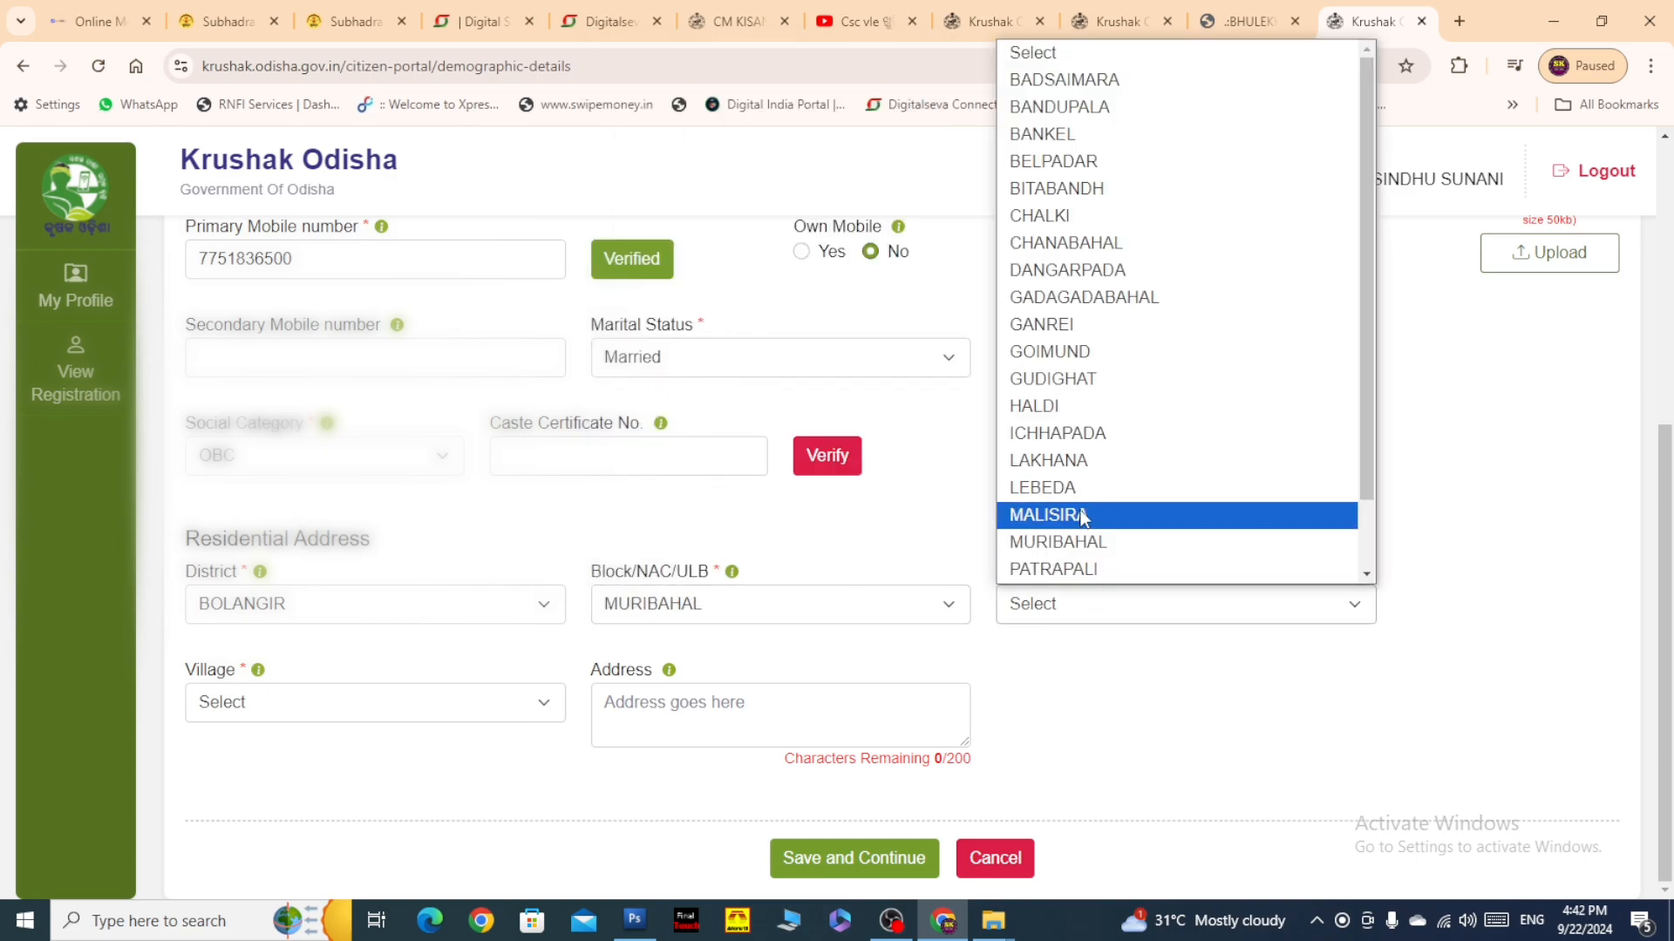
left_click(1068, 434)
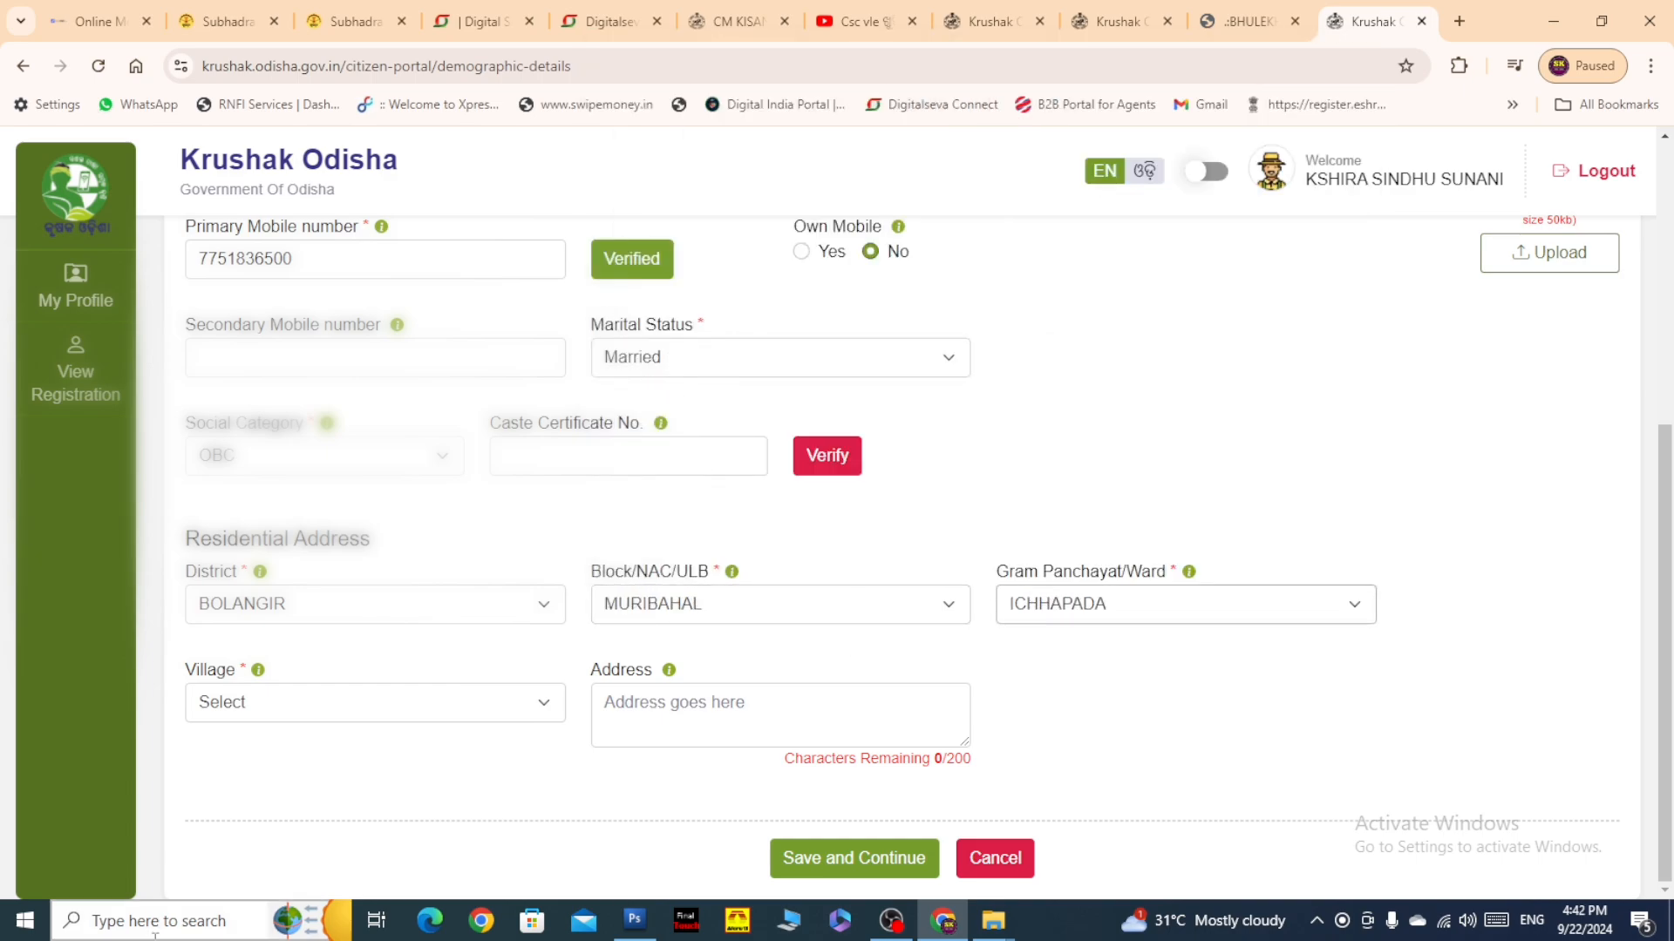
left_click(248, 703)
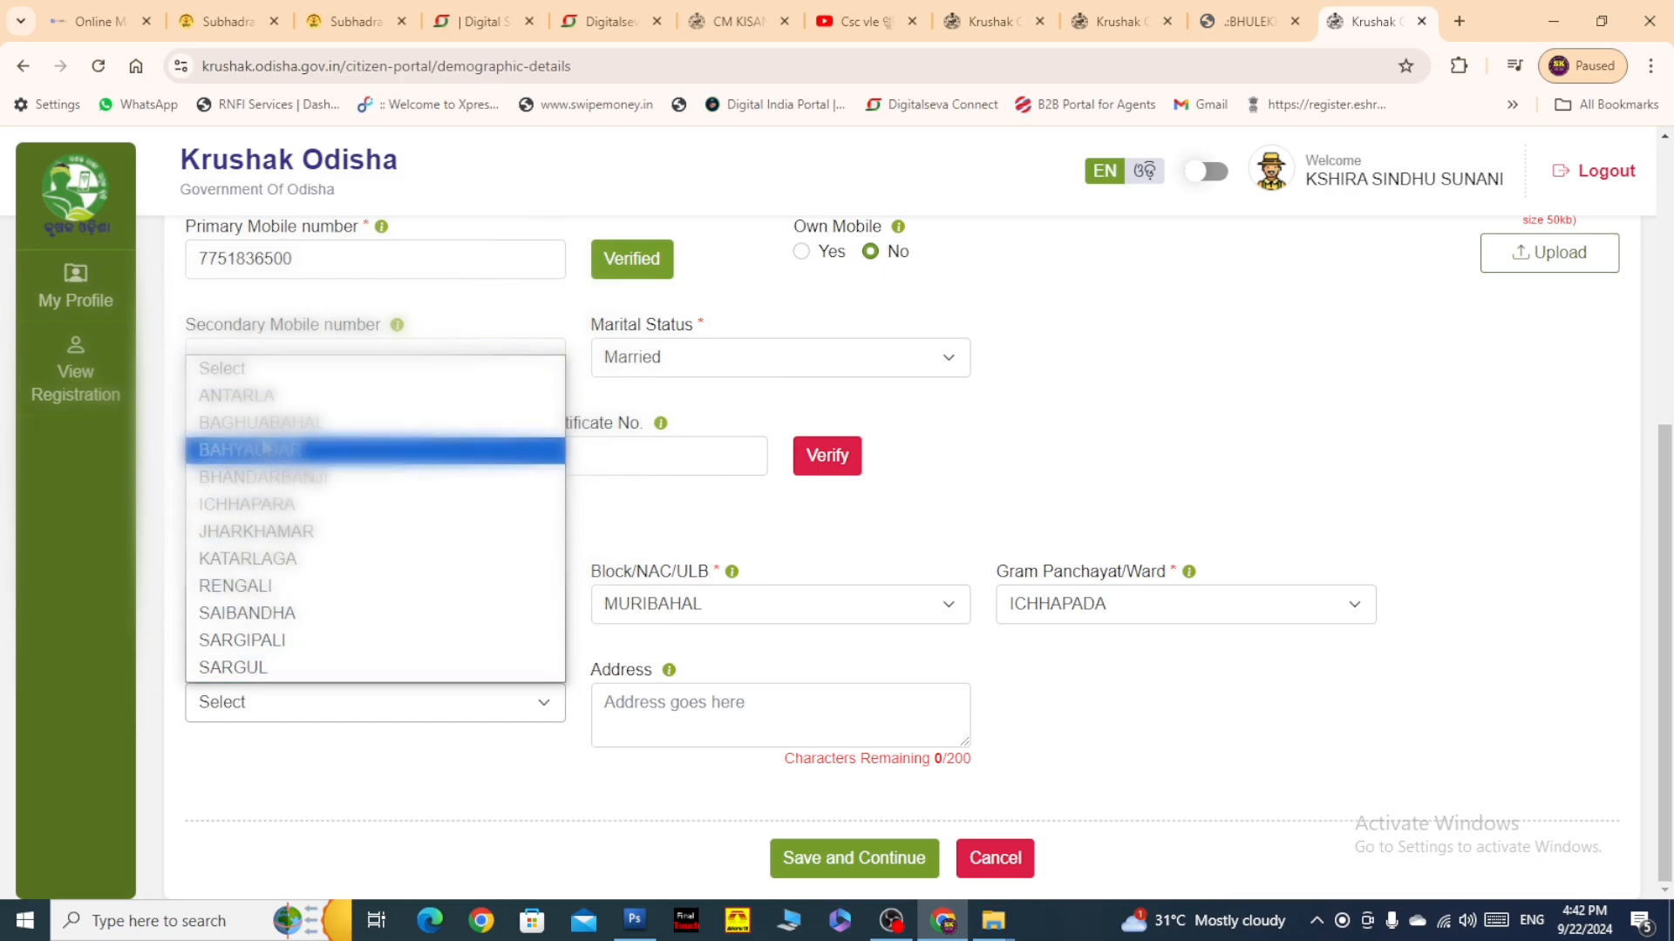
left_click(261, 397)
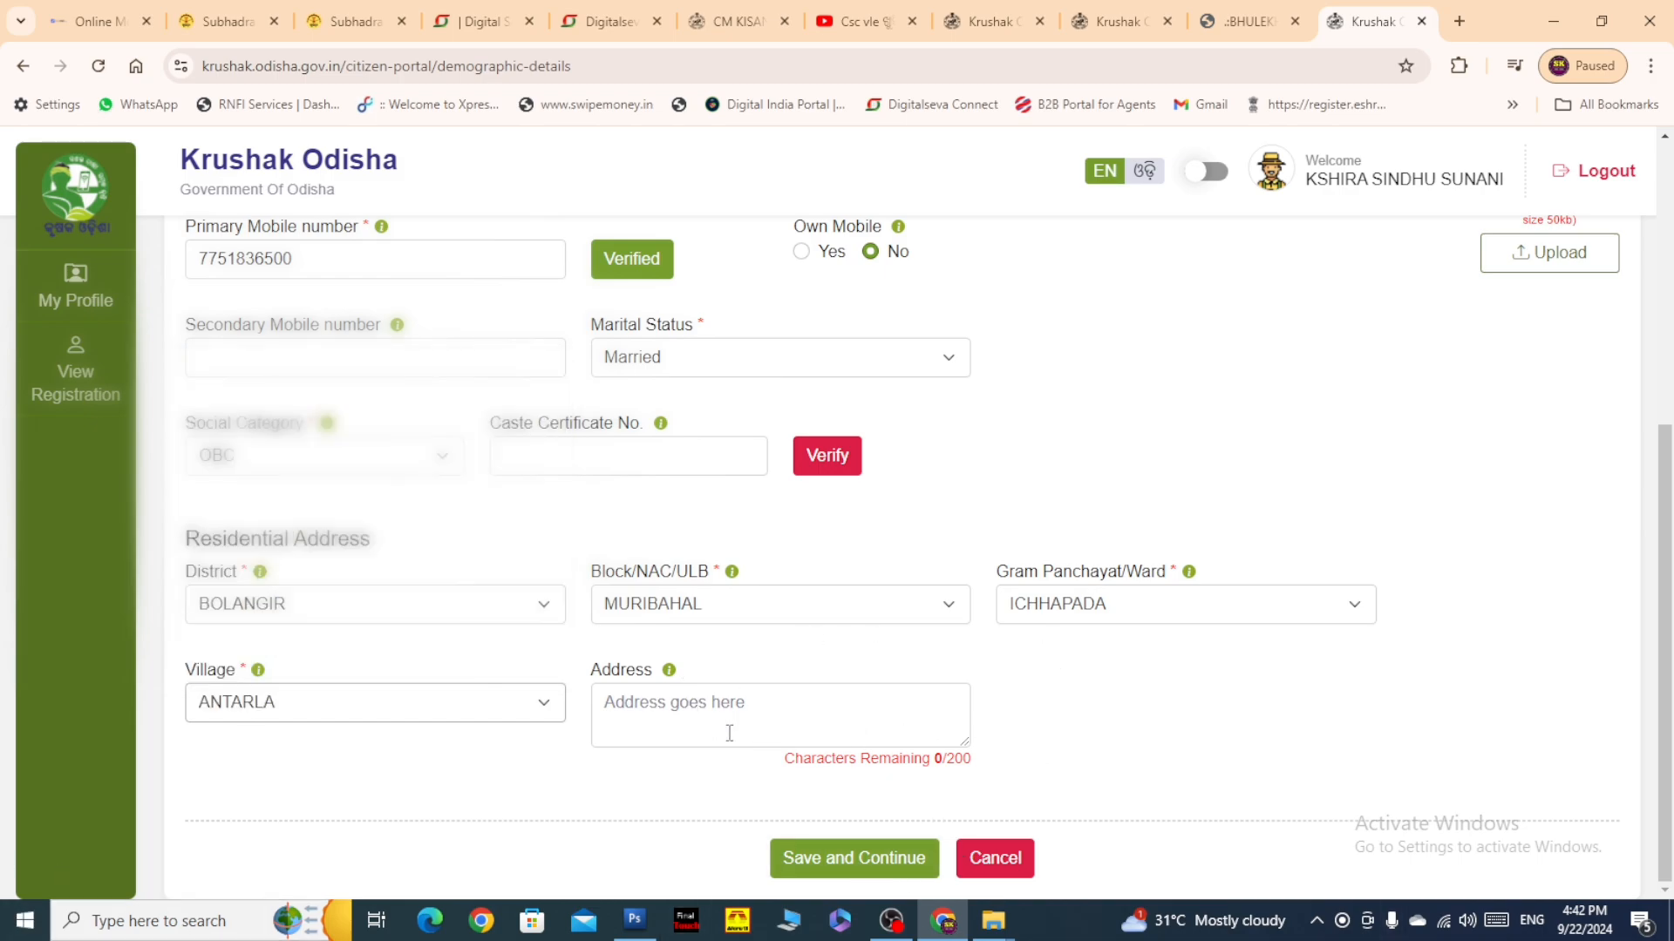
Save the demographic details, agree to proceed with the registration and dismiss the saved-record notice
left_click(822, 858)
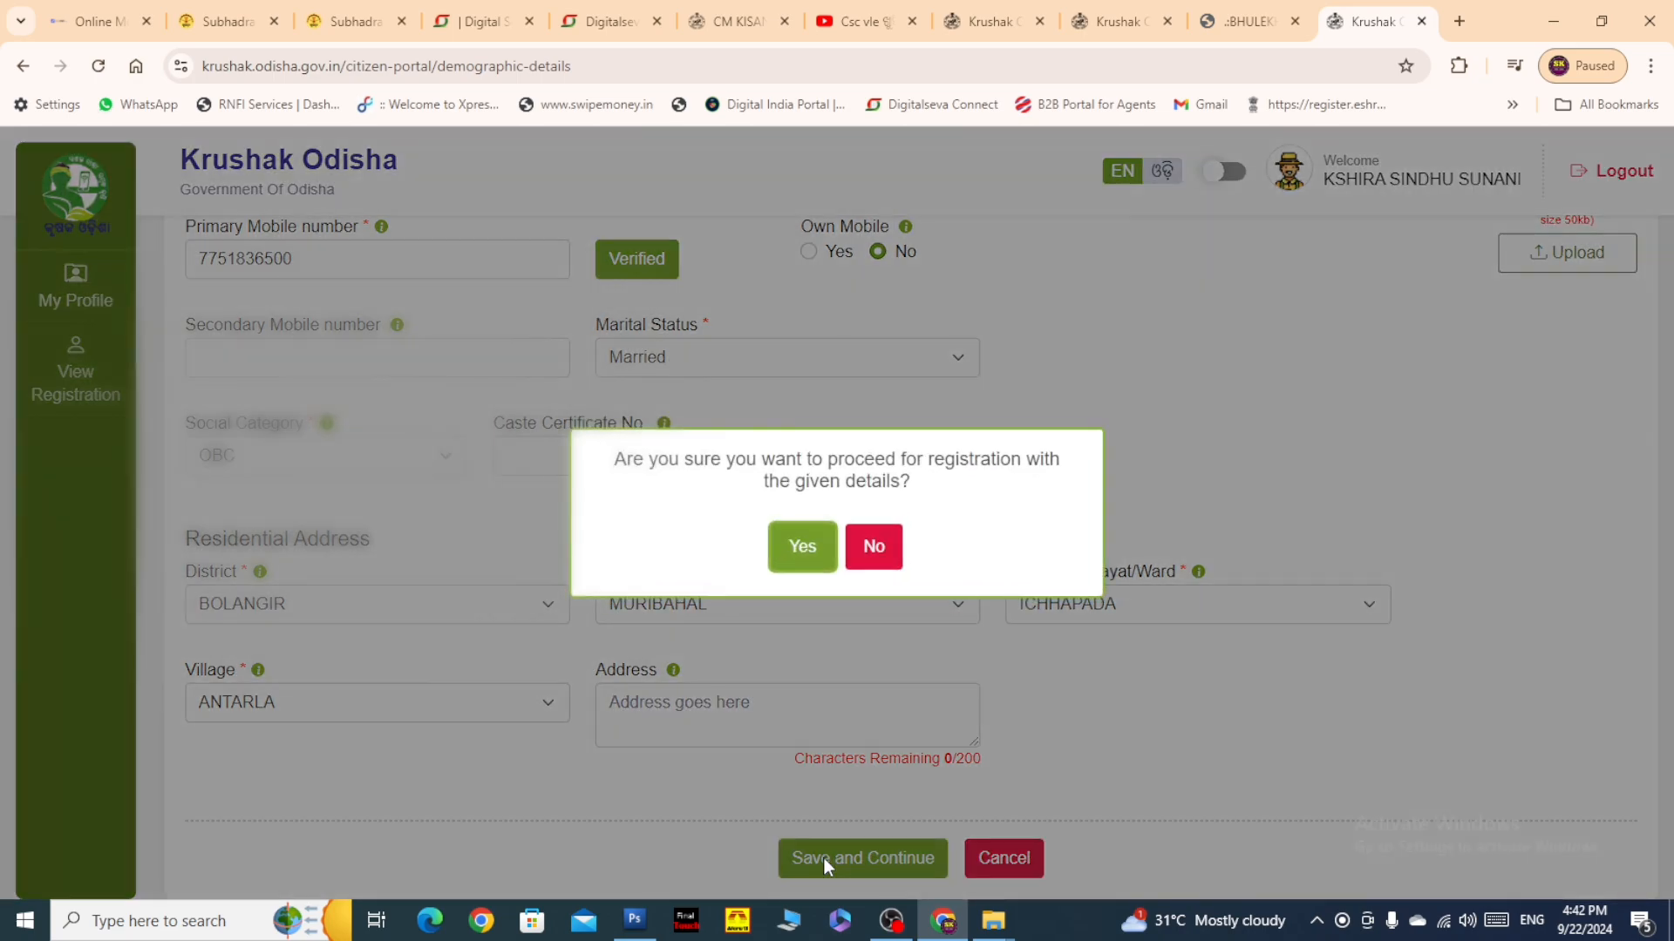
left_click(805, 544)
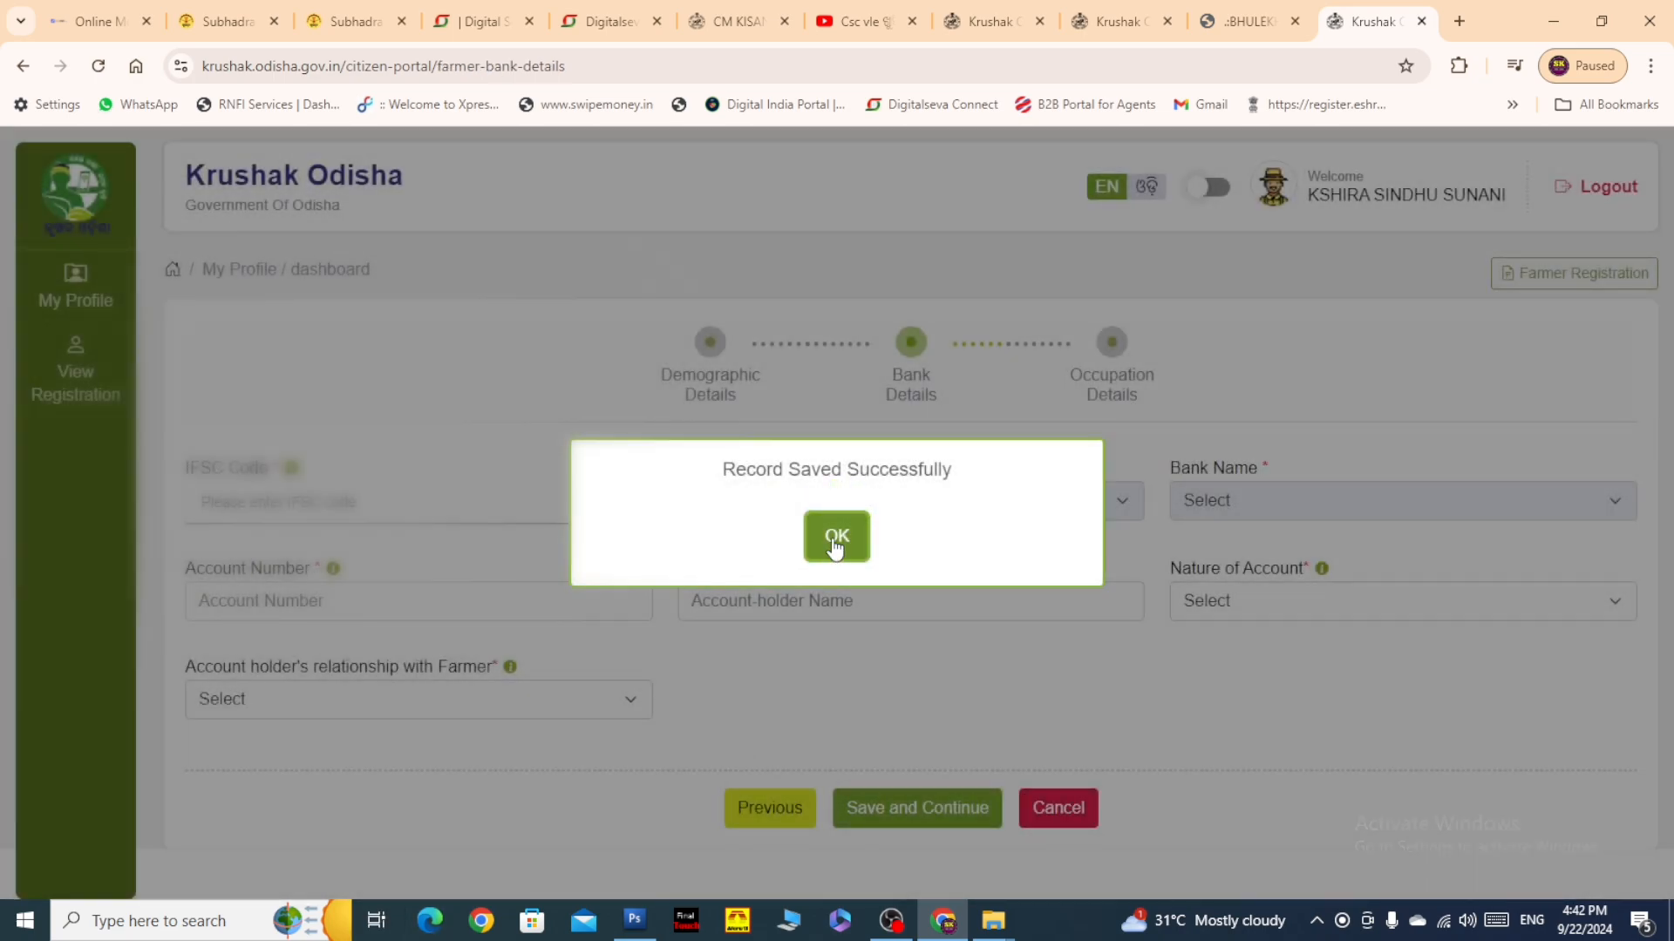
left_click(835, 542)
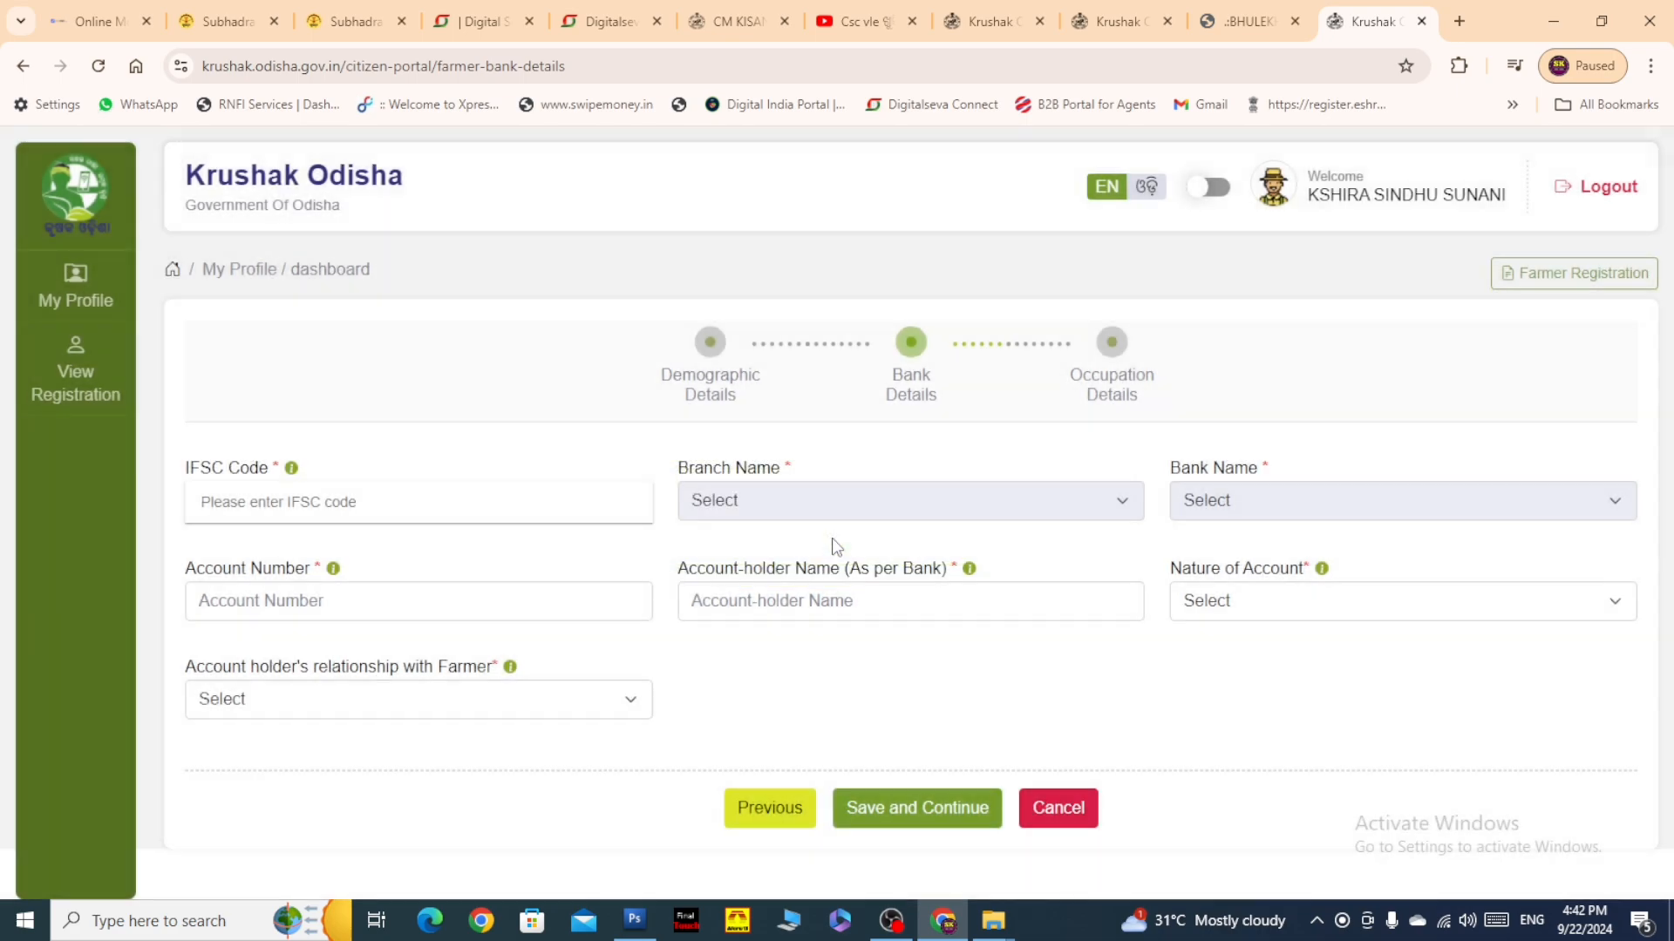
Look up IFSC code SBIN0RRUKGB and choose the SATIGHAT branch of UTKAL GRAMYA BANK
left_click(514, 497)
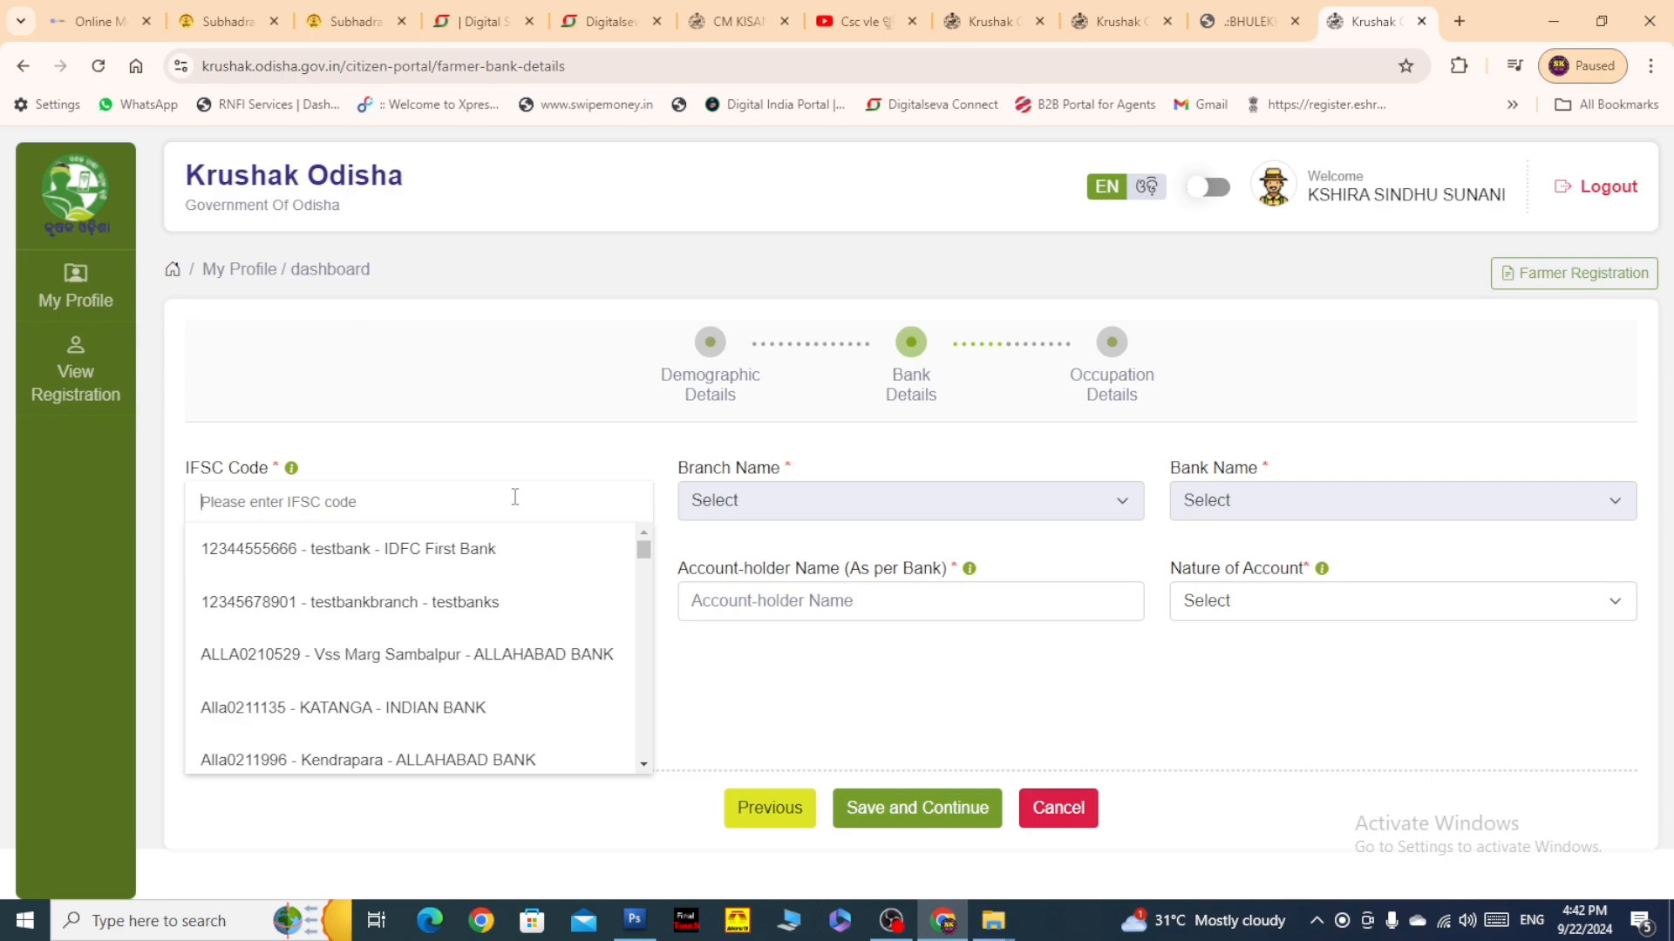
type("SBIN")
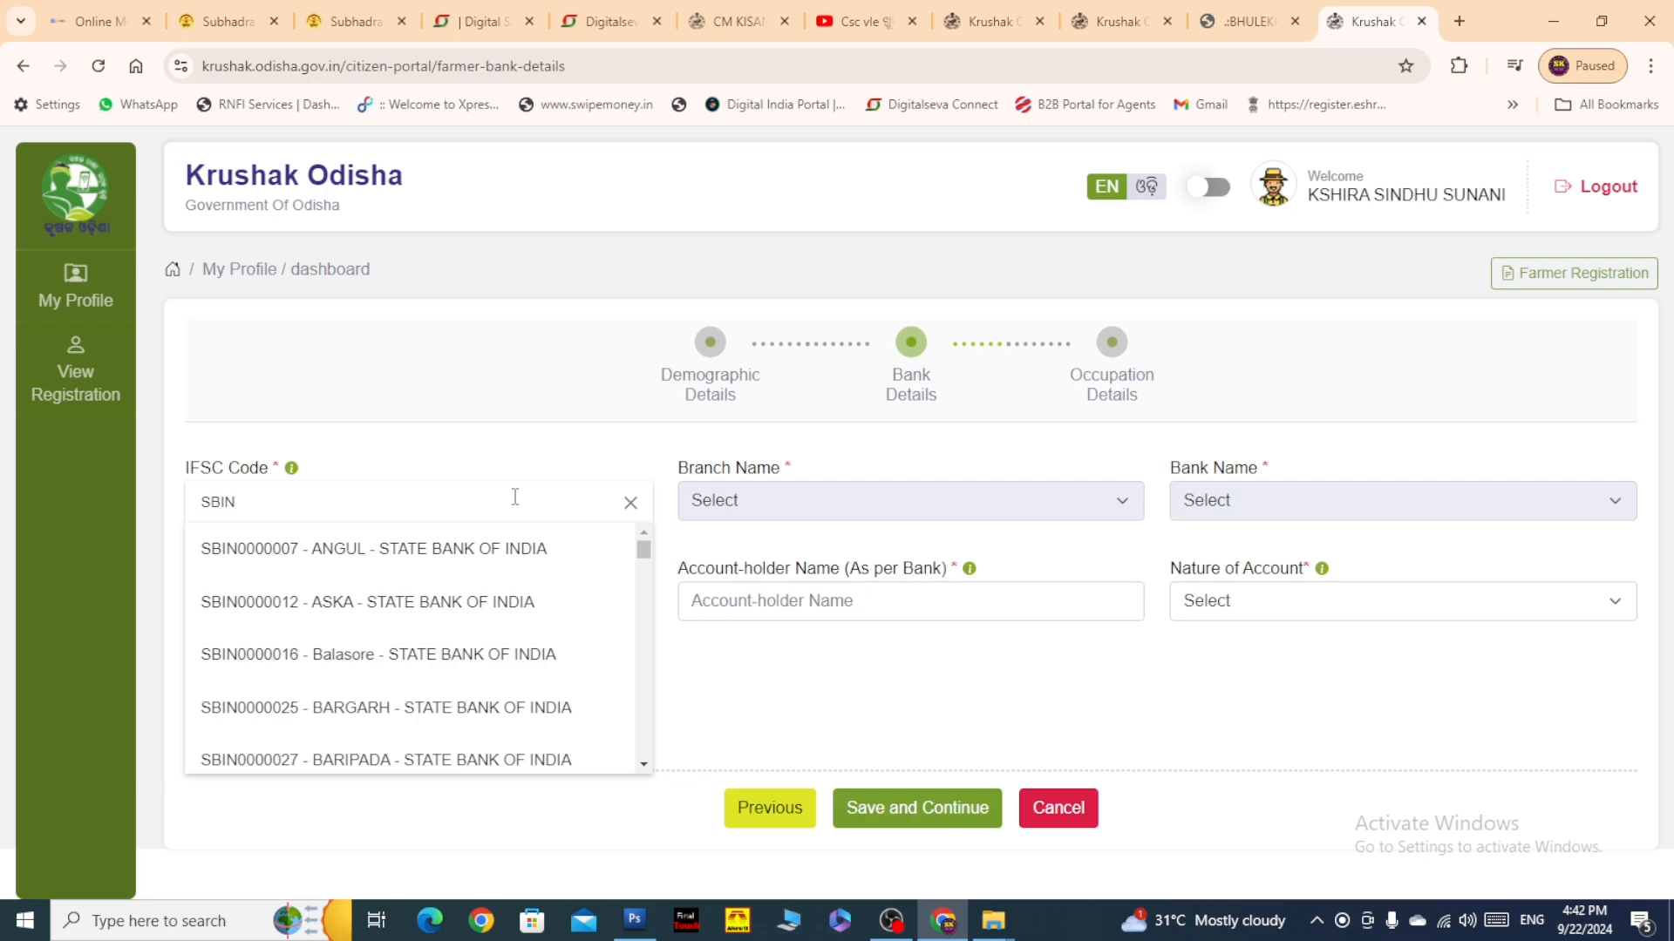
type("0RR")
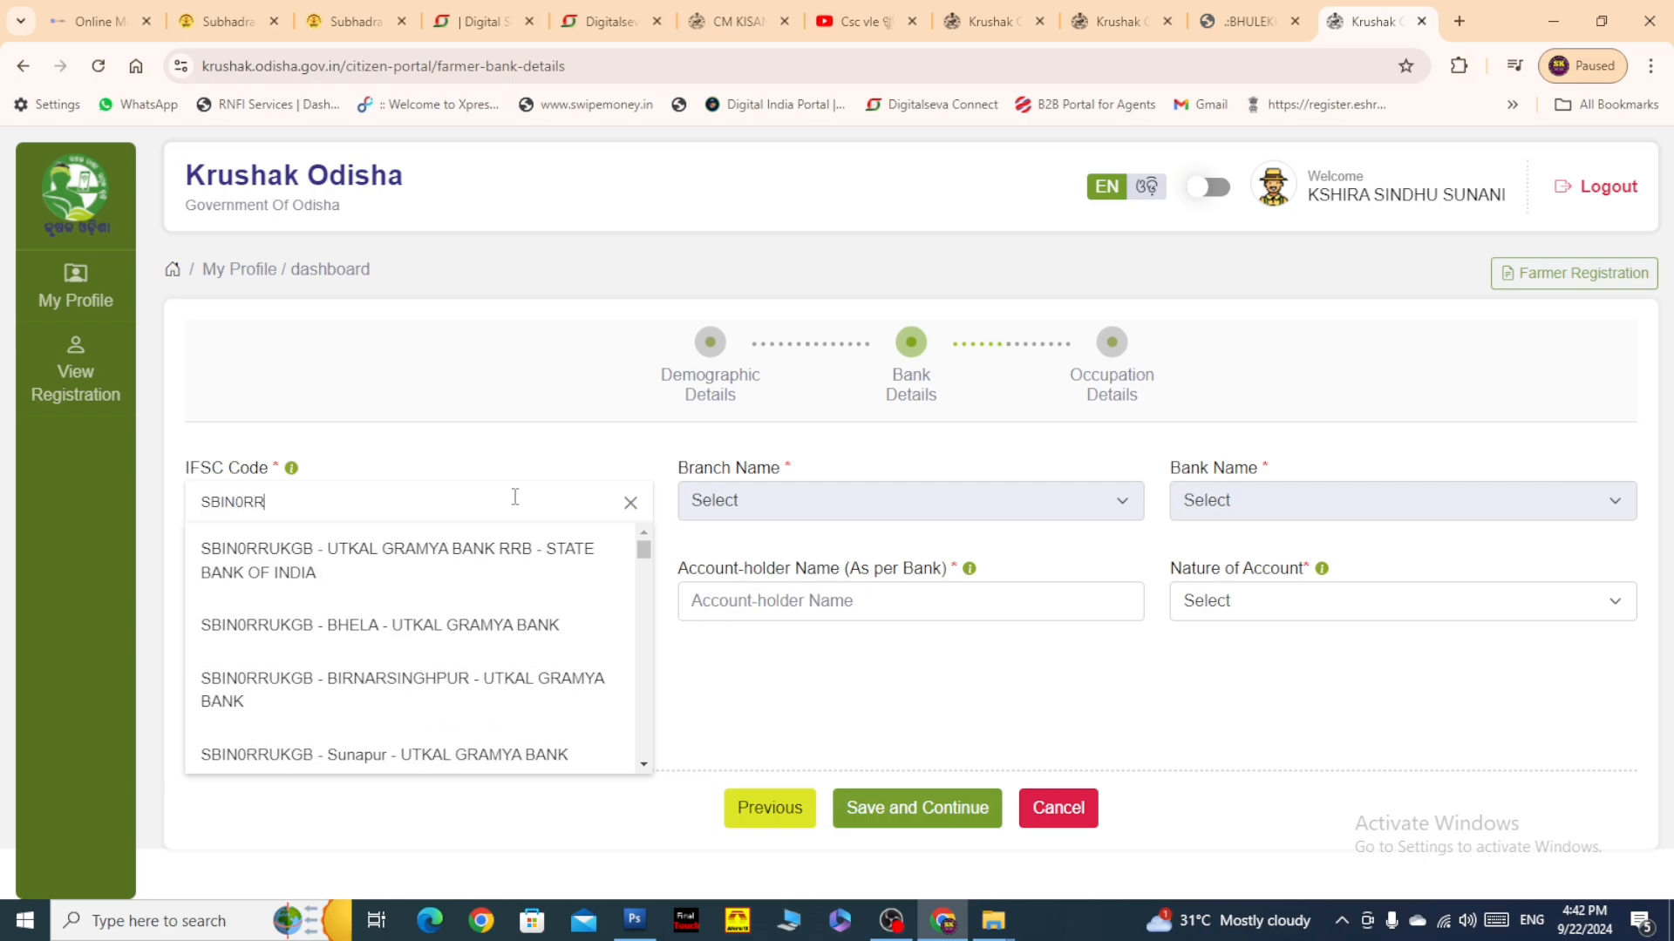
type("UKGB")
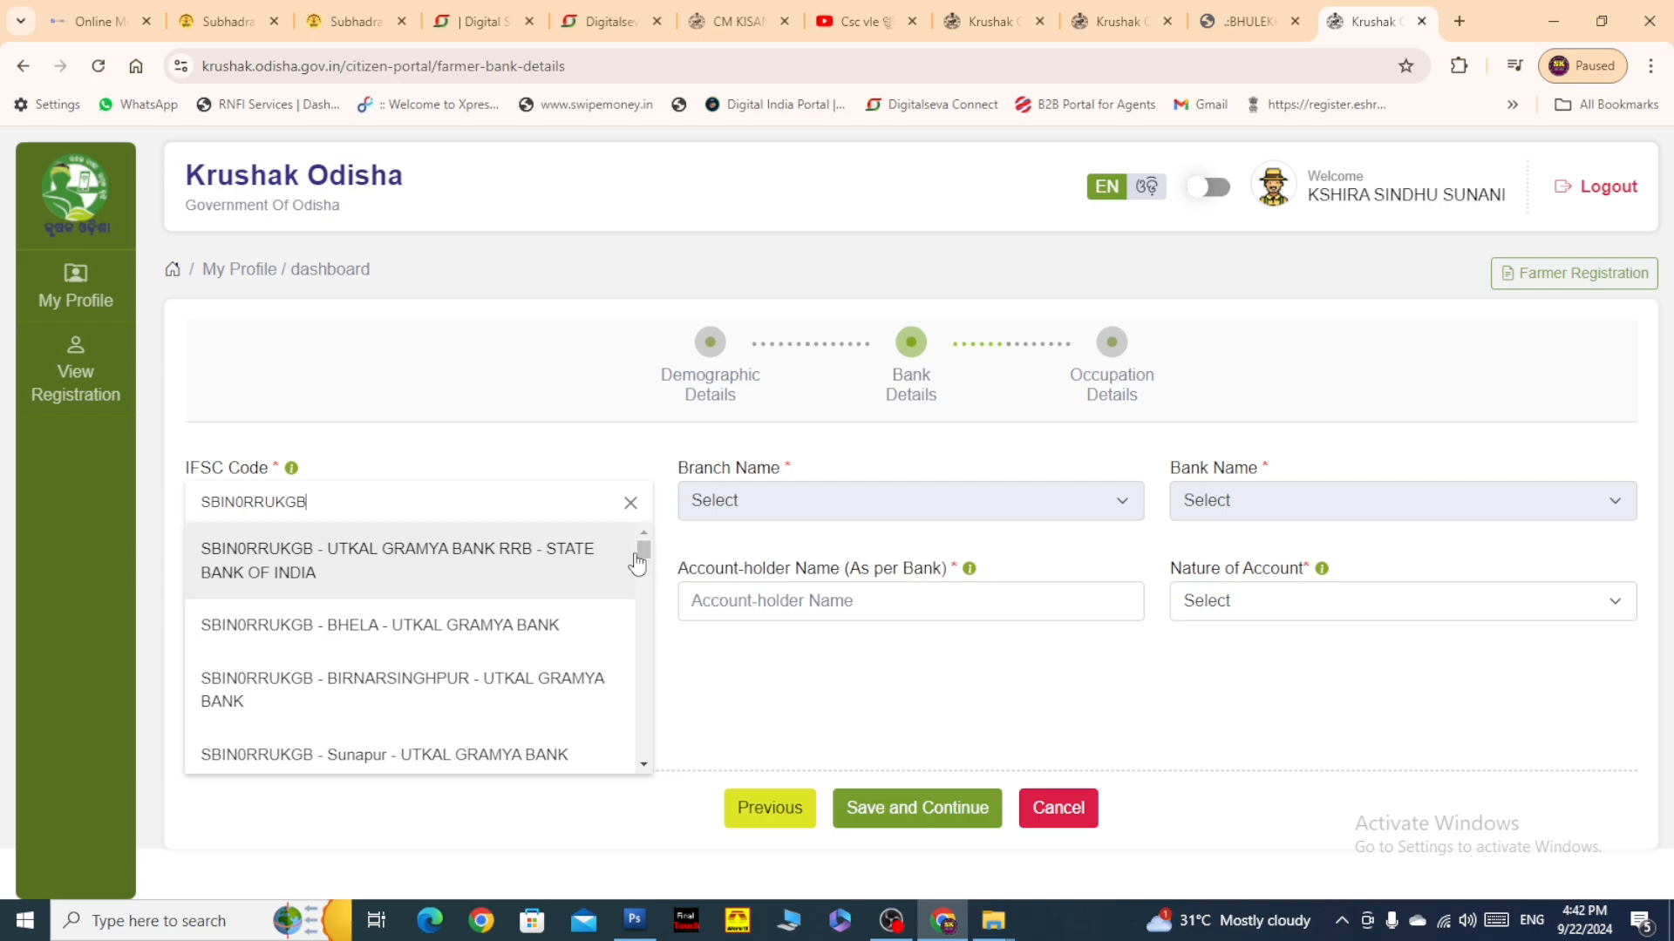
left_click_drag(646, 560, 643, 732)
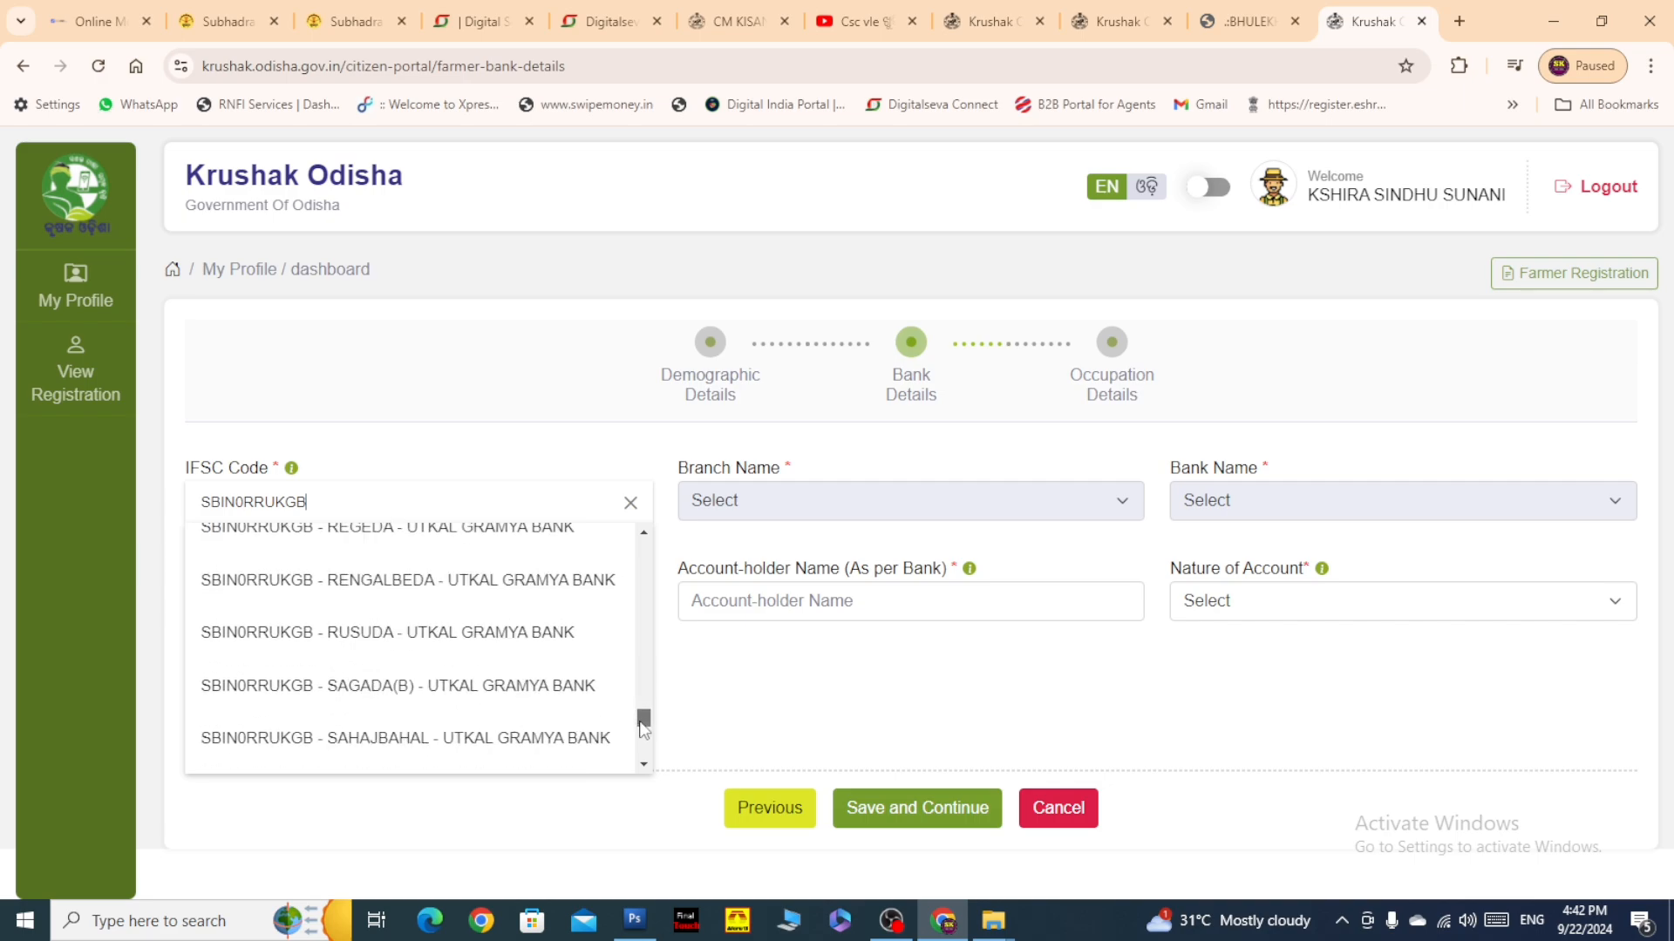
left_click_drag(644, 731, 643, 732)
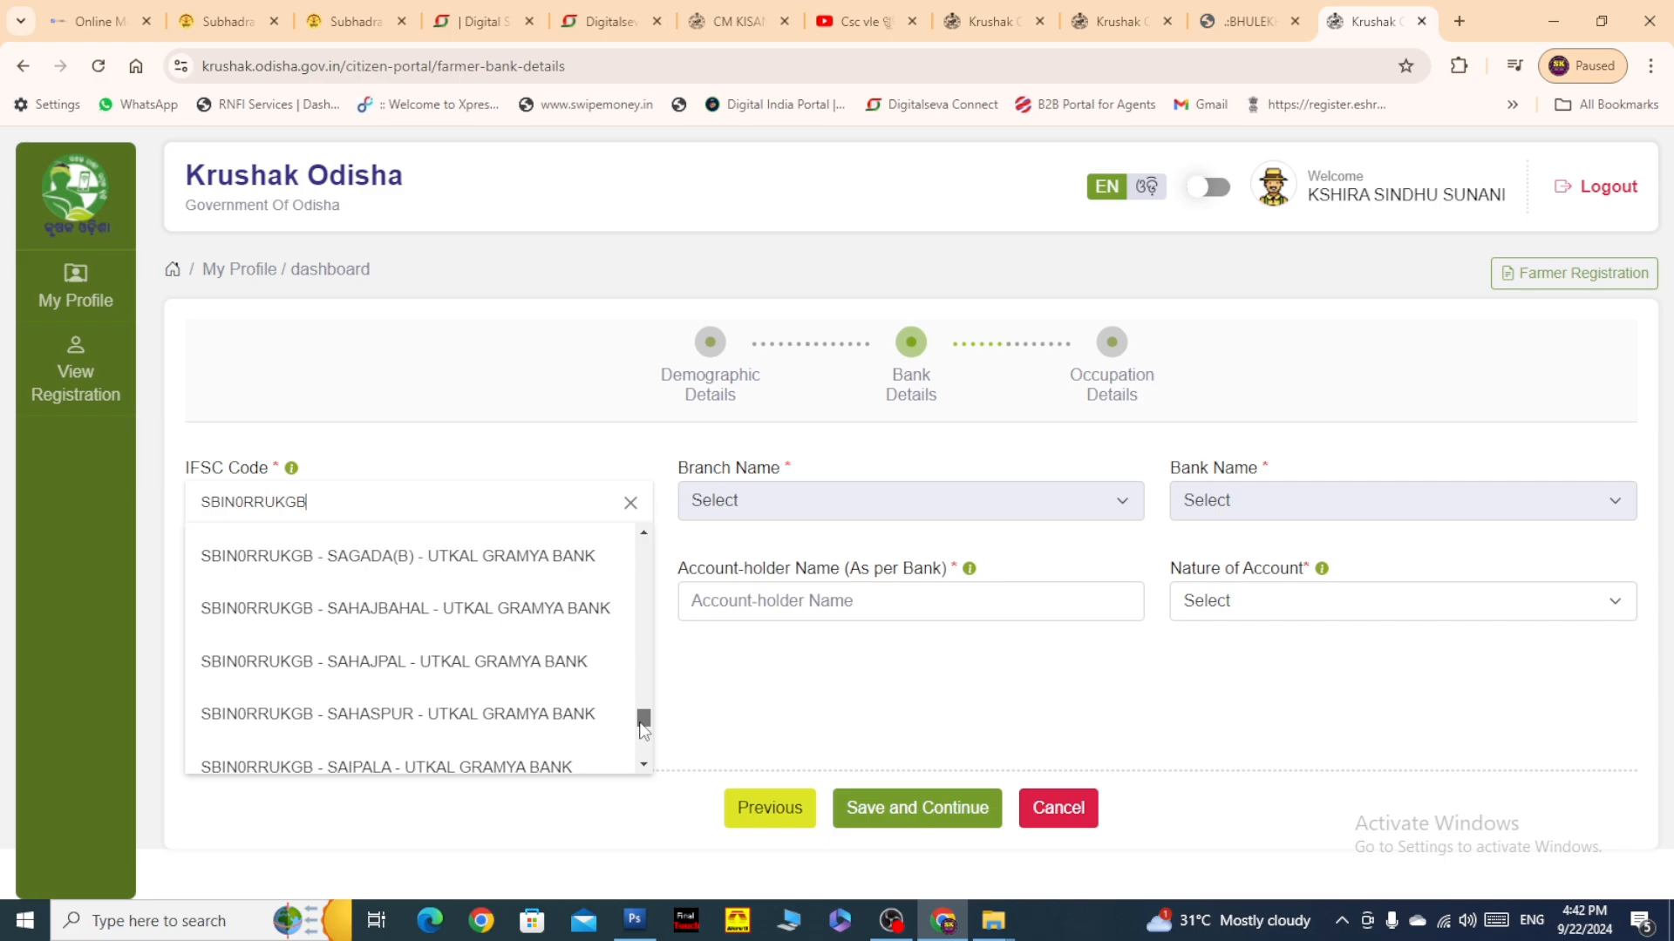
left_click_drag(644, 730, 643, 732)
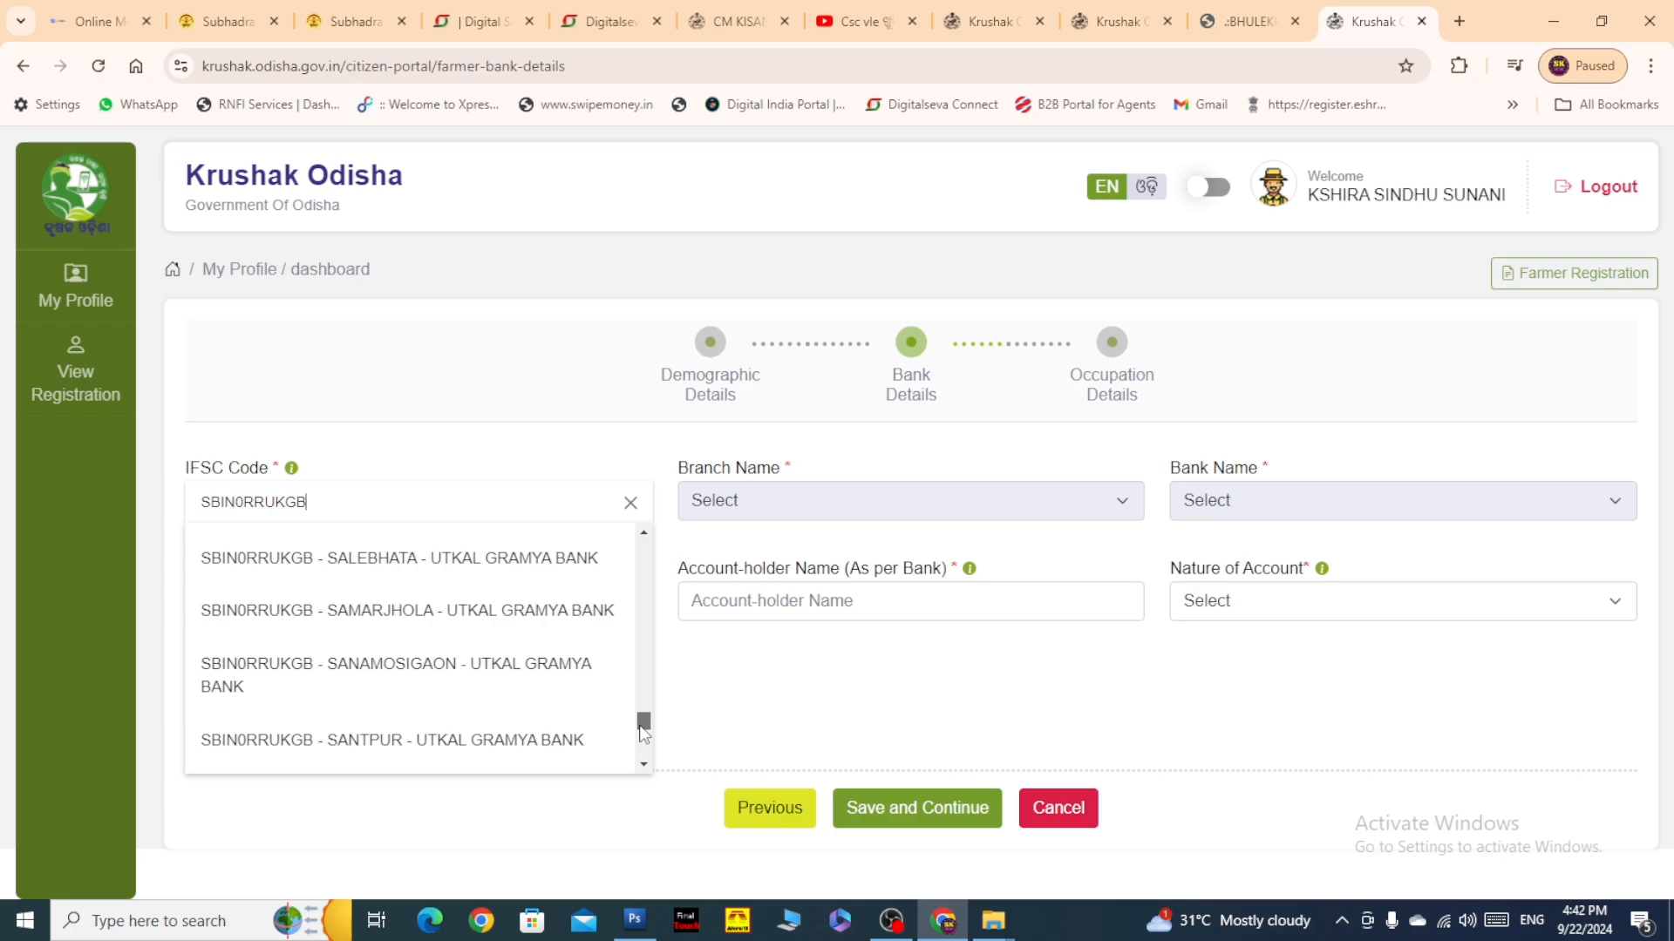
left_click_drag(644, 732, 642, 737)
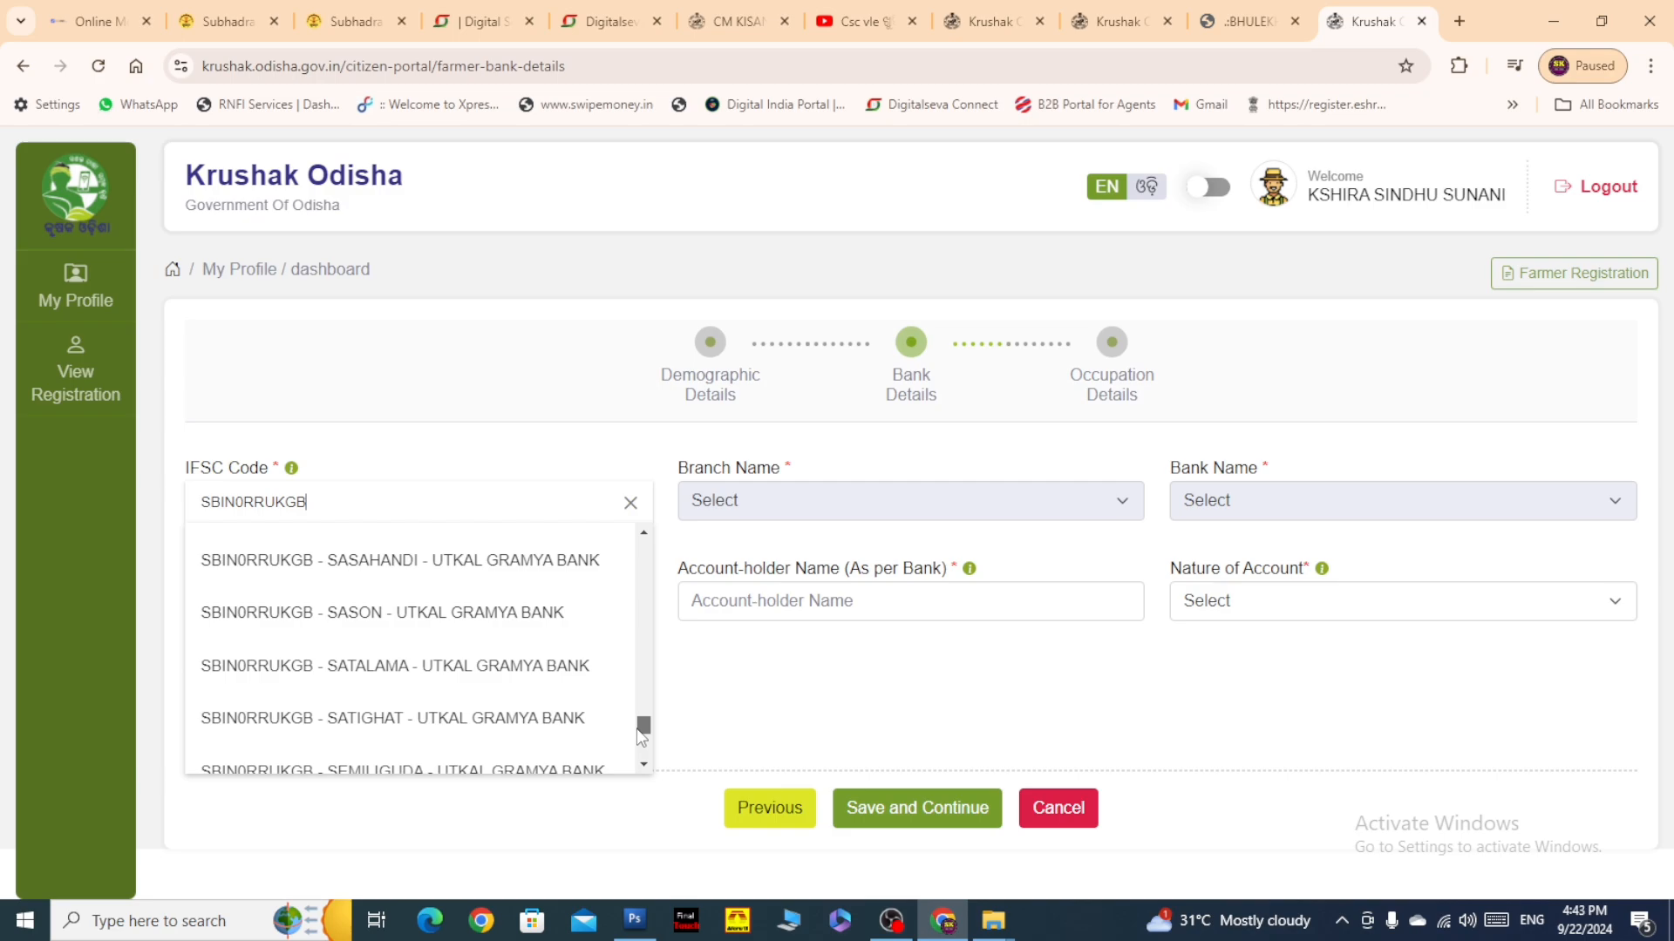
left_click(411, 729)
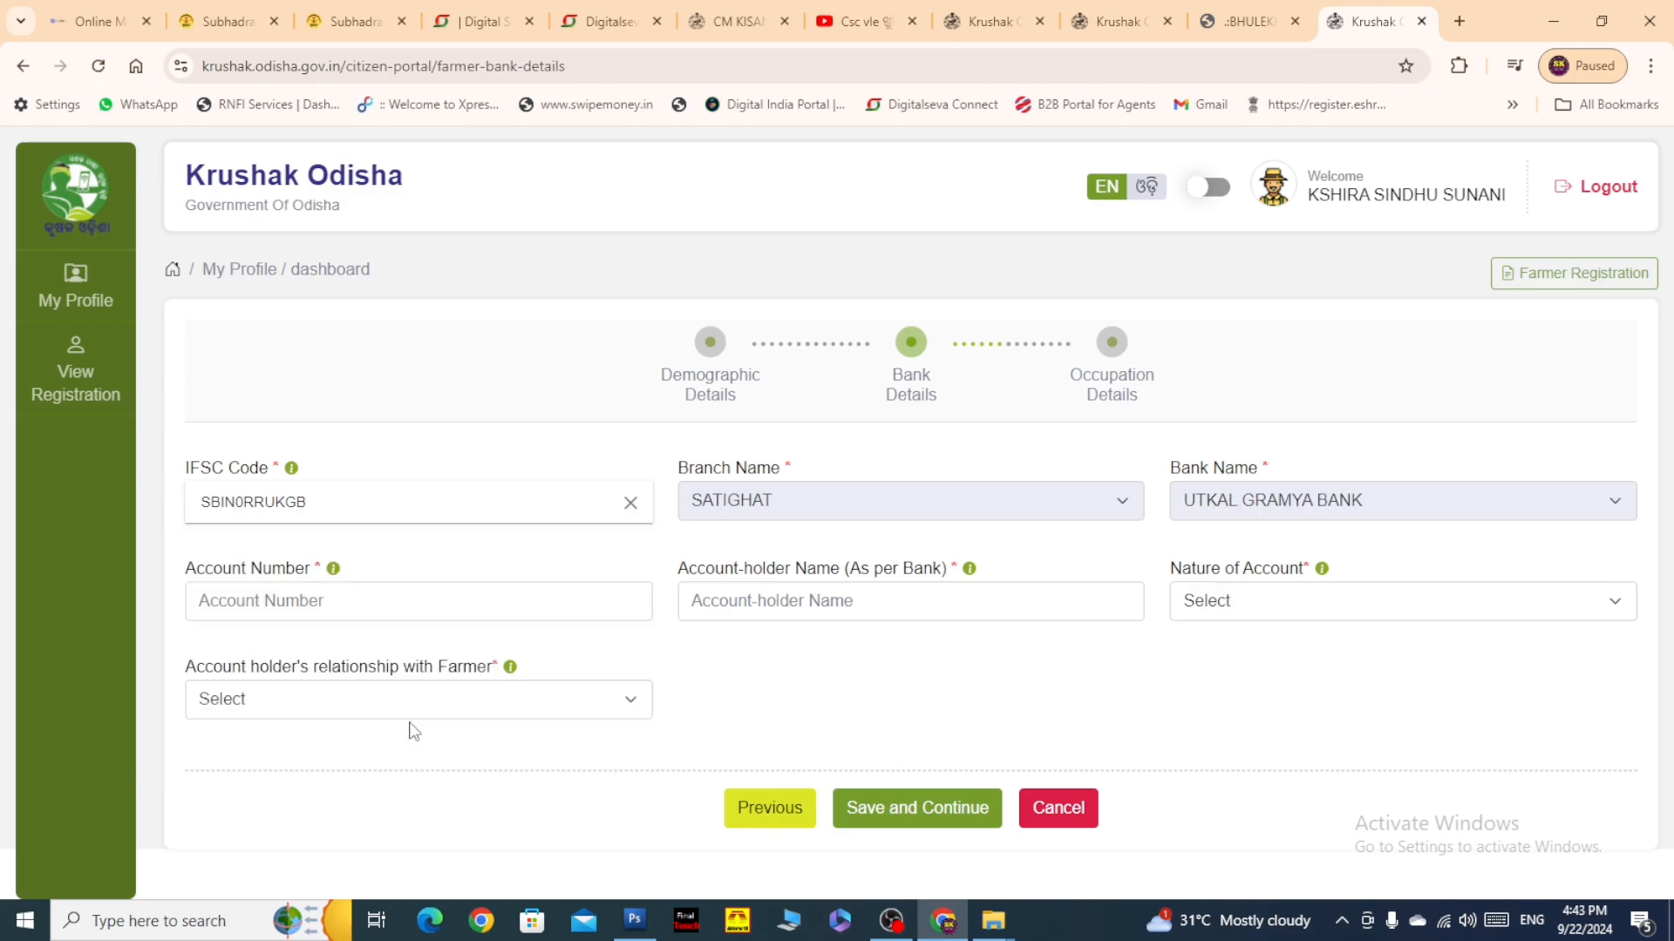
Enter the account holder's full name as per the bank and set the nature of account to Savings
left_click(755, 598)
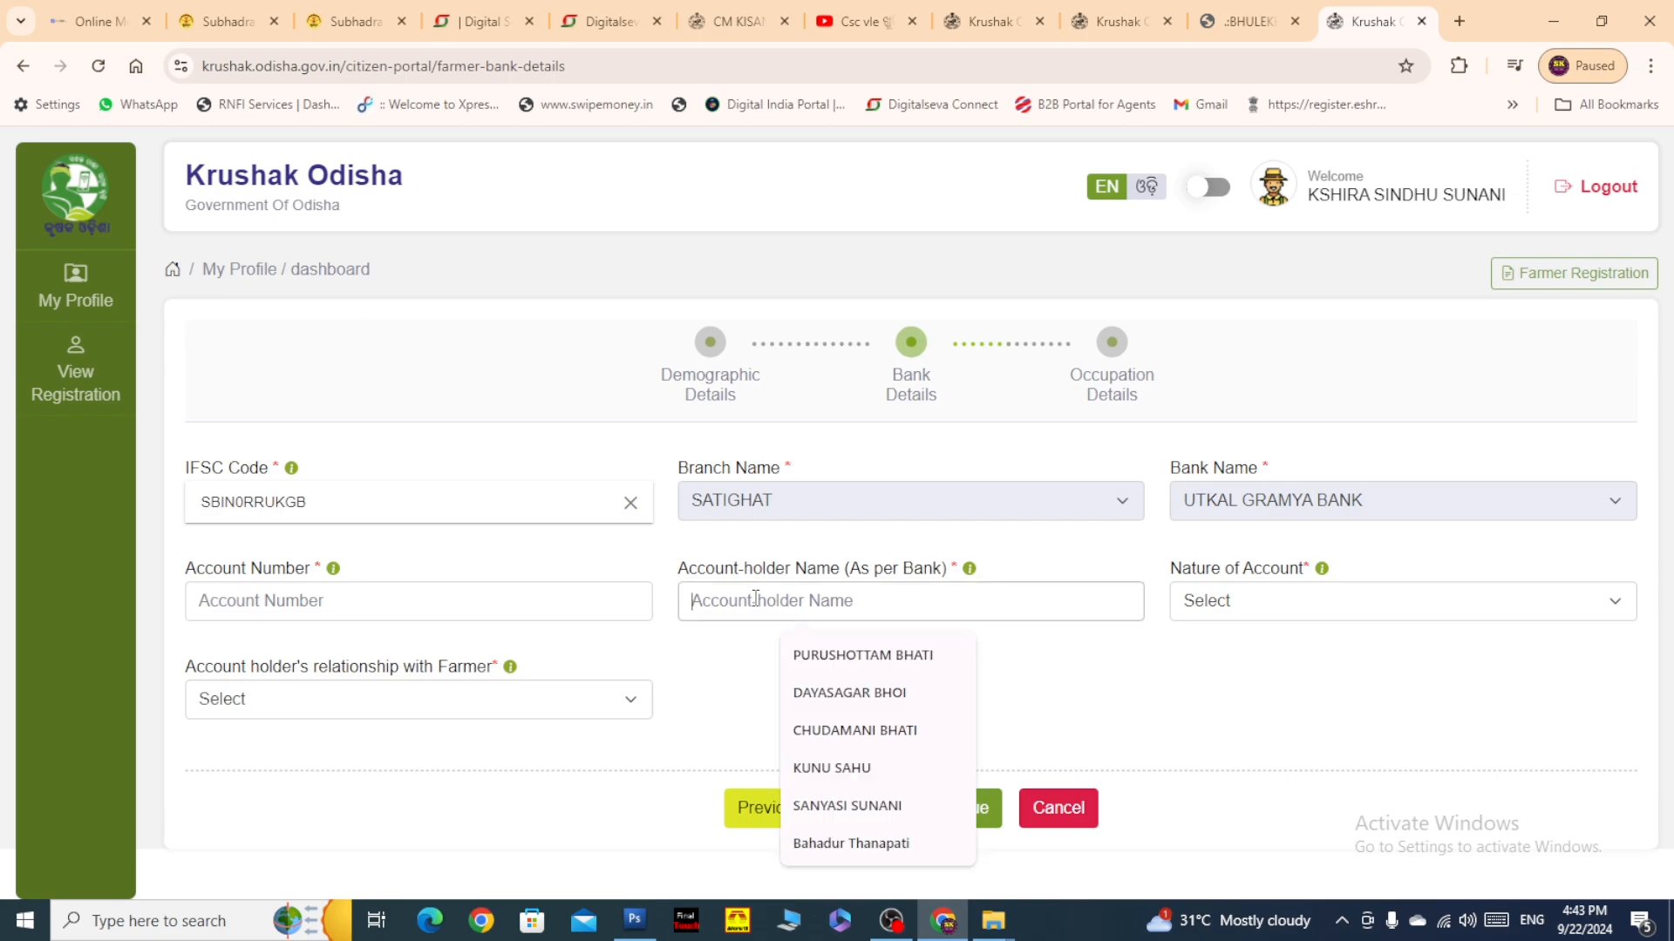
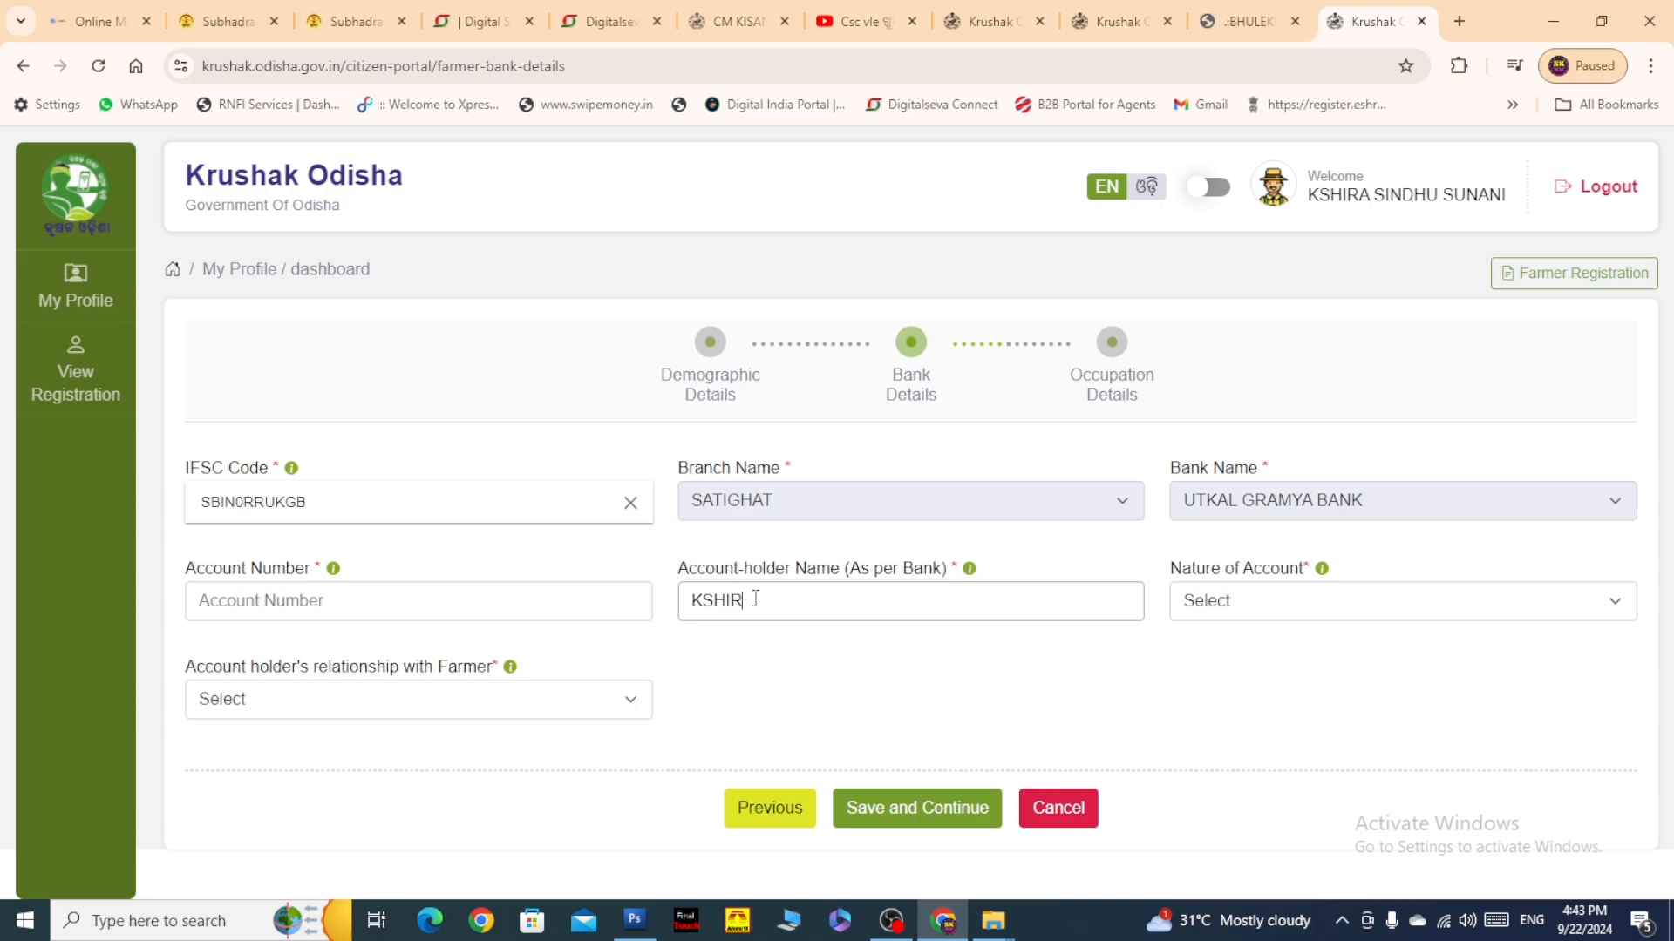
left_click(1251, 604)
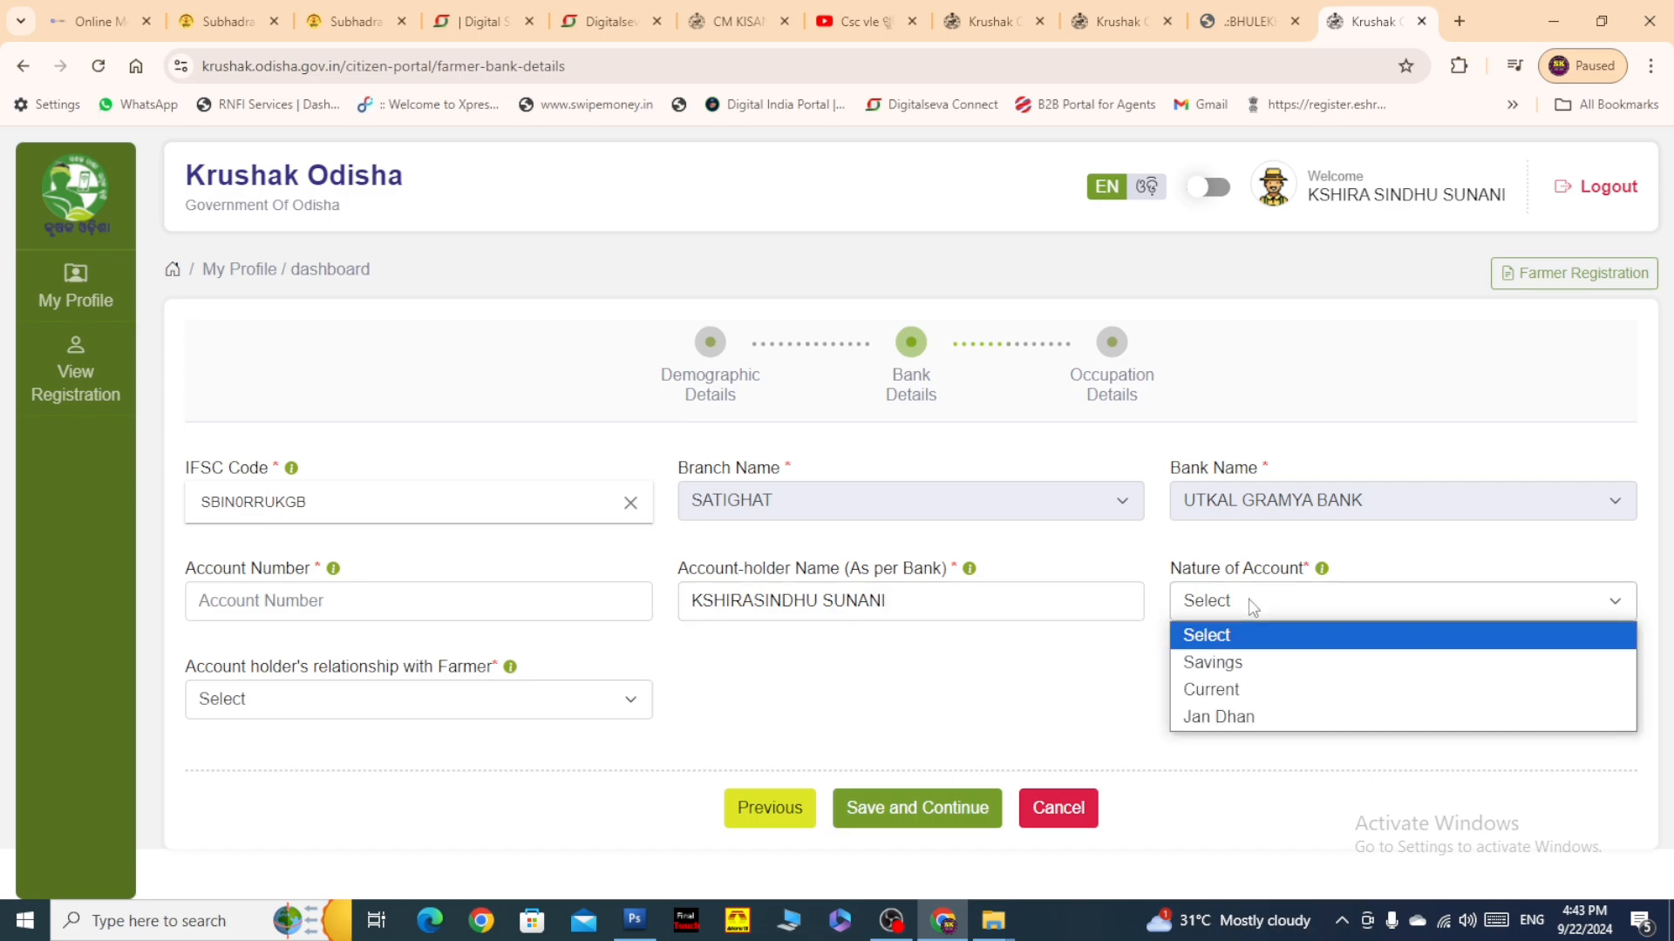
left_click(1248, 665)
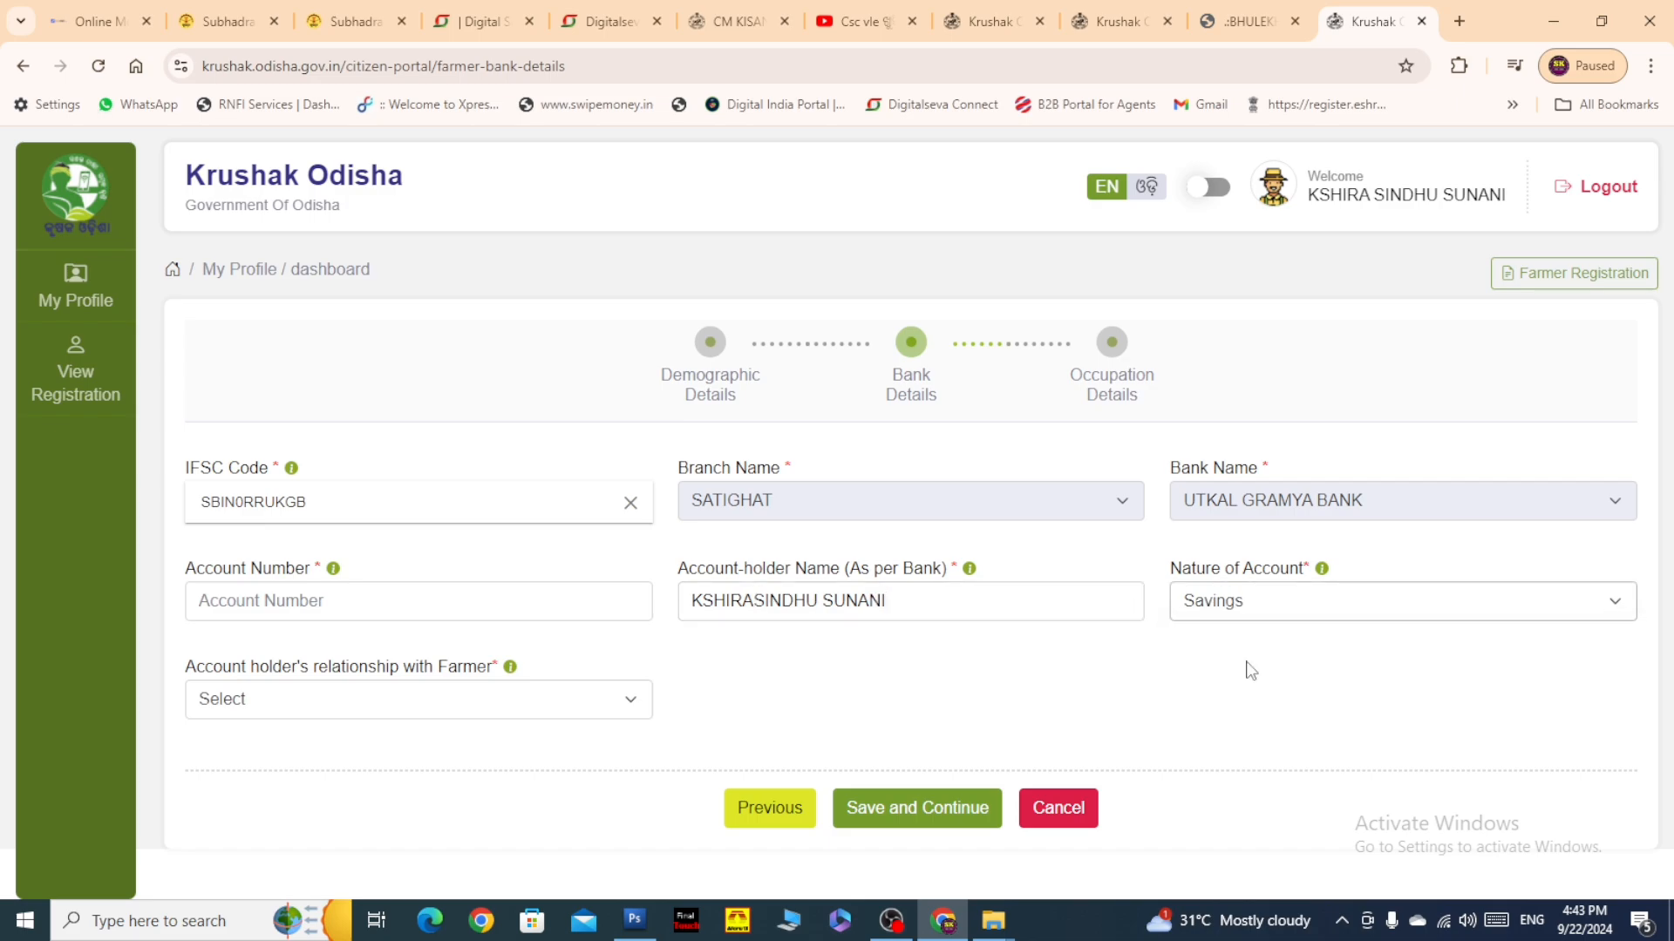
Enter the bank account number, dismiss its validation notice and set the account holder's relationship with the farmer to Self
left_click(256, 607)
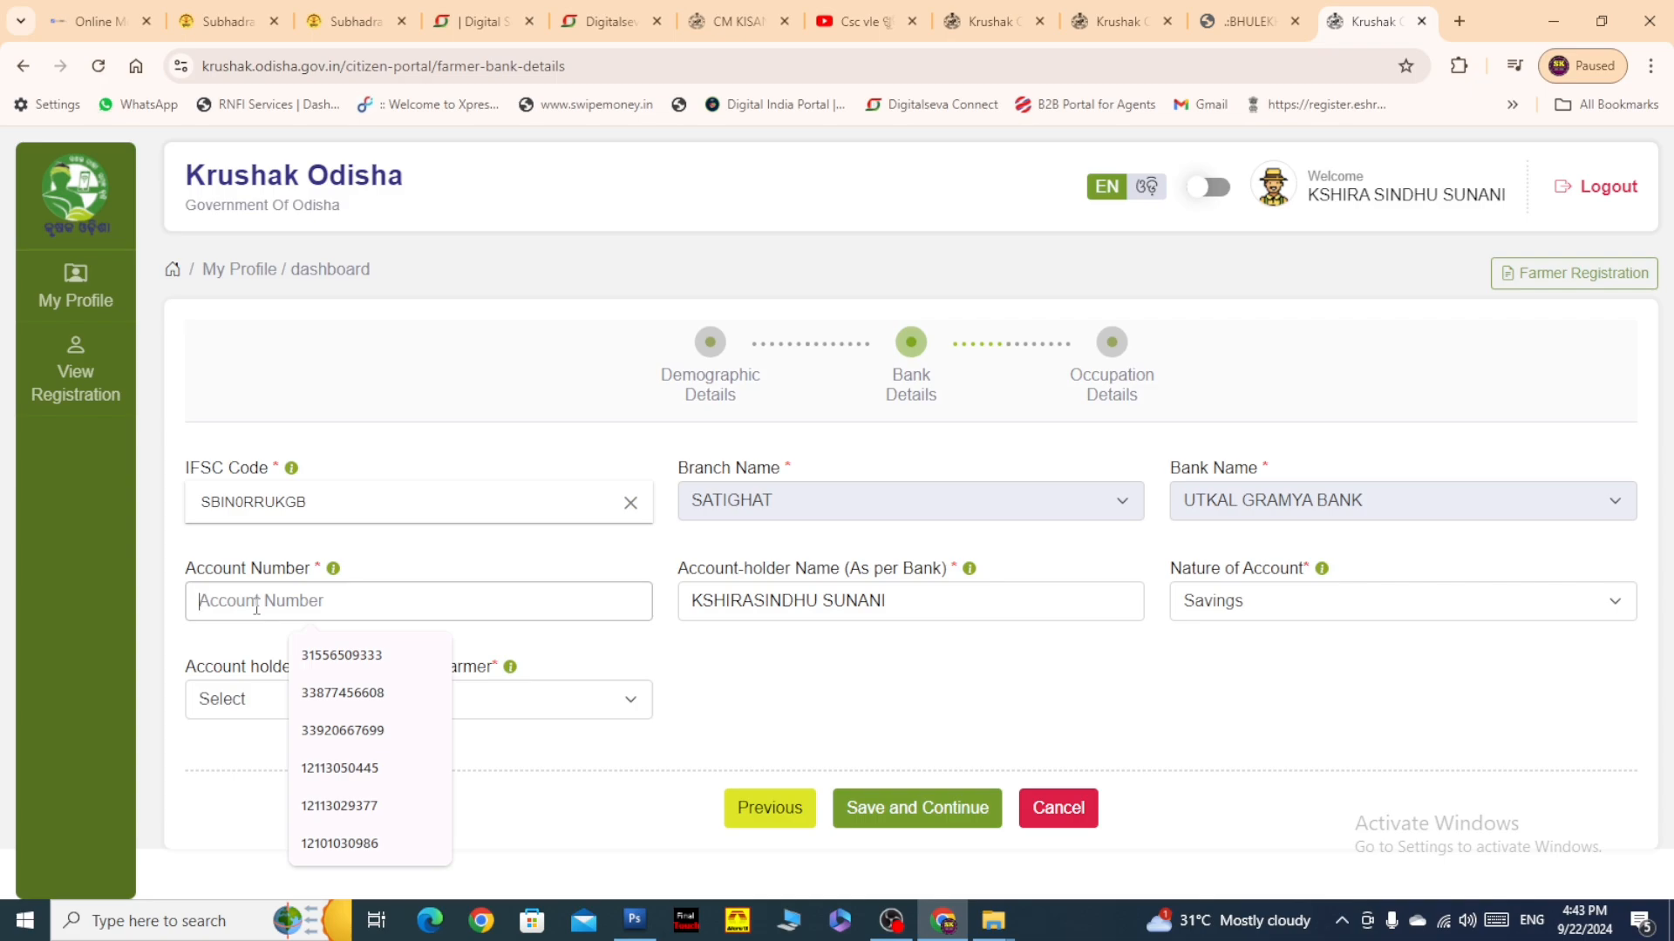
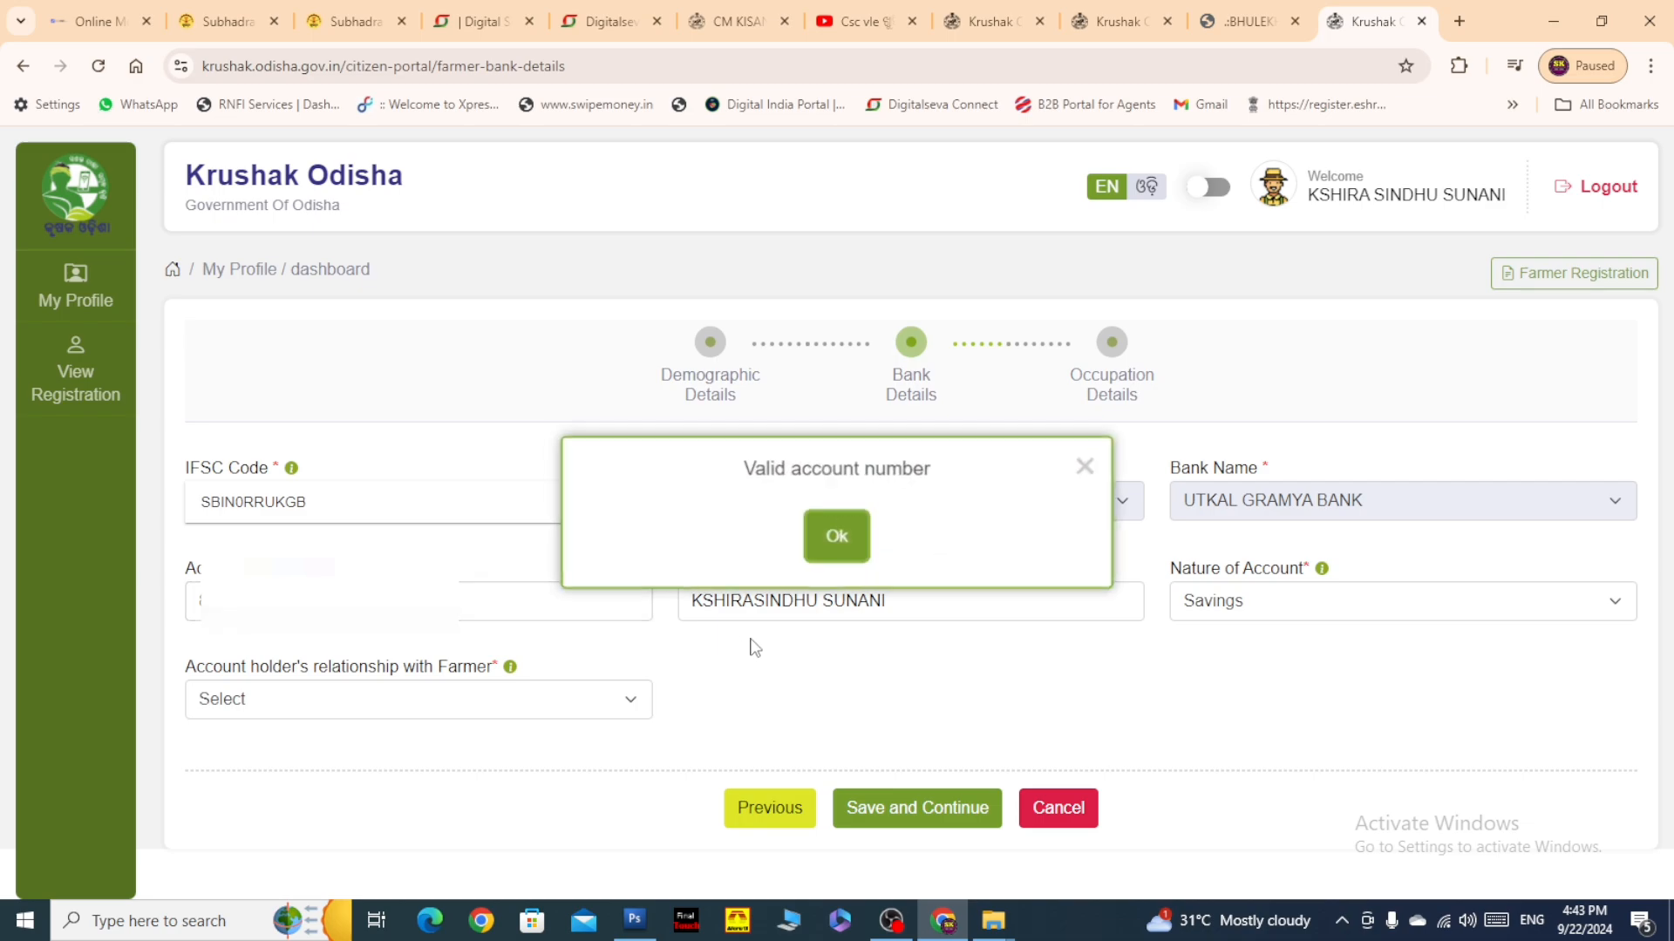
left_click(835, 533)
left_click(424, 711)
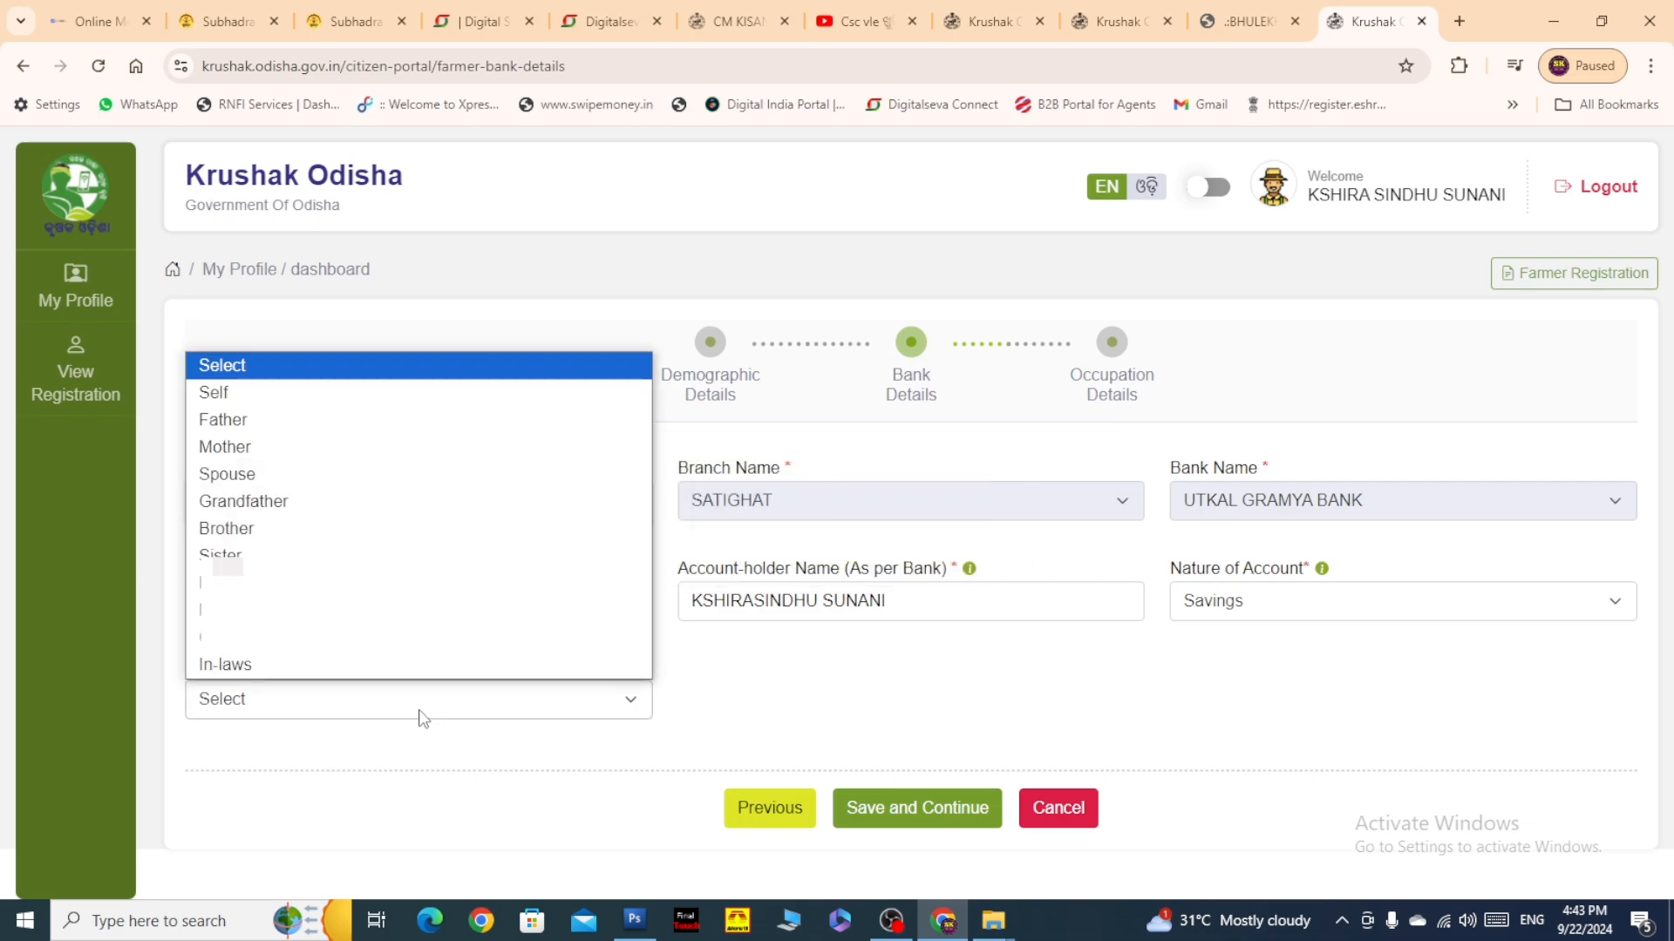
left_click(241, 394)
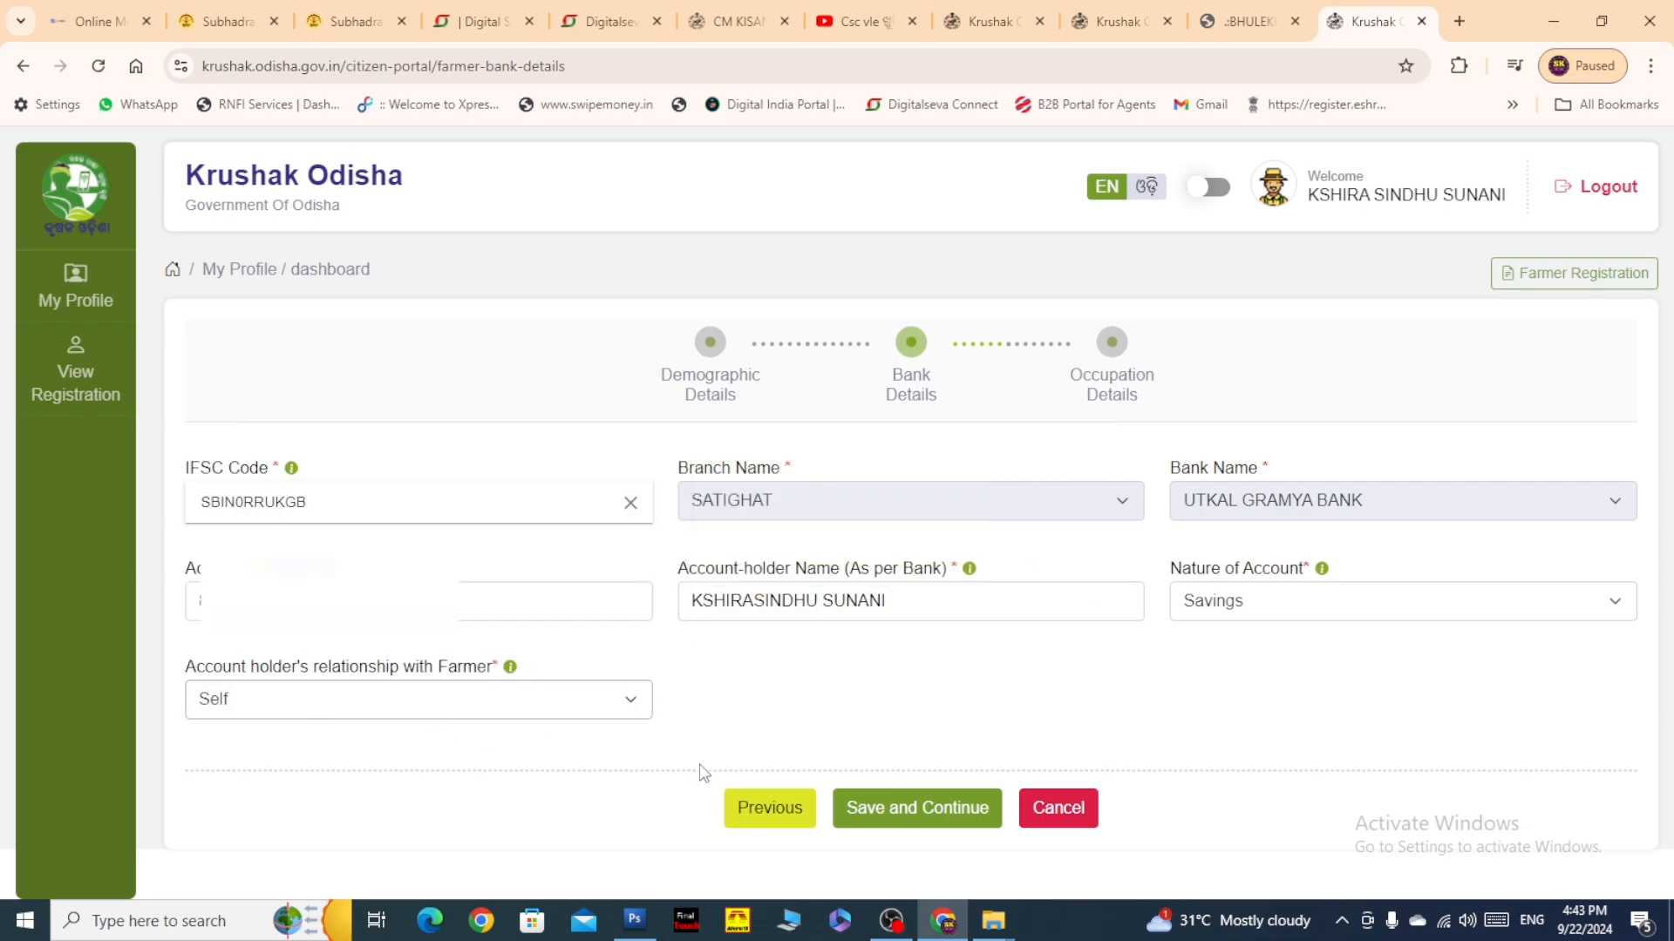
Save the bank details, confirm proceeding to the occupation details and dismiss the saved-record notice
left_click(907, 814)
left_click(808, 545)
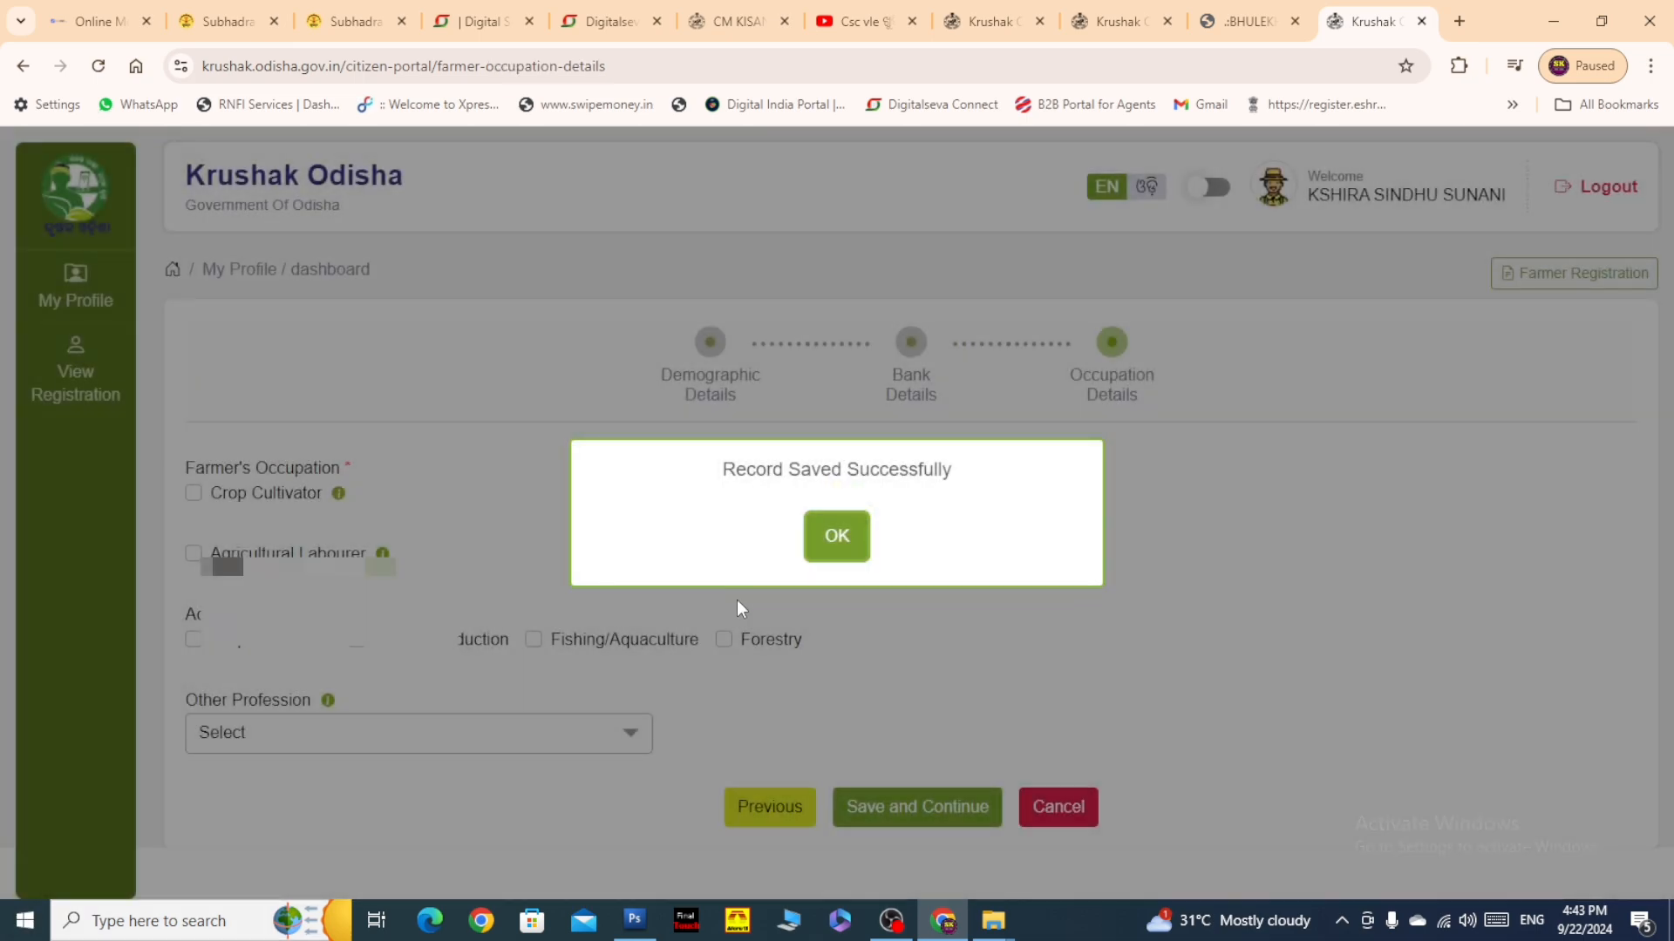
left_click(851, 539)
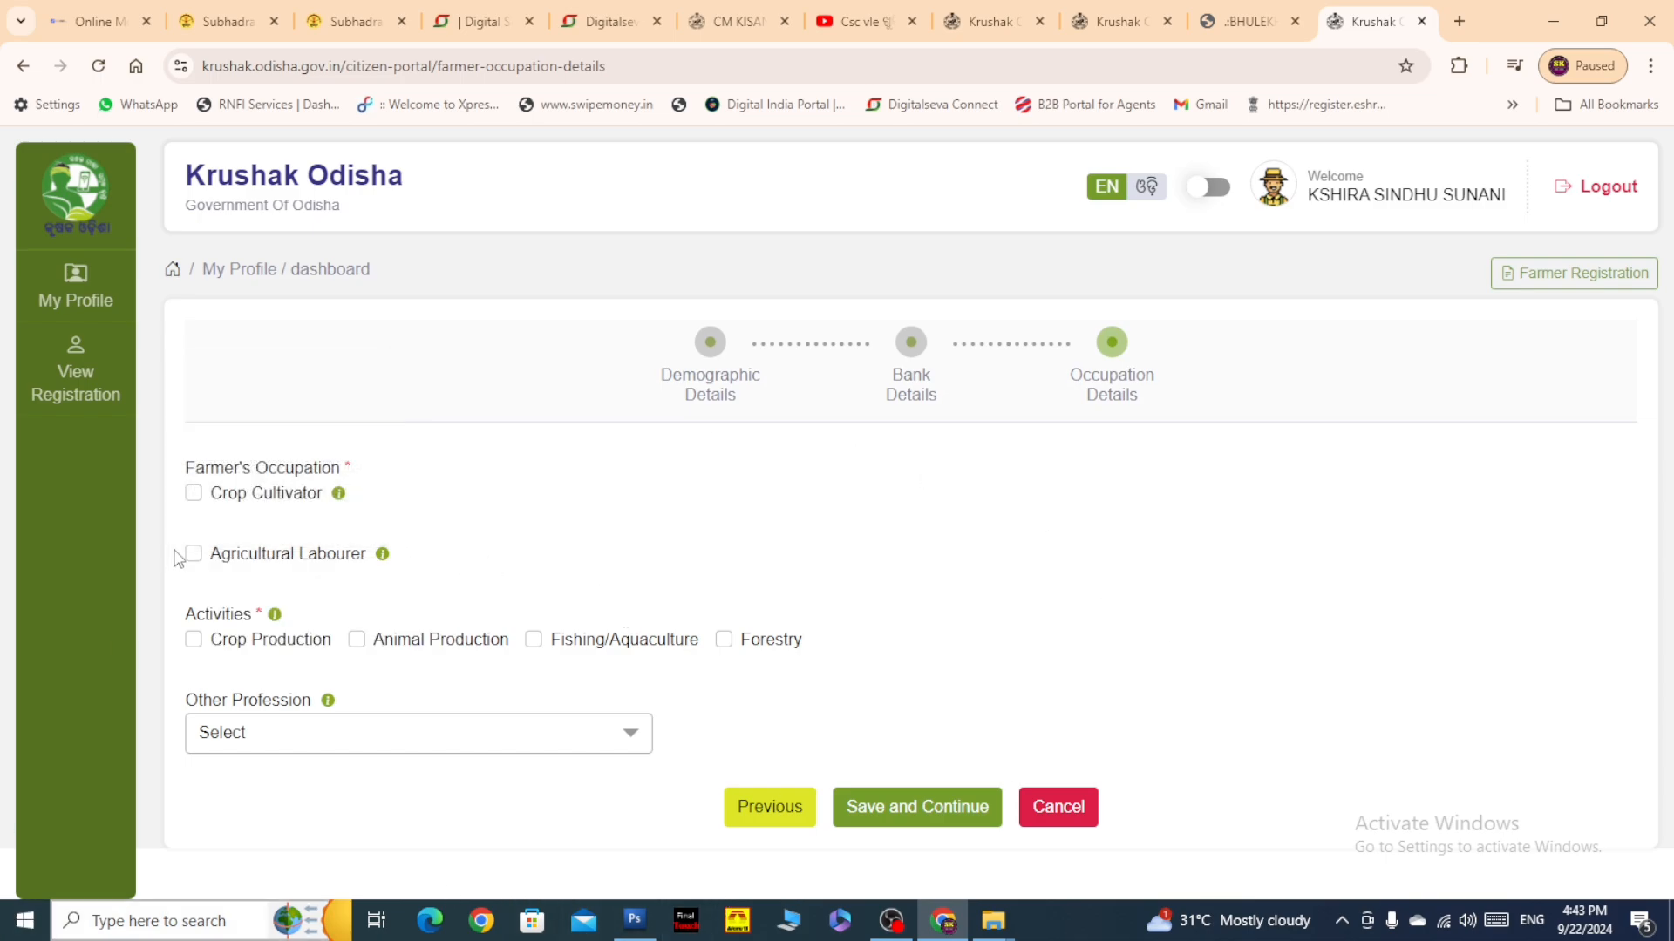
Set the farmer's occupation to Crop Cultivator of type Sharecropper and Agricultural Labourer of type Main
left_click(193, 494)
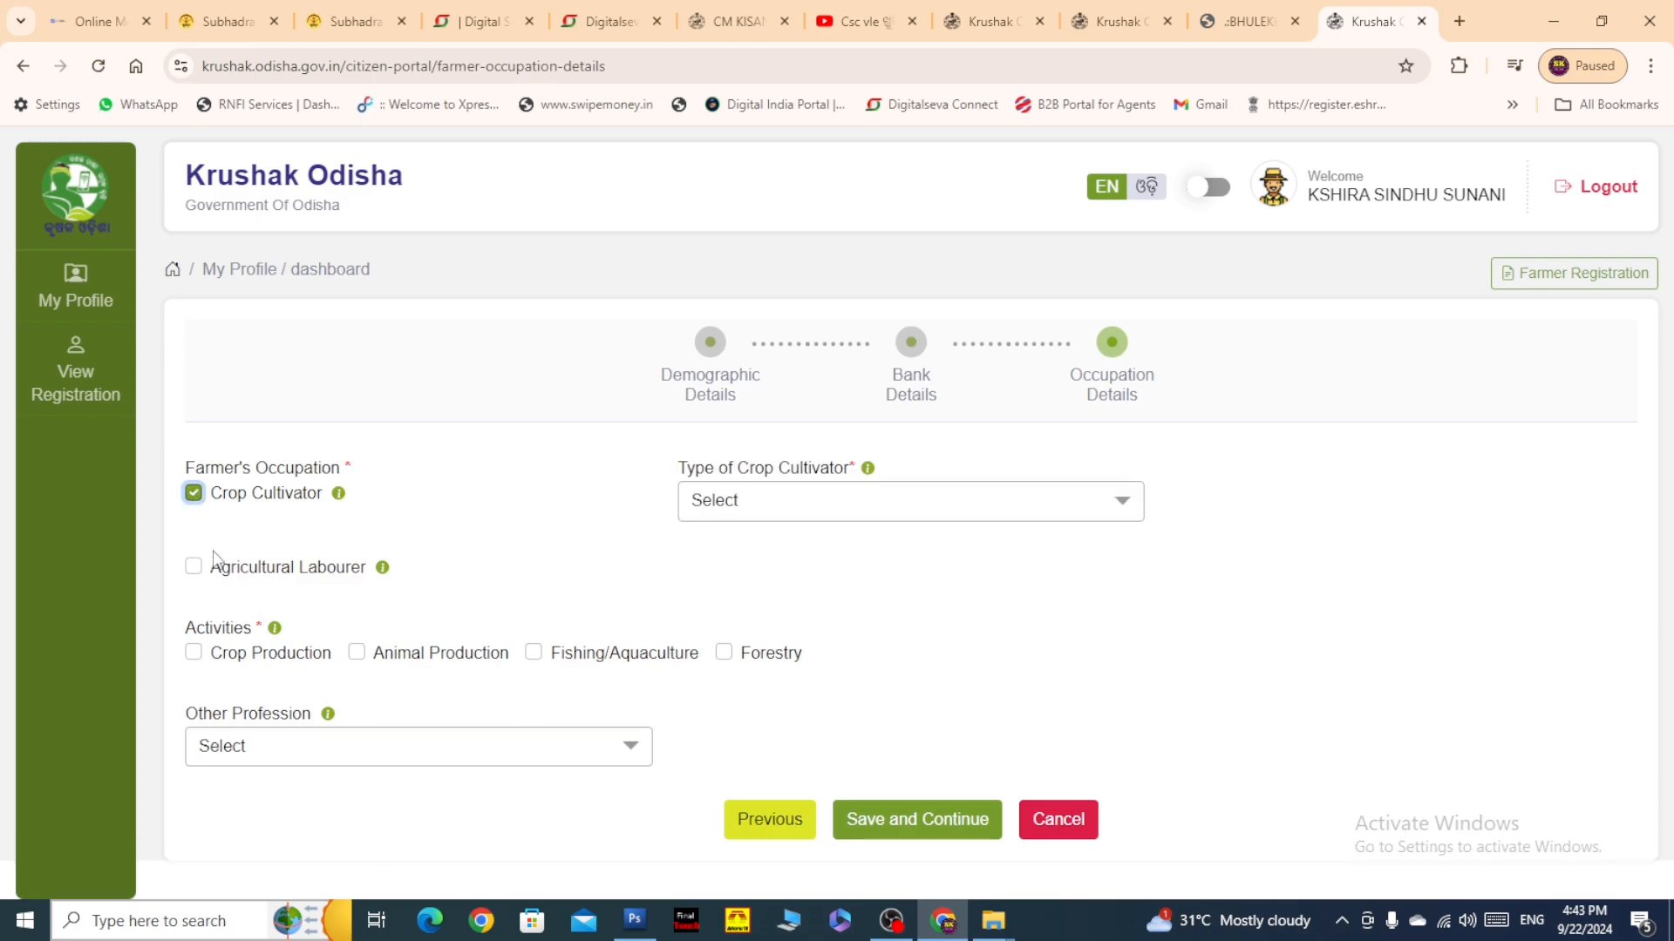
left_click(798, 515)
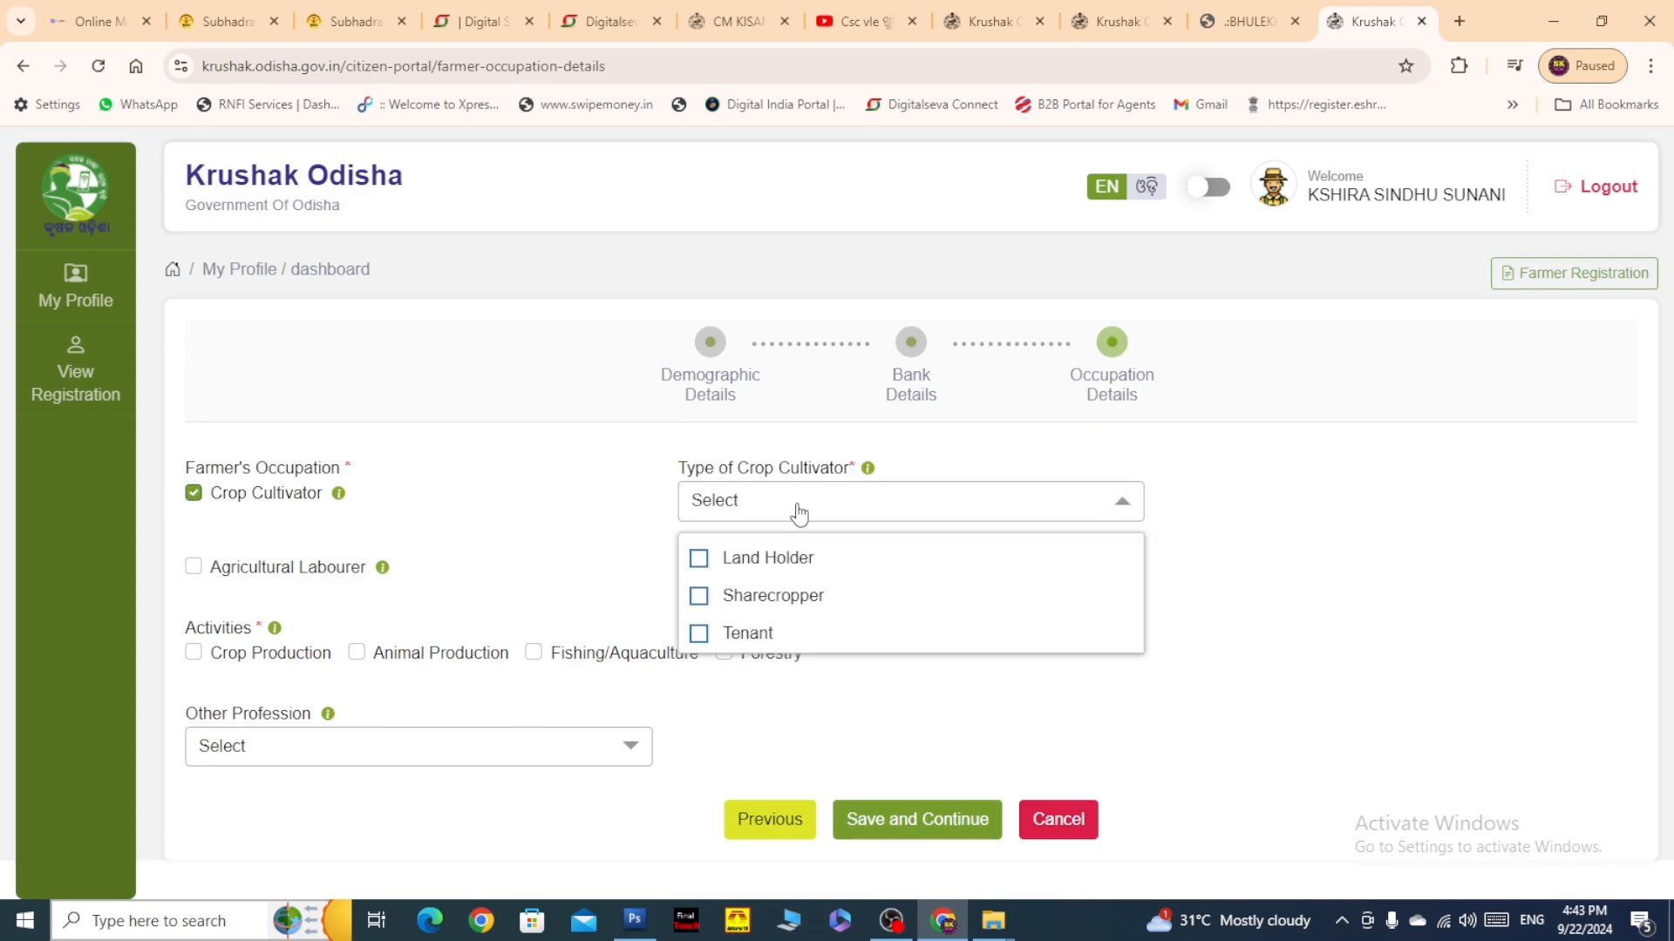
left_click(797, 599)
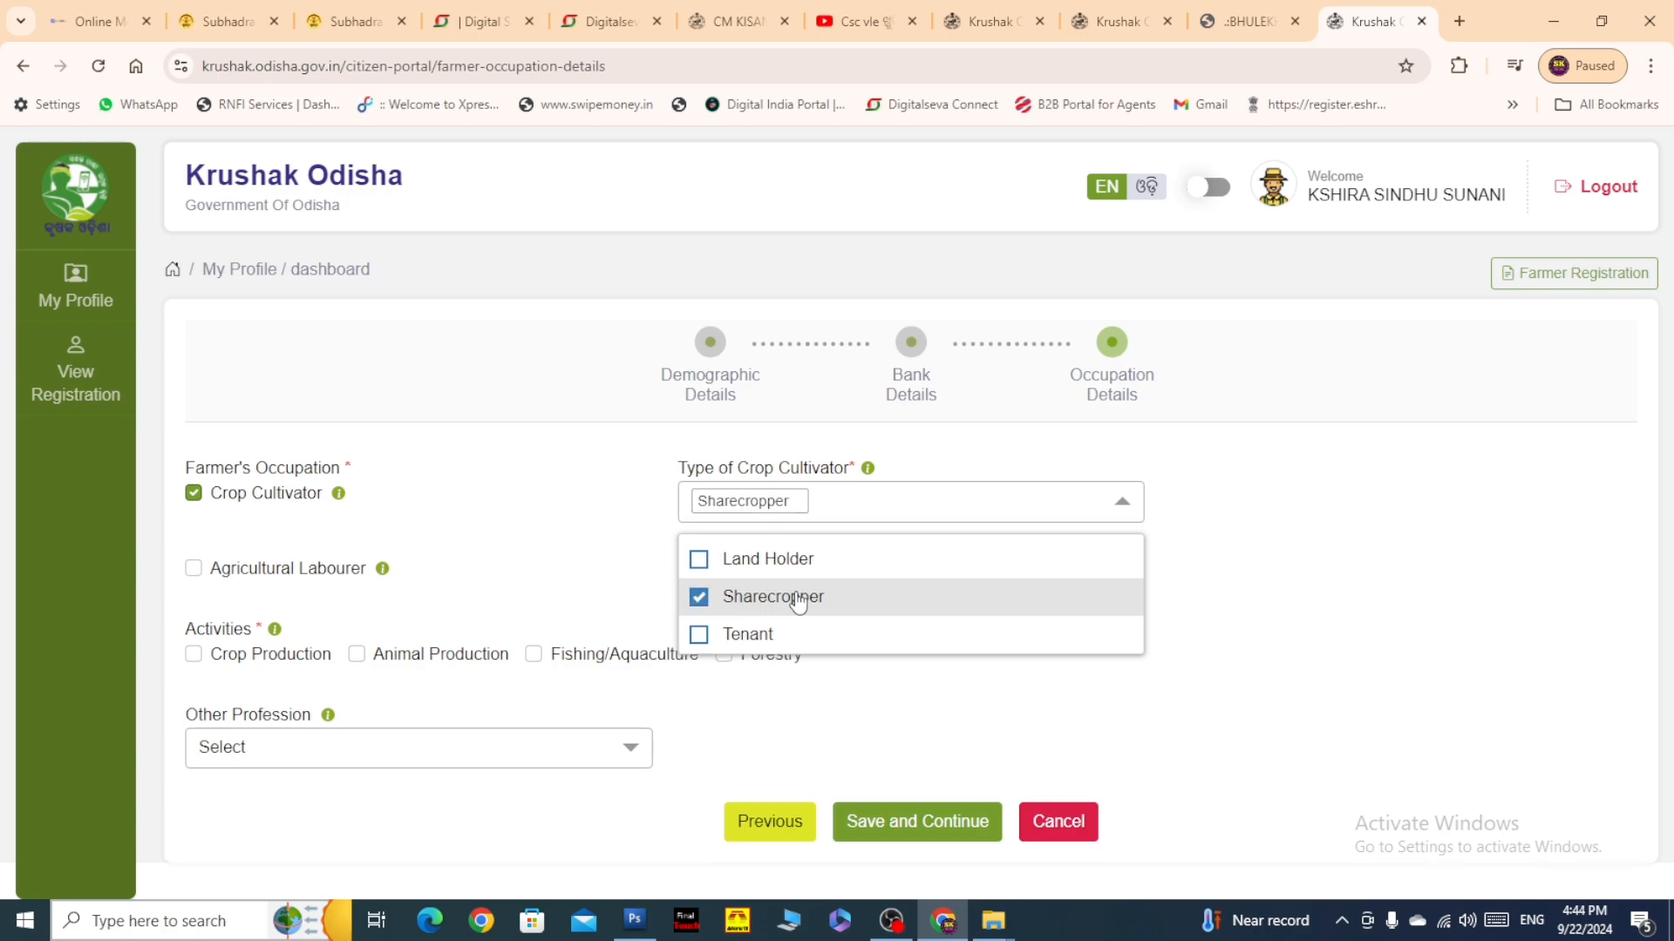
left_click(194, 568)
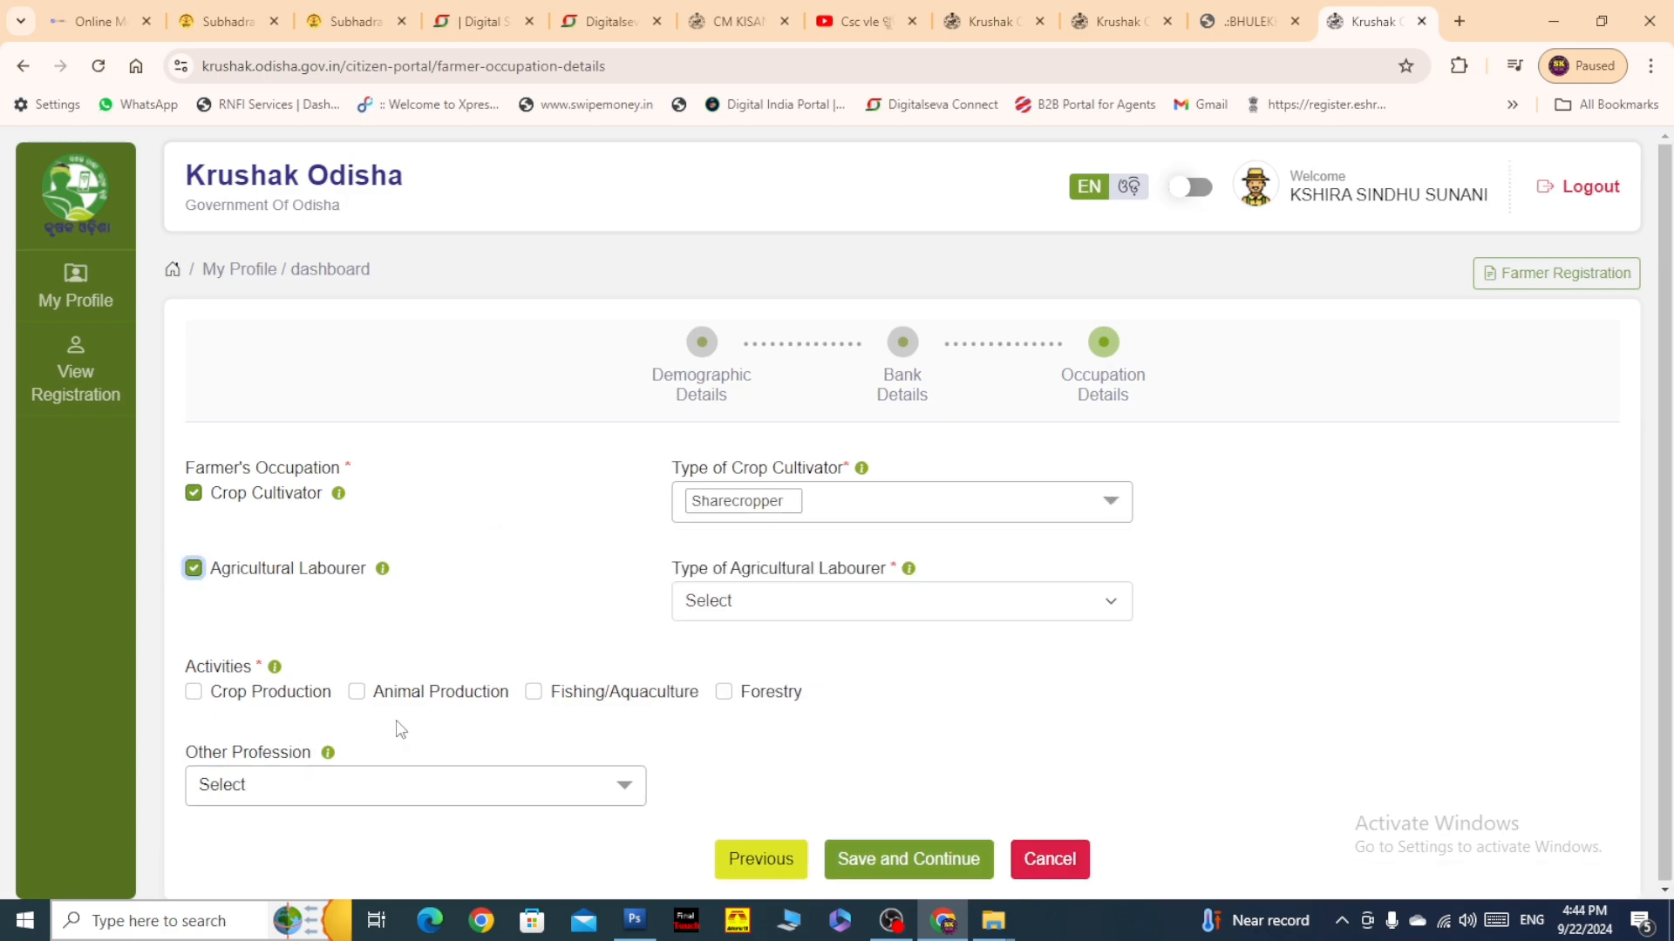
left_click(743, 613)
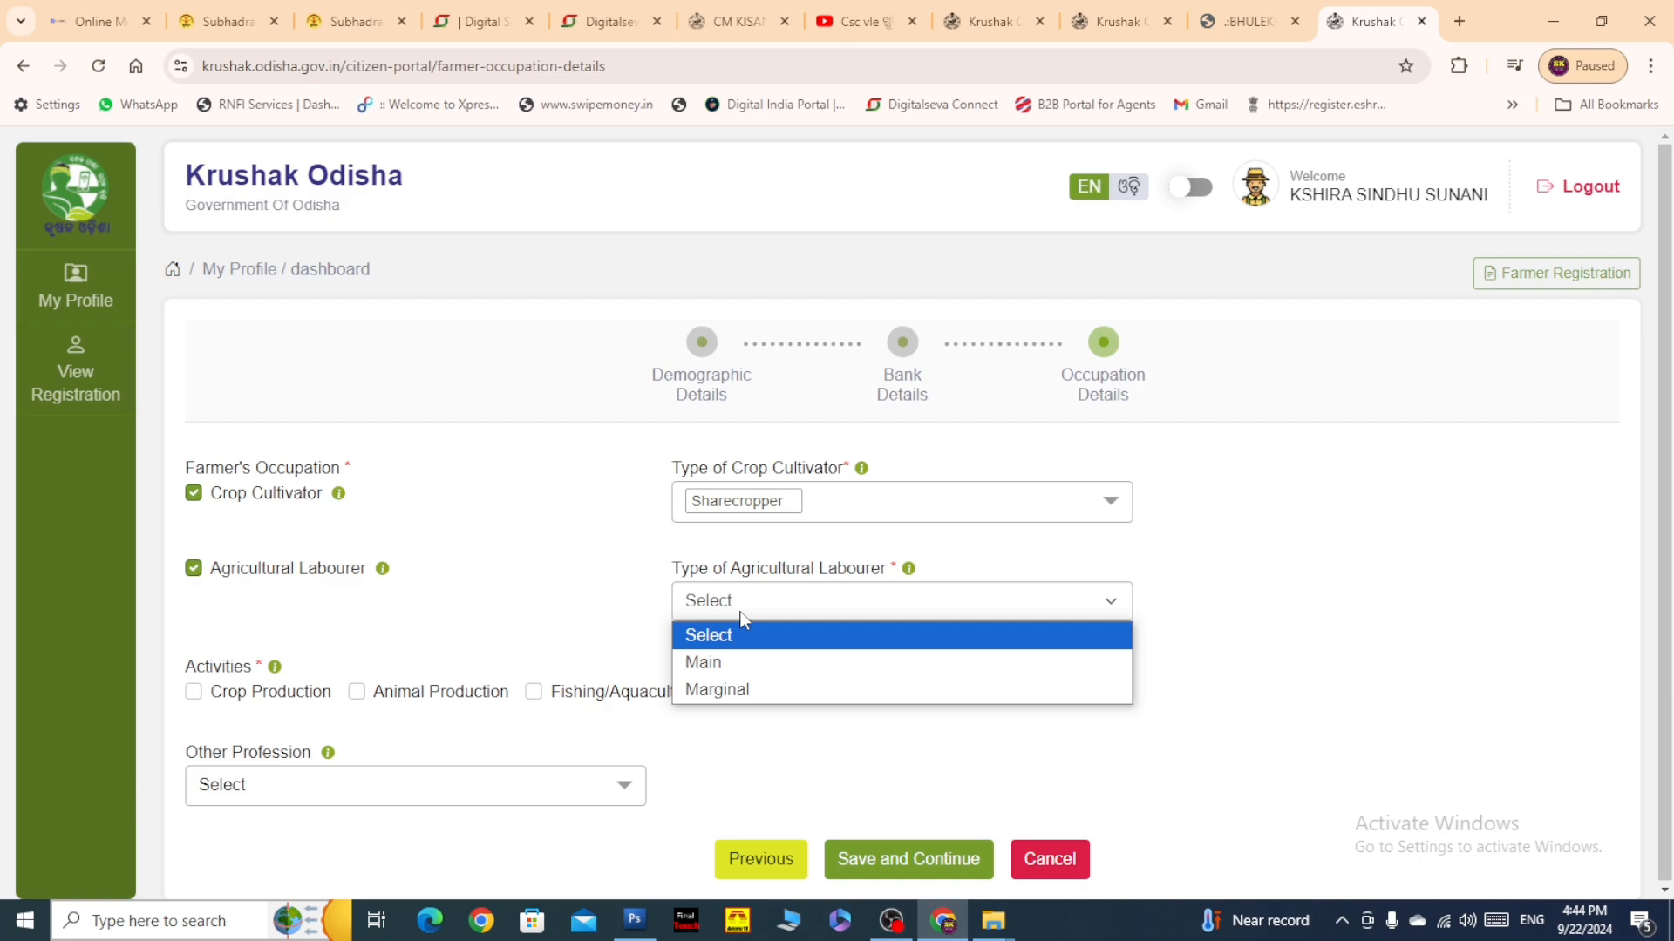
left_click(736, 667)
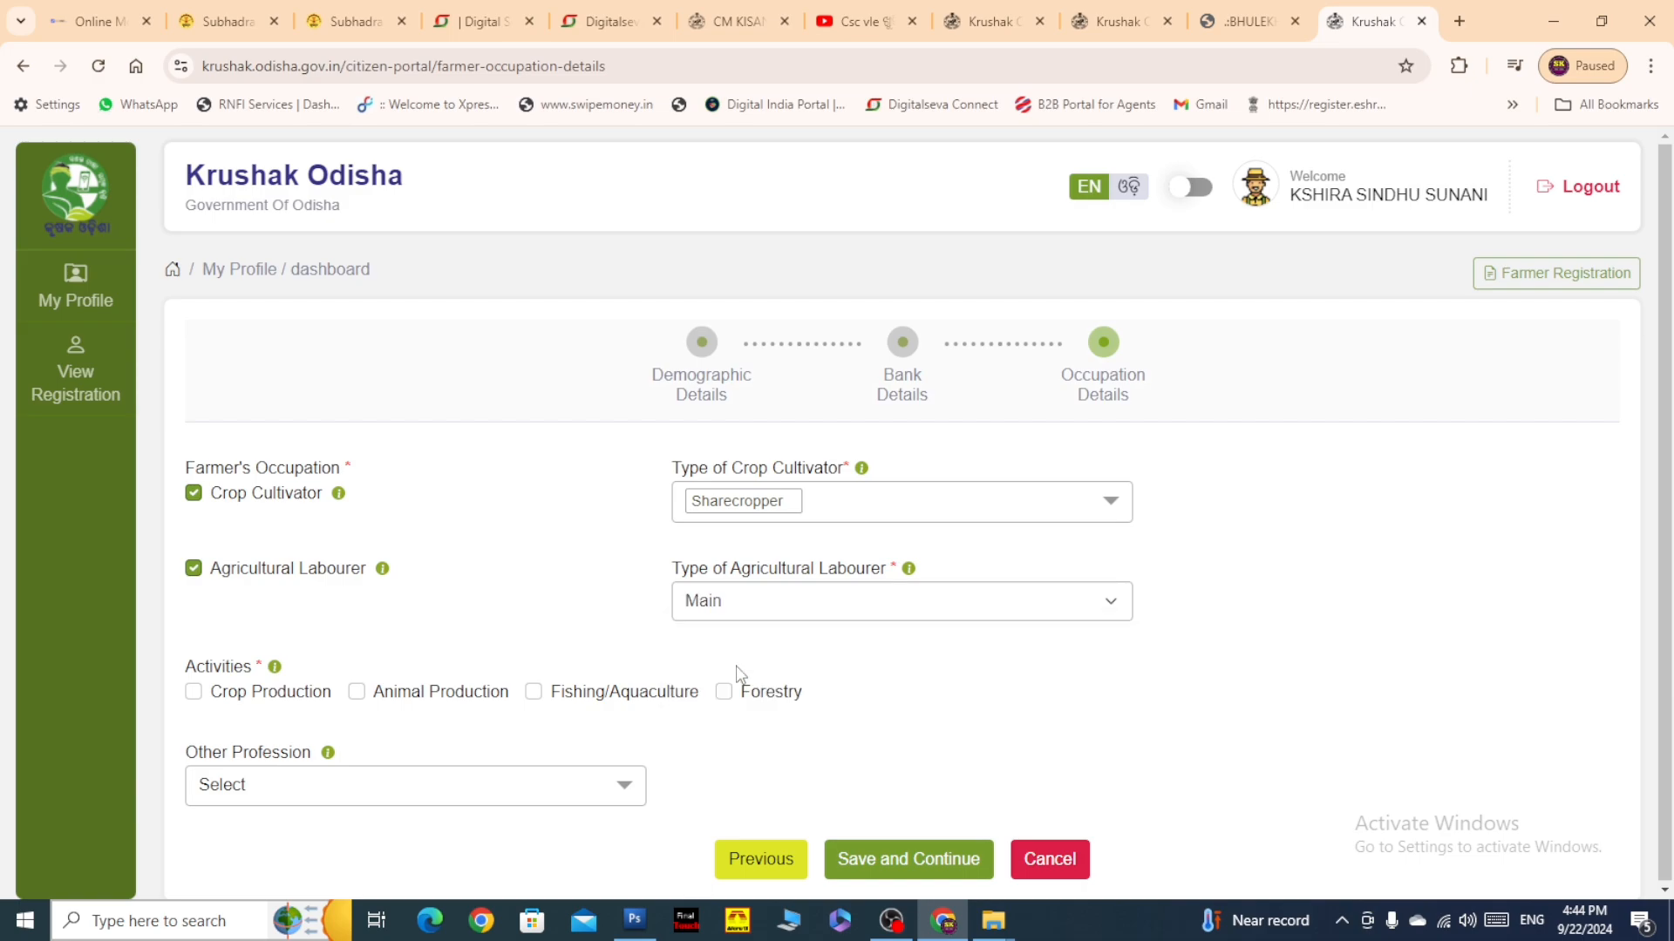
Select Crop Production and Animal Production as the farmer's activities, leaving the other profession unselected
left_click(194, 692)
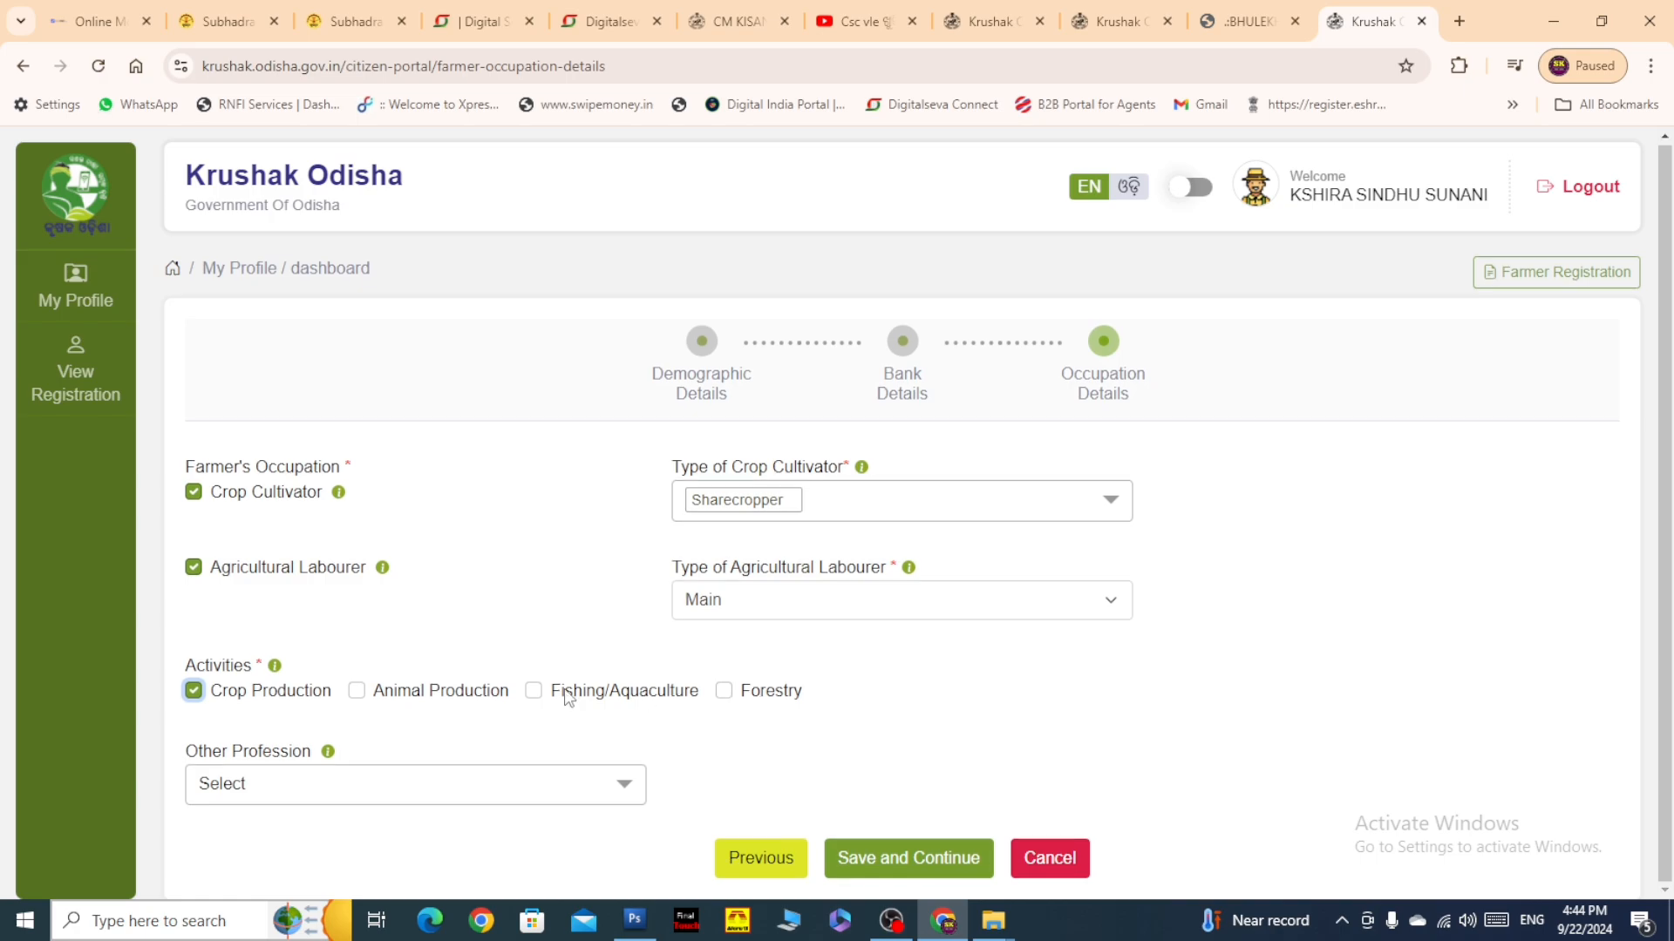
left_click(357, 691)
left_click(486, 787)
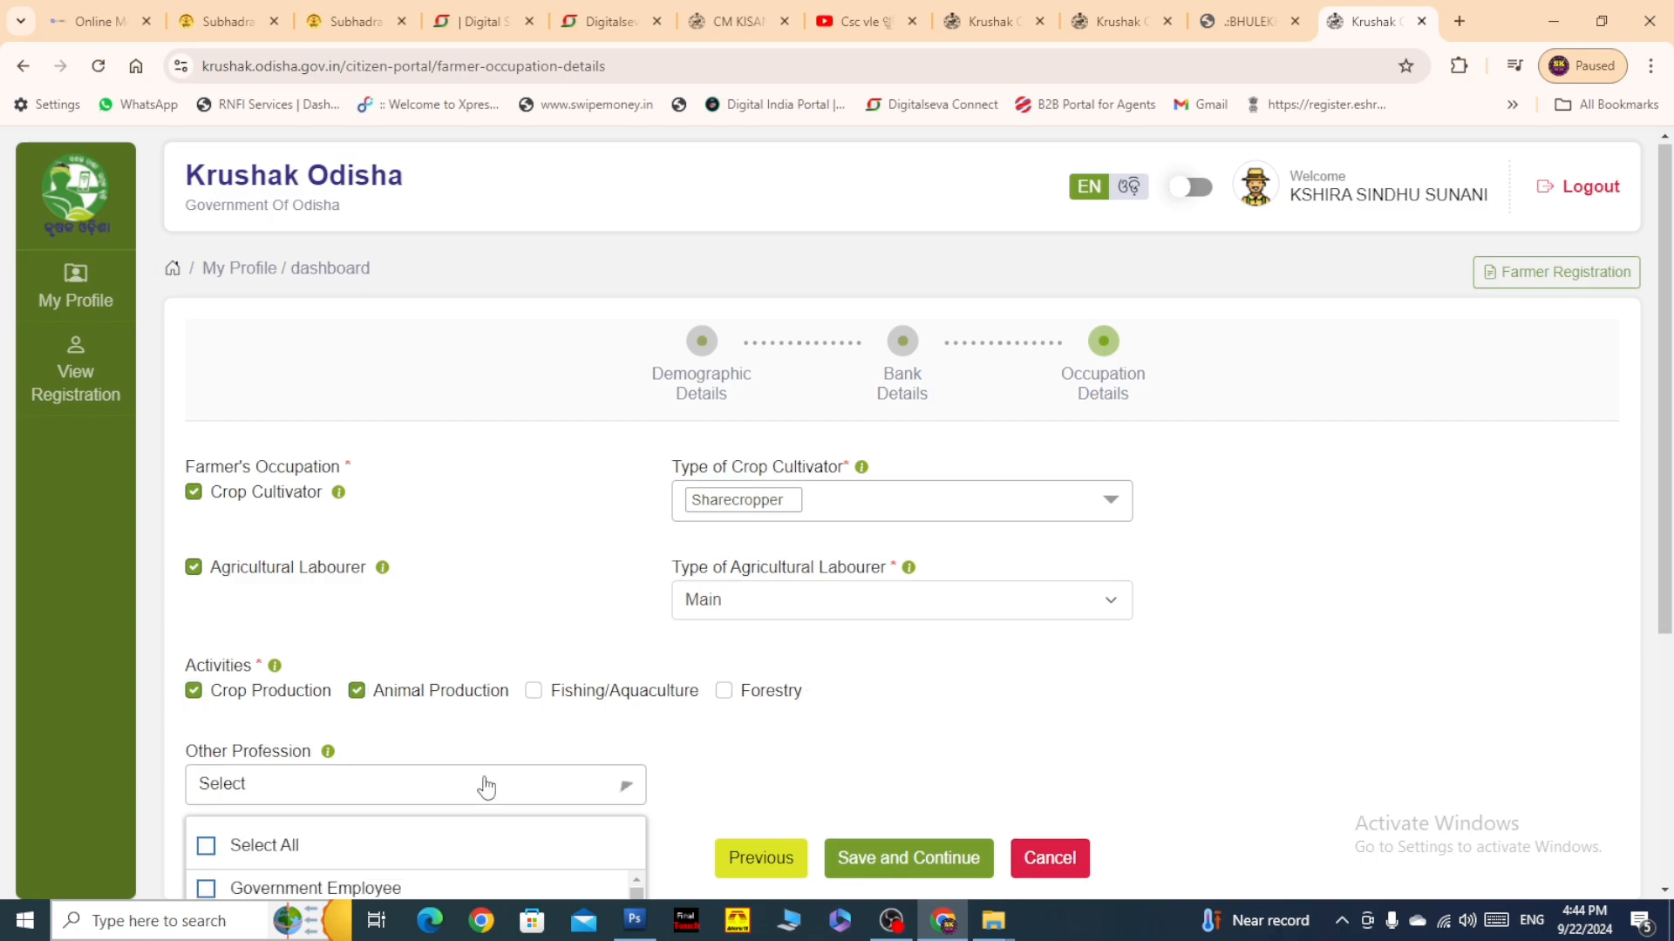
left_click(813, 729)
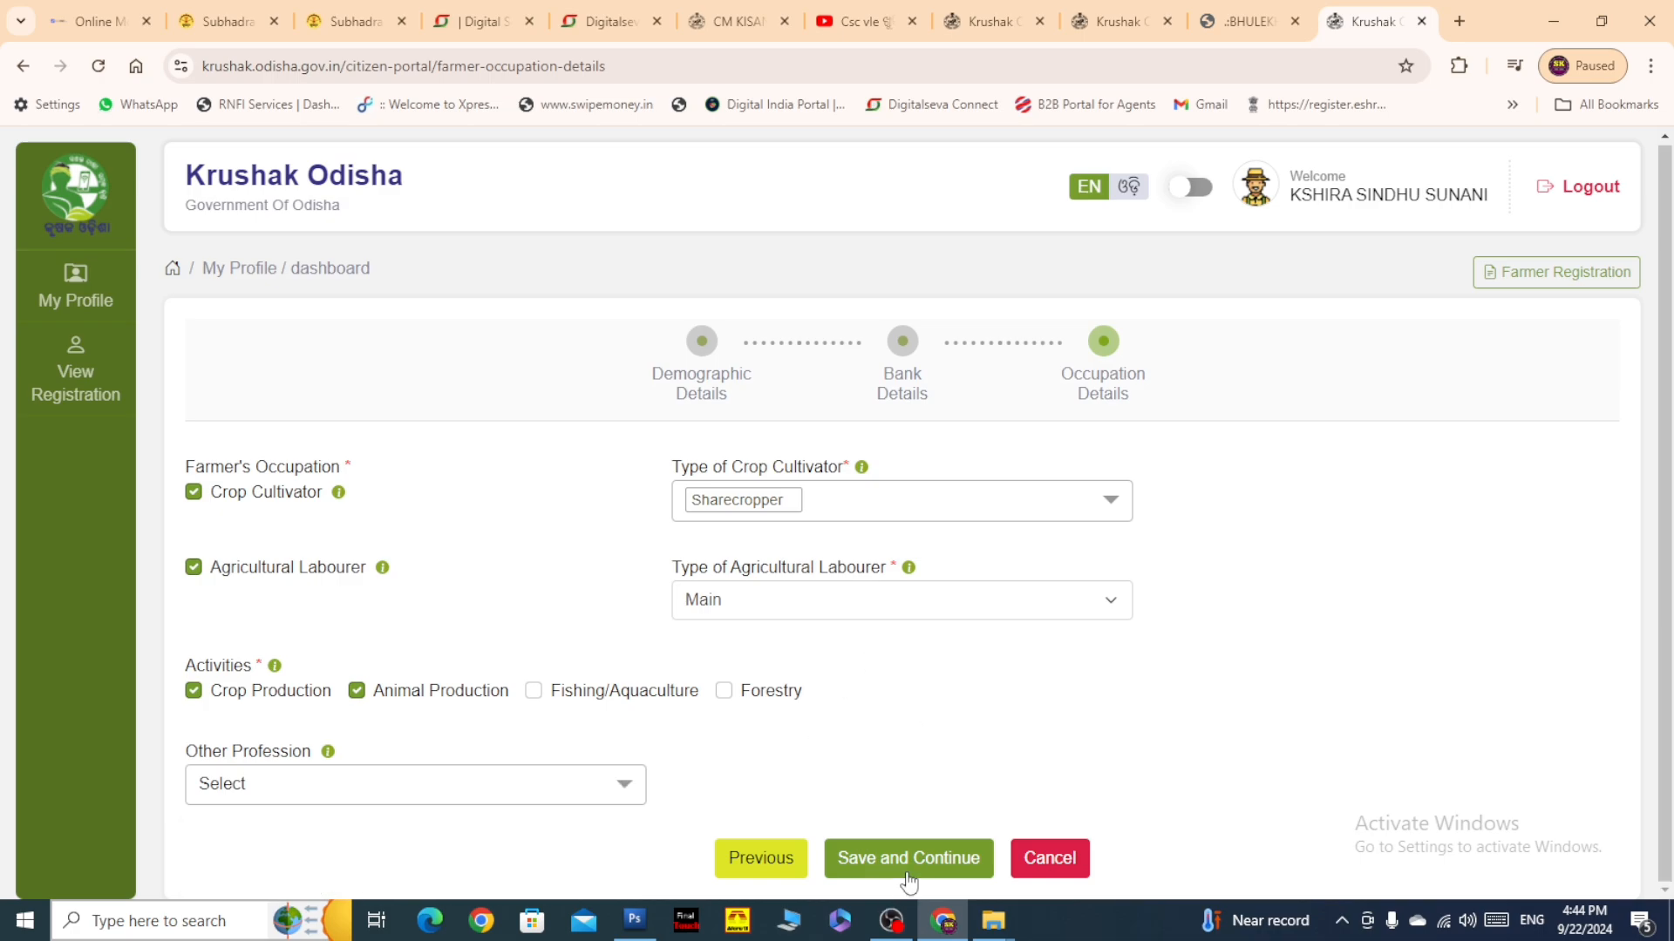
Save the occupation details, confirm proceeding with the registration and dismiss the saved-record notice
left_click(885, 857)
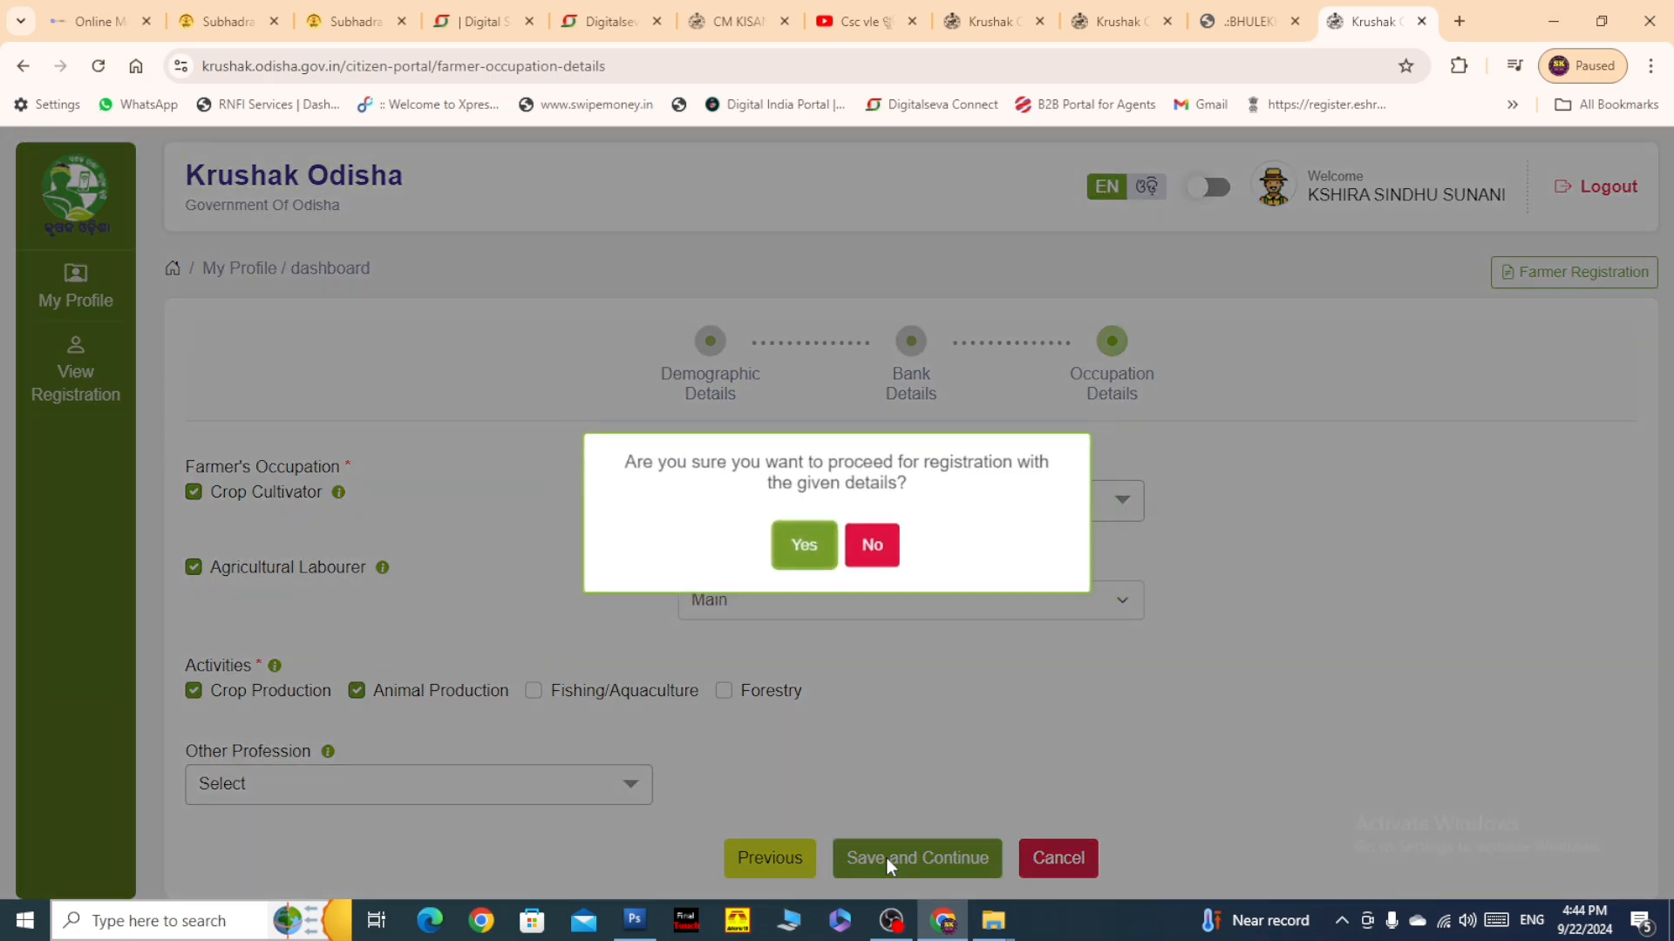
left_click(807, 544)
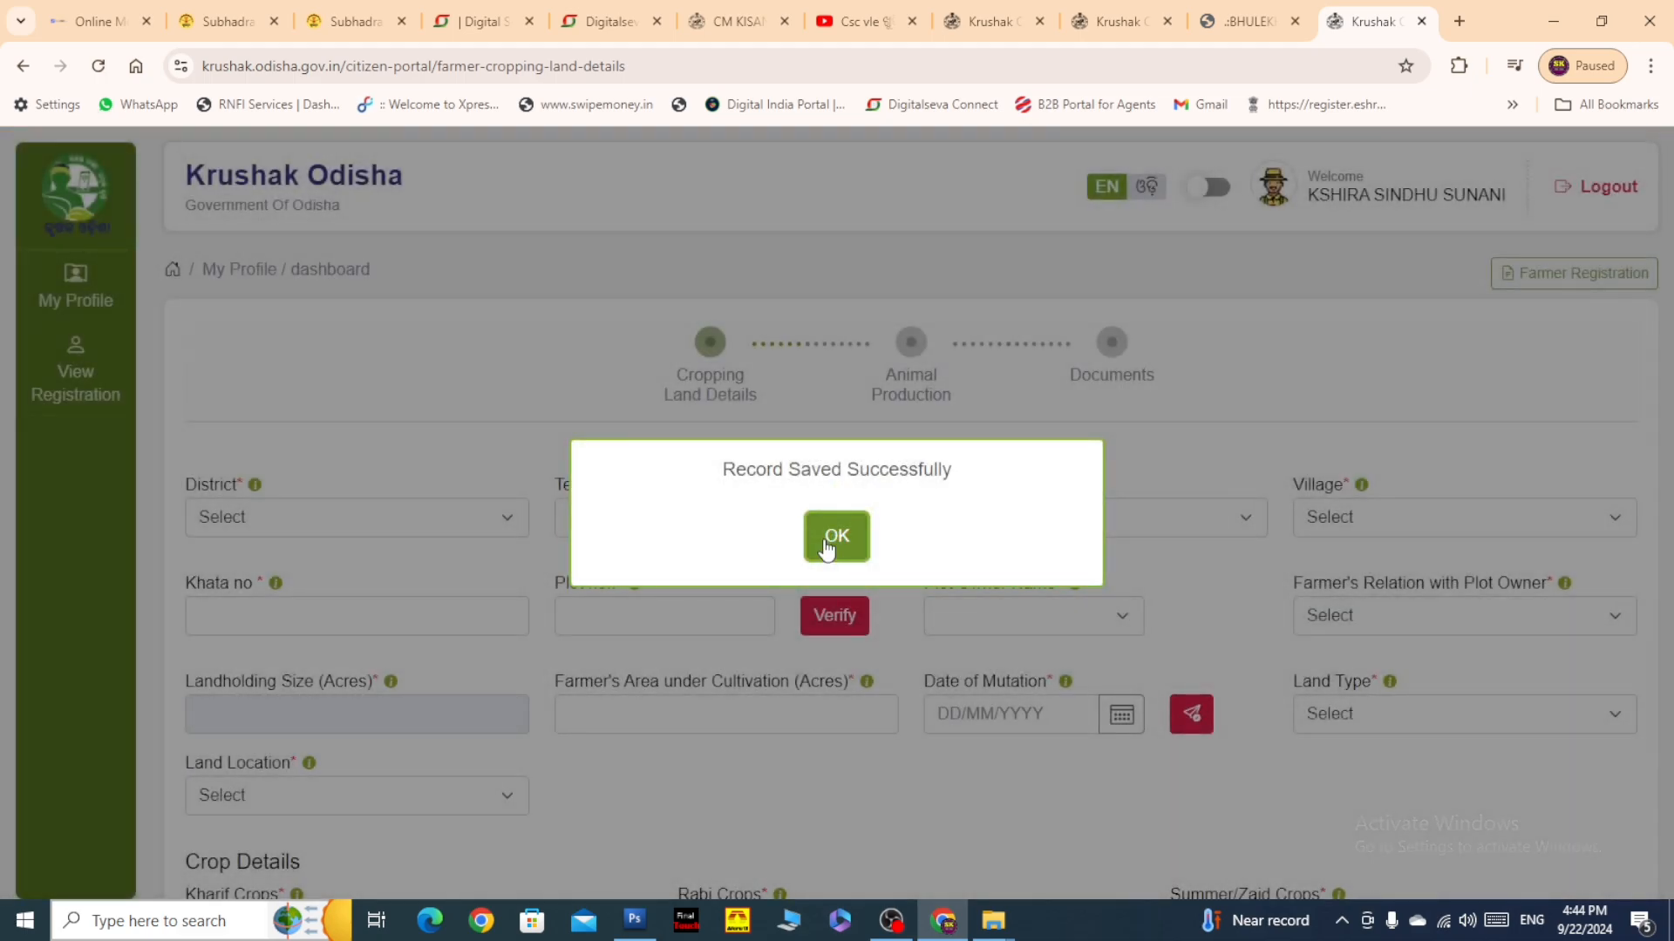
left_click(830, 544)
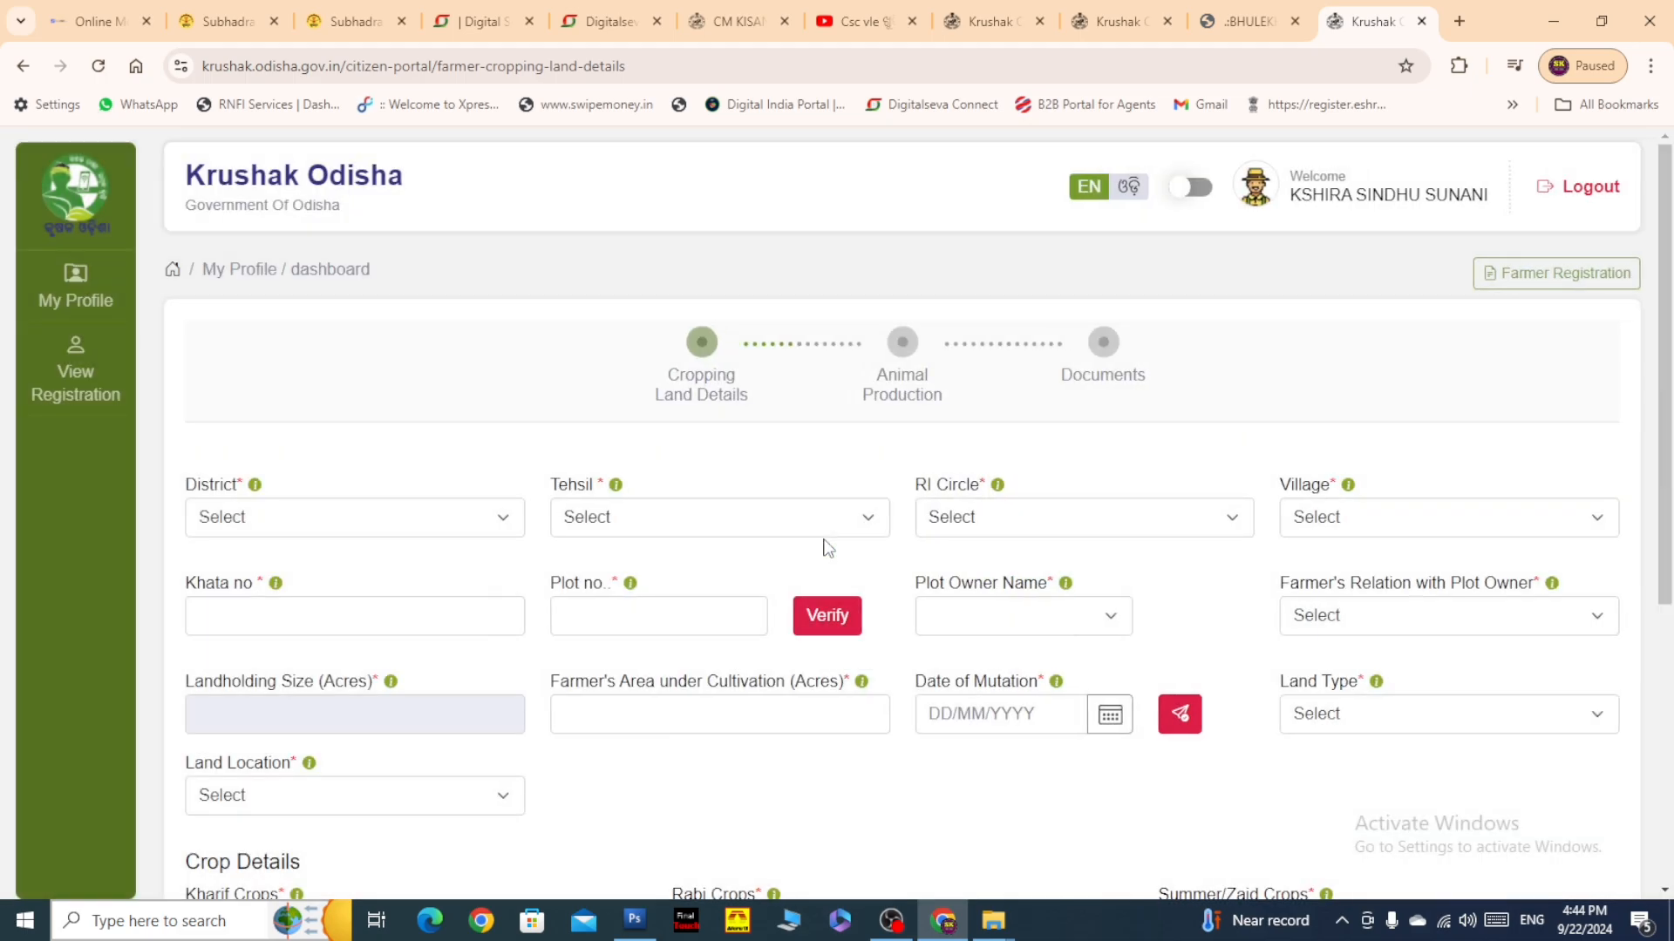
Set the cropping land's district to ବଲାଙ୍ଗିର and its tehsil to ମୁରିବାହାଲ
scroll(828, 548, "down", 1)
scroll(688, 615, "up", 1)
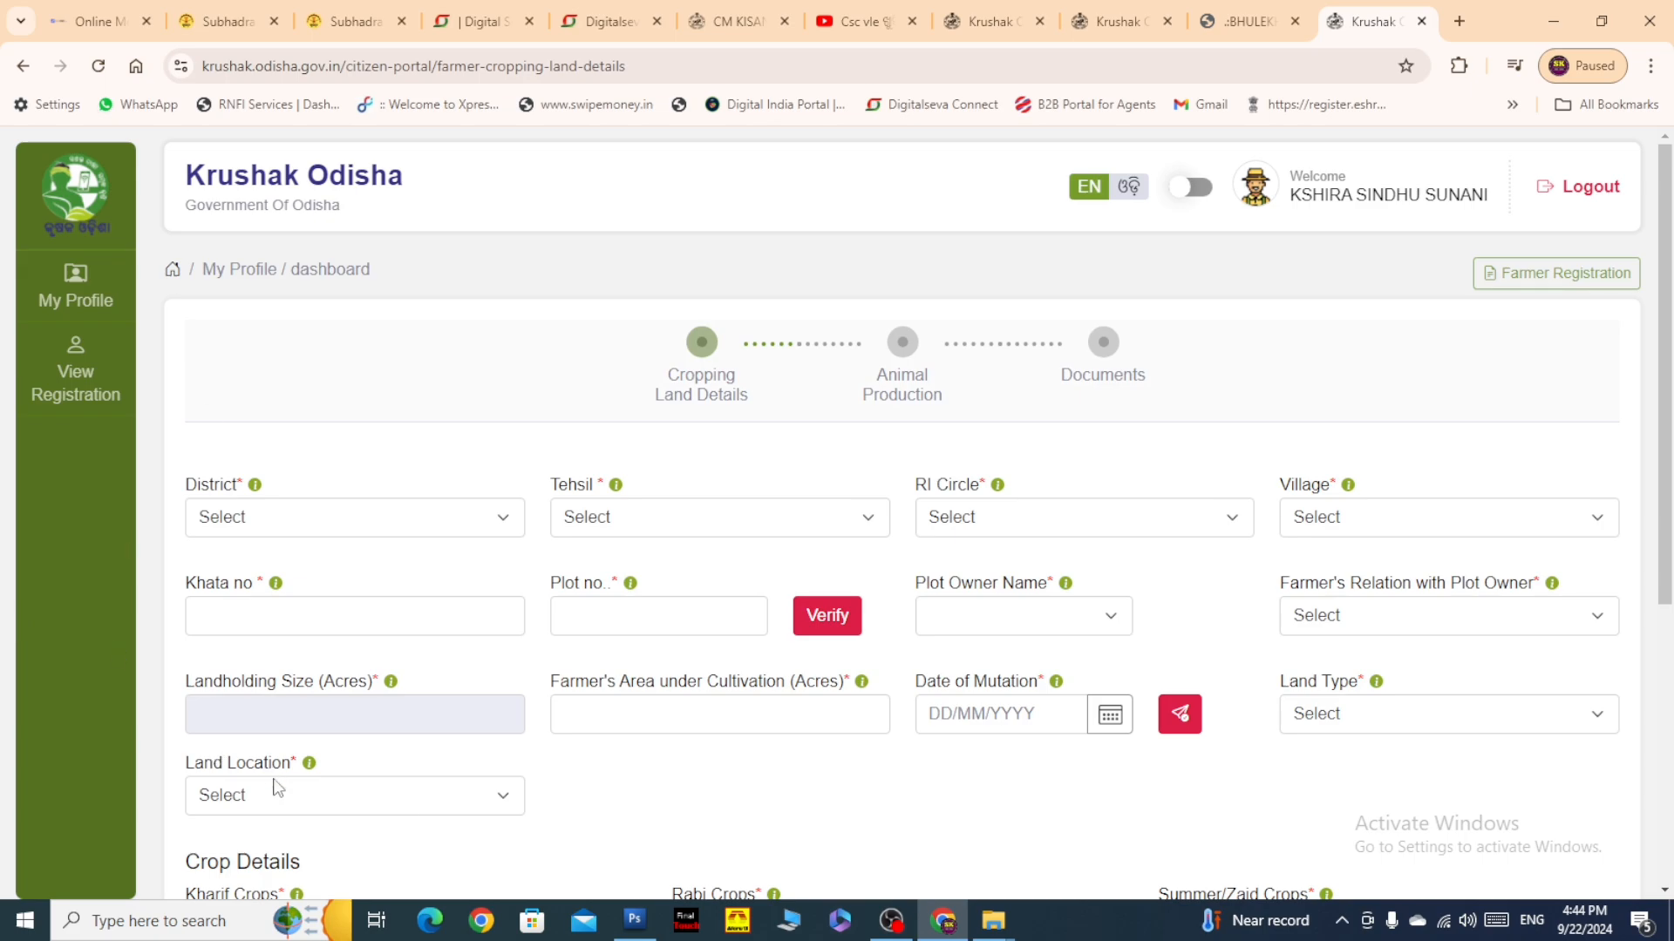
left_click(366, 523)
scroll(353, 410, "down", 1)
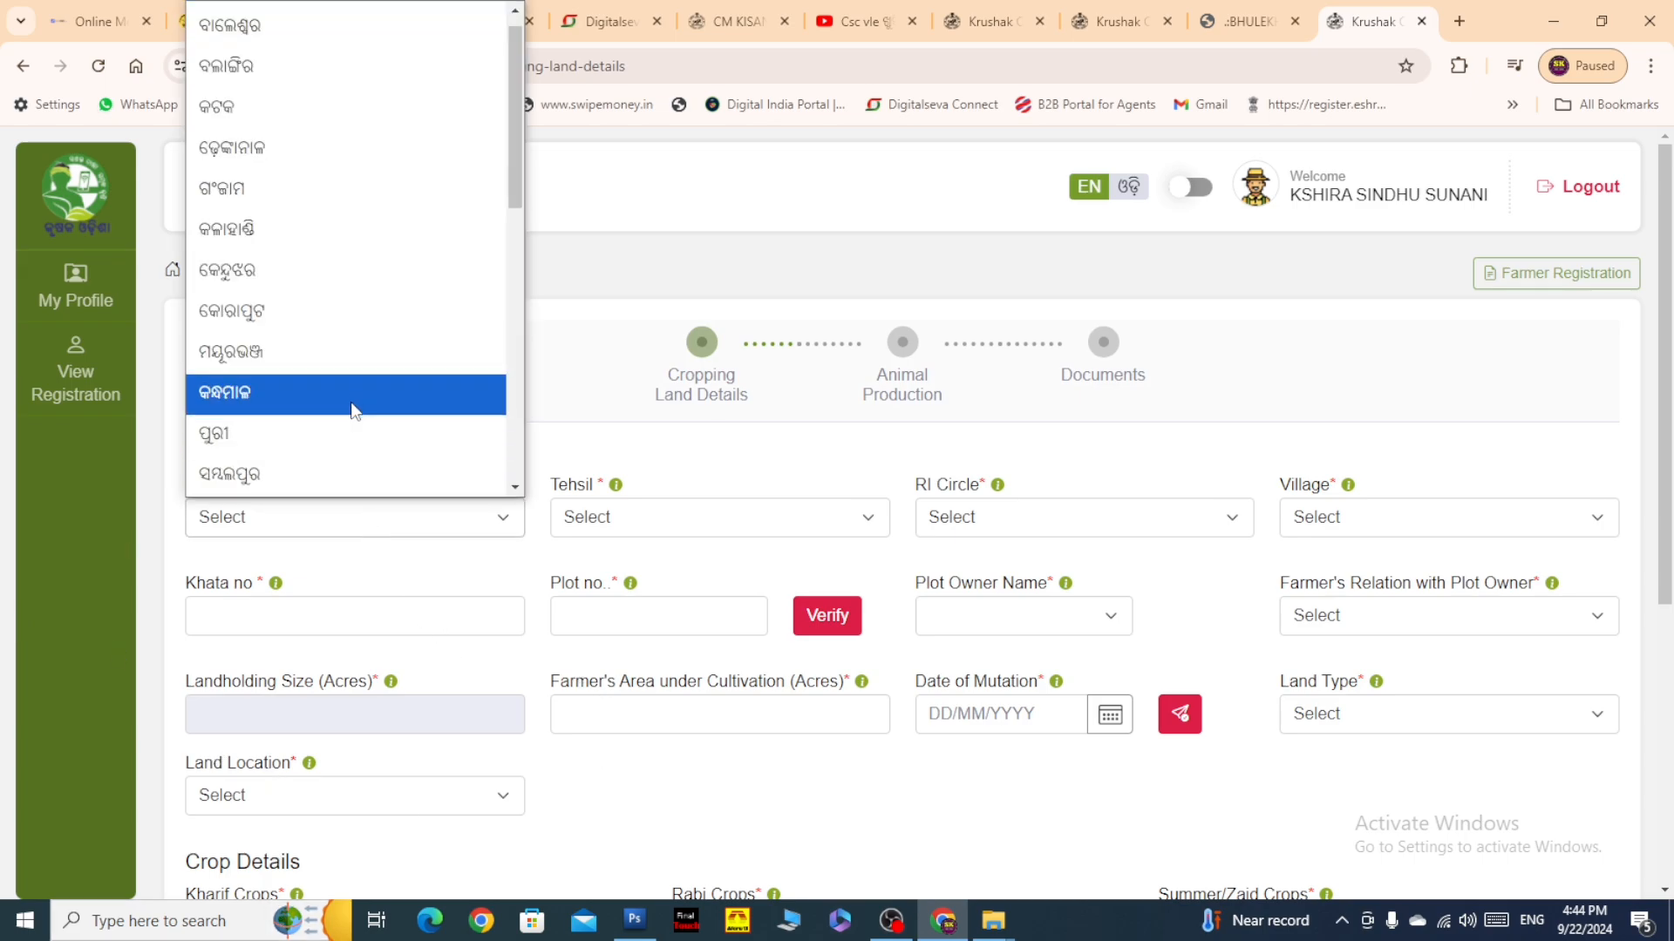
scroll(351, 381, "down", 2)
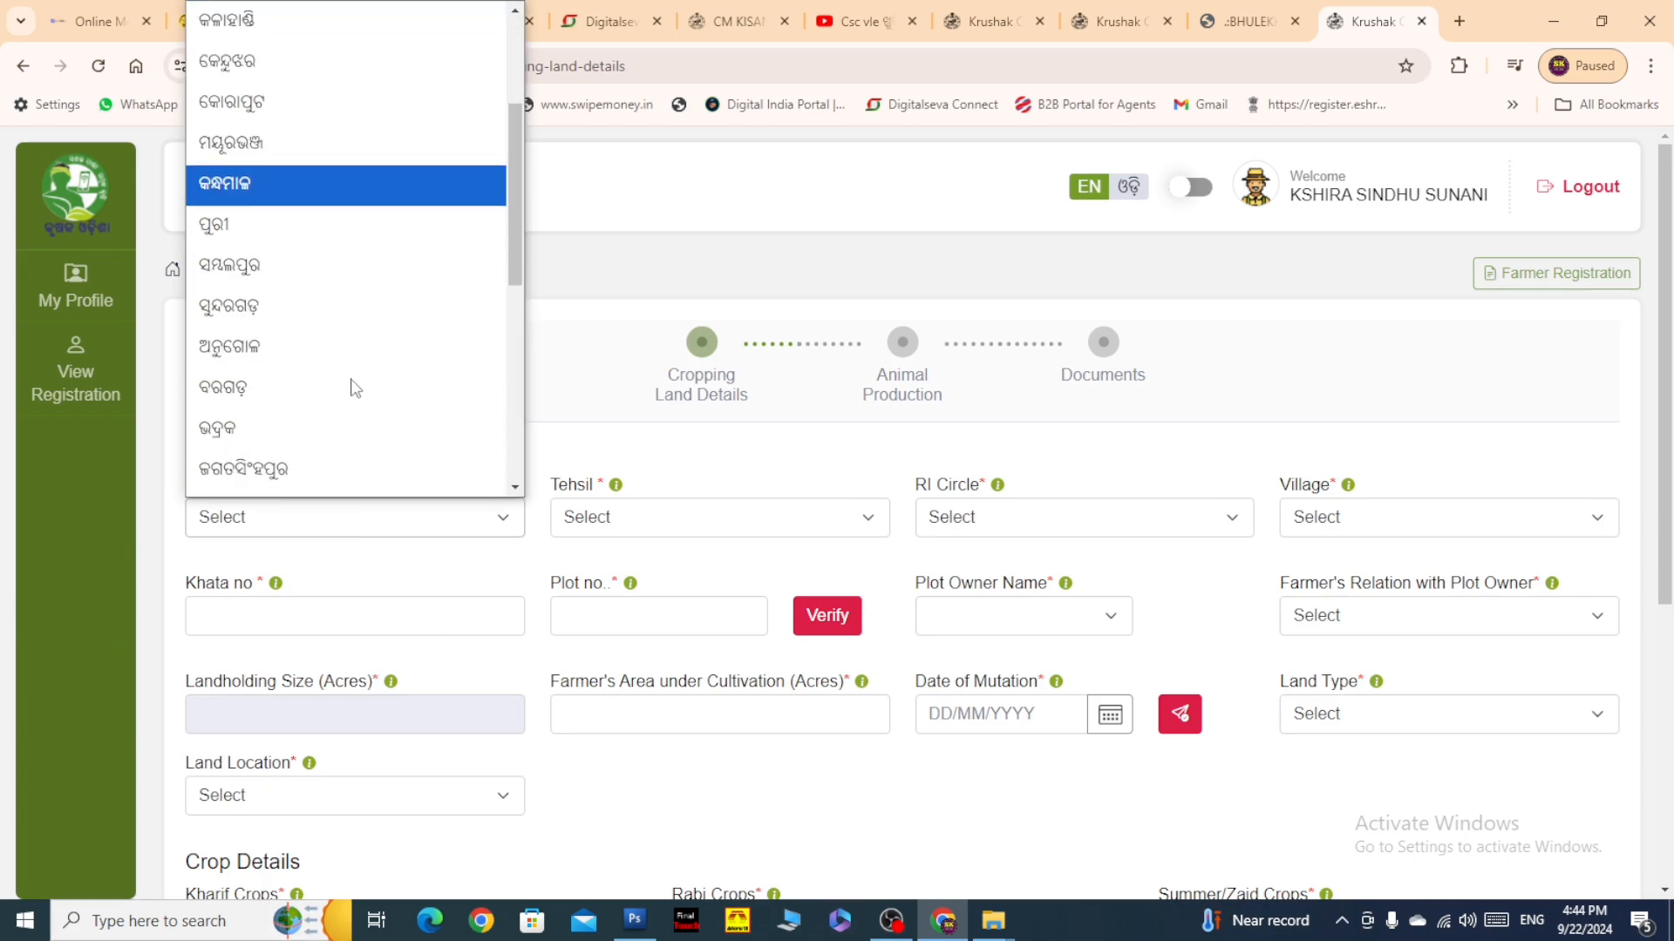
scroll(354, 388, "down", 2)
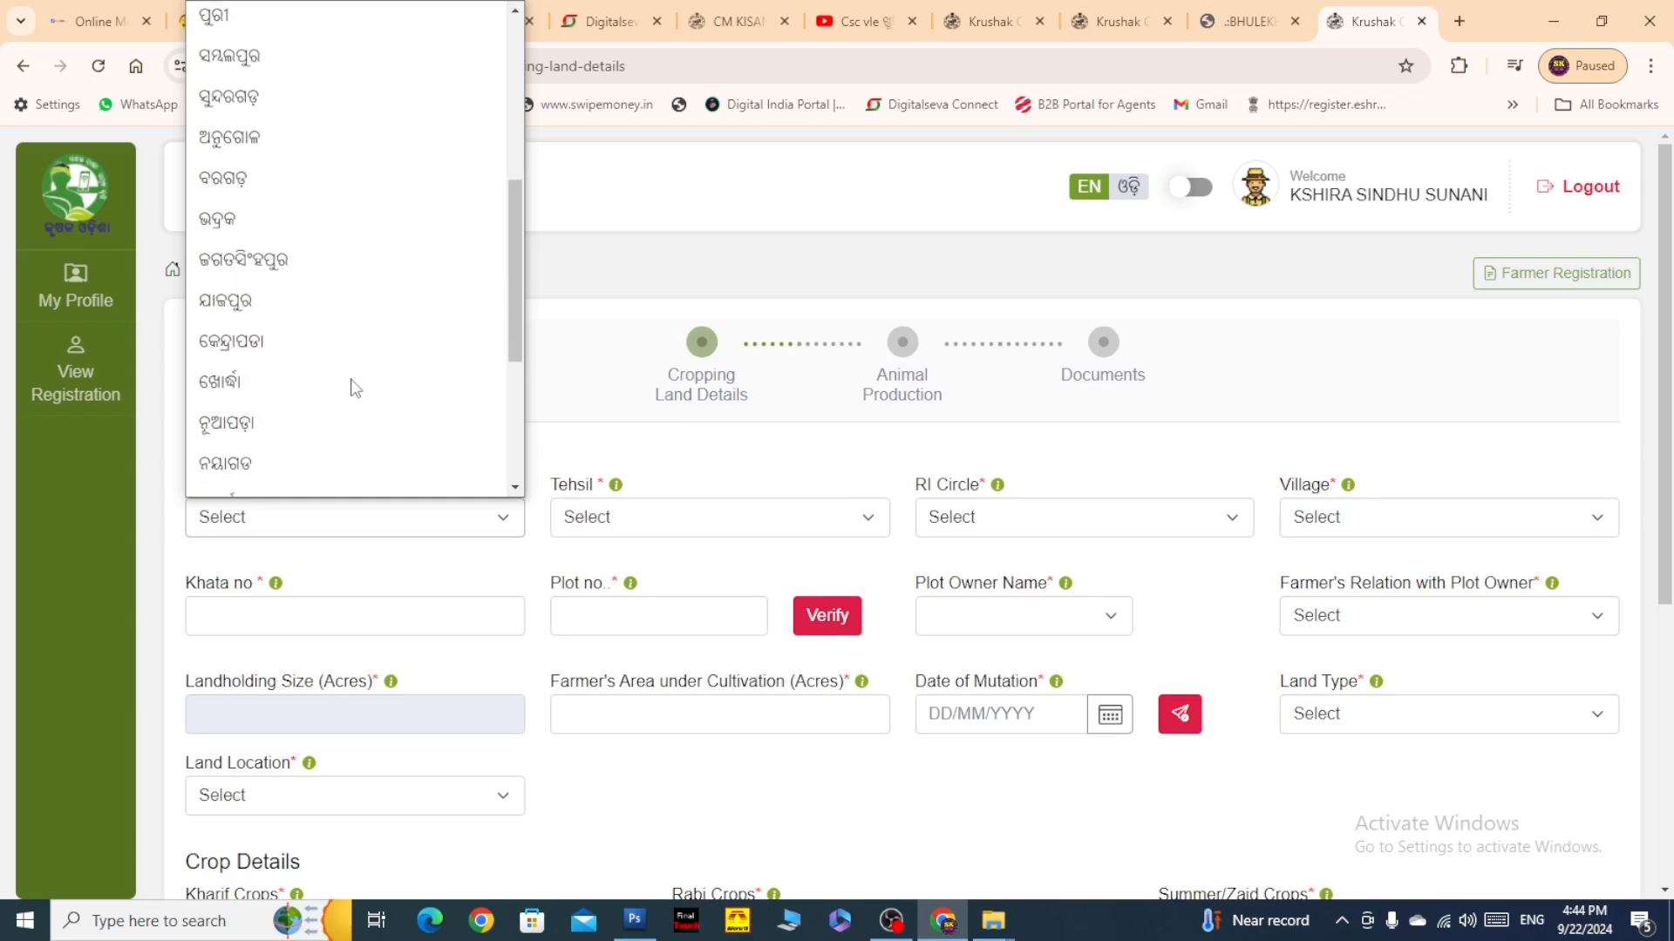
scroll(306, 373, "up", 2)
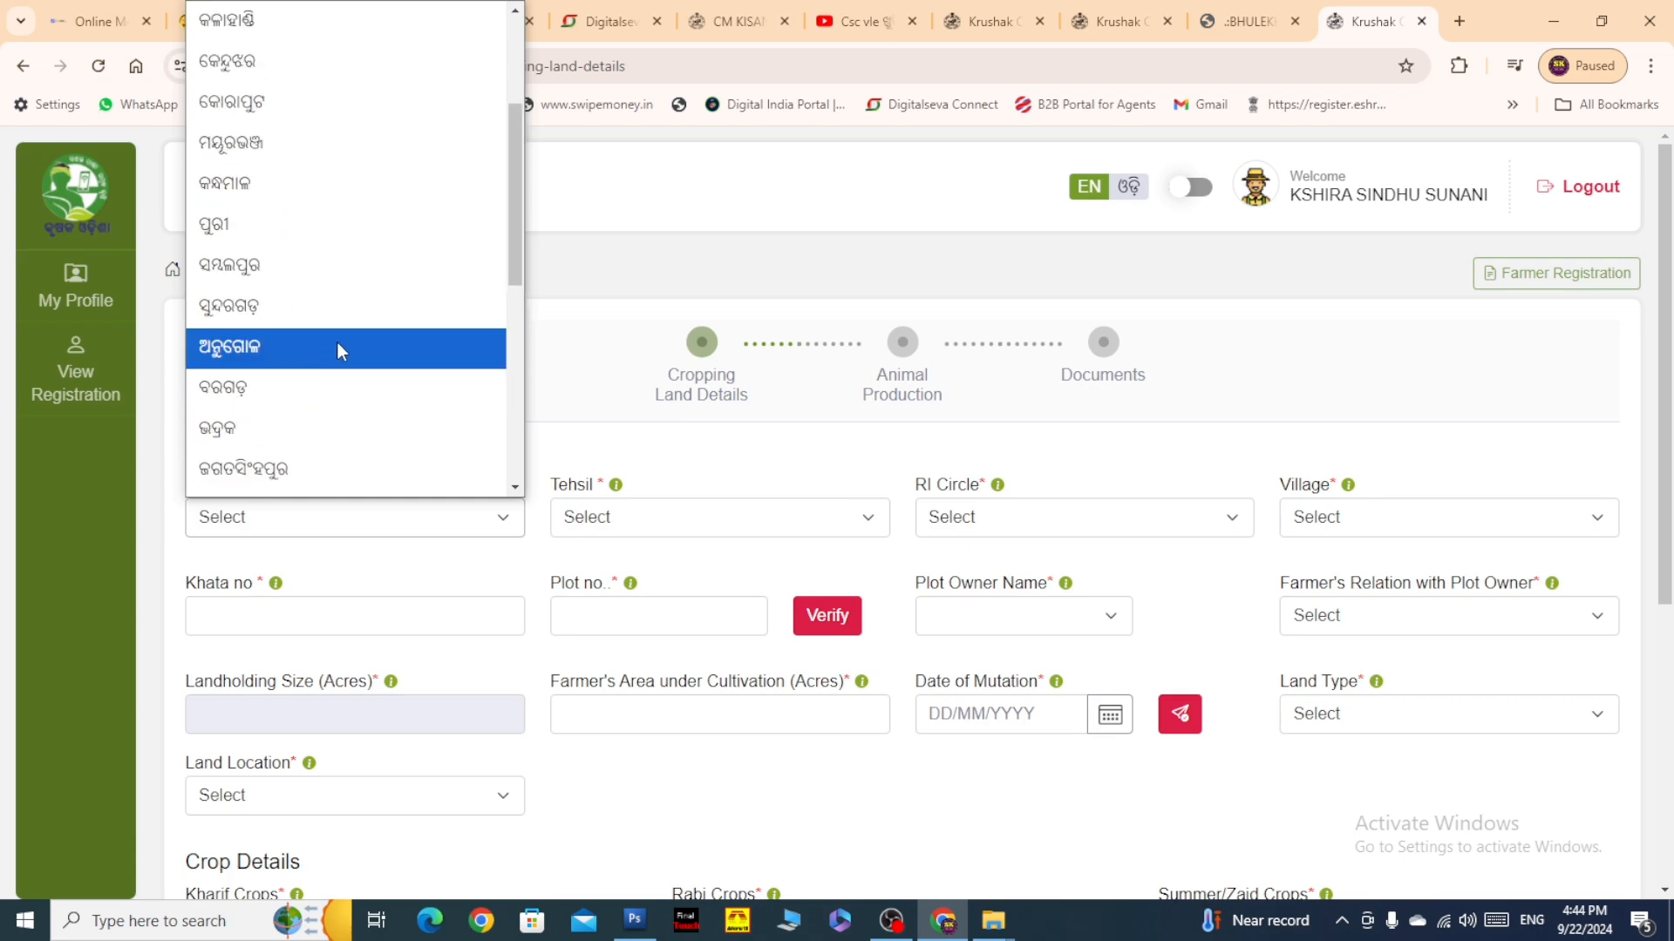
scroll(336, 344, "up", 3)
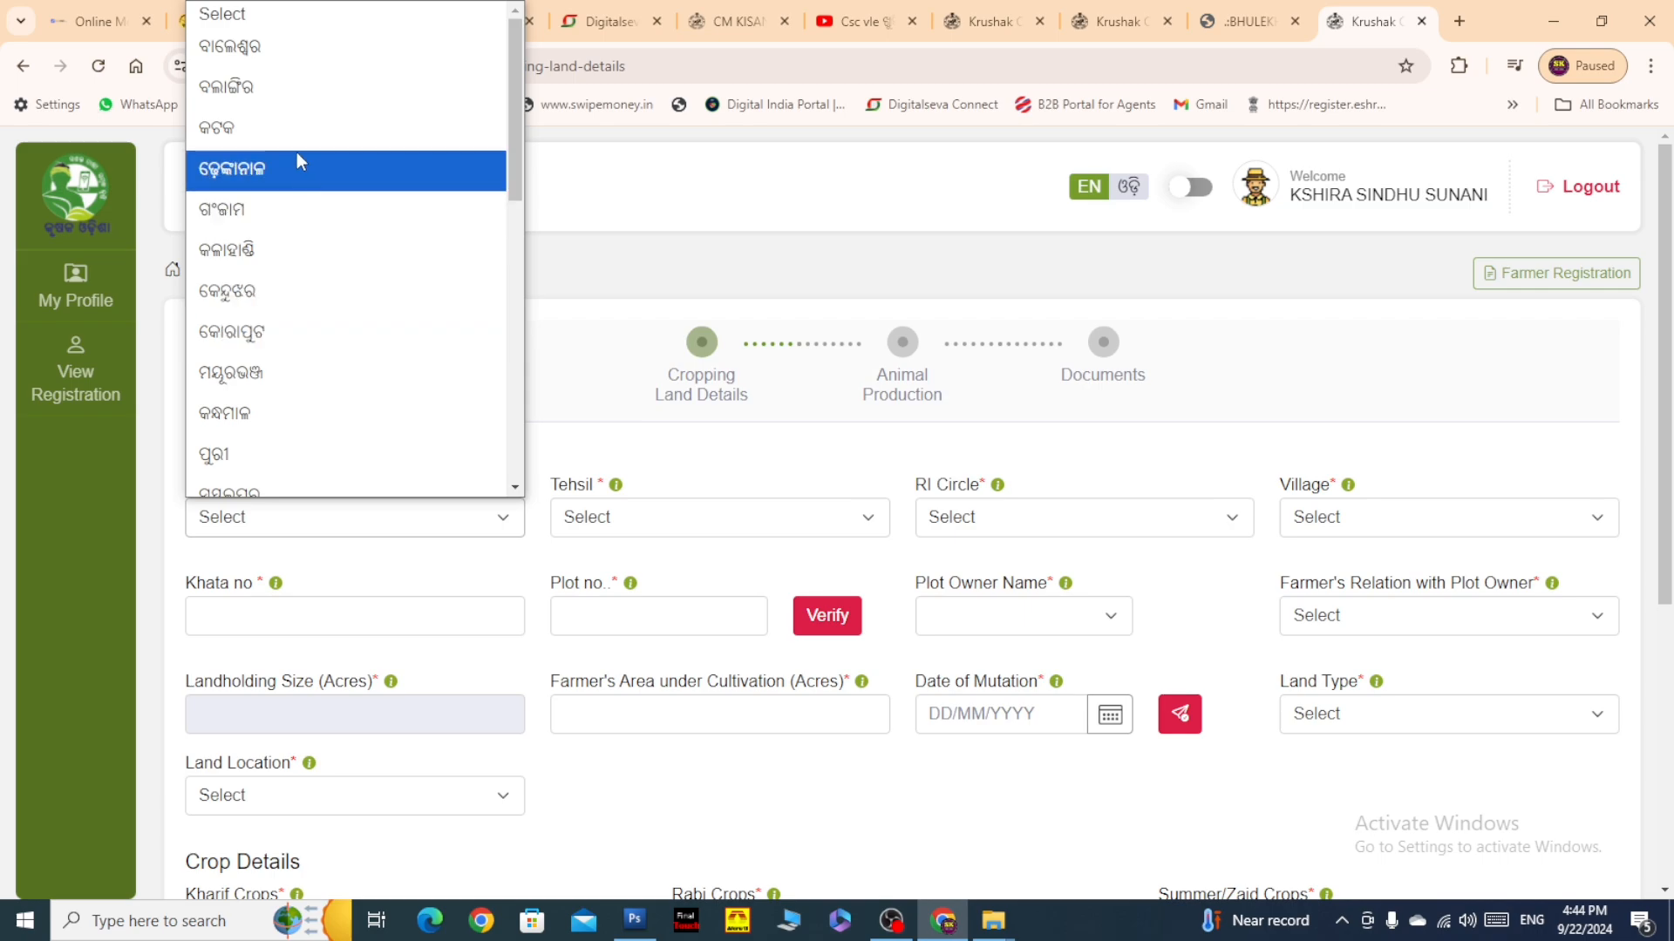
left_click(296, 88)
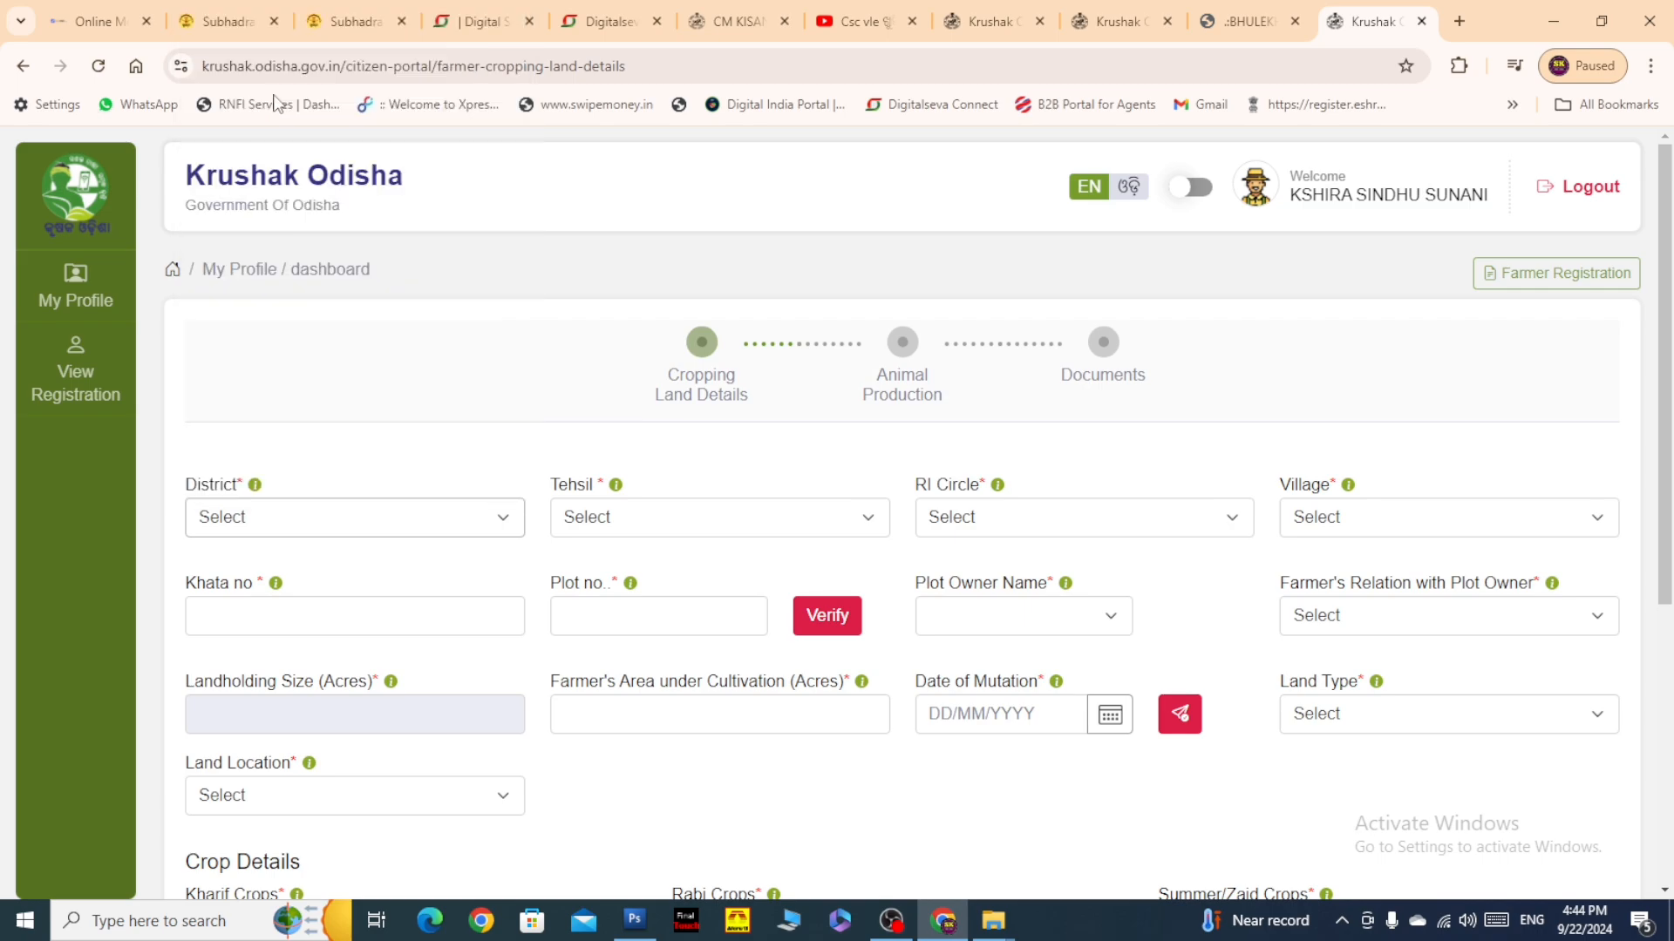
left_click(767, 518)
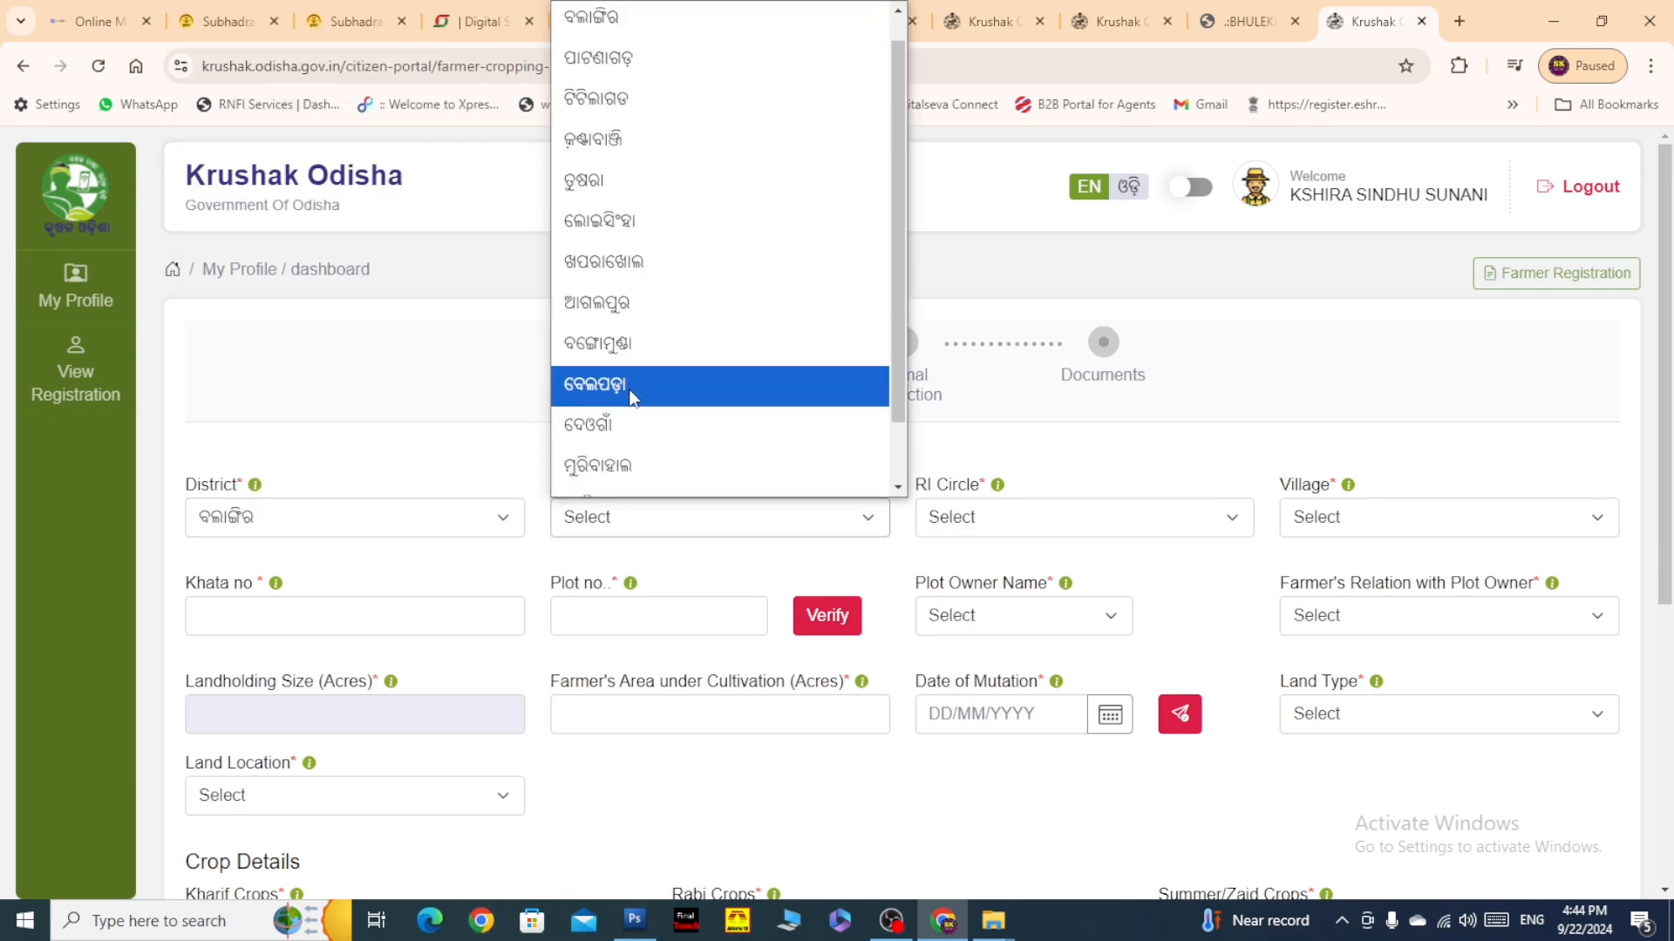
scroll(624, 401, "down", 2)
left_click(615, 393)
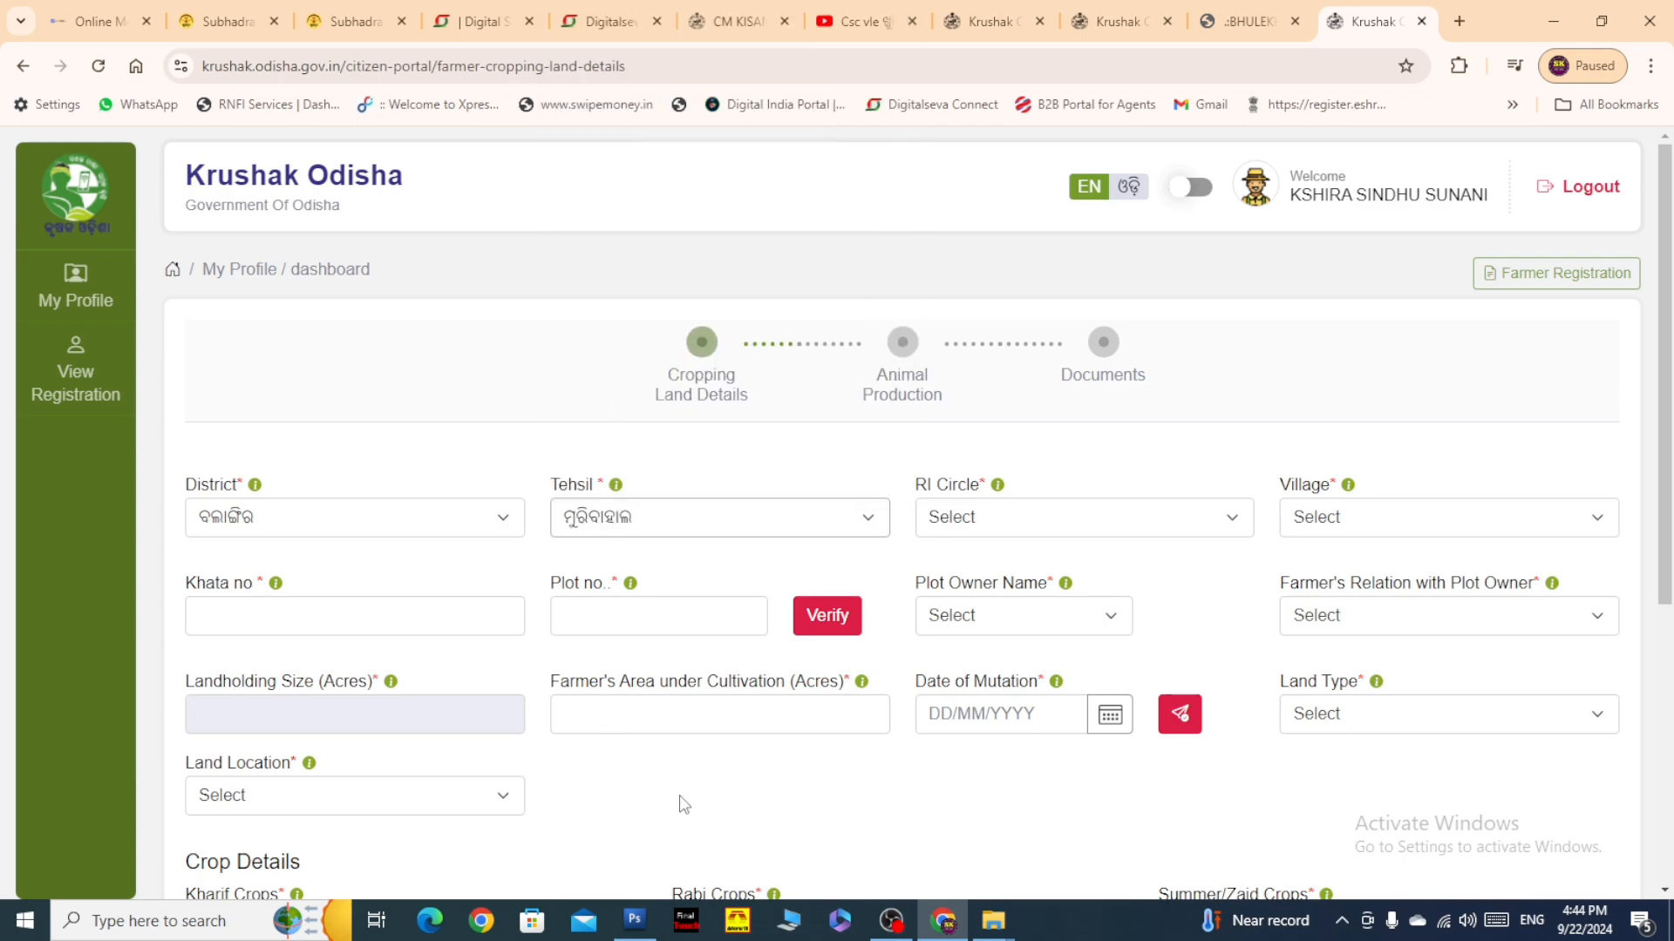
Set the cropping land's RI circle to ଇଚ୍ଛାପରା and its village to ଅନ୍ତର୍ଲା
left_click(1012, 519)
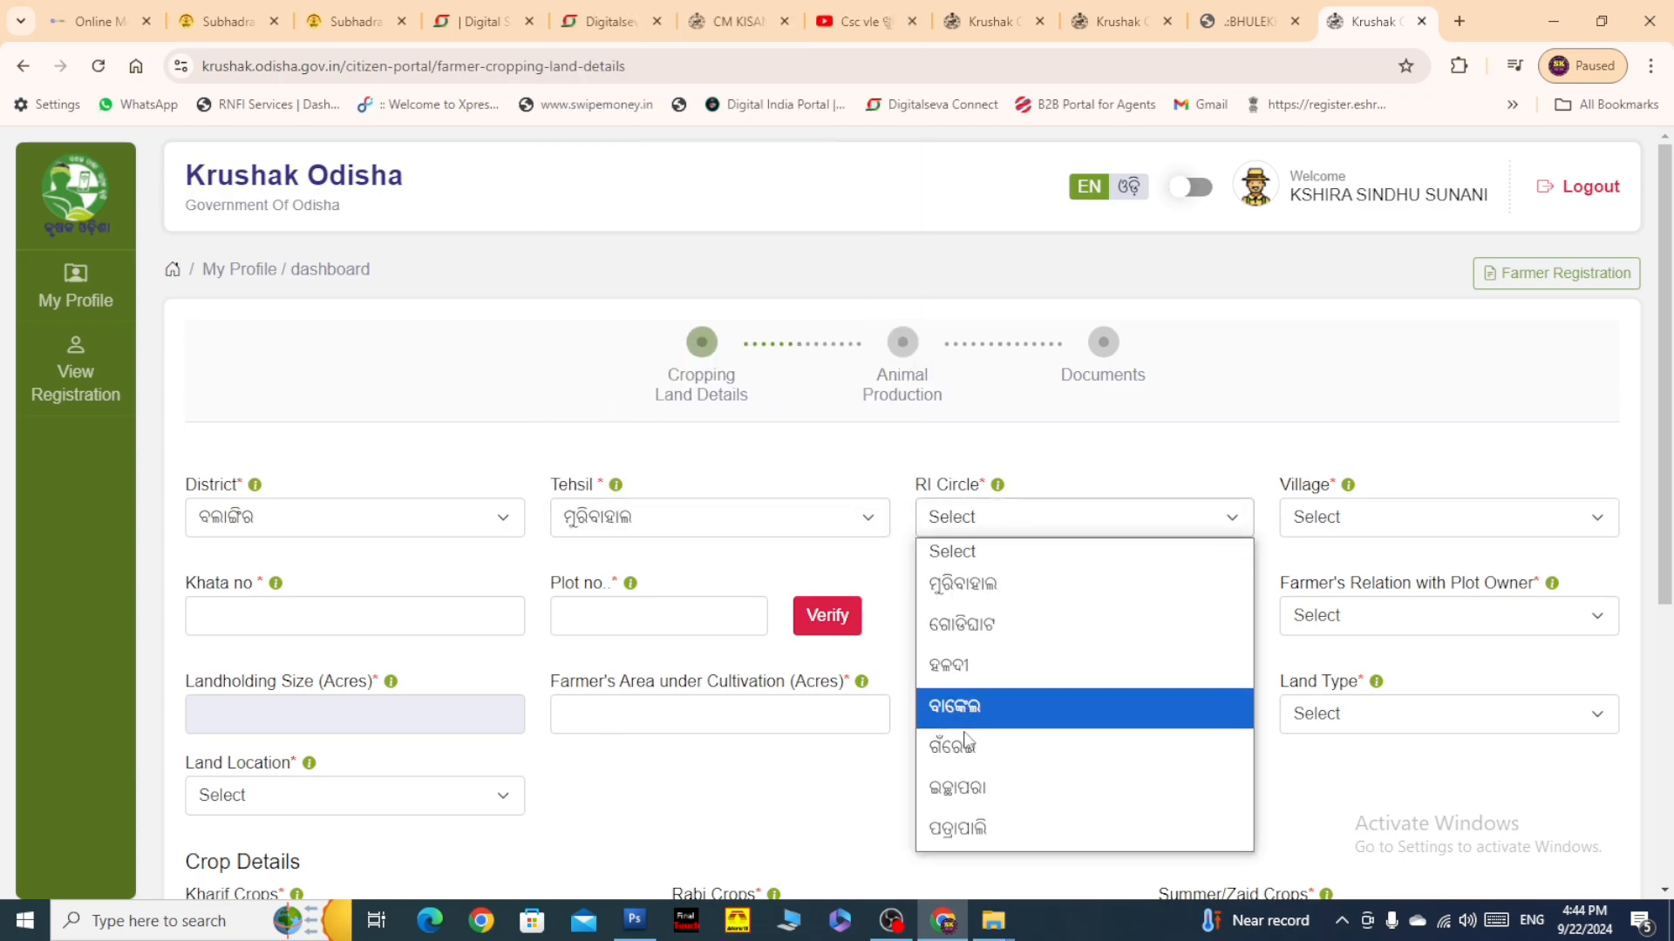
left_click(967, 787)
left_click(1335, 521)
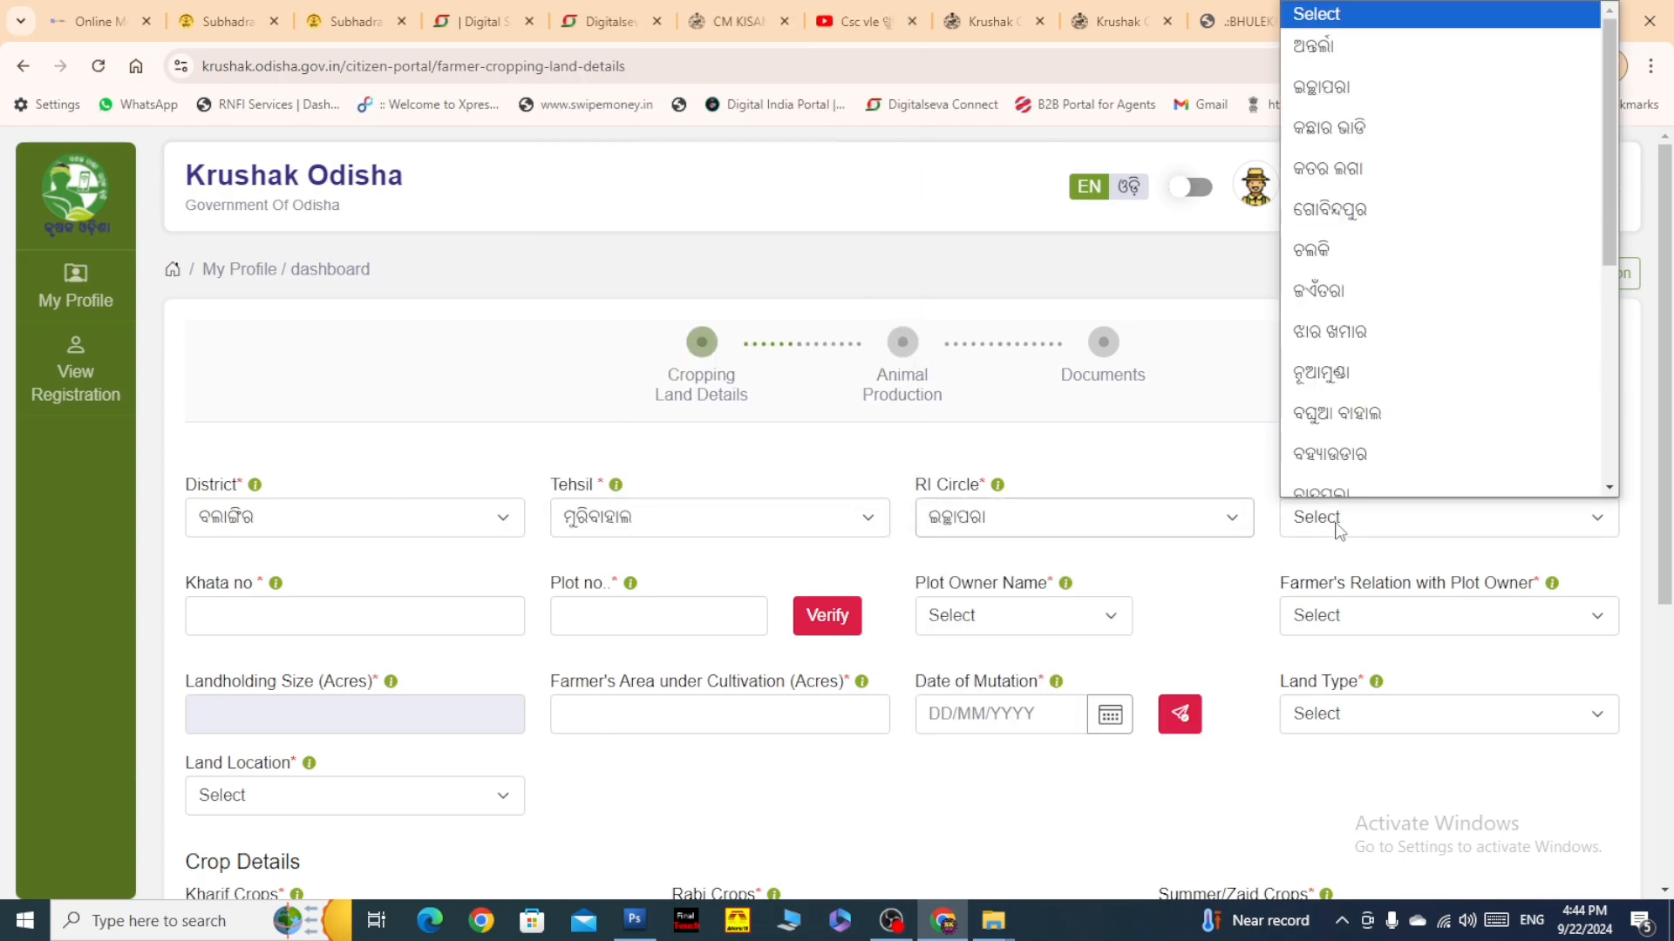
scroll(1351, 348, "down", 1)
left_click(1314, 25)
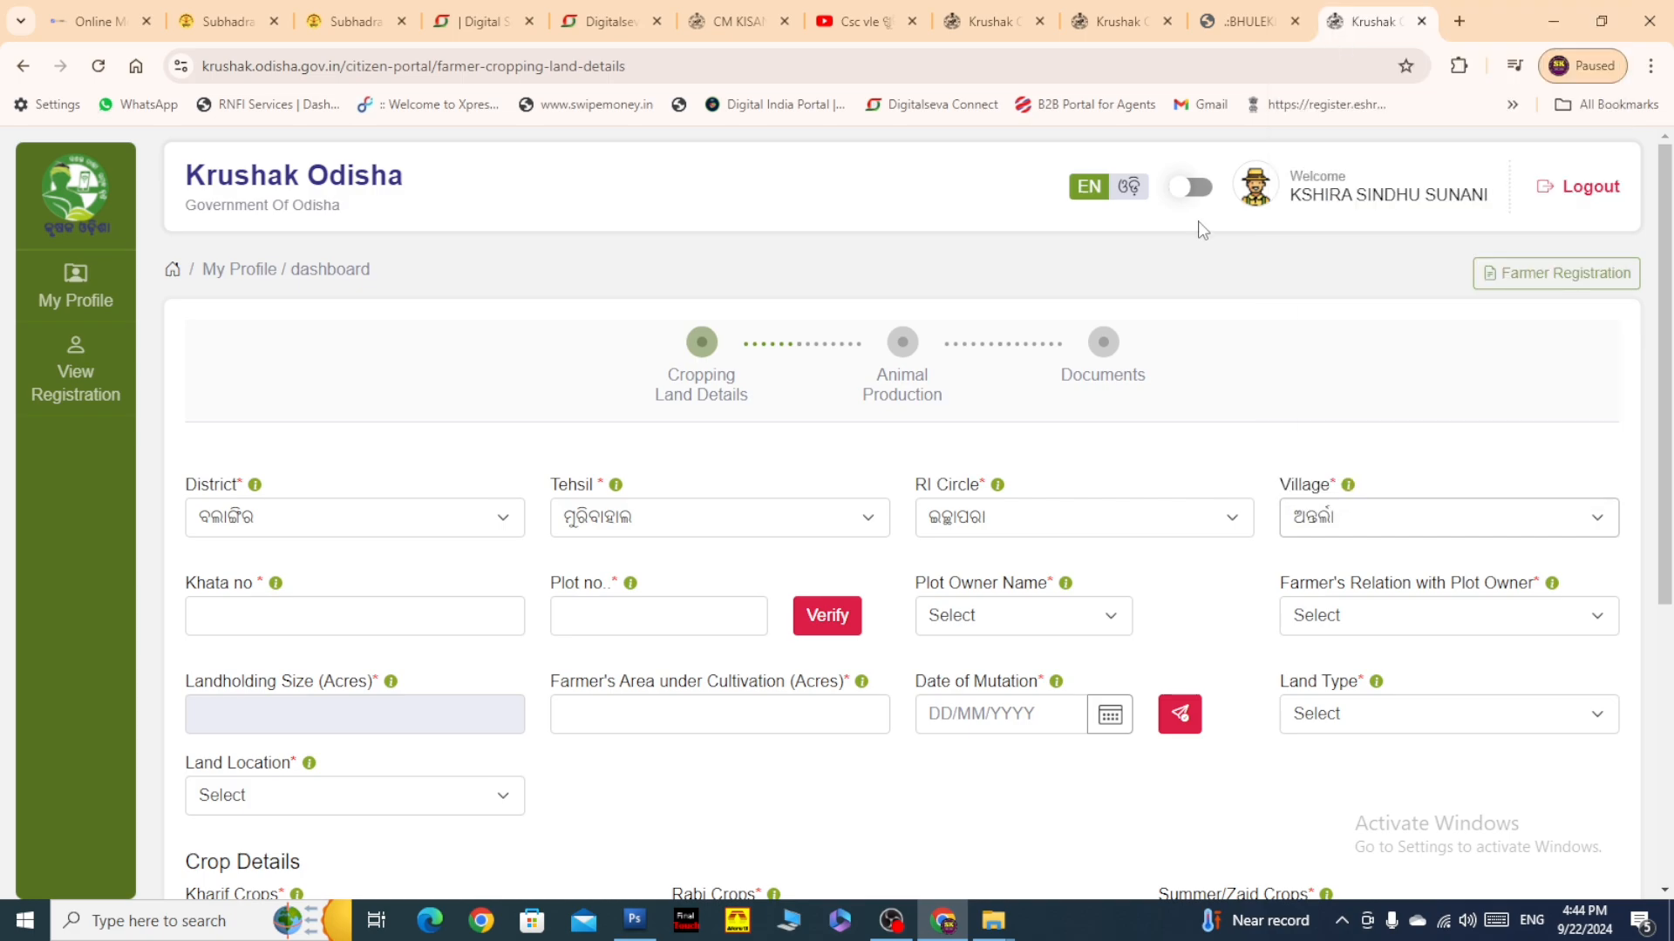
Enter the land's khata number and plot number, verify the plot and dismiss the verification notice
left_click(415, 620)
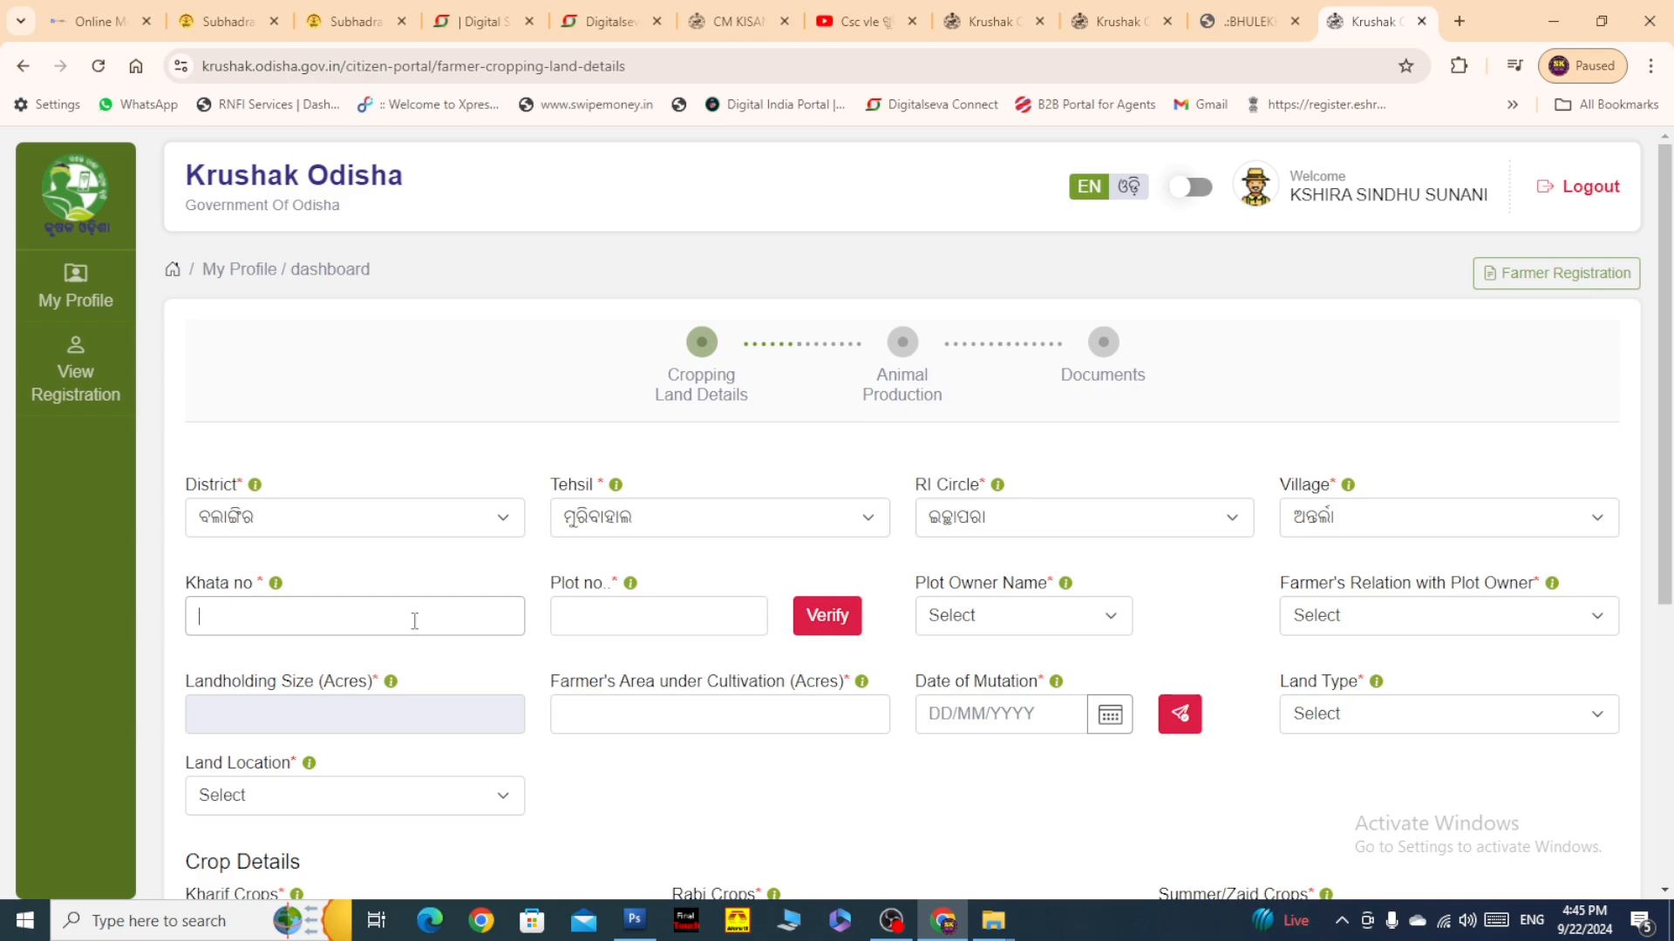
type("06/39")
left_click(642, 617)
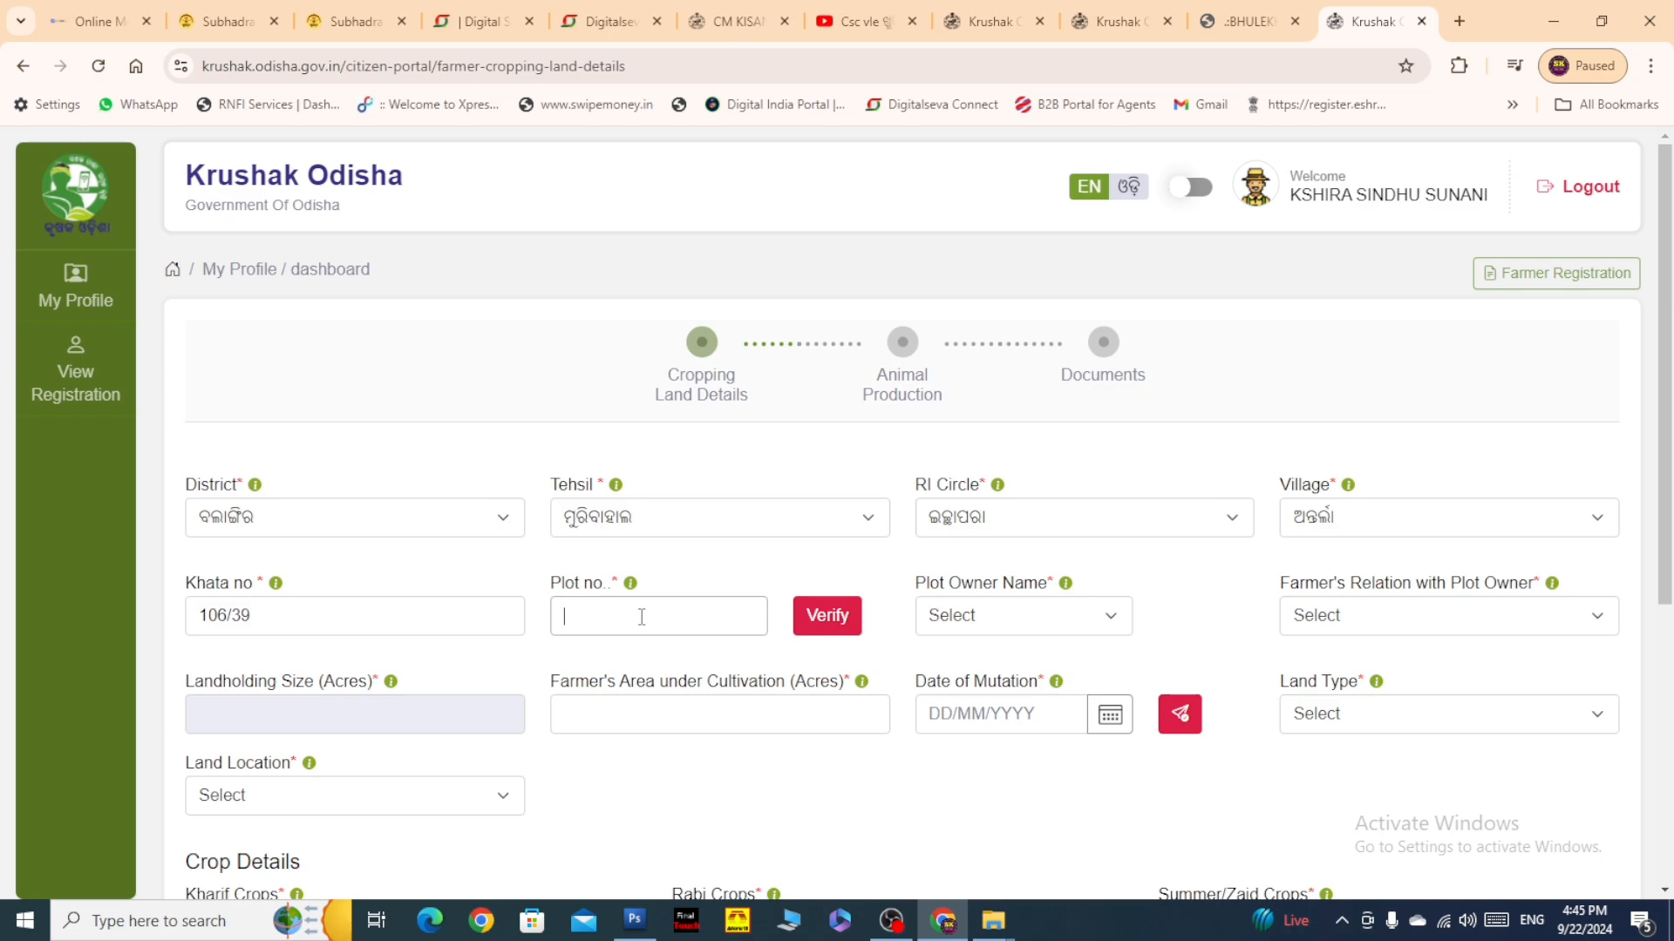
type("570")
left_click(825, 620)
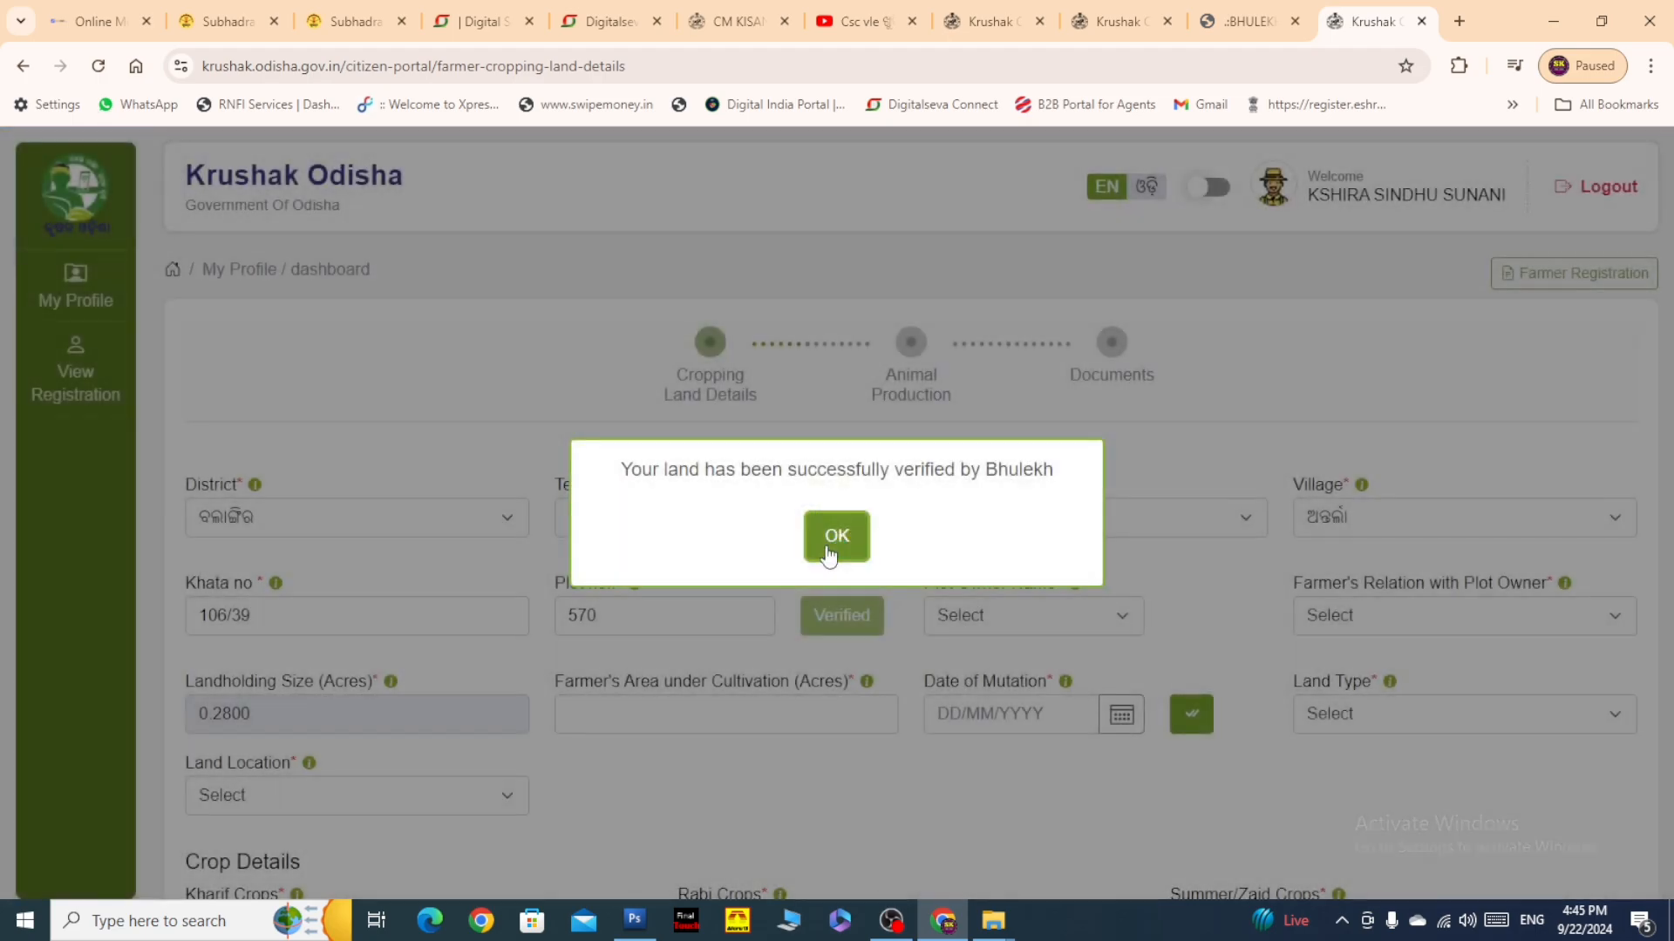
left_click(824, 542)
Choose the plot owner's name and set the farmer's relation with the plot owner to Grandfather
left_click(980, 616)
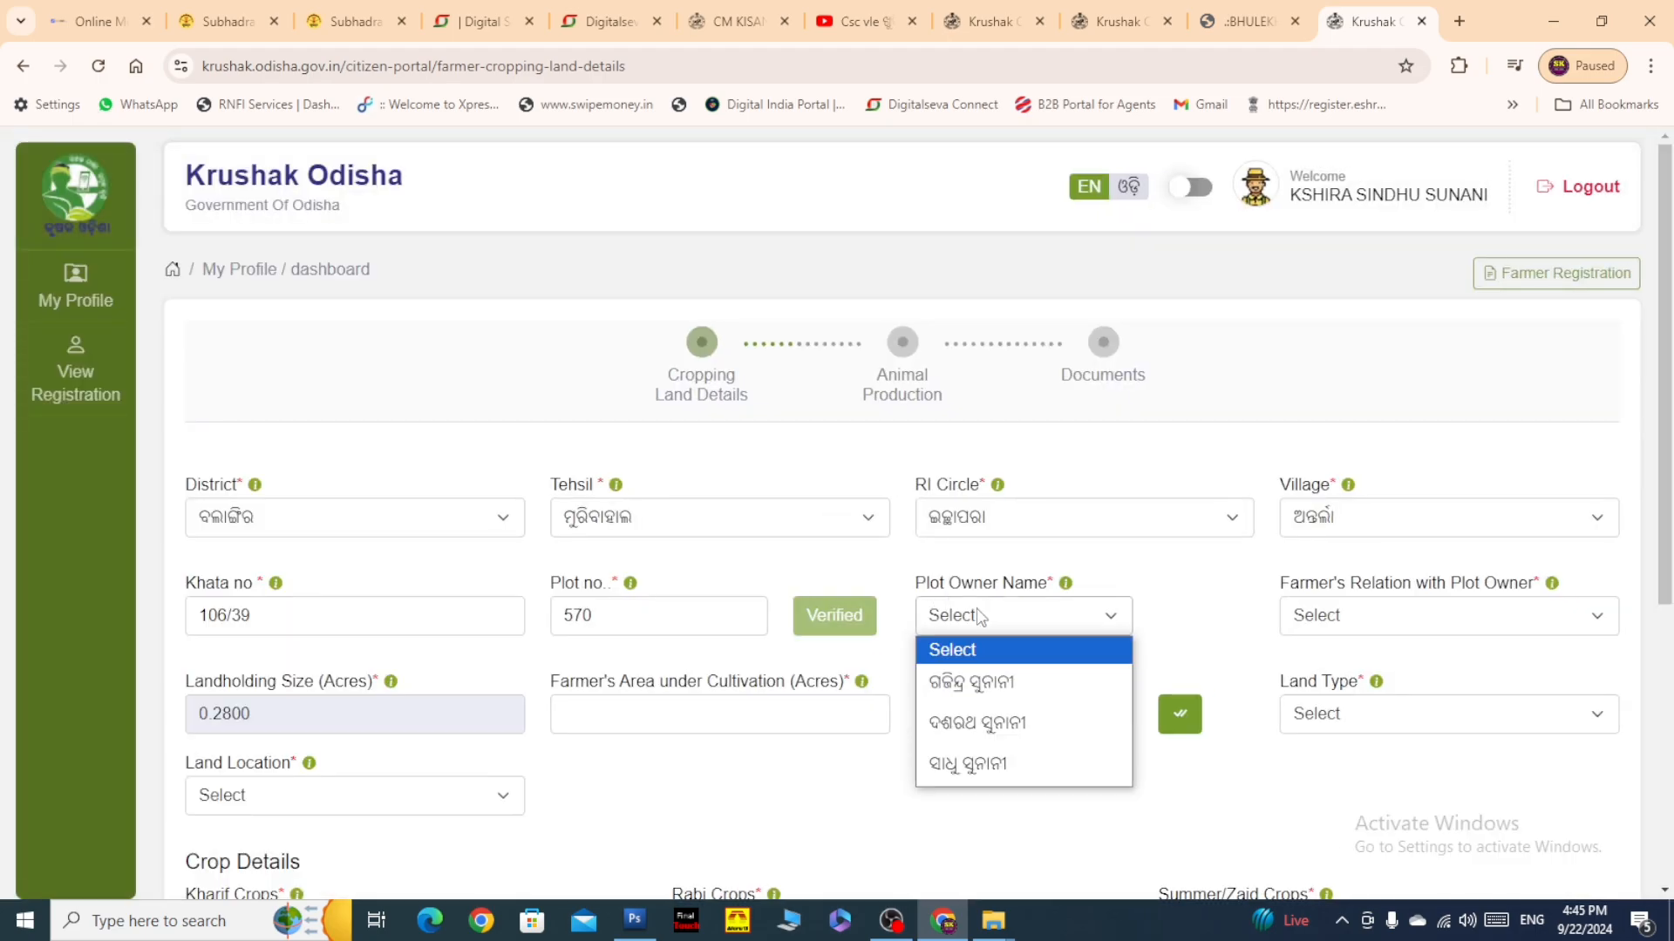
left_click(999, 711)
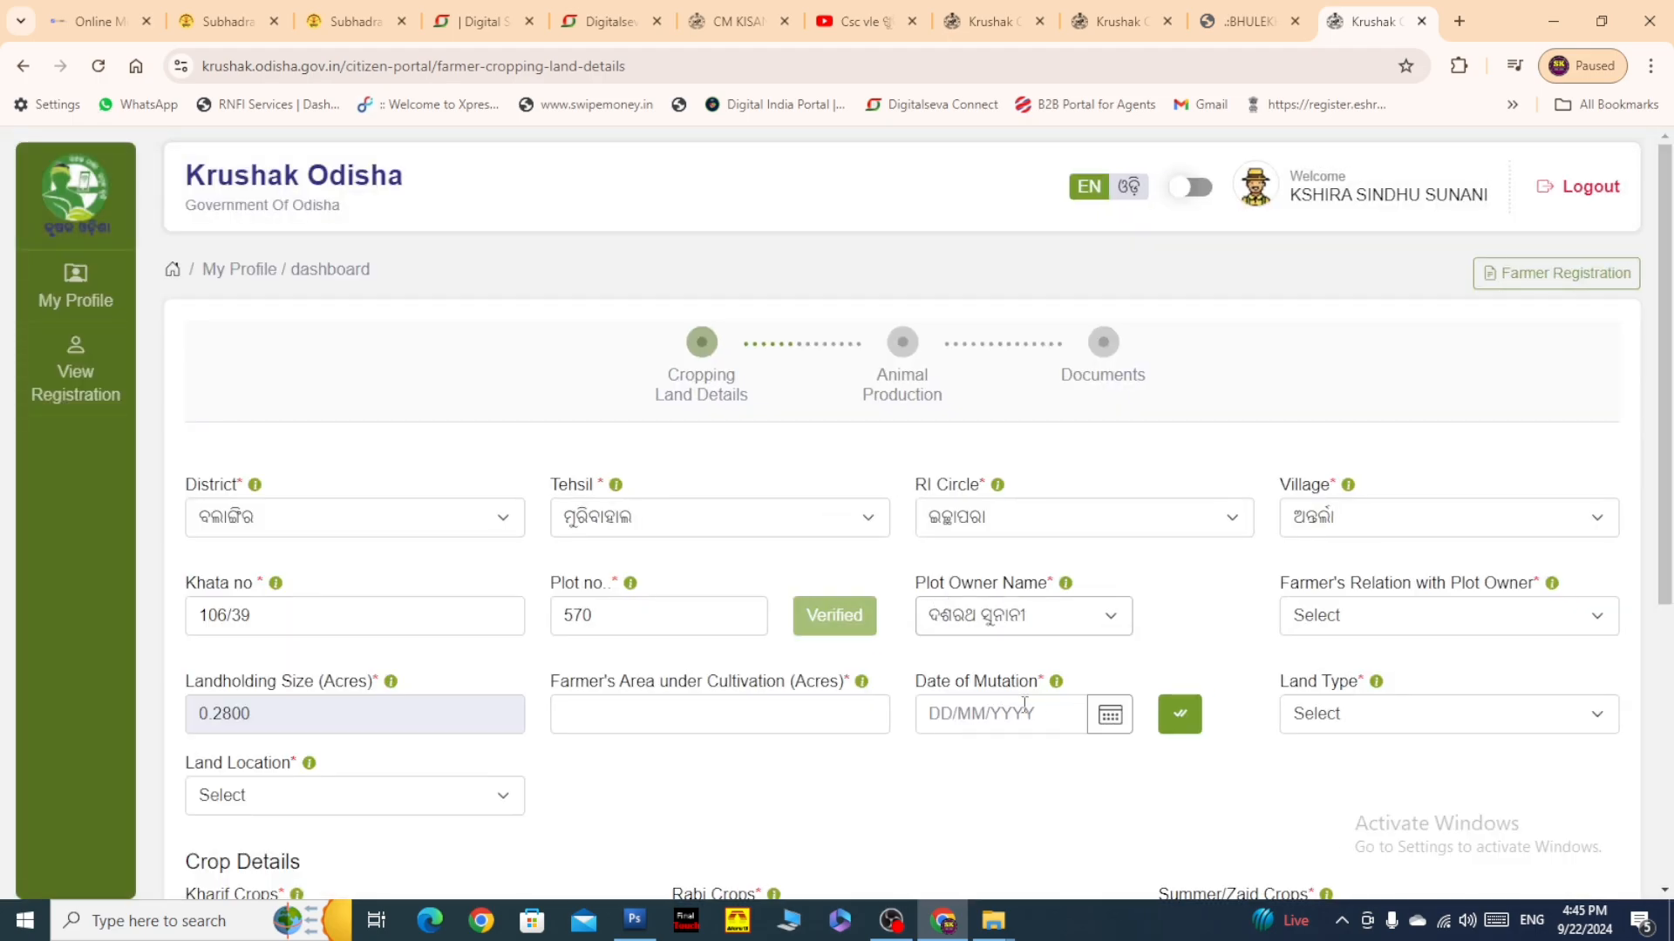
left_click(1352, 625)
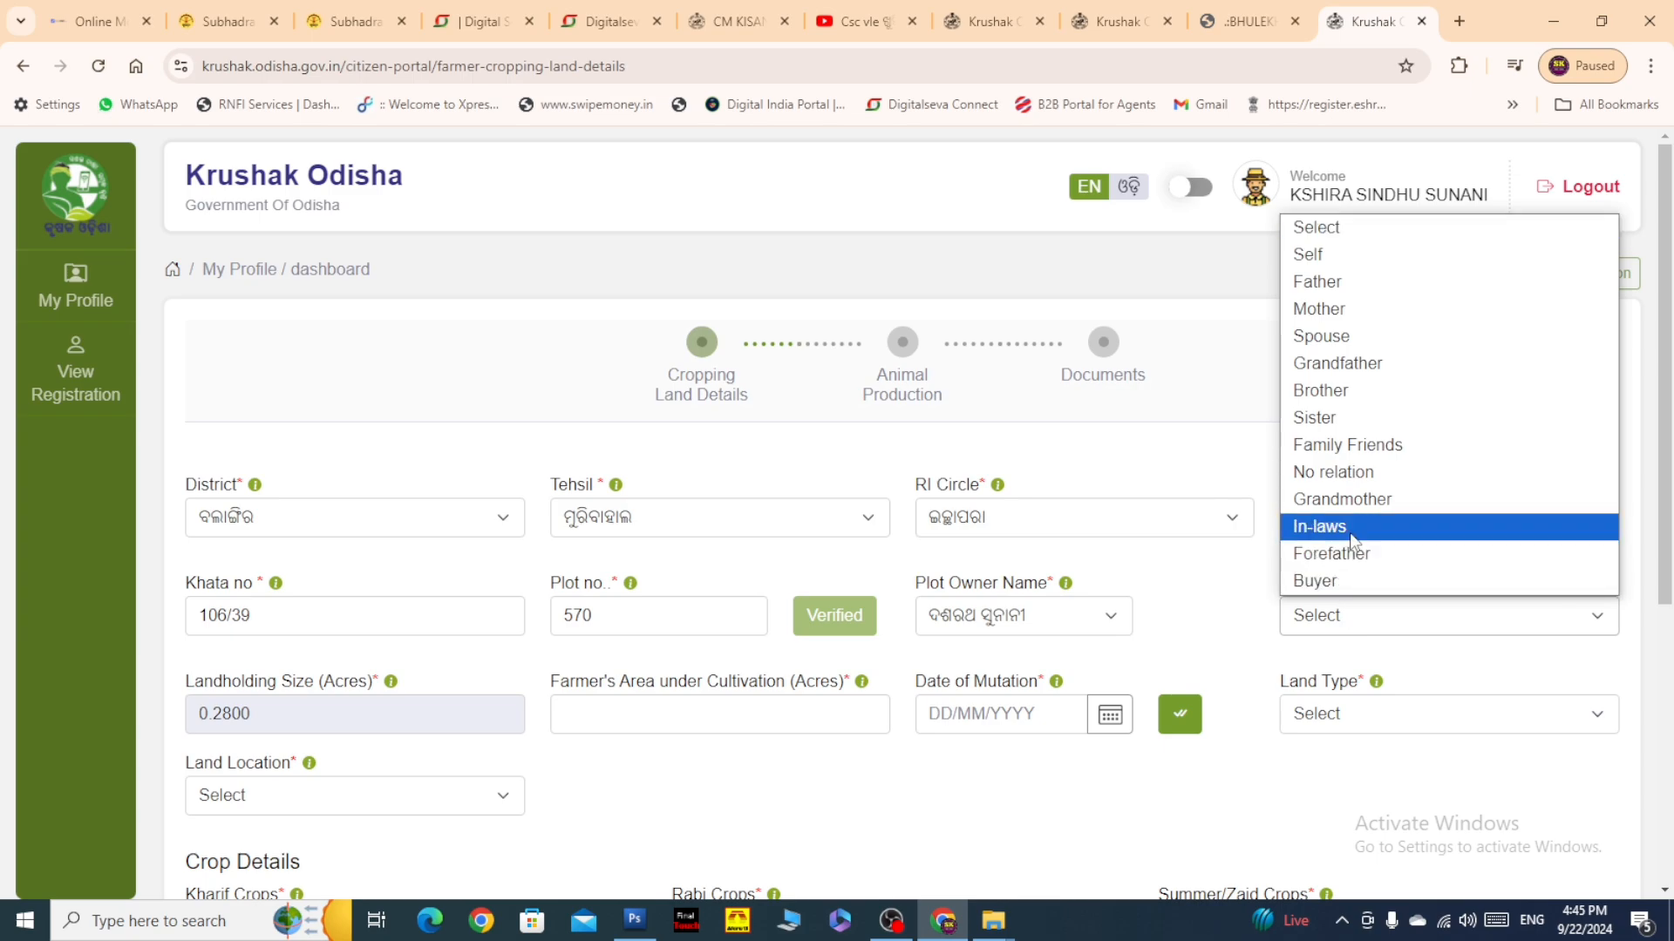
left_click(1349, 375)
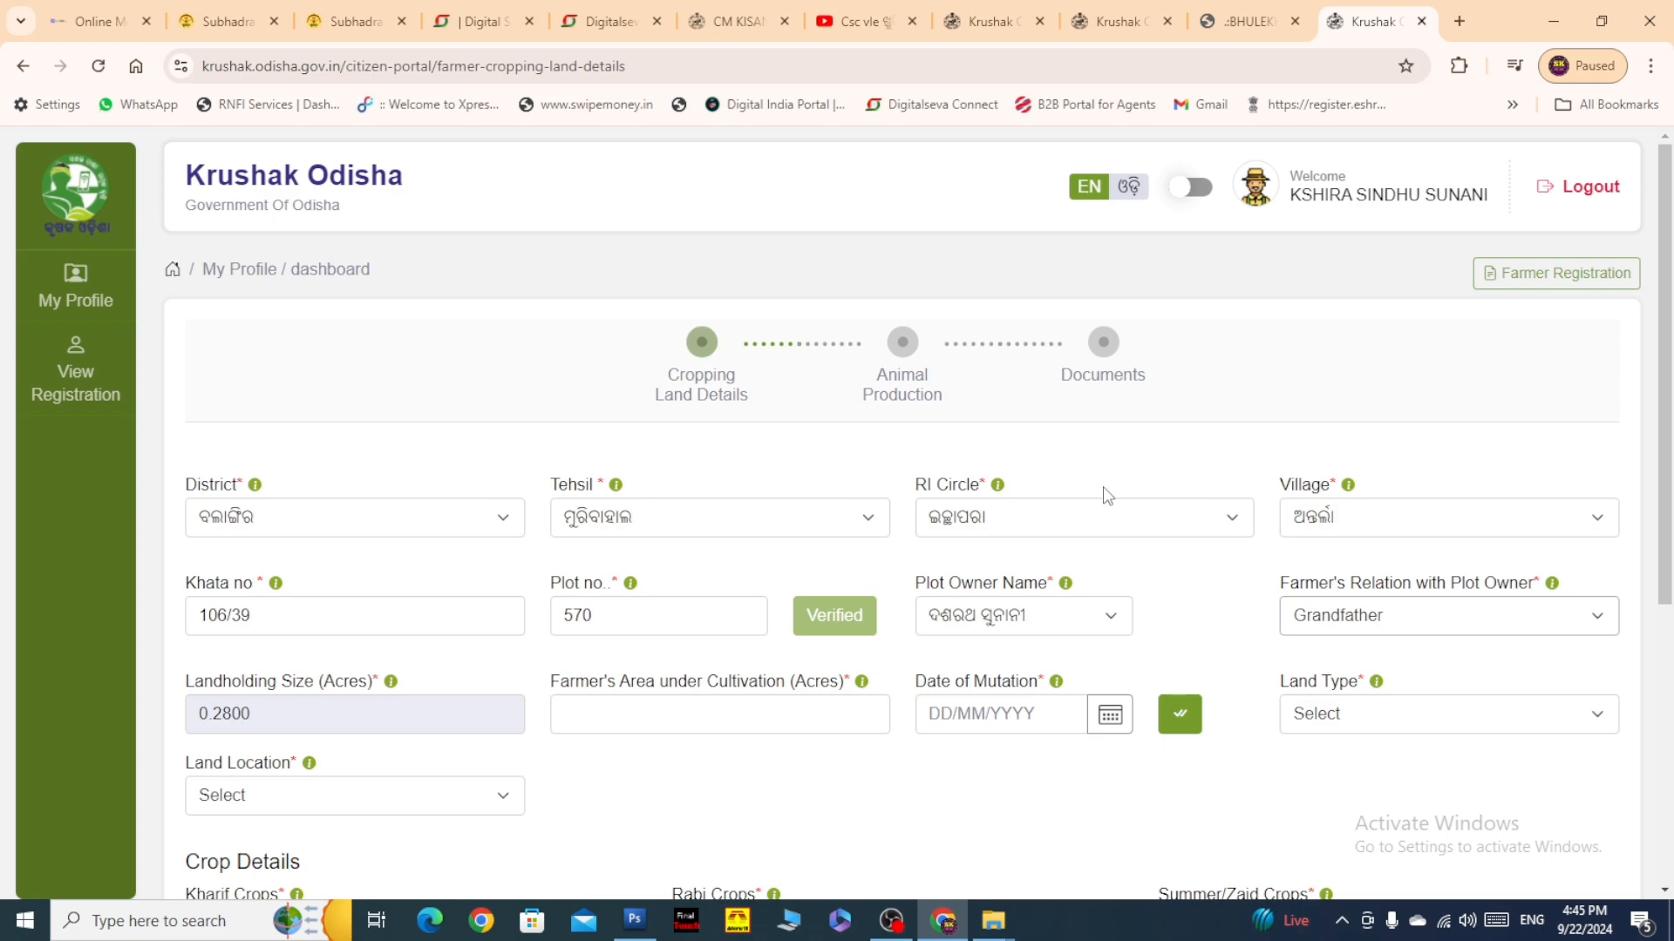
Check the date of mutation in the other open farmer registration, and set this plot's date of mutation to 05/09/2018
scroll(1106, 489, "down", 1)
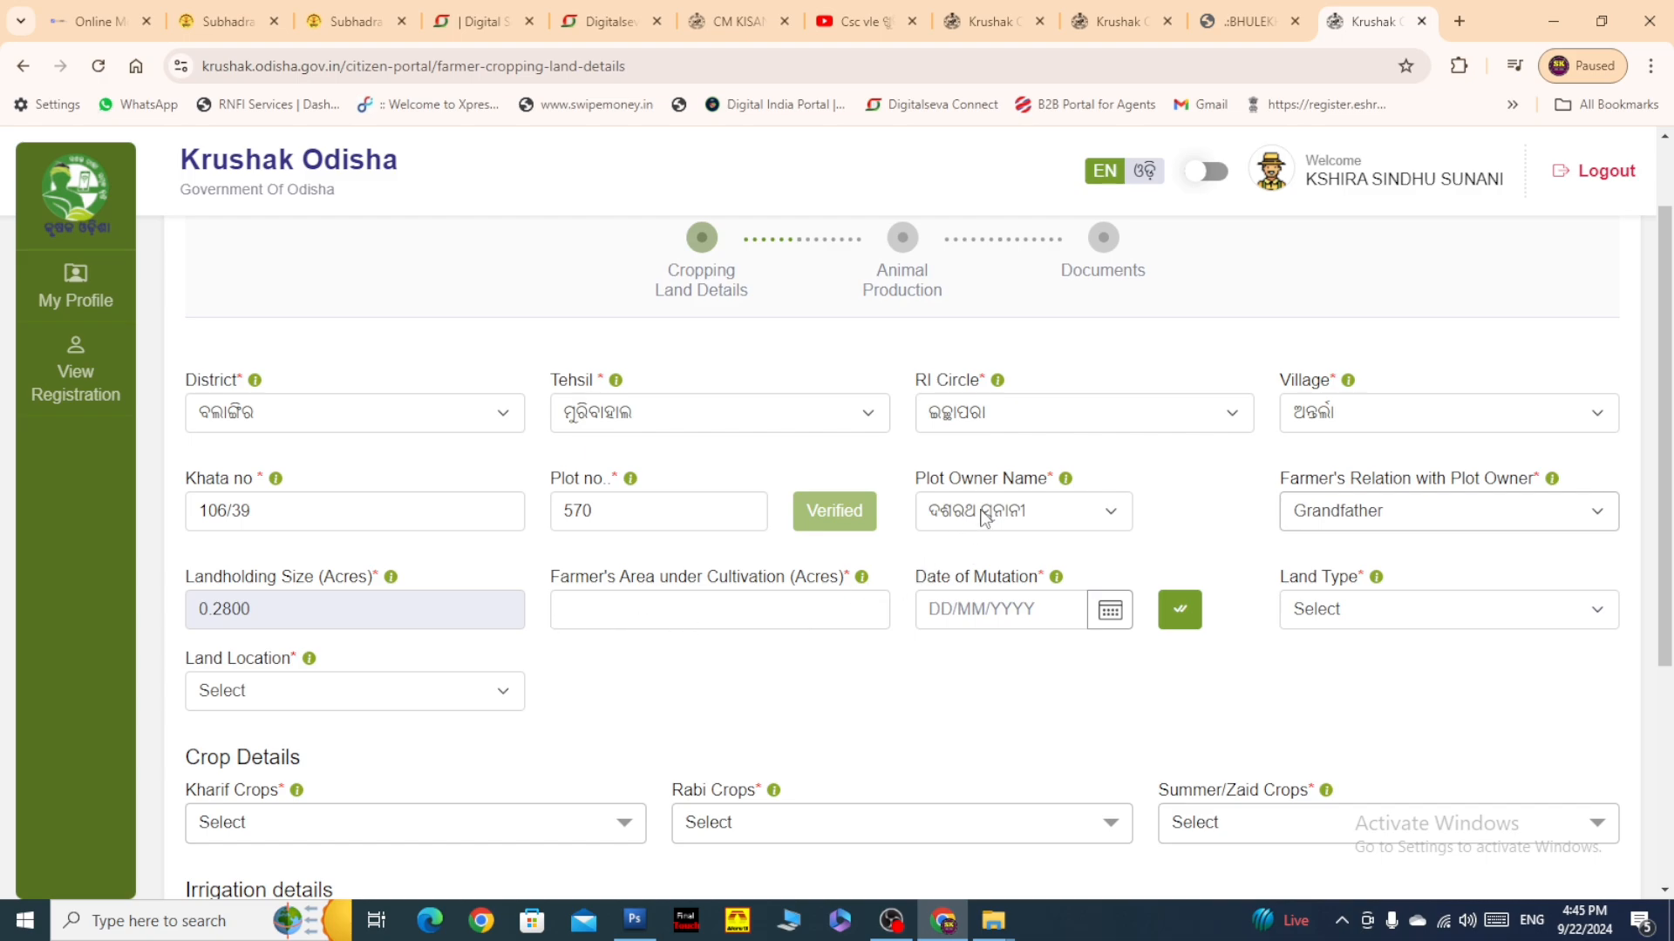
left_click(1122, 23)
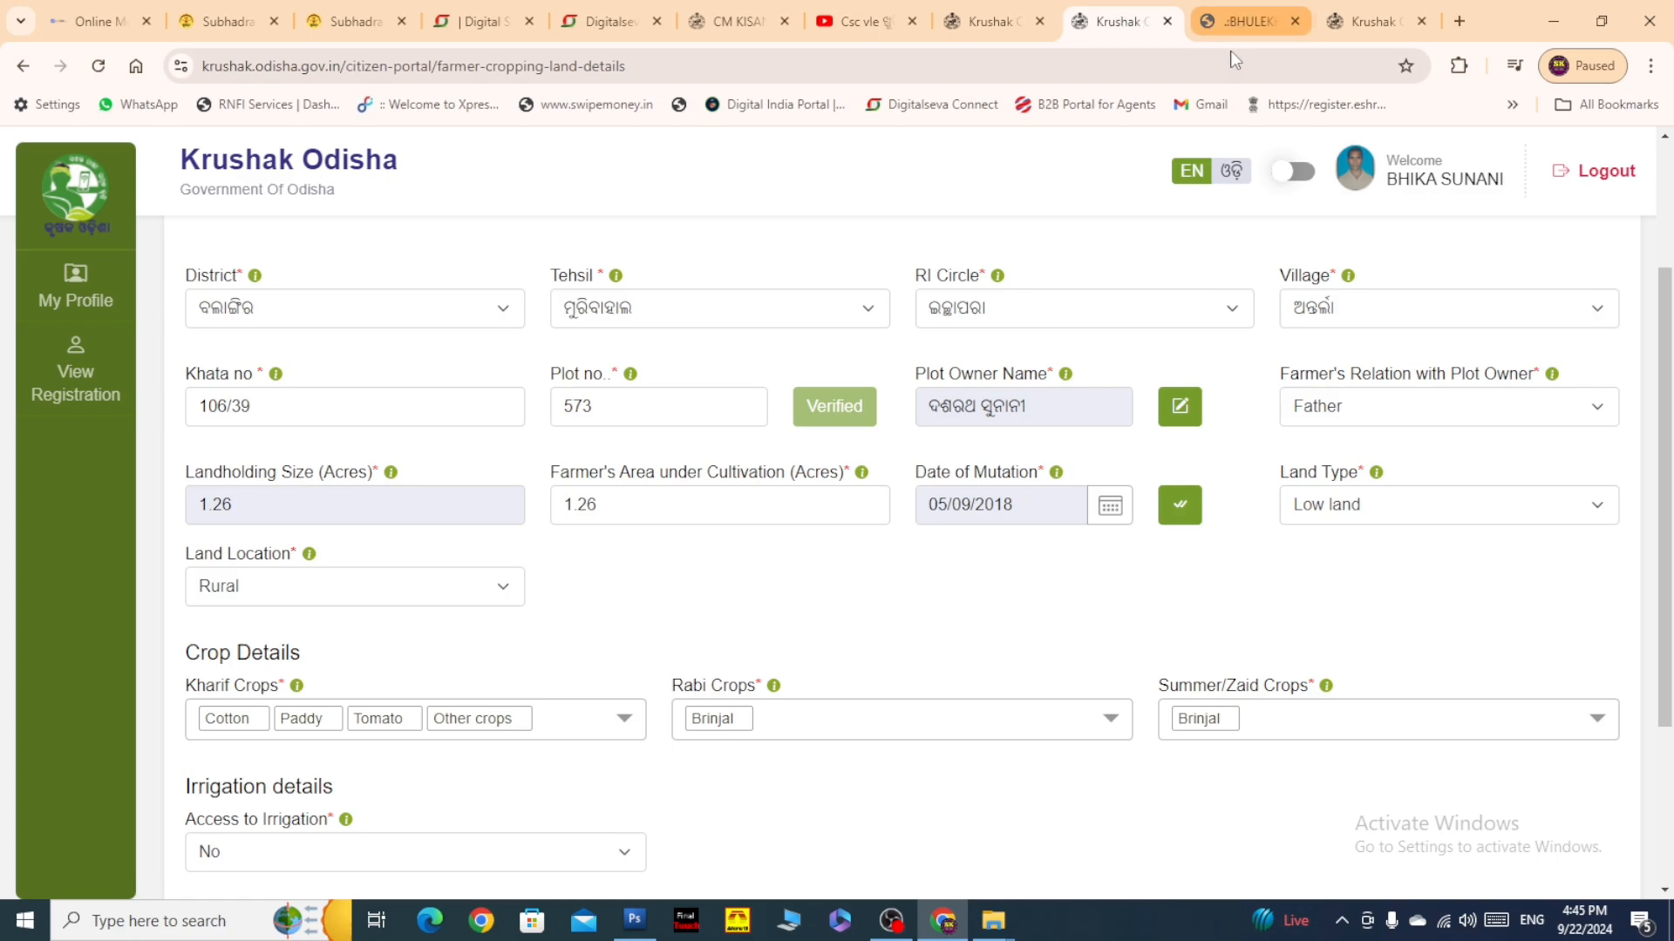
left_click(1391, 5)
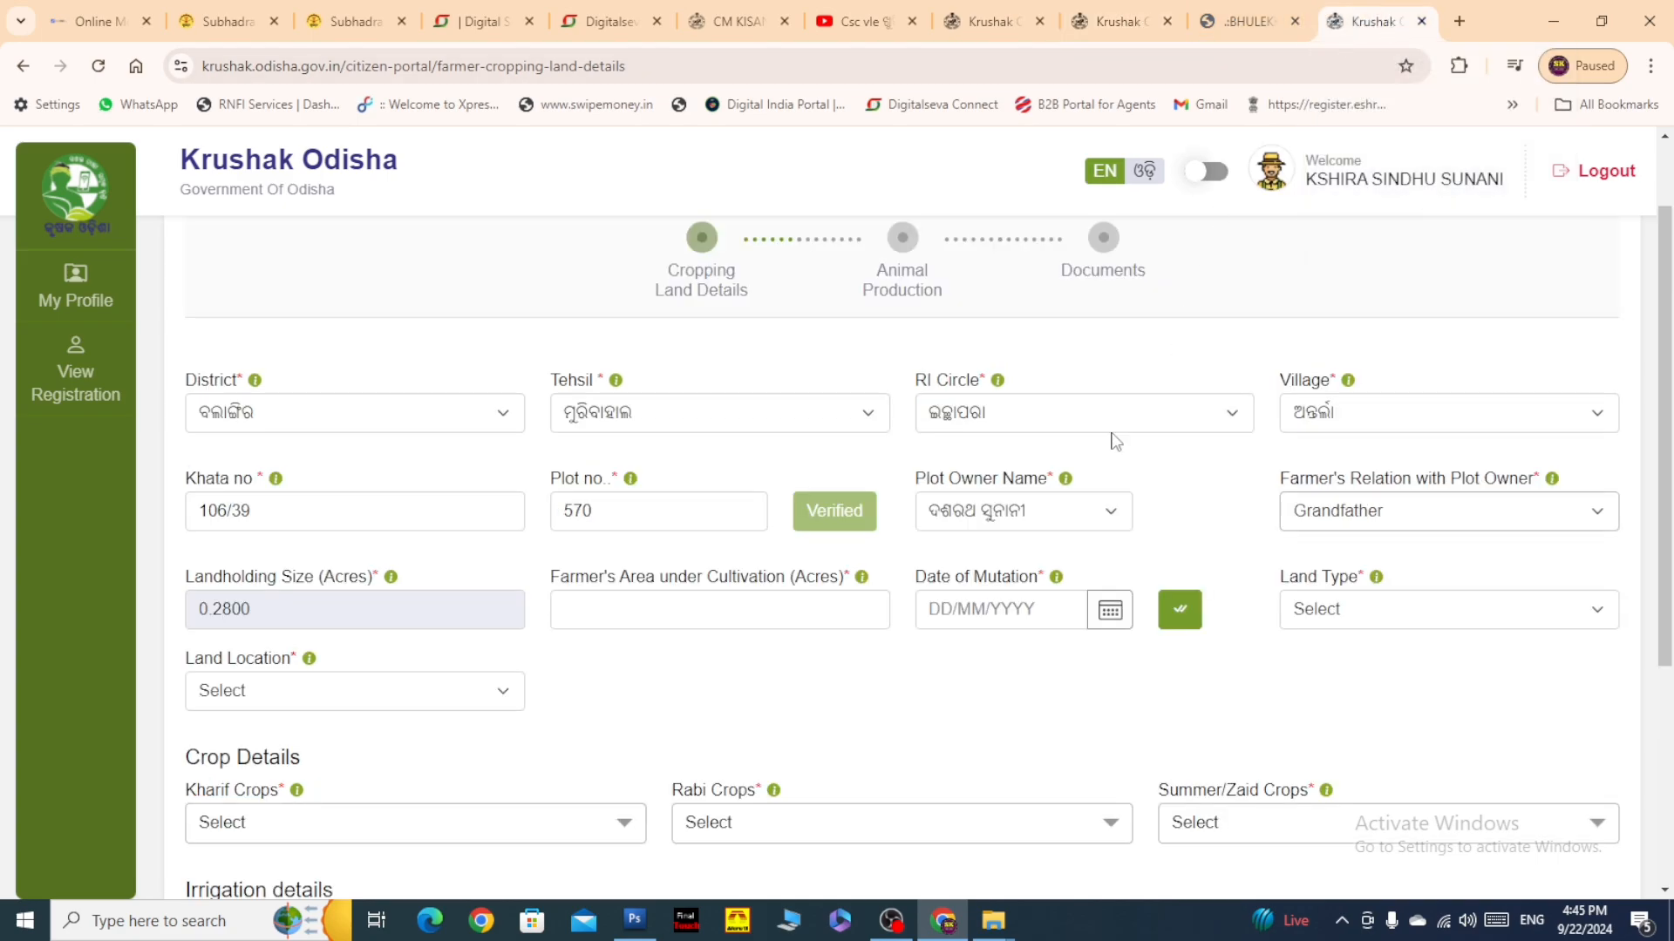
left_click(932, 610)
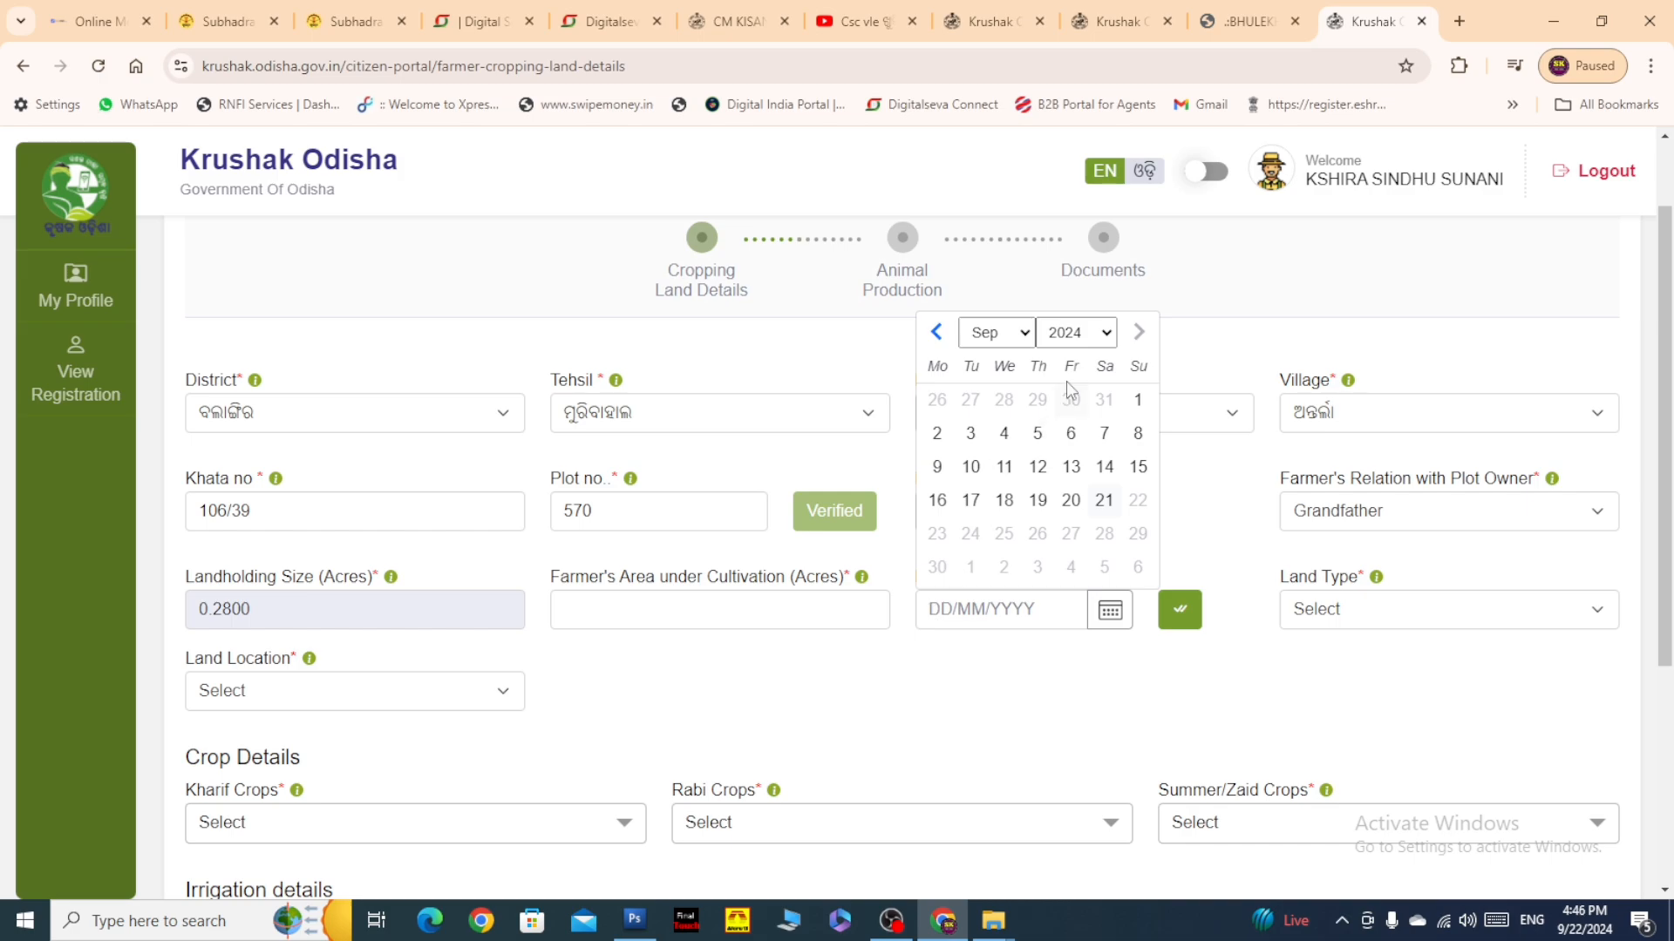
left_click(1092, 334)
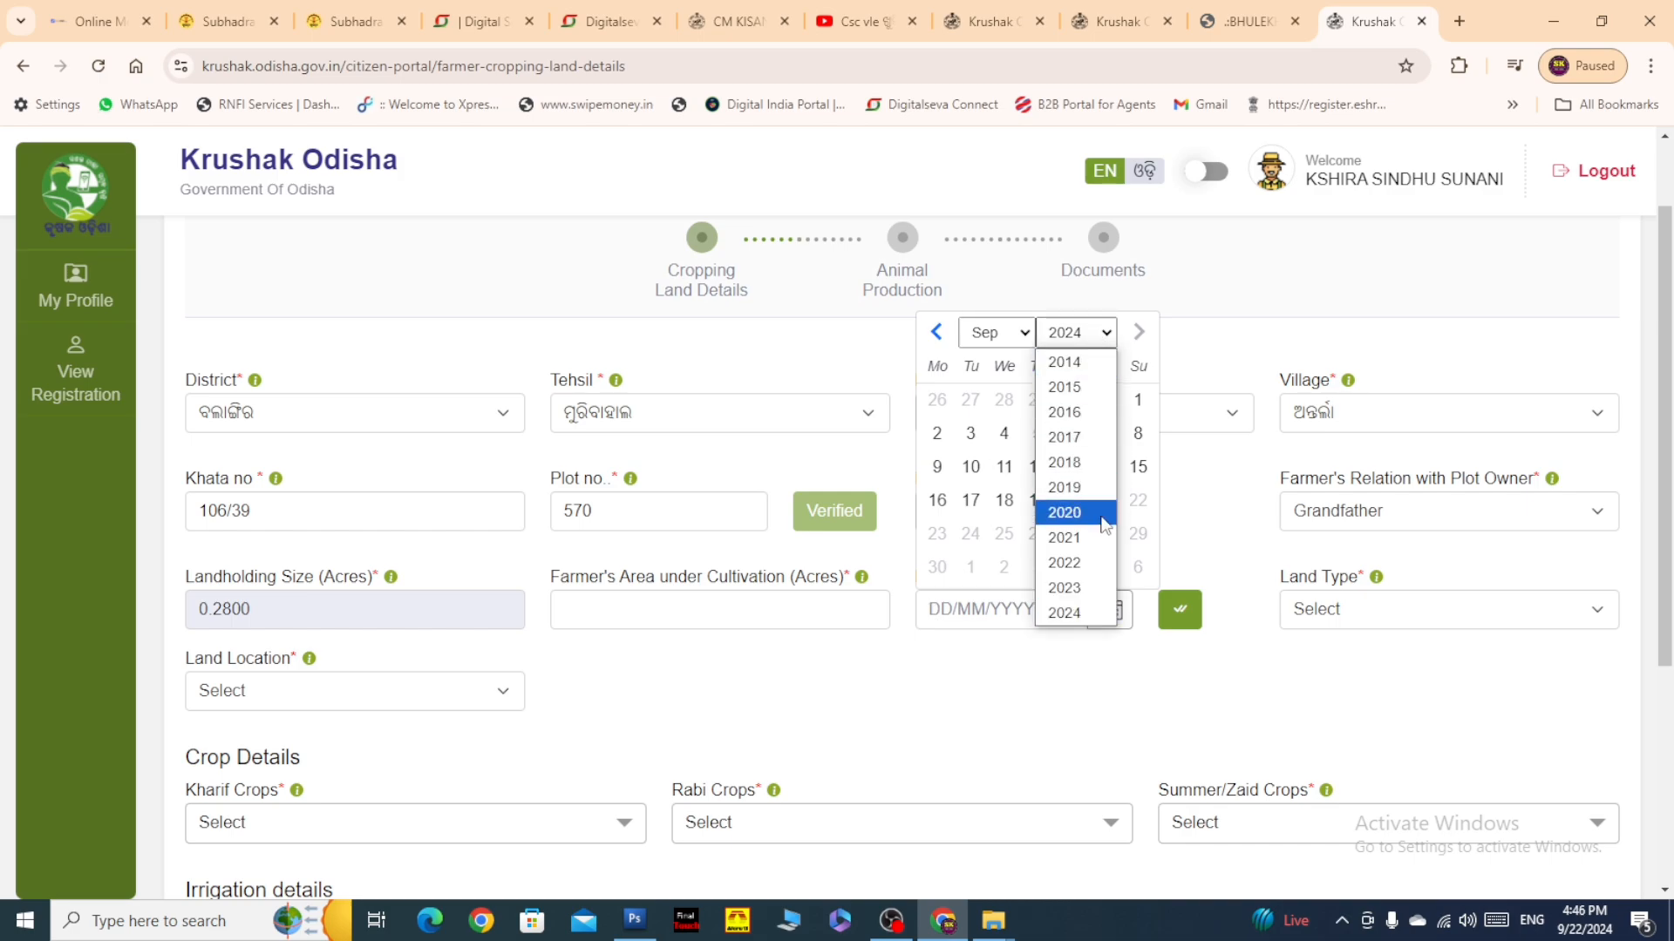
left_click(1077, 462)
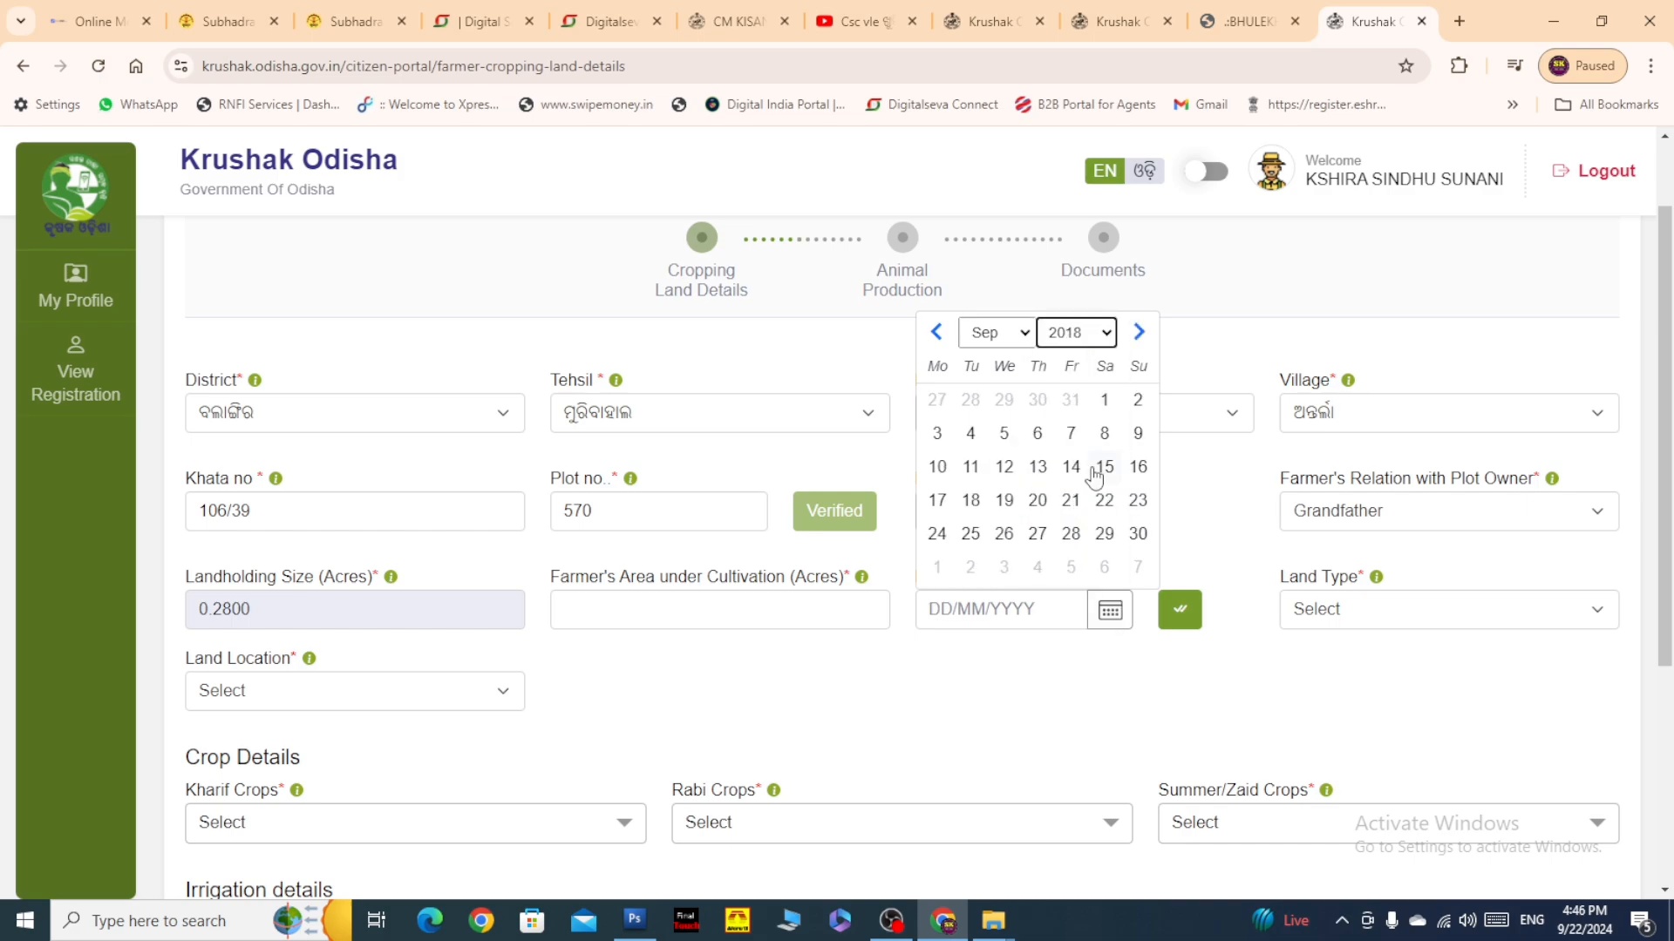
left_click(1005, 435)
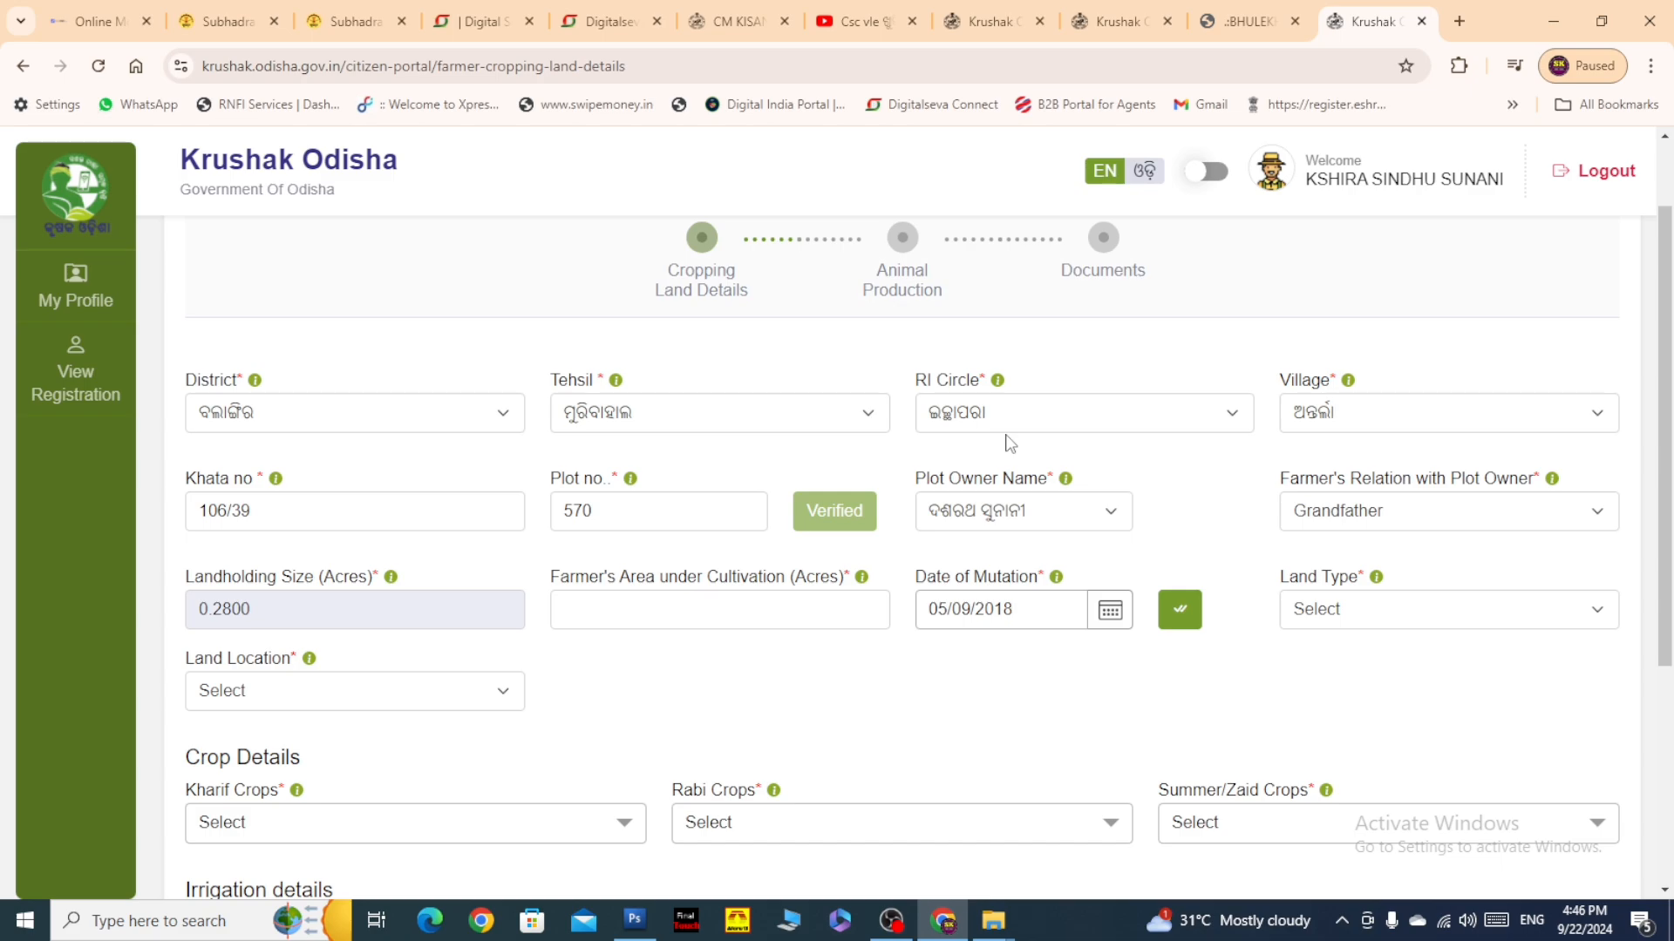
Set the plot's land type to Low land and its land location to Rural
left_click(1339, 617)
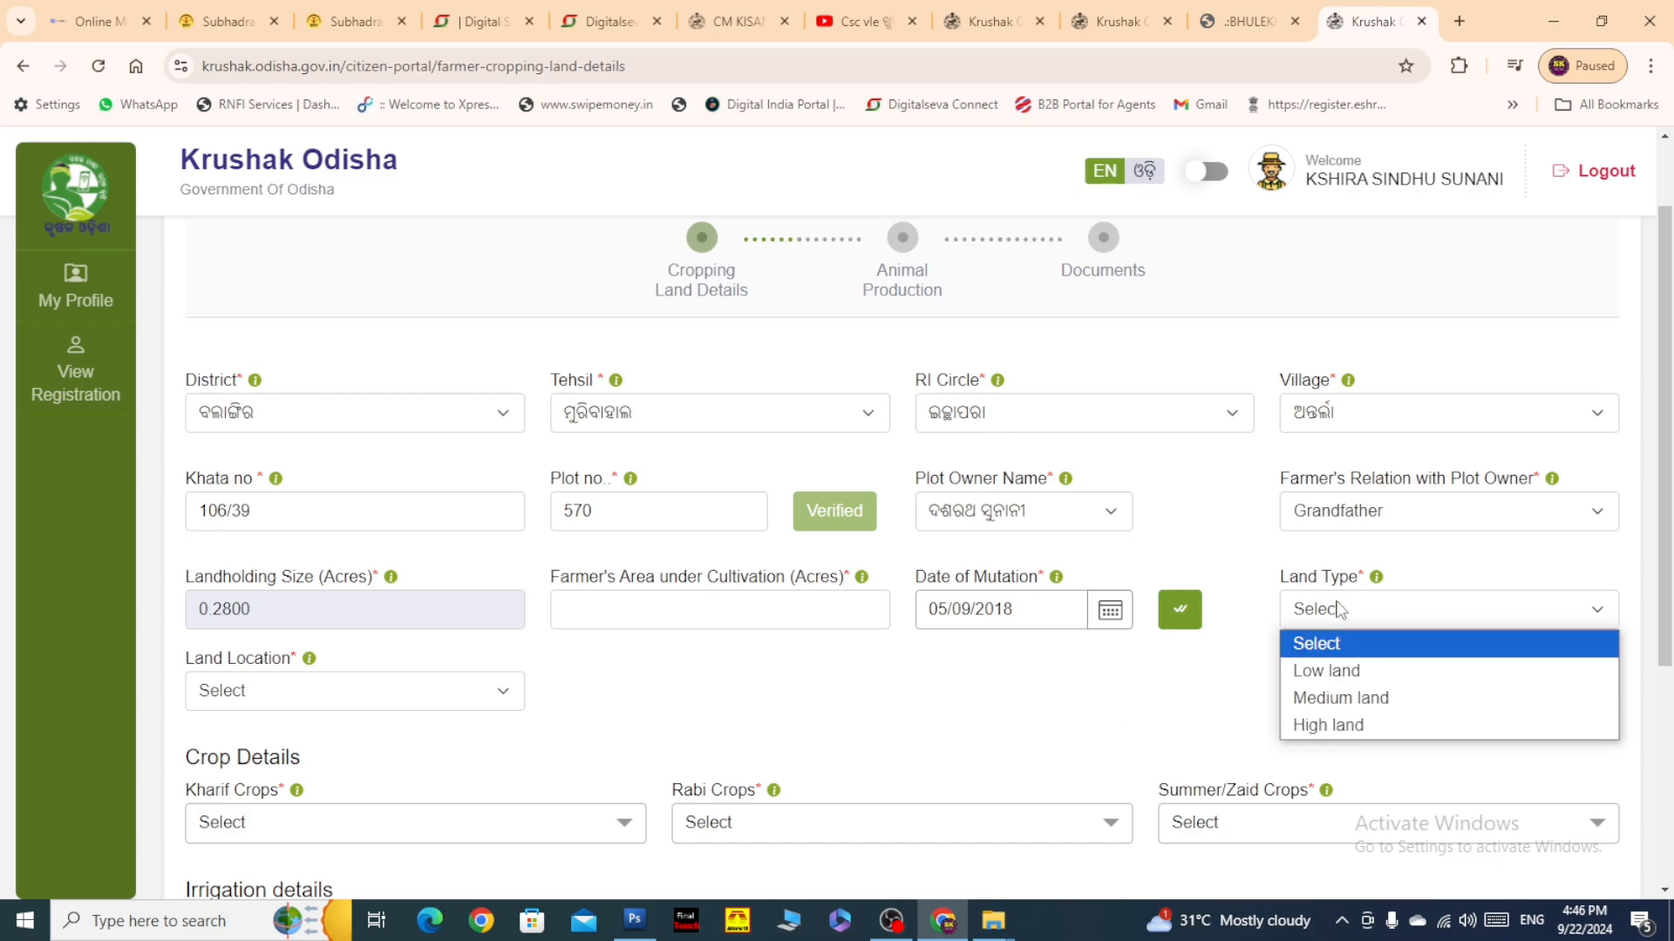
left_click(1347, 672)
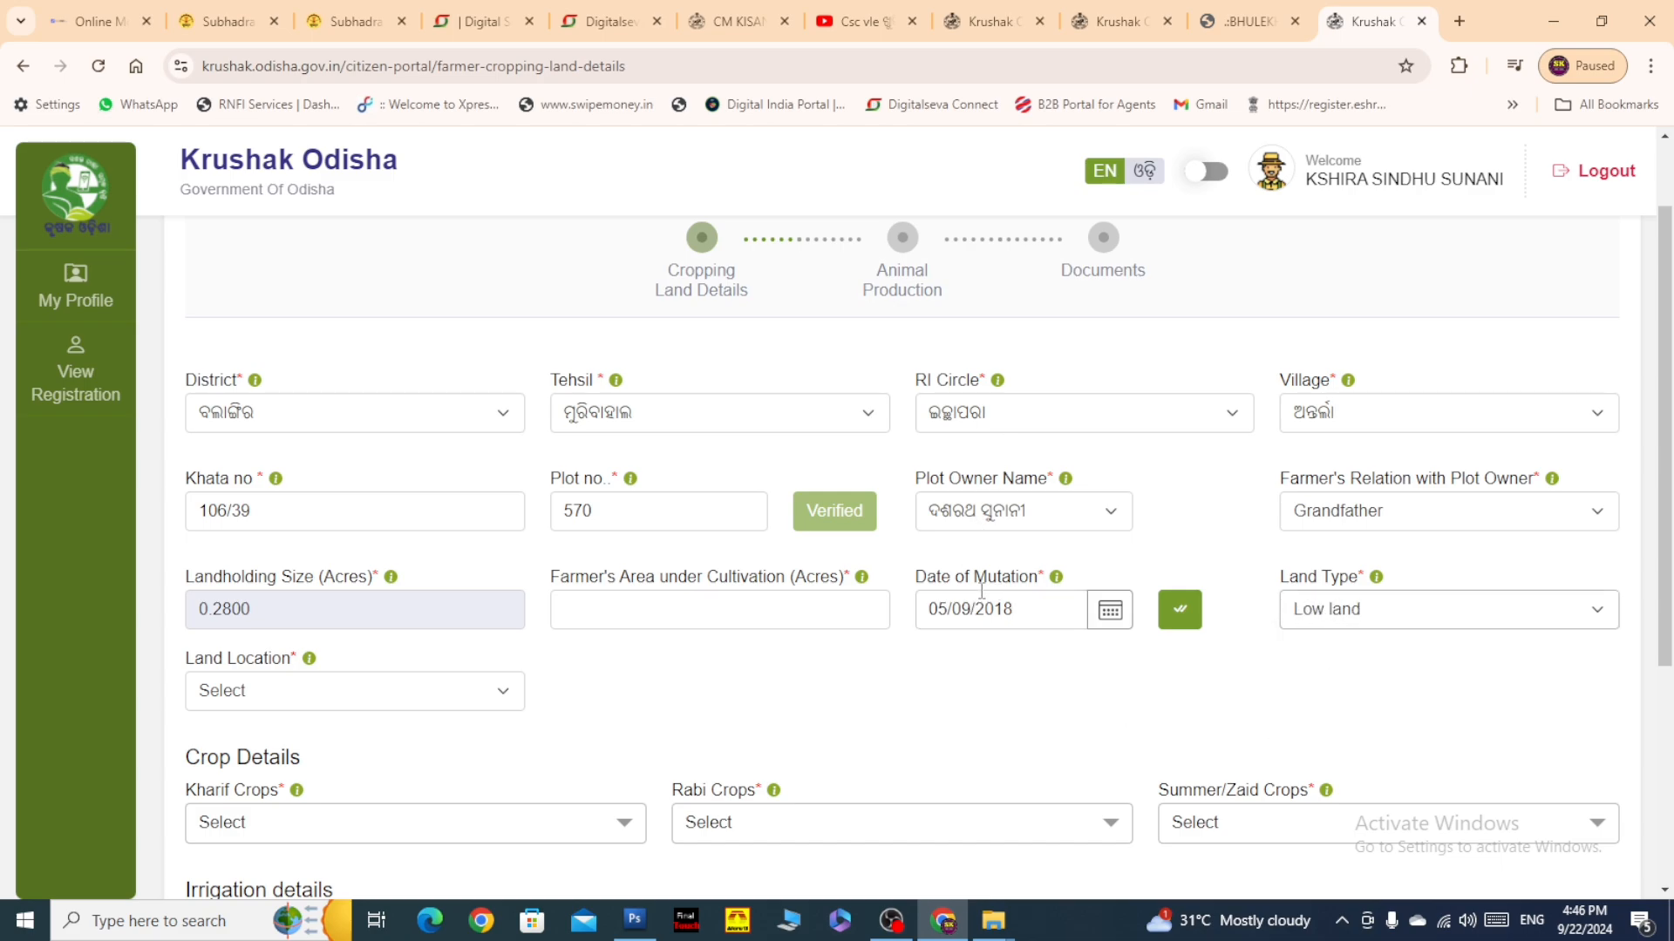
scroll(982, 591, "down", 1)
left_click(277, 593)
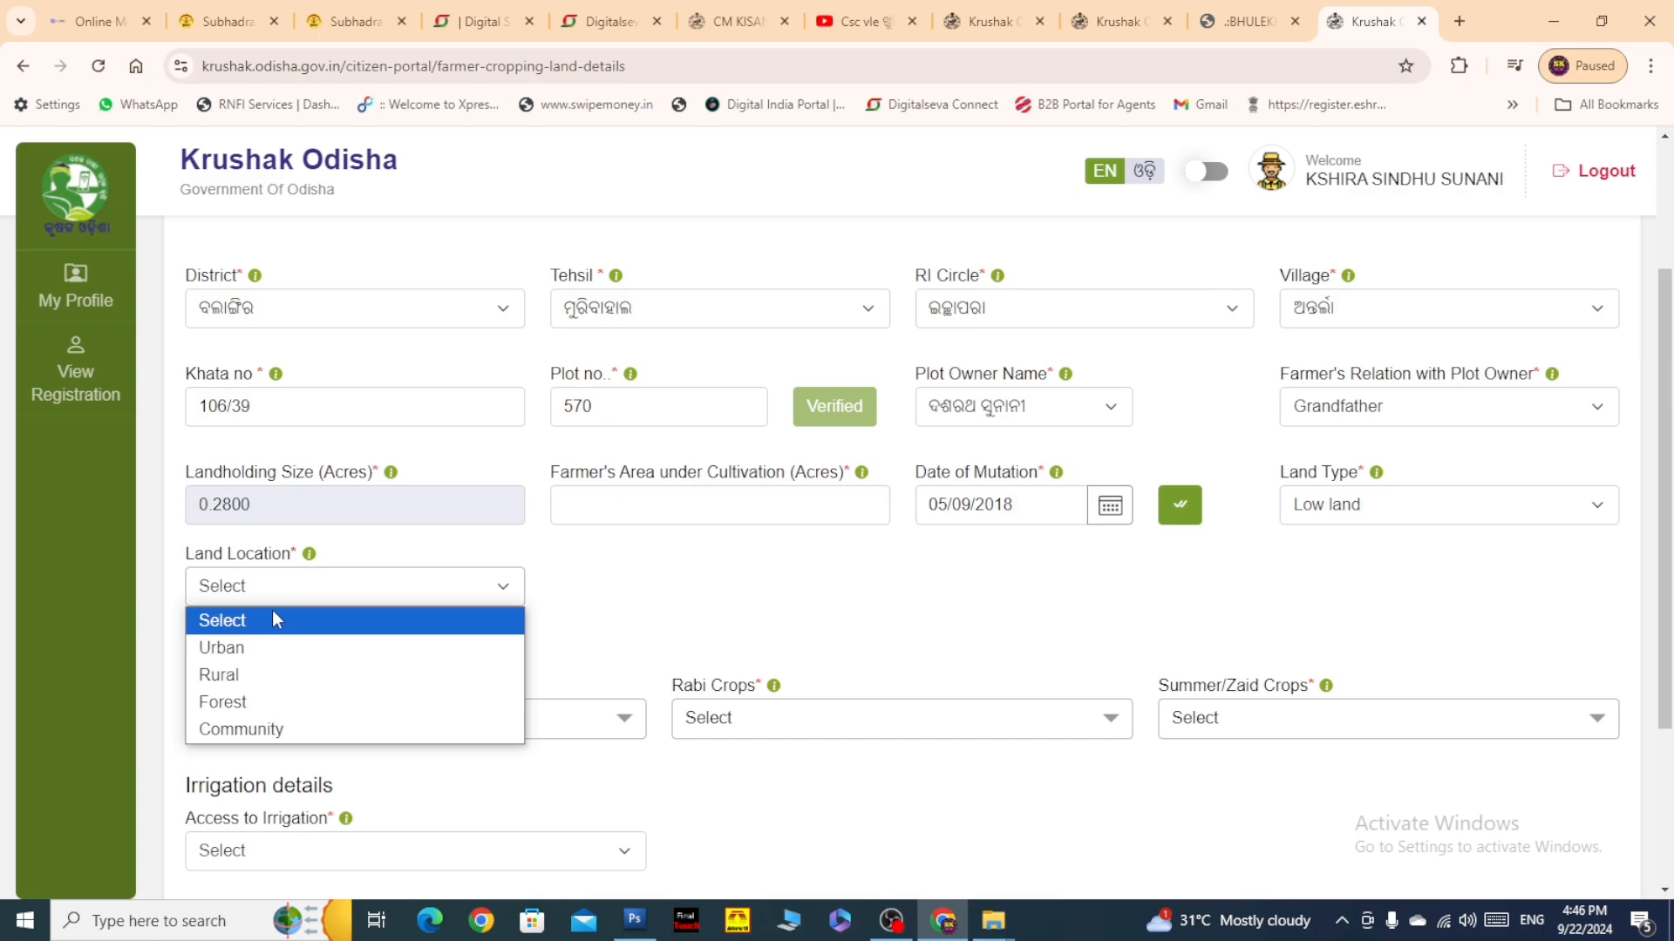
left_click(264, 680)
Set the plot's access to irrigation to No
scroll(344, 646, "down", 2)
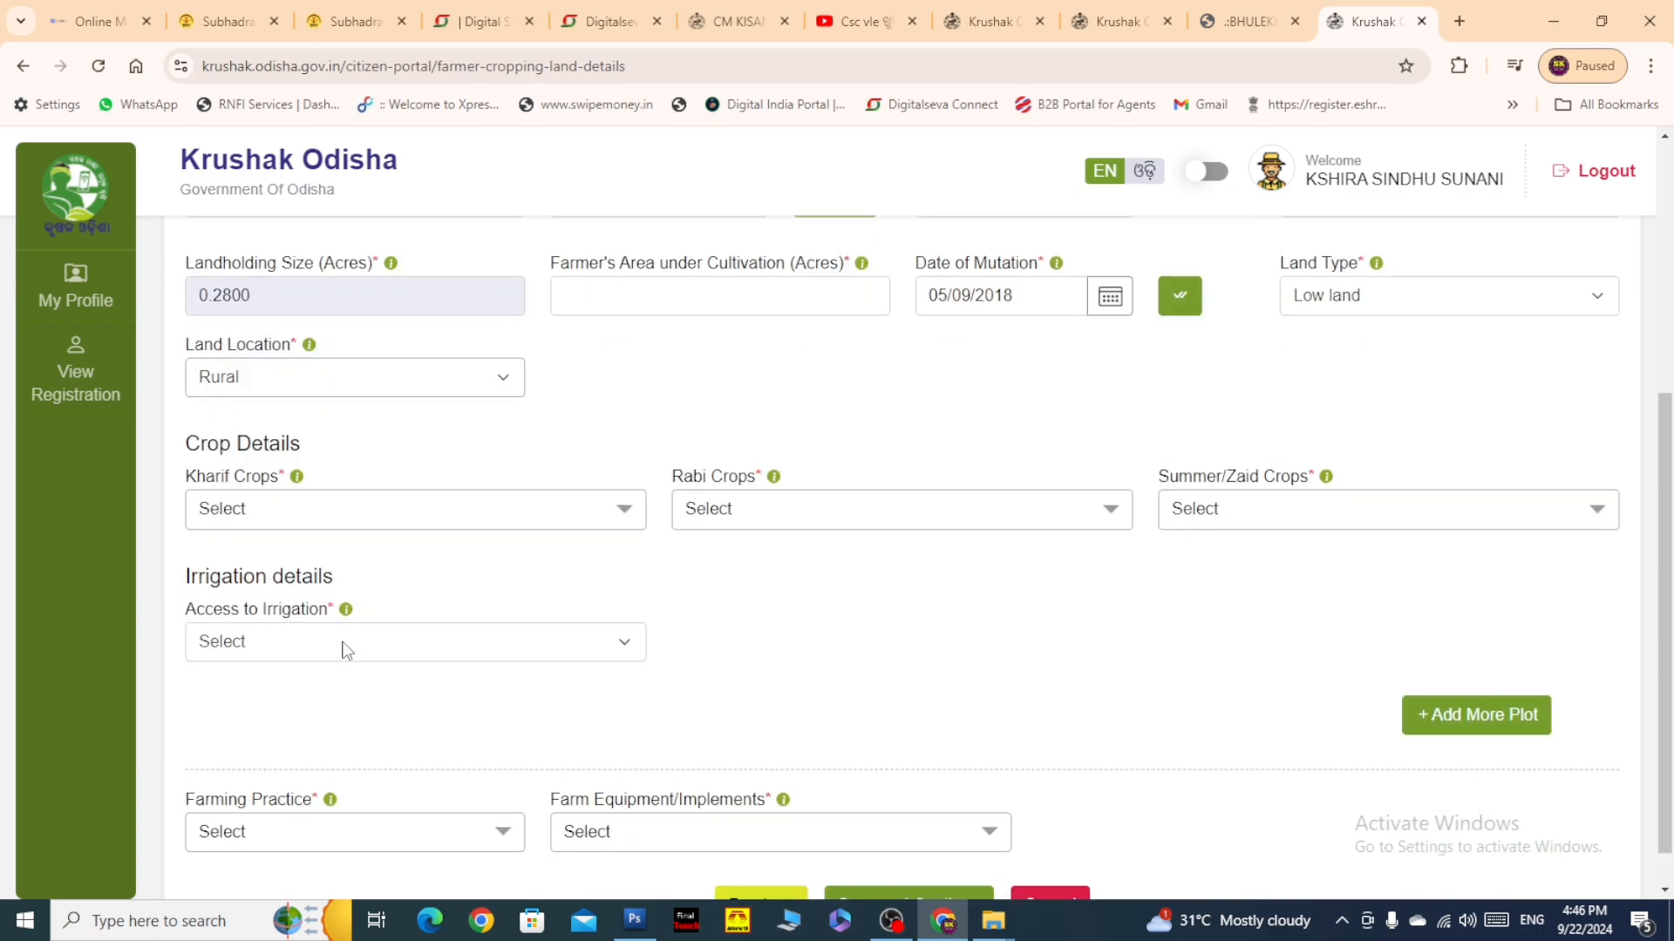
left_click(327, 645)
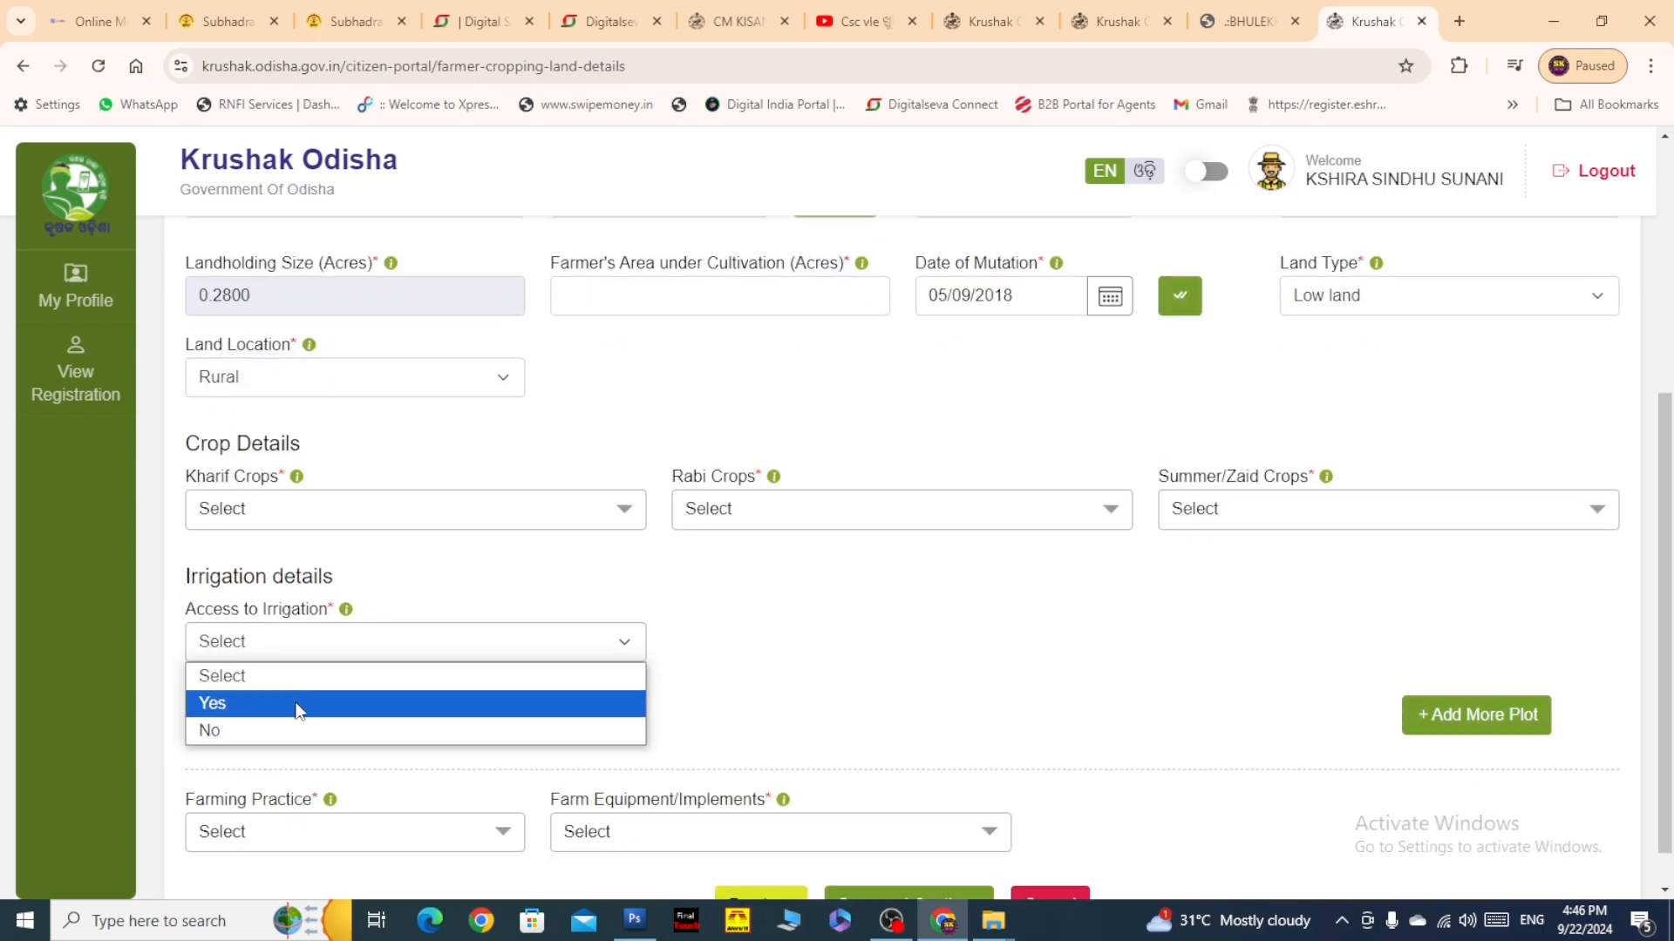
left_click(291, 729)
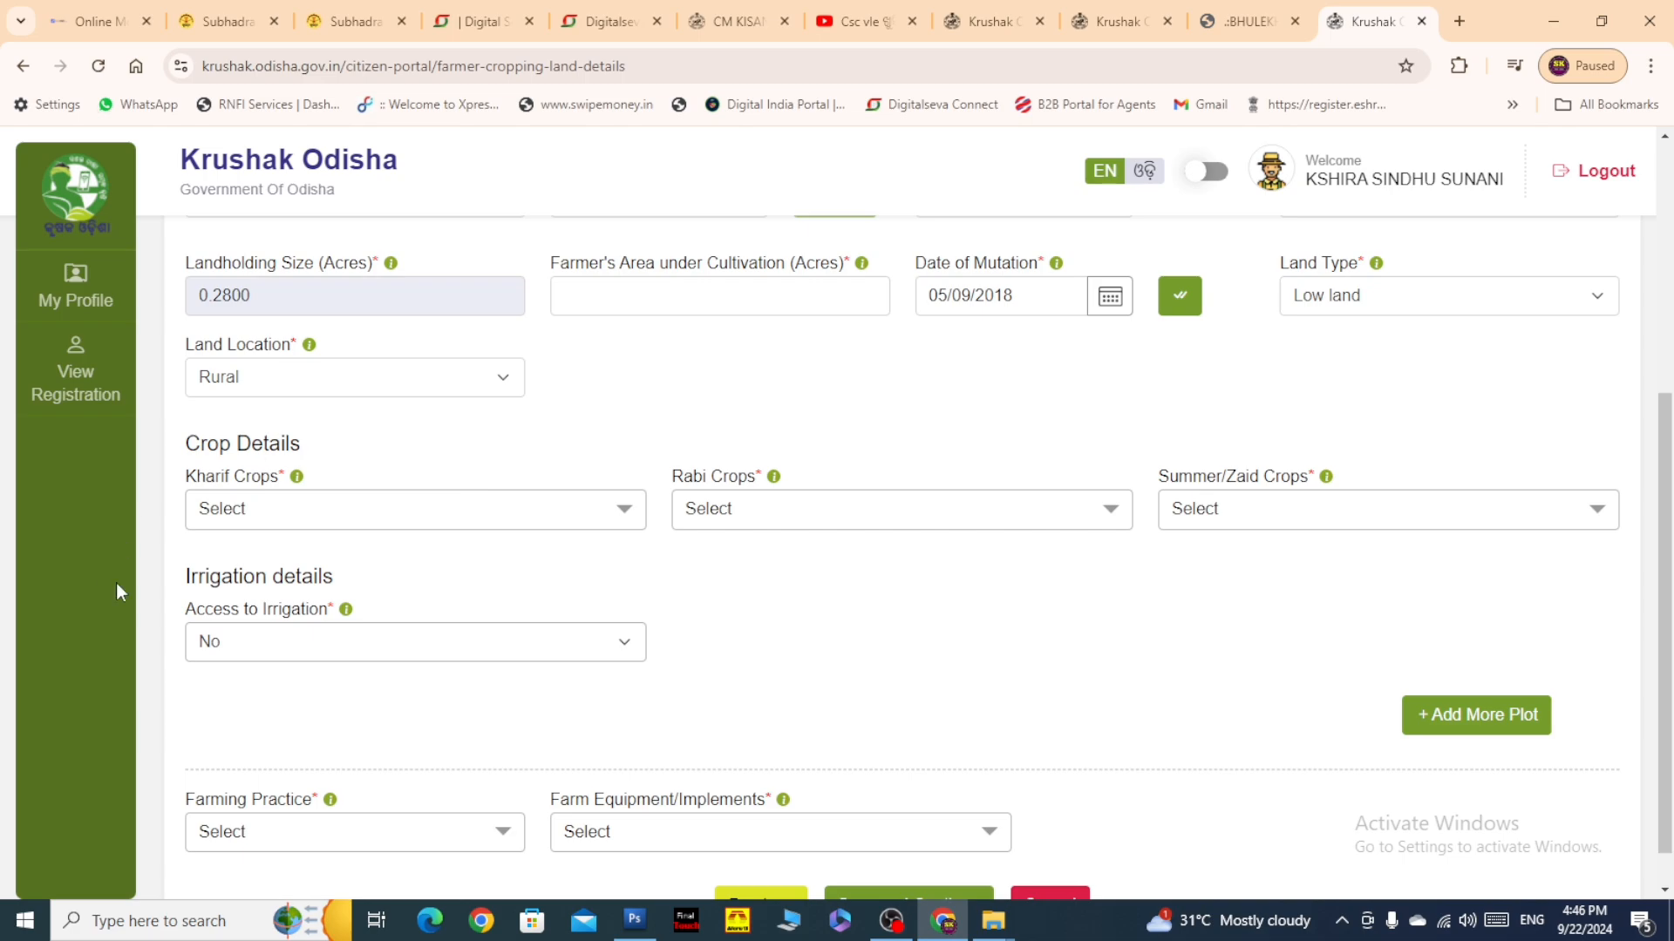
Choose Paddy as the plot's Kharif crop
left_click(324, 523)
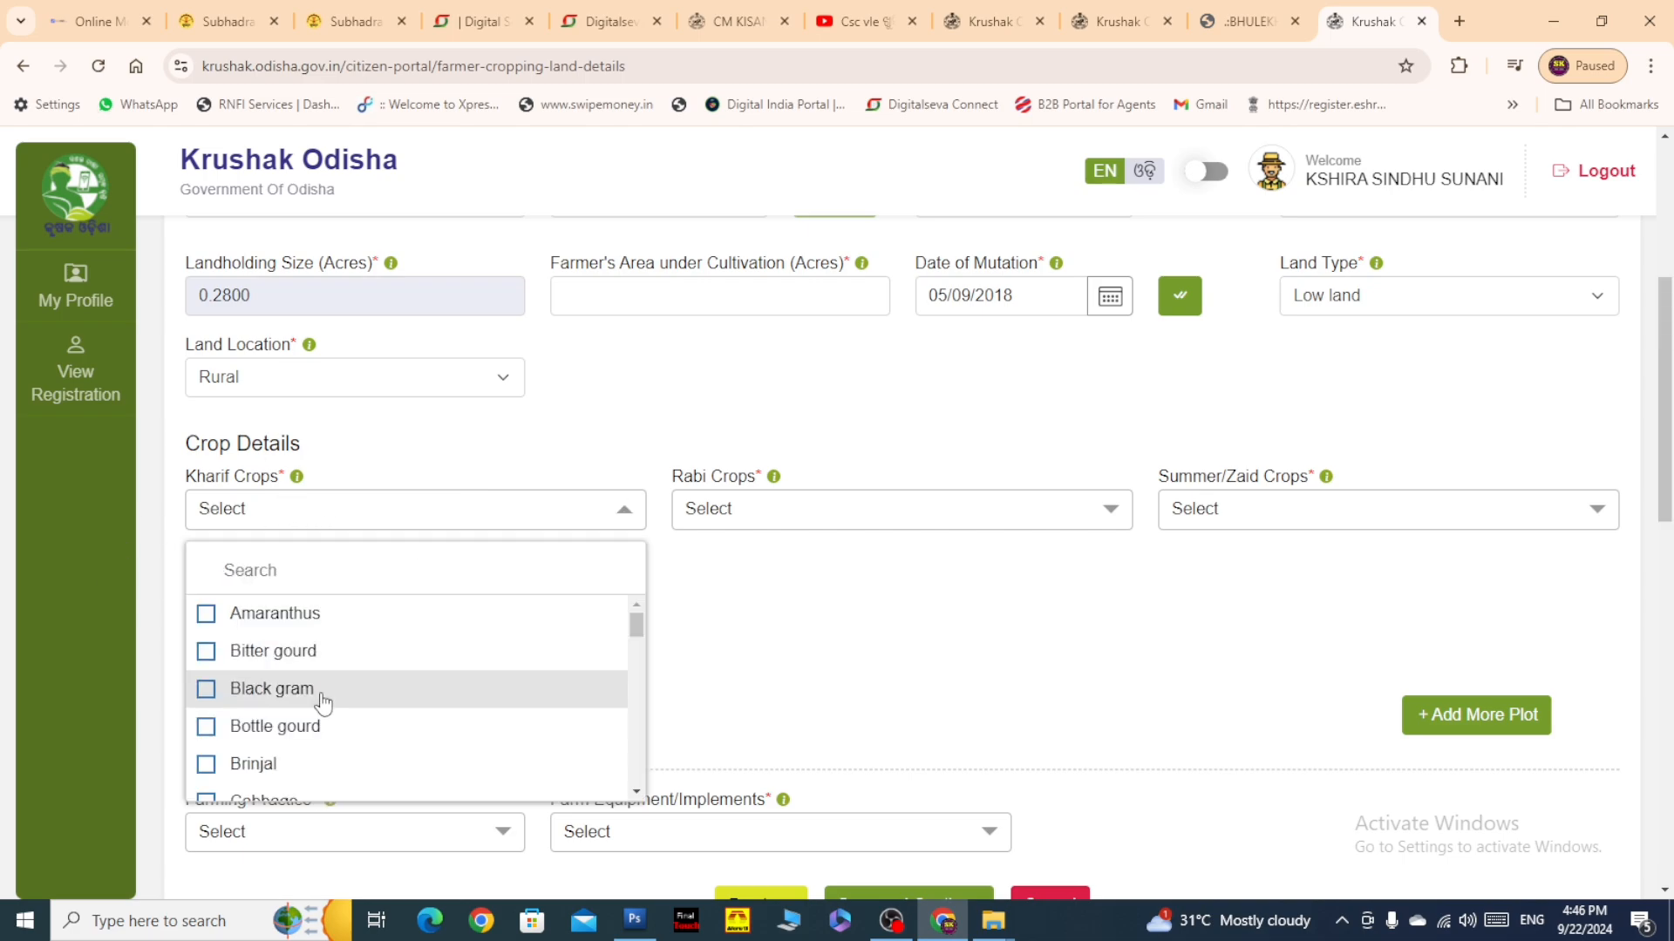
scroll(323, 703, "down", 1)
scroll(323, 702, "down", 1)
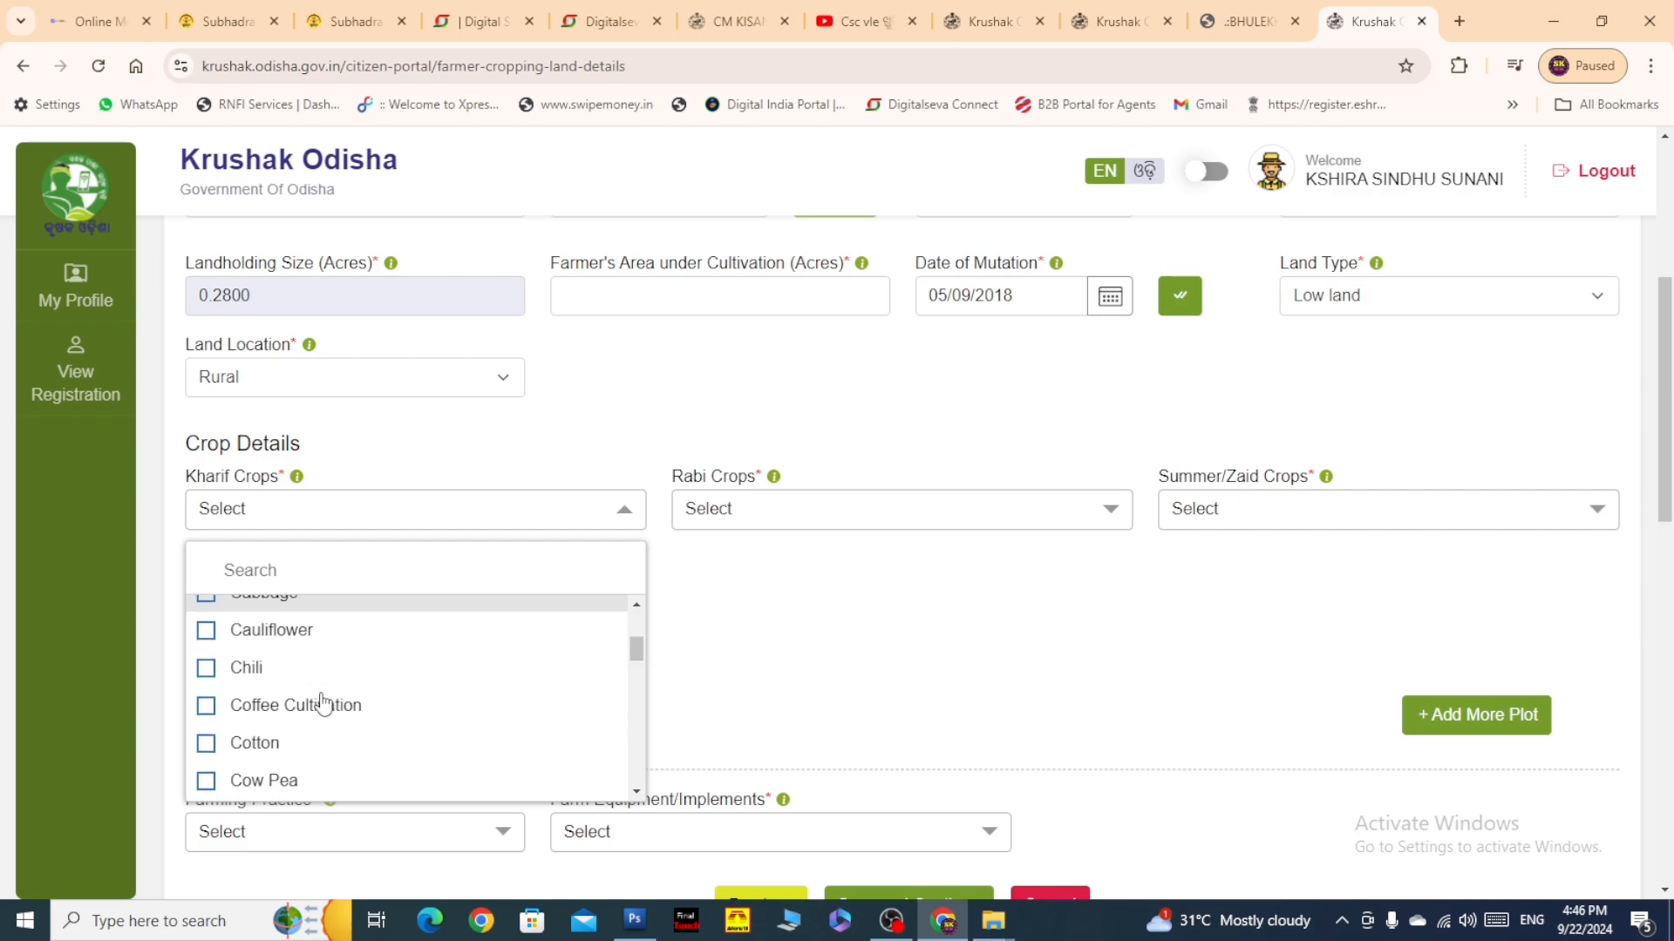
scroll(322, 711, "down", 2)
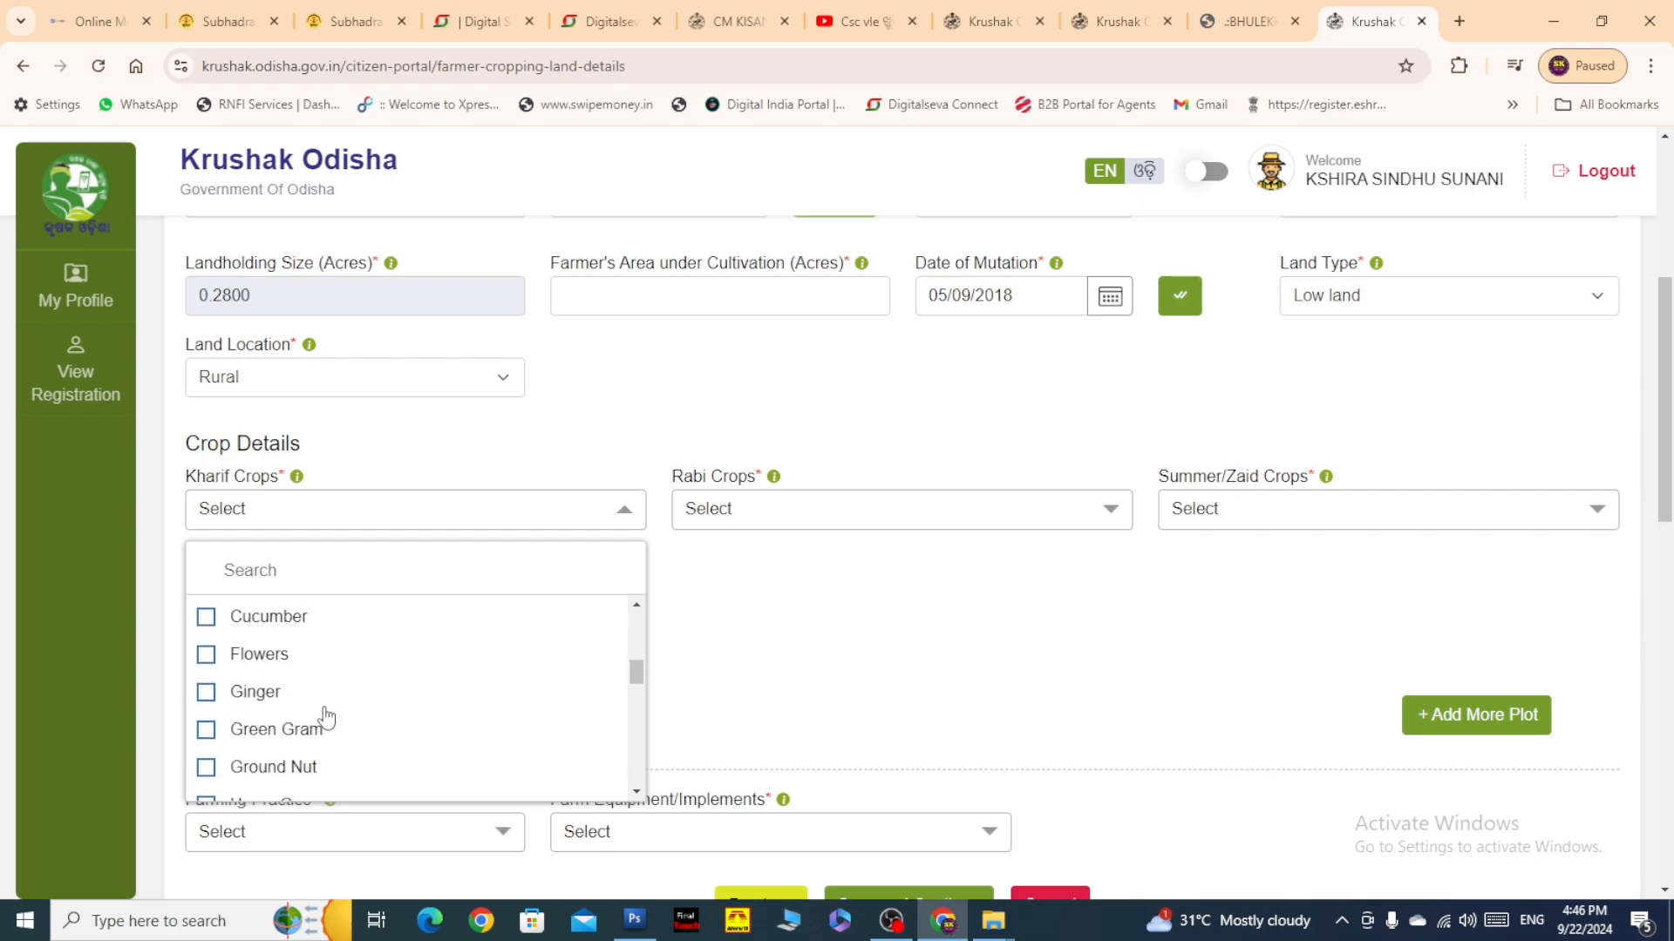
scroll(321, 714, "down", 2)
scroll(325, 716, "down", 1)
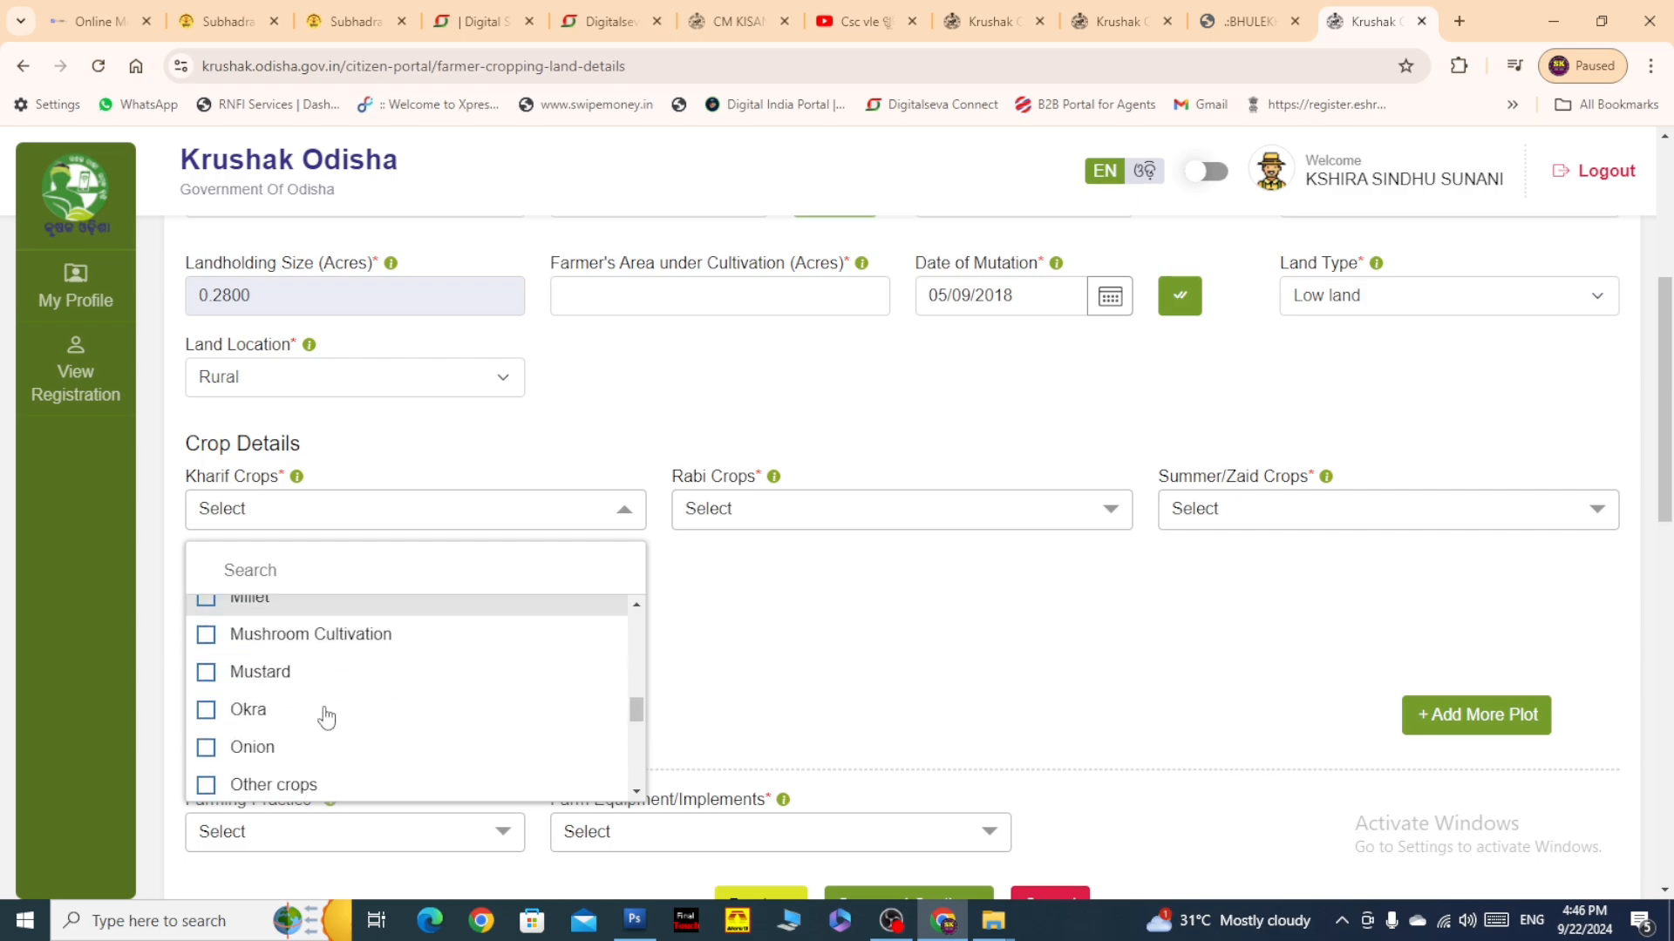
scroll(329, 715, "down", 2)
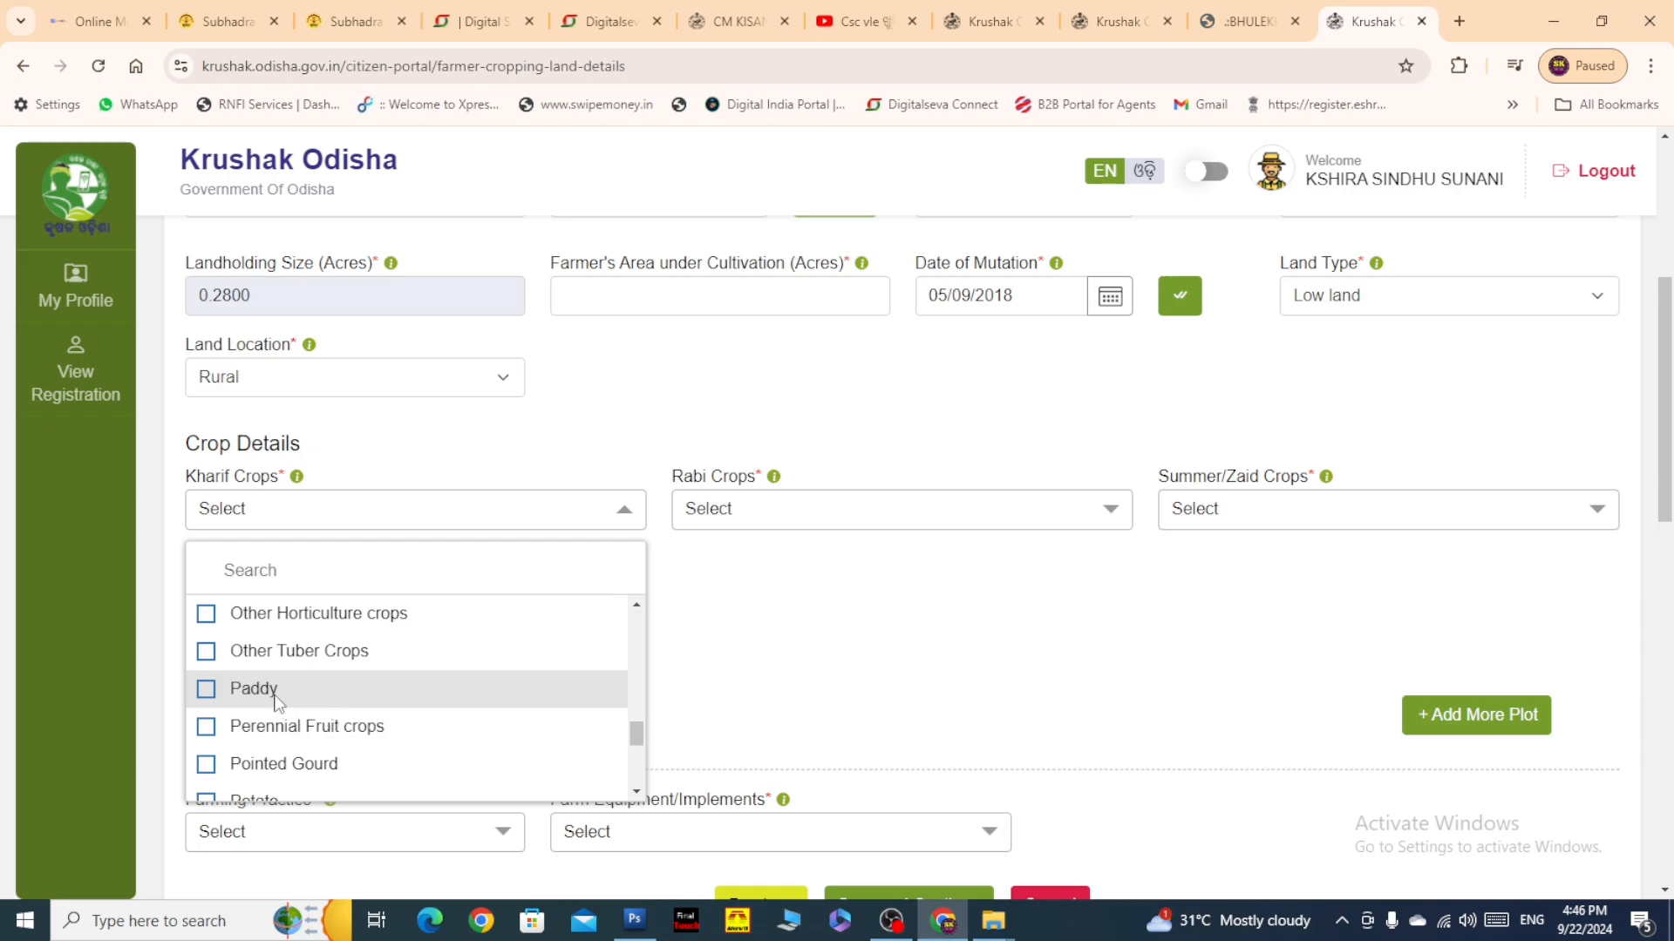
left_click(392, 689)
Choose Black gram as the Rabi crop and Bottle gourd as the Summer/Zaid crop
left_click(775, 511)
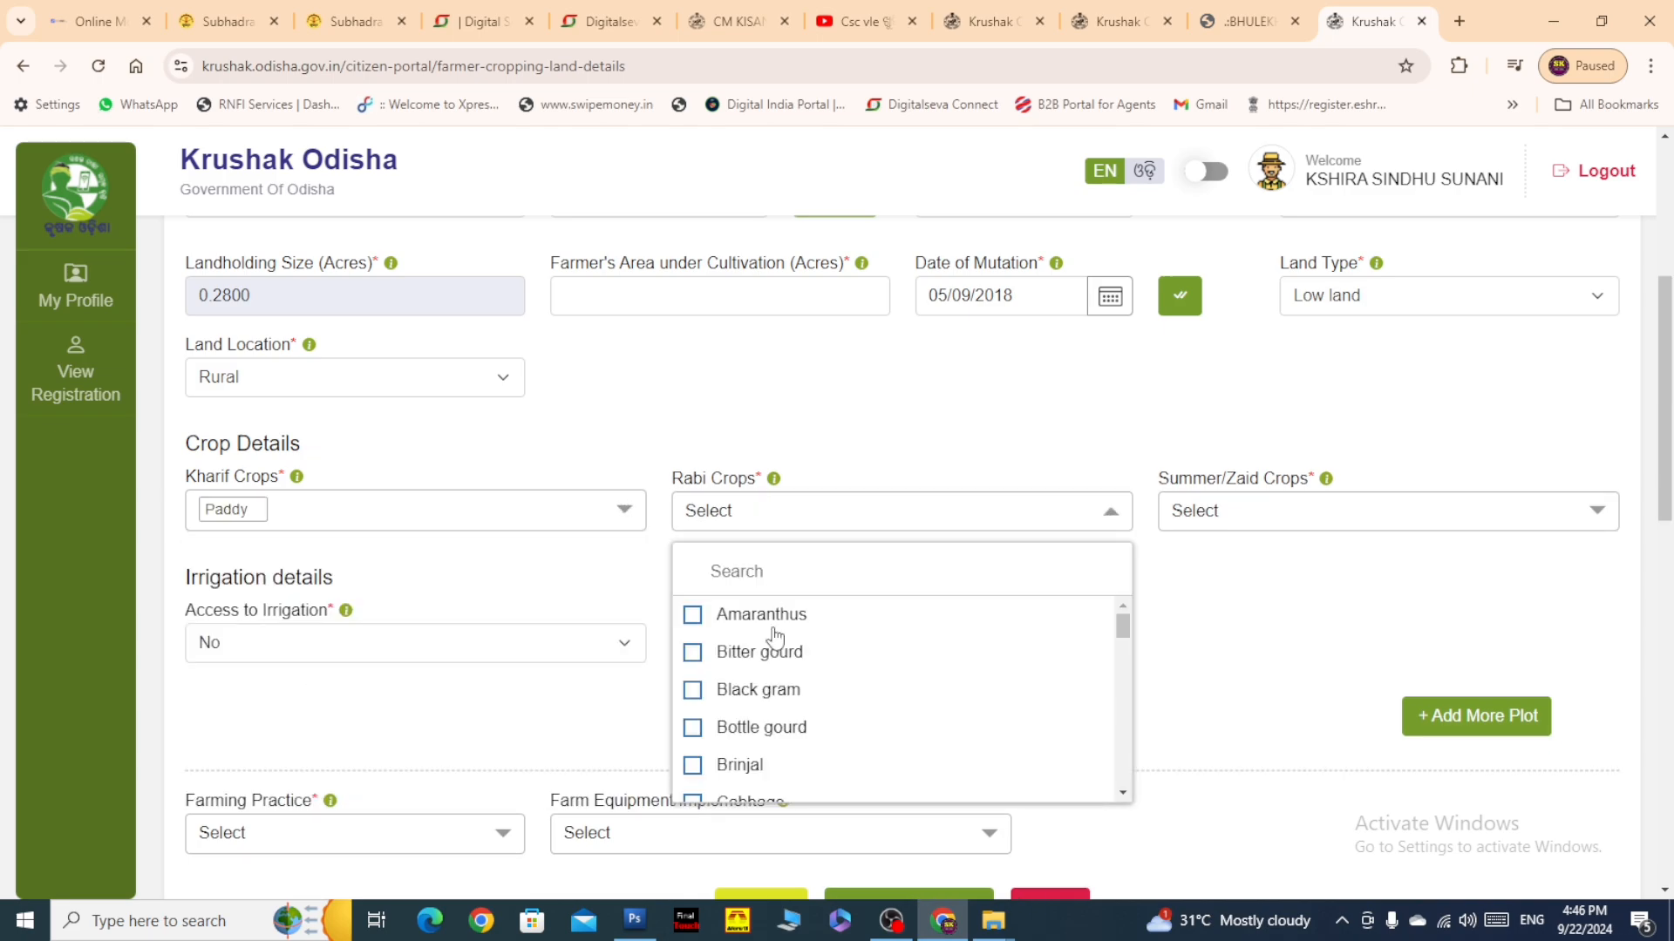
left_click(784, 693)
left_click(1290, 513)
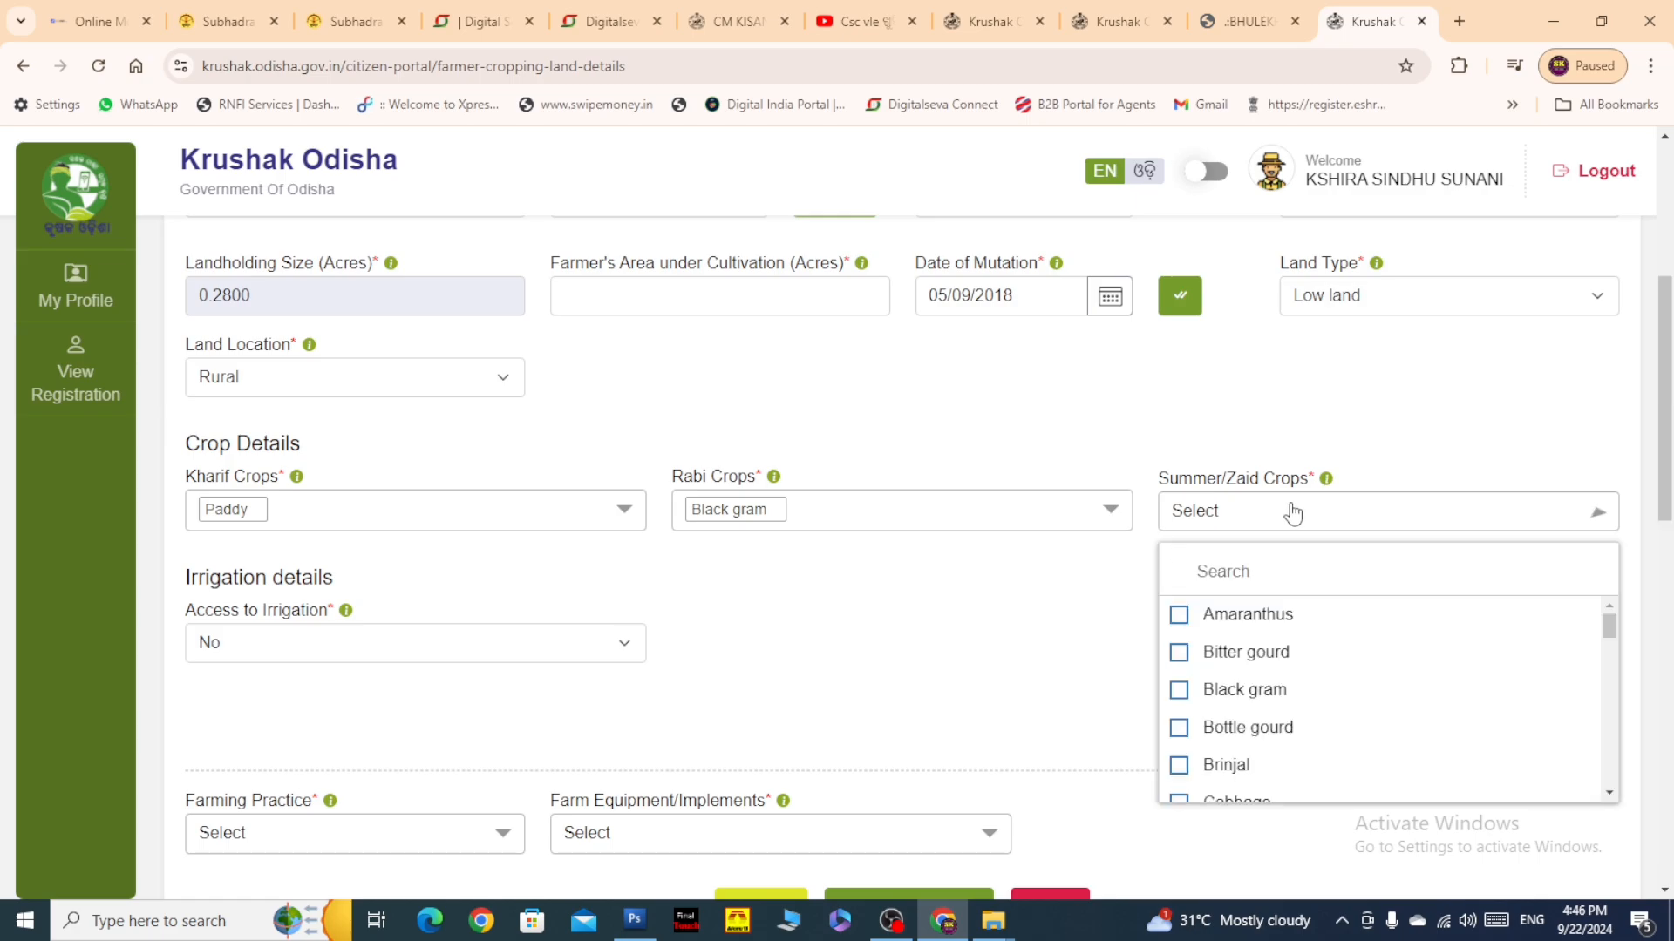
left_click(1269, 727)
Try to add another plot to the cropping land details and dismiss the notice
scroll(1072, 587, "down", 1)
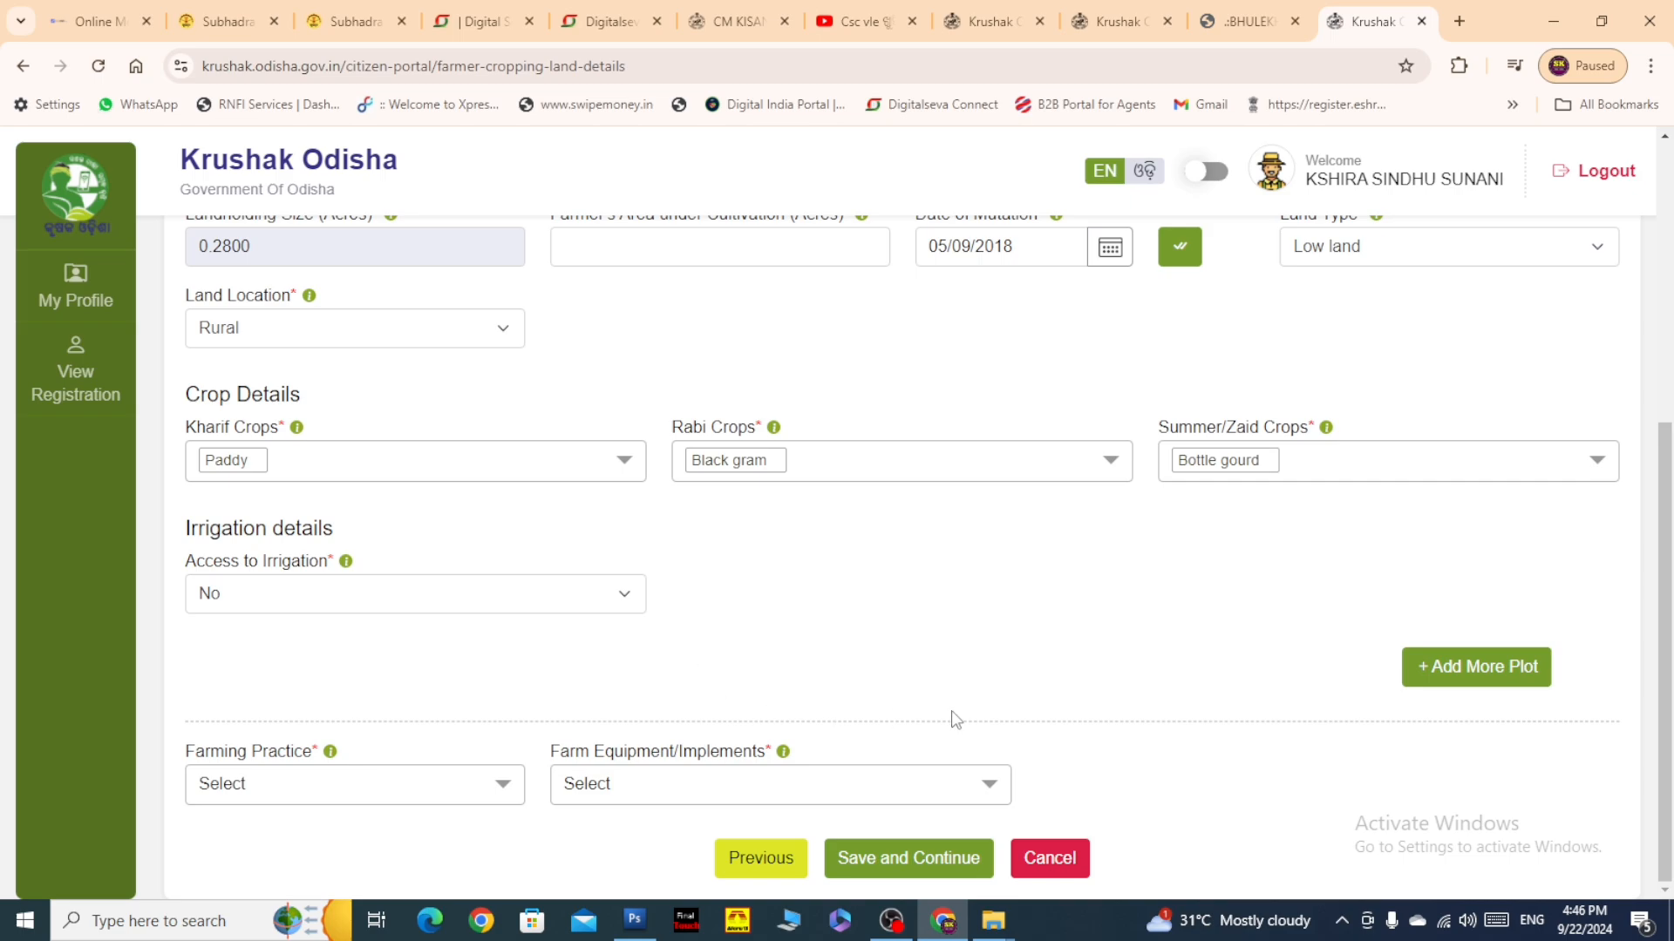
left_click(1463, 689)
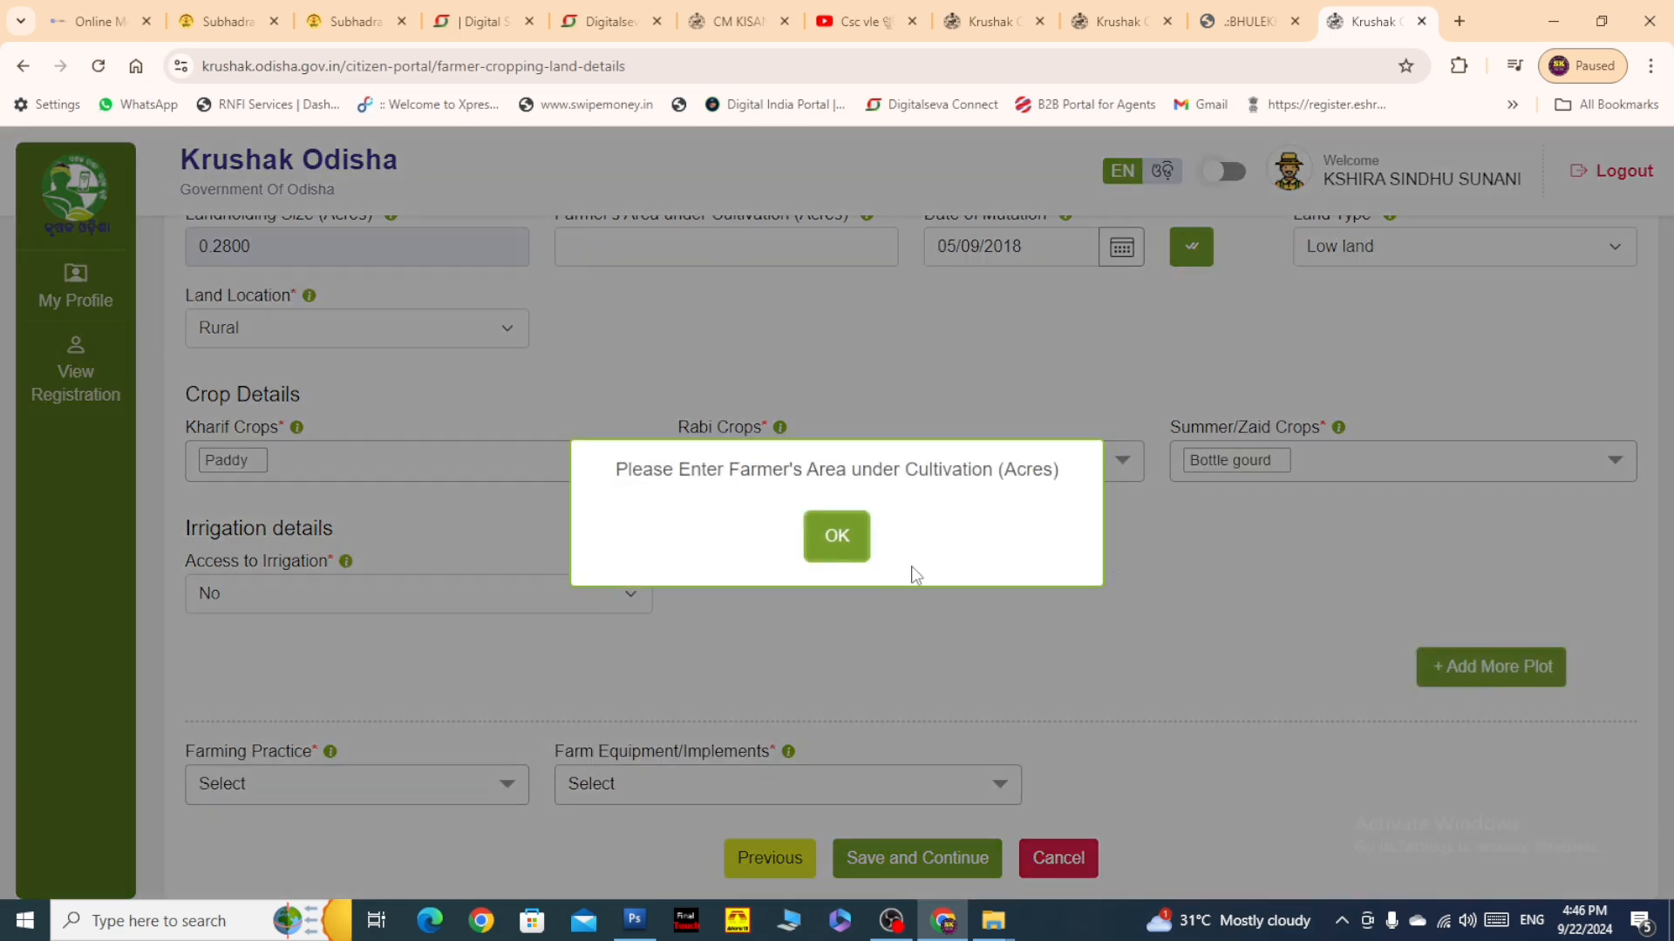
left_click(835, 537)
Set the farmer's area under cultivation to 0.28 acres and add another plot
scroll(706, 475, "up", 1)
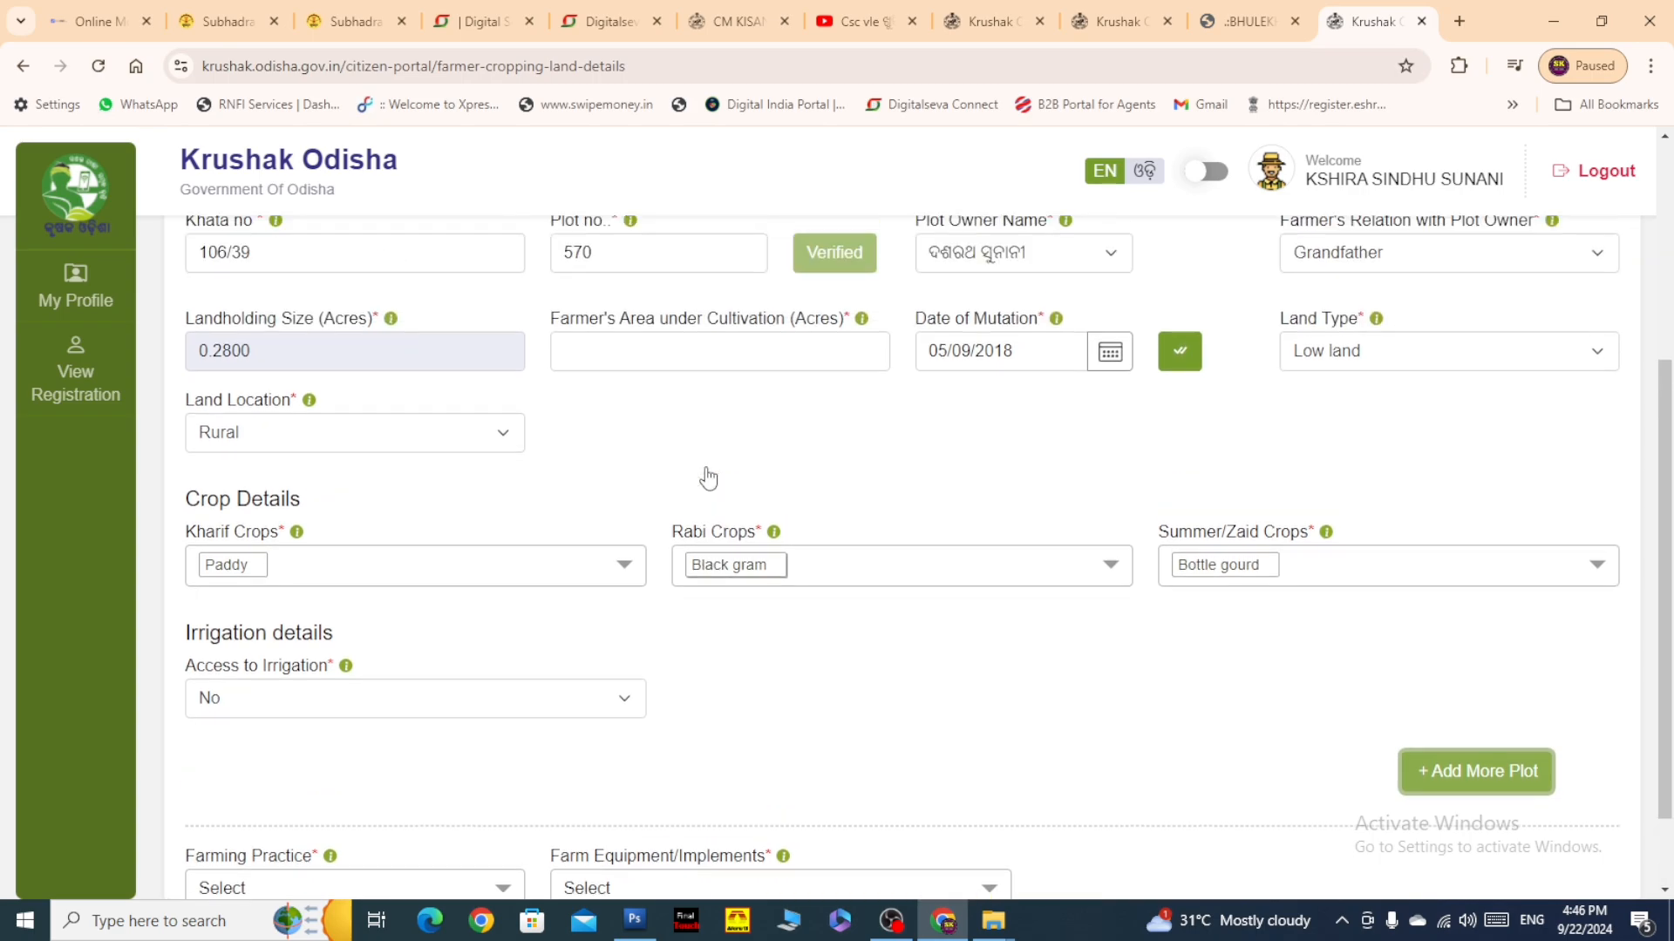
left_click(637, 351)
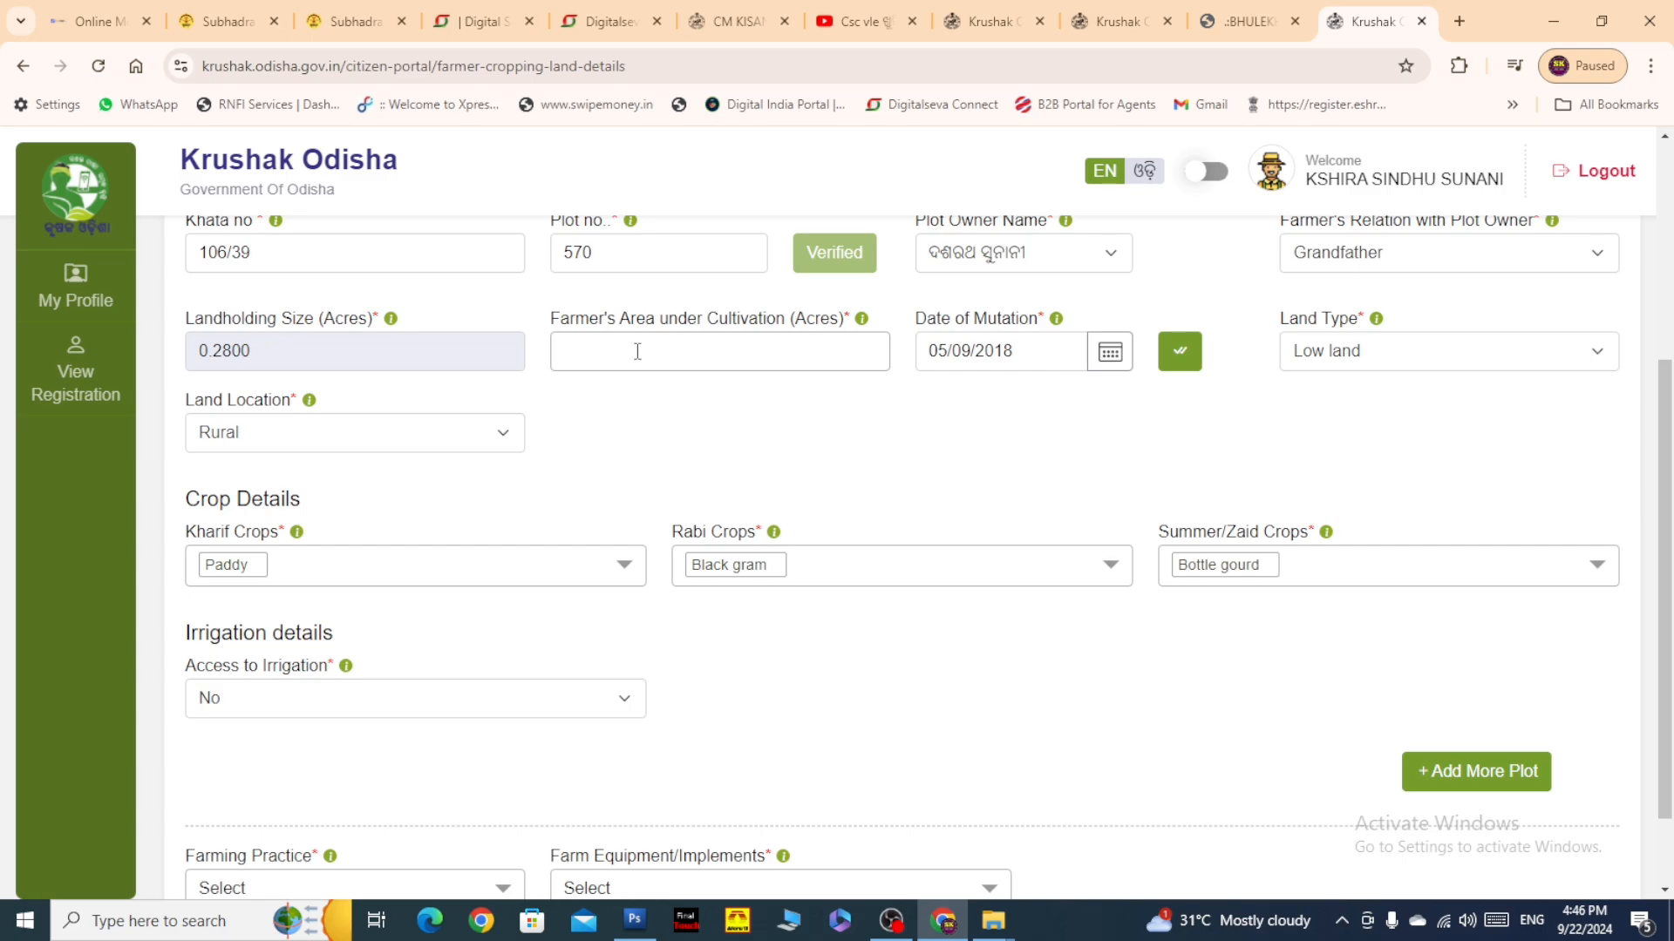
type("0.28")
left_click(1447, 772)
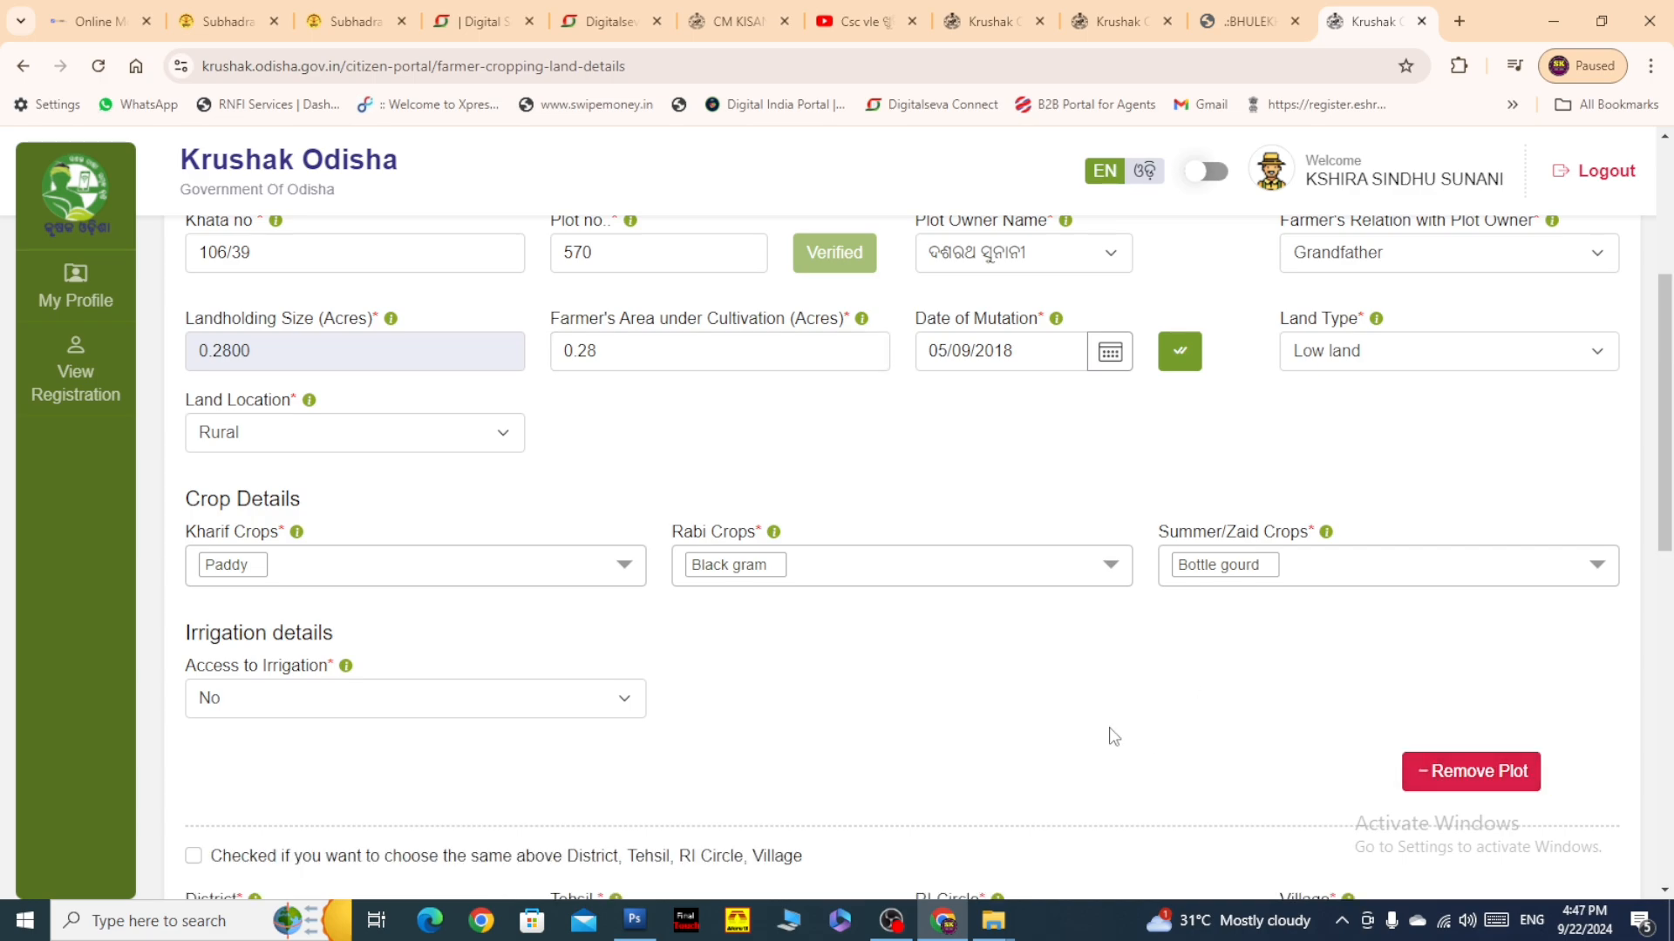
Set the second plot's district to ବଲାଙ୍ଗିର
scroll(1079, 698, "down", 2)
scroll(1081, 703, "down", 2)
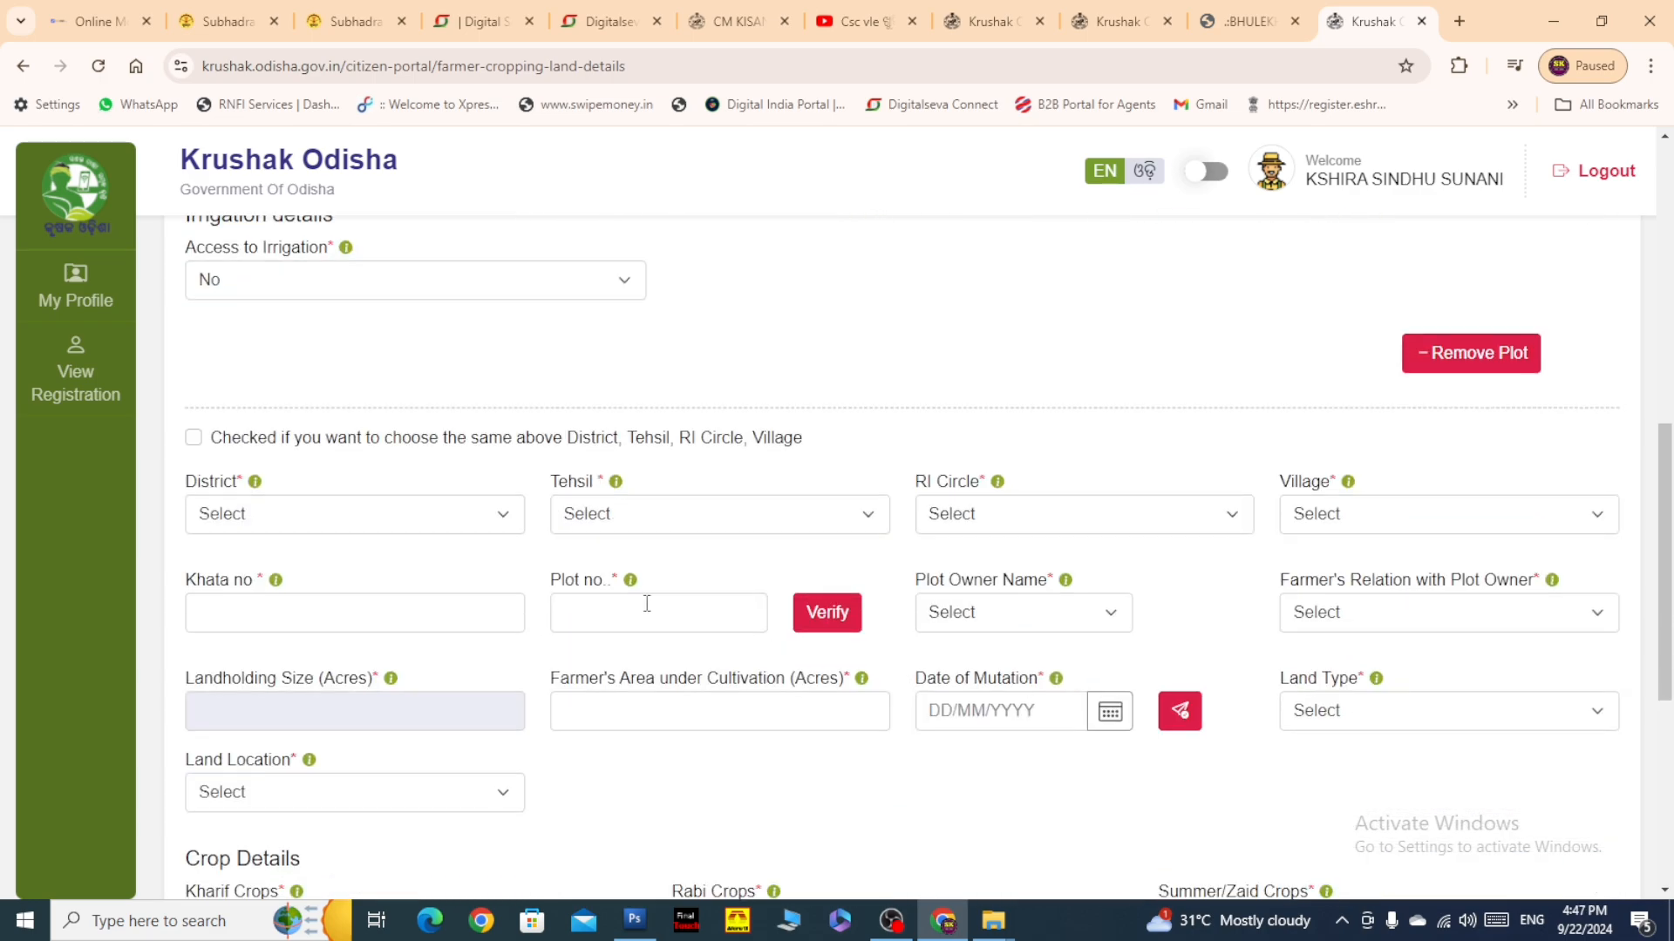
left_click(314, 513)
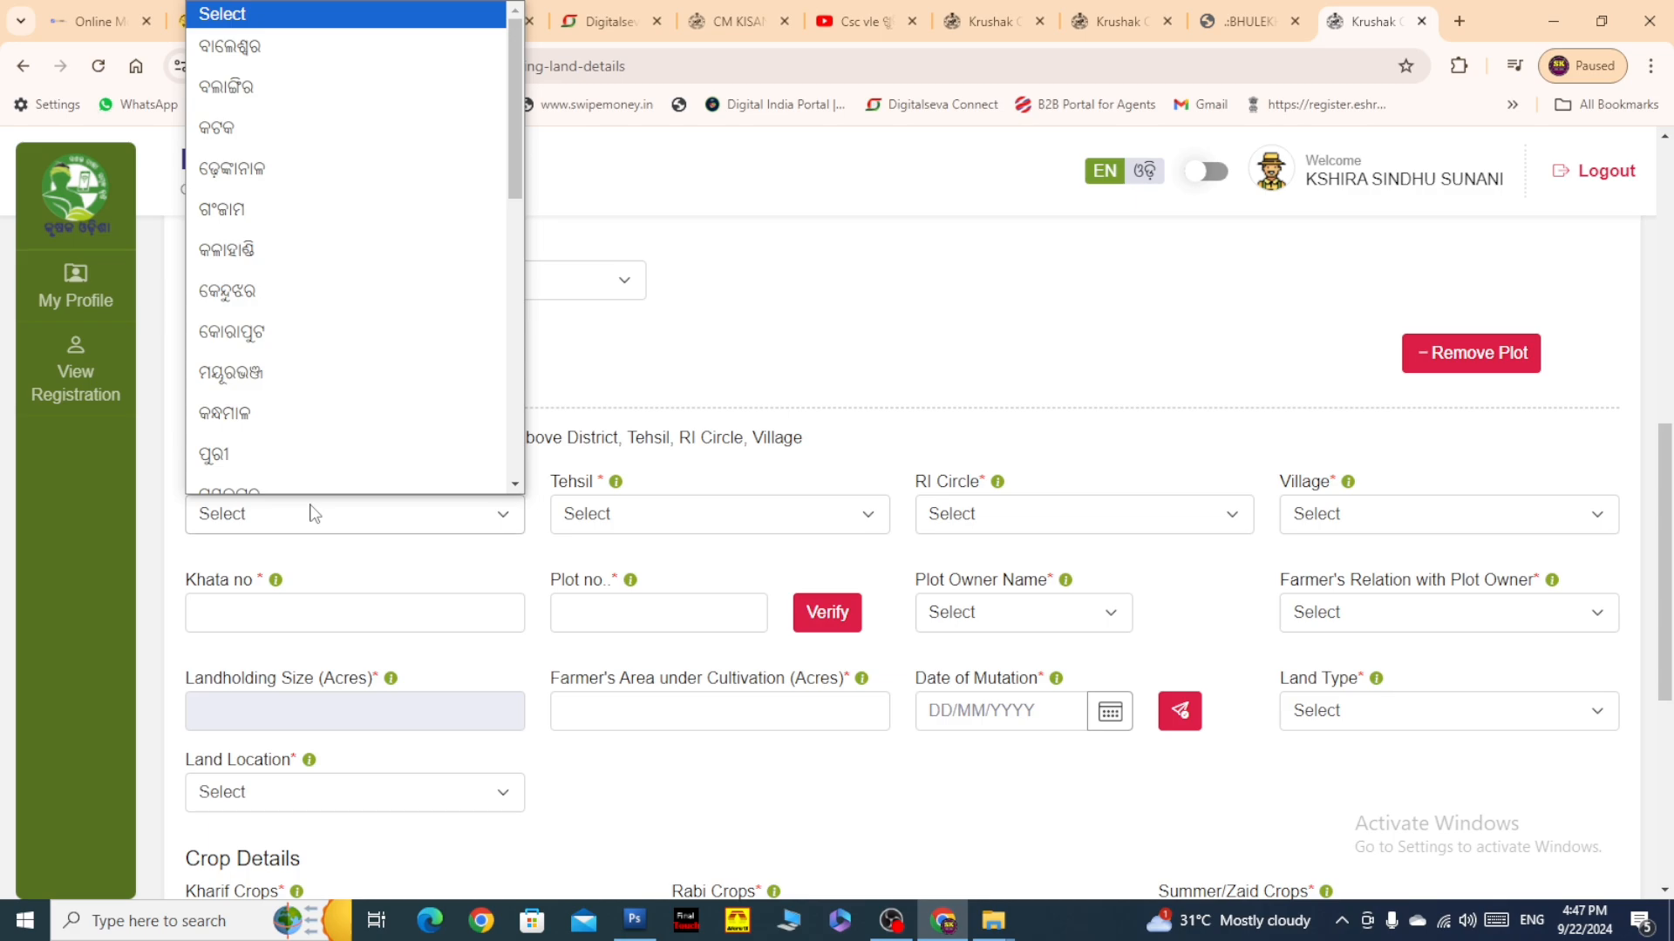
scroll(295, 385, "down", 8)
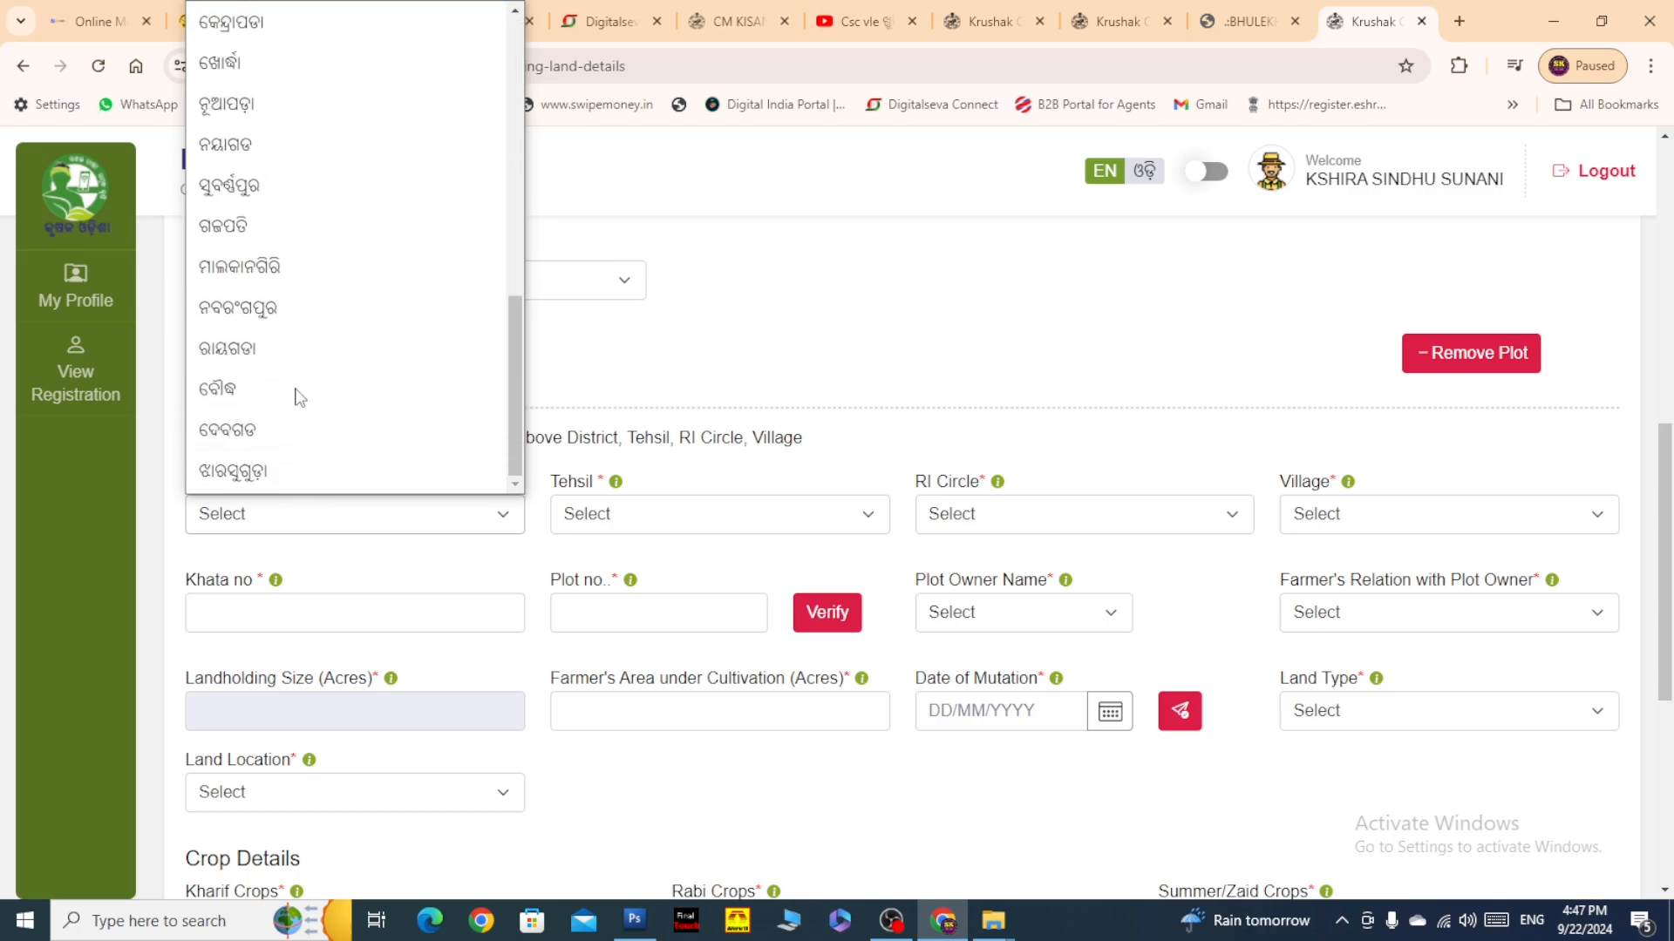
scroll(404, 327, "up", 5)
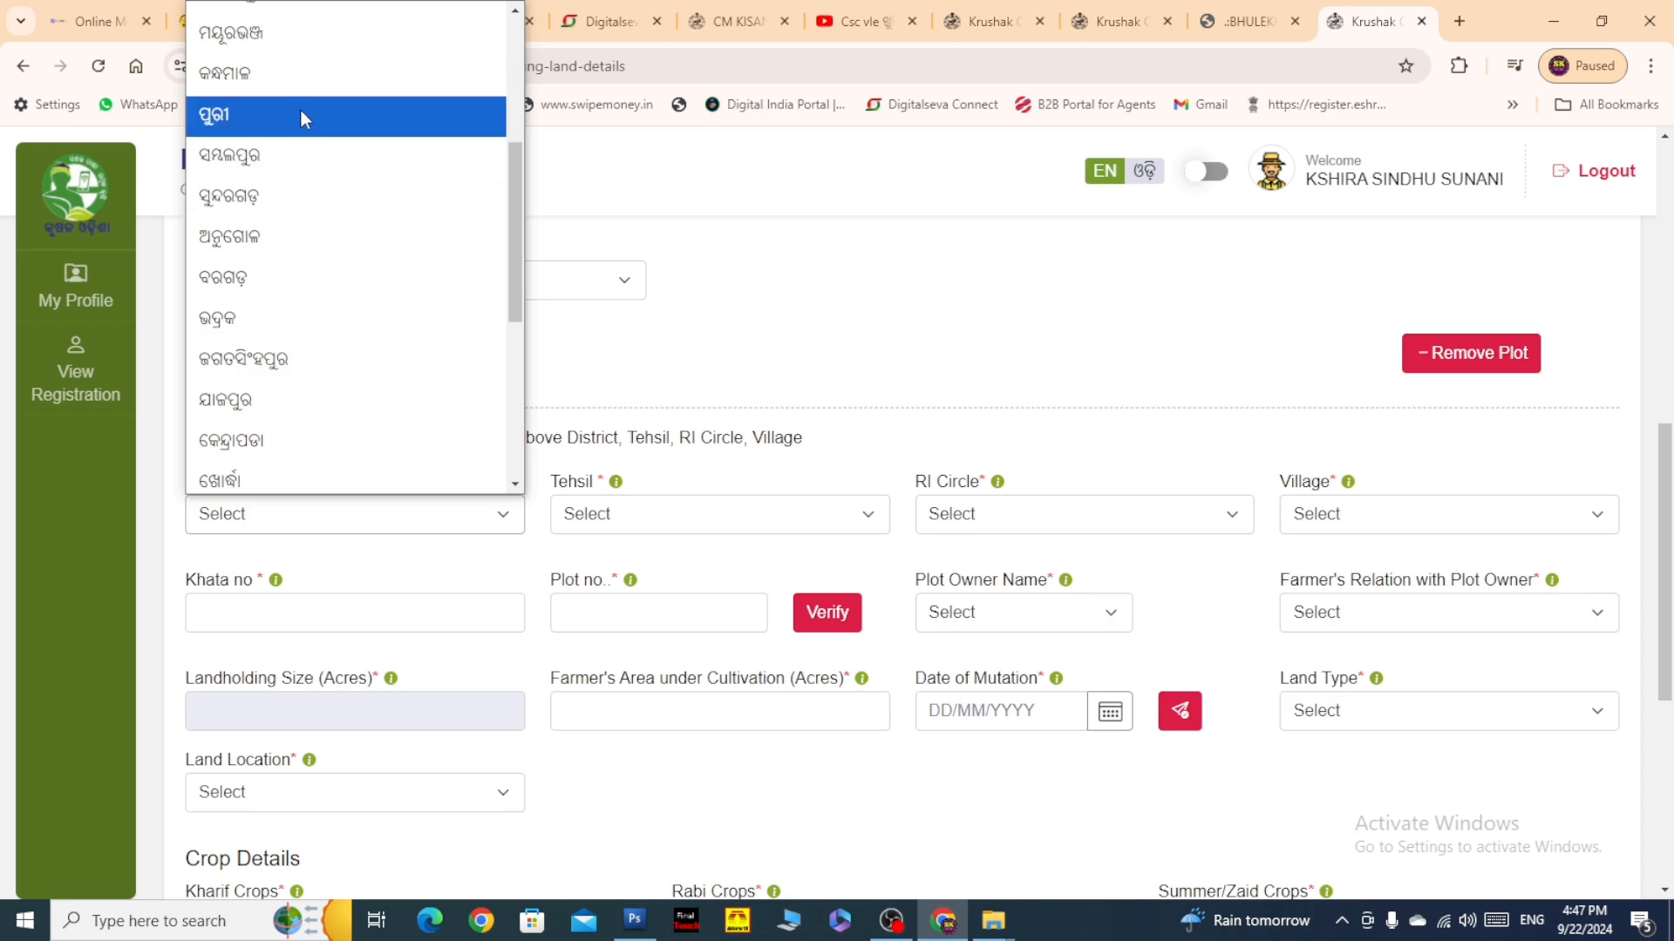
scroll(336, 321, "up", 4)
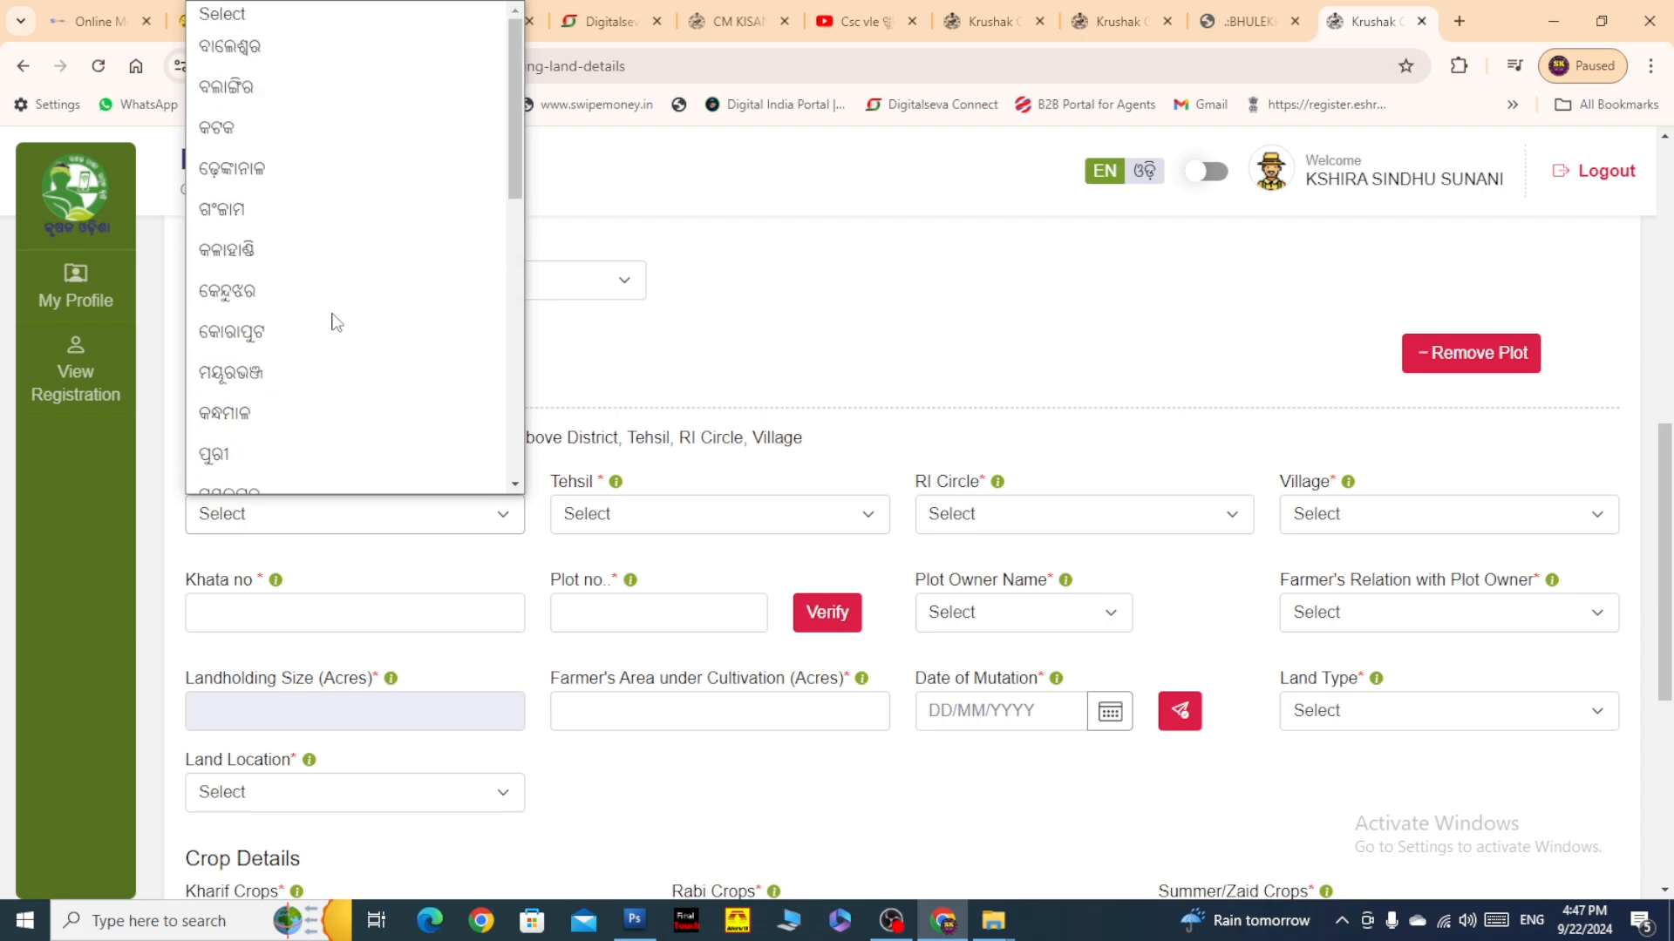
left_click(274, 88)
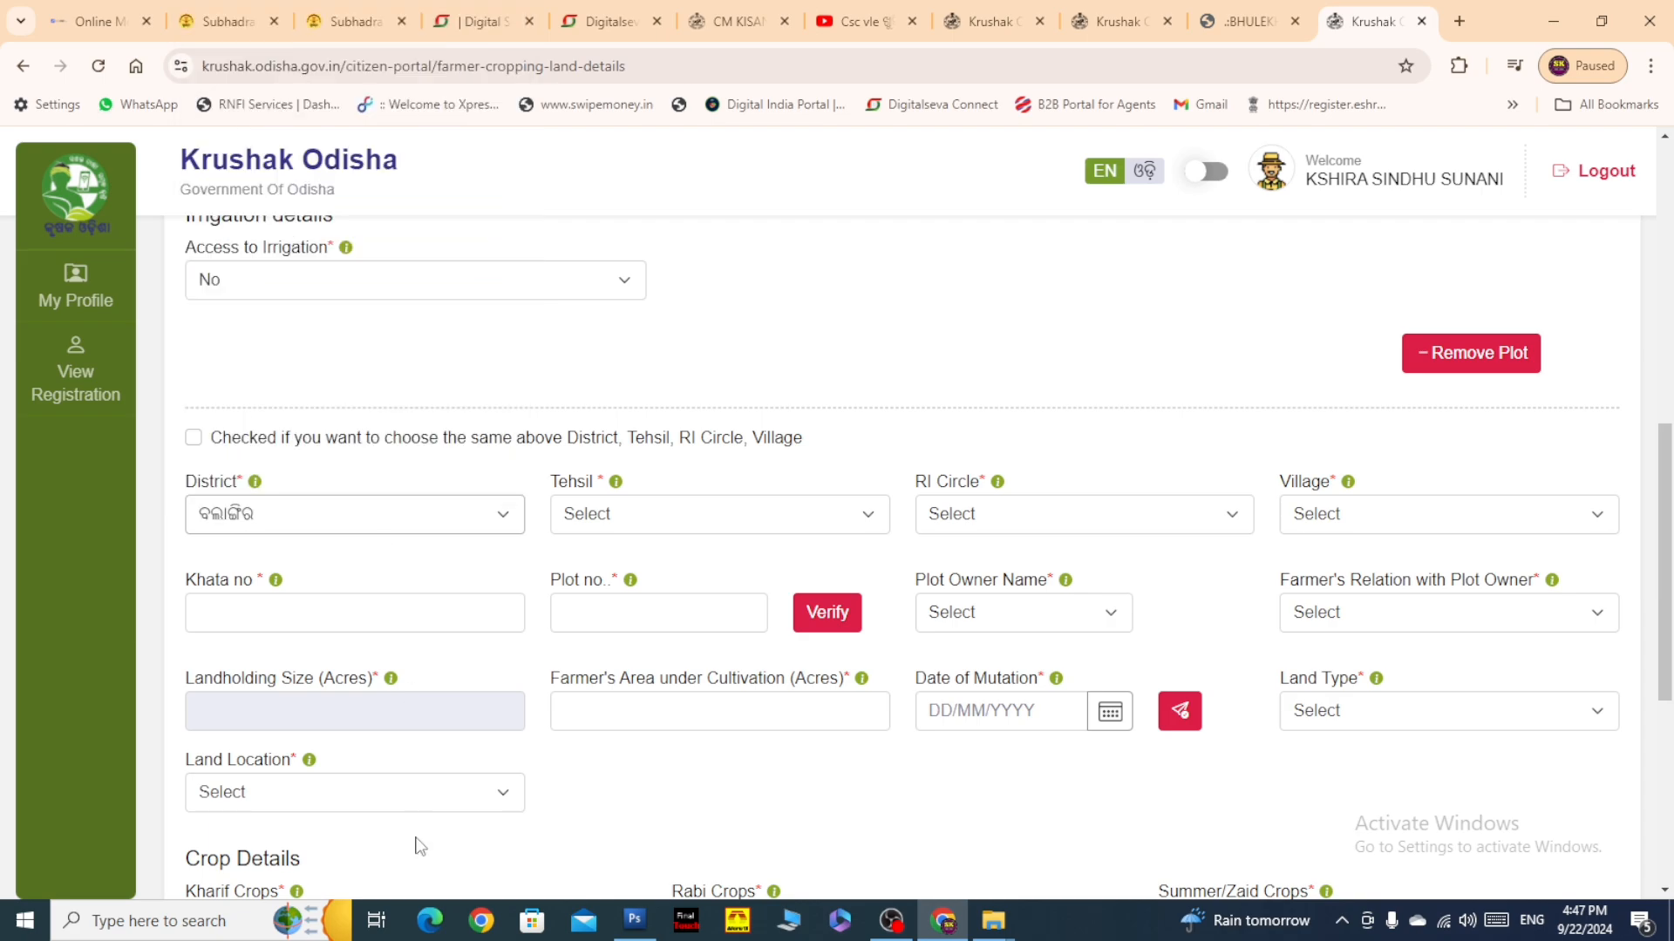
Set the second plot's tehsil to ମୁରିବାହାଲ and its RI circle to ଇଚ୍ଛାପରା
left_click(706, 511)
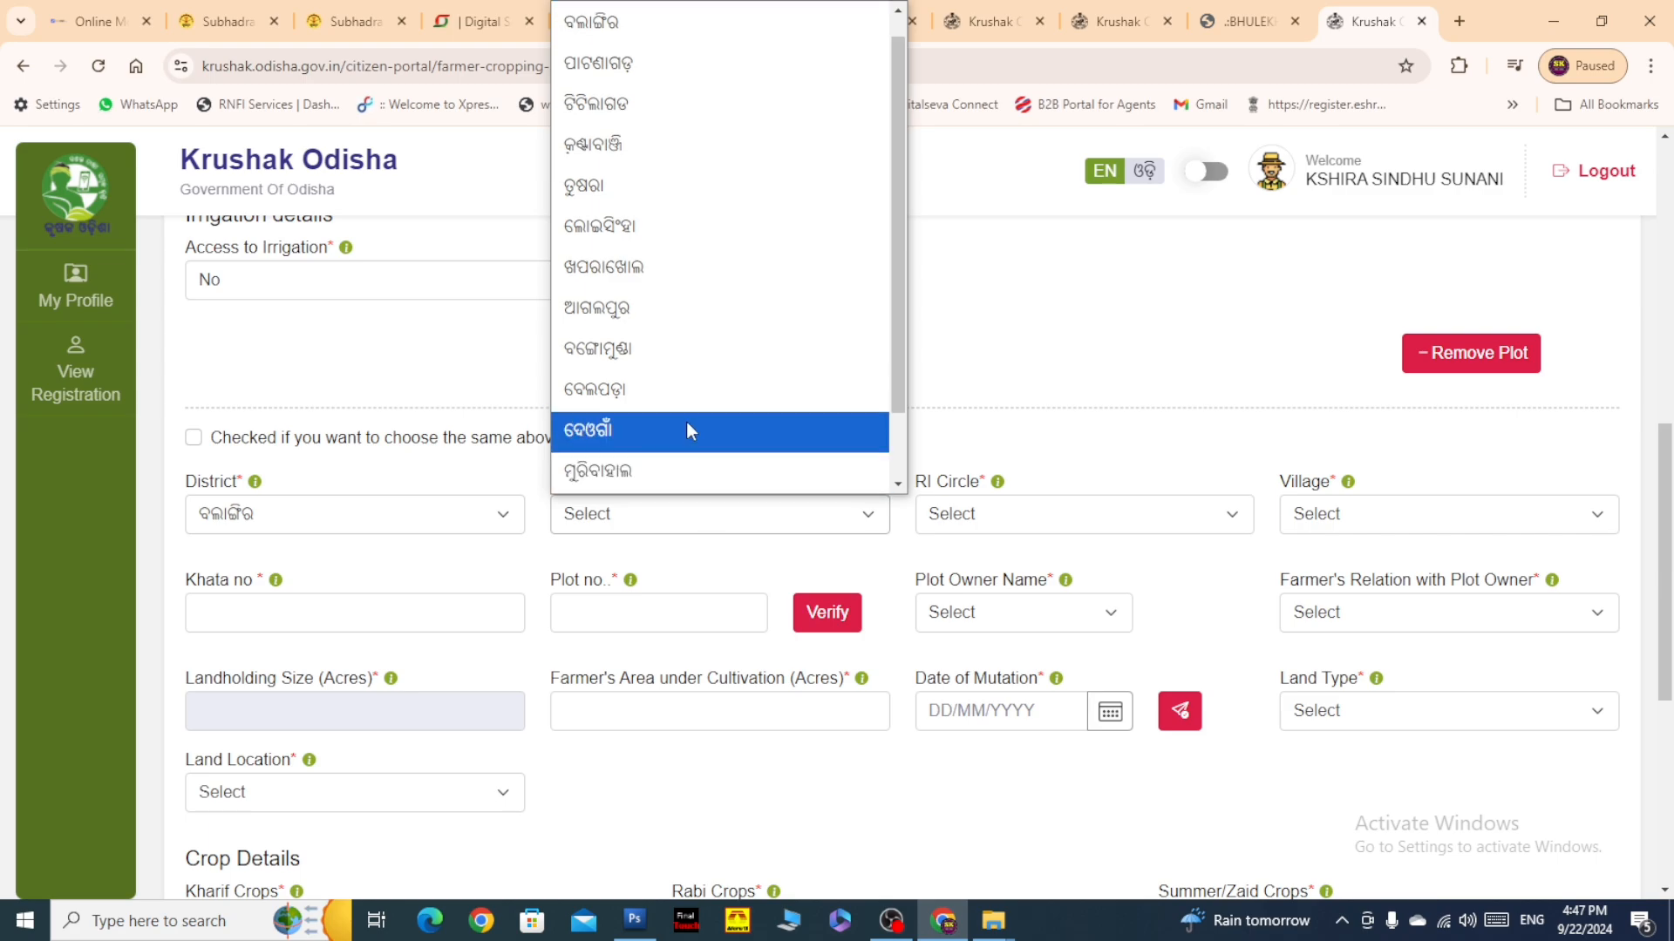
scroll(668, 349, "down", 1)
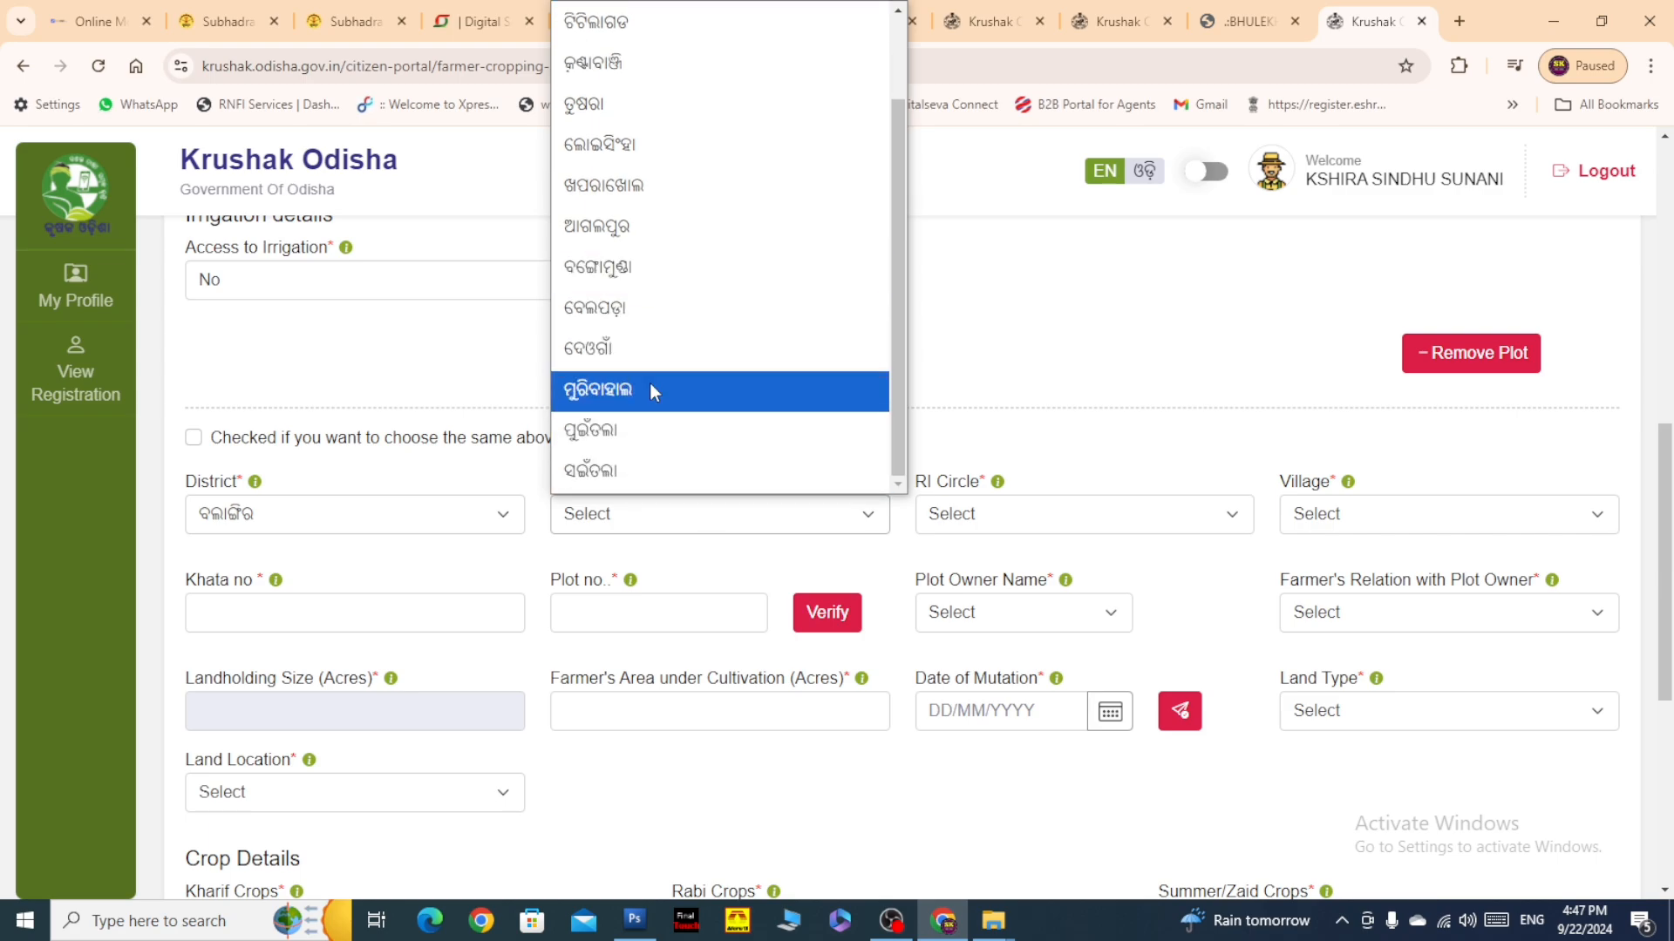
left_click(650, 384)
left_click(1007, 521)
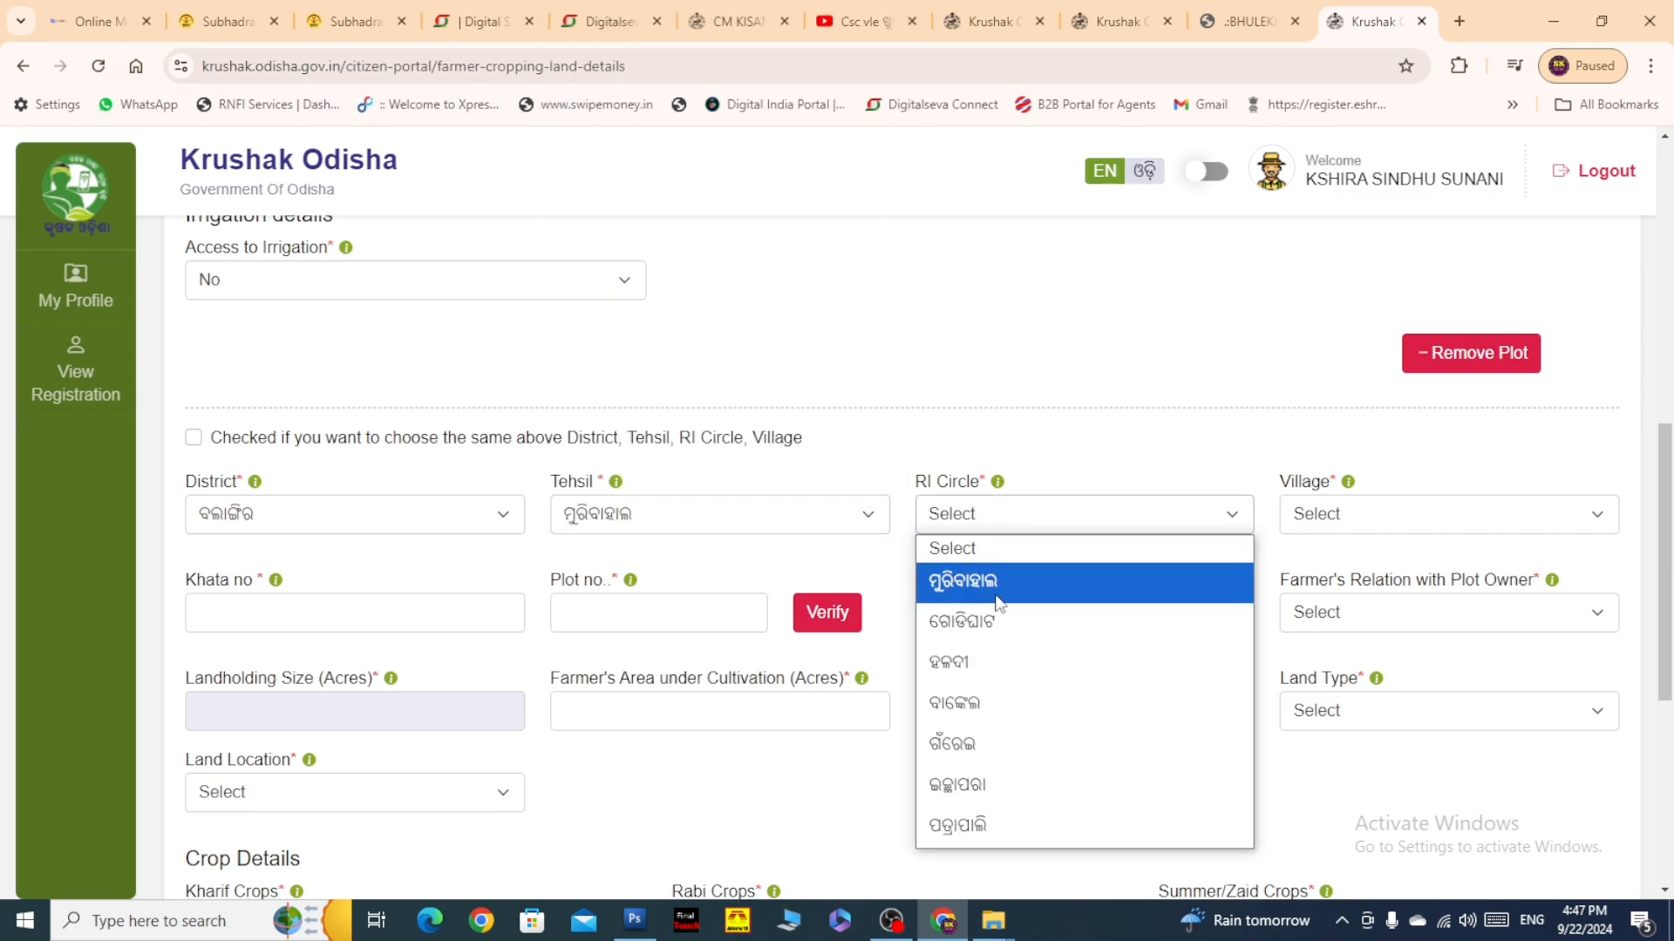
left_click(1003, 784)
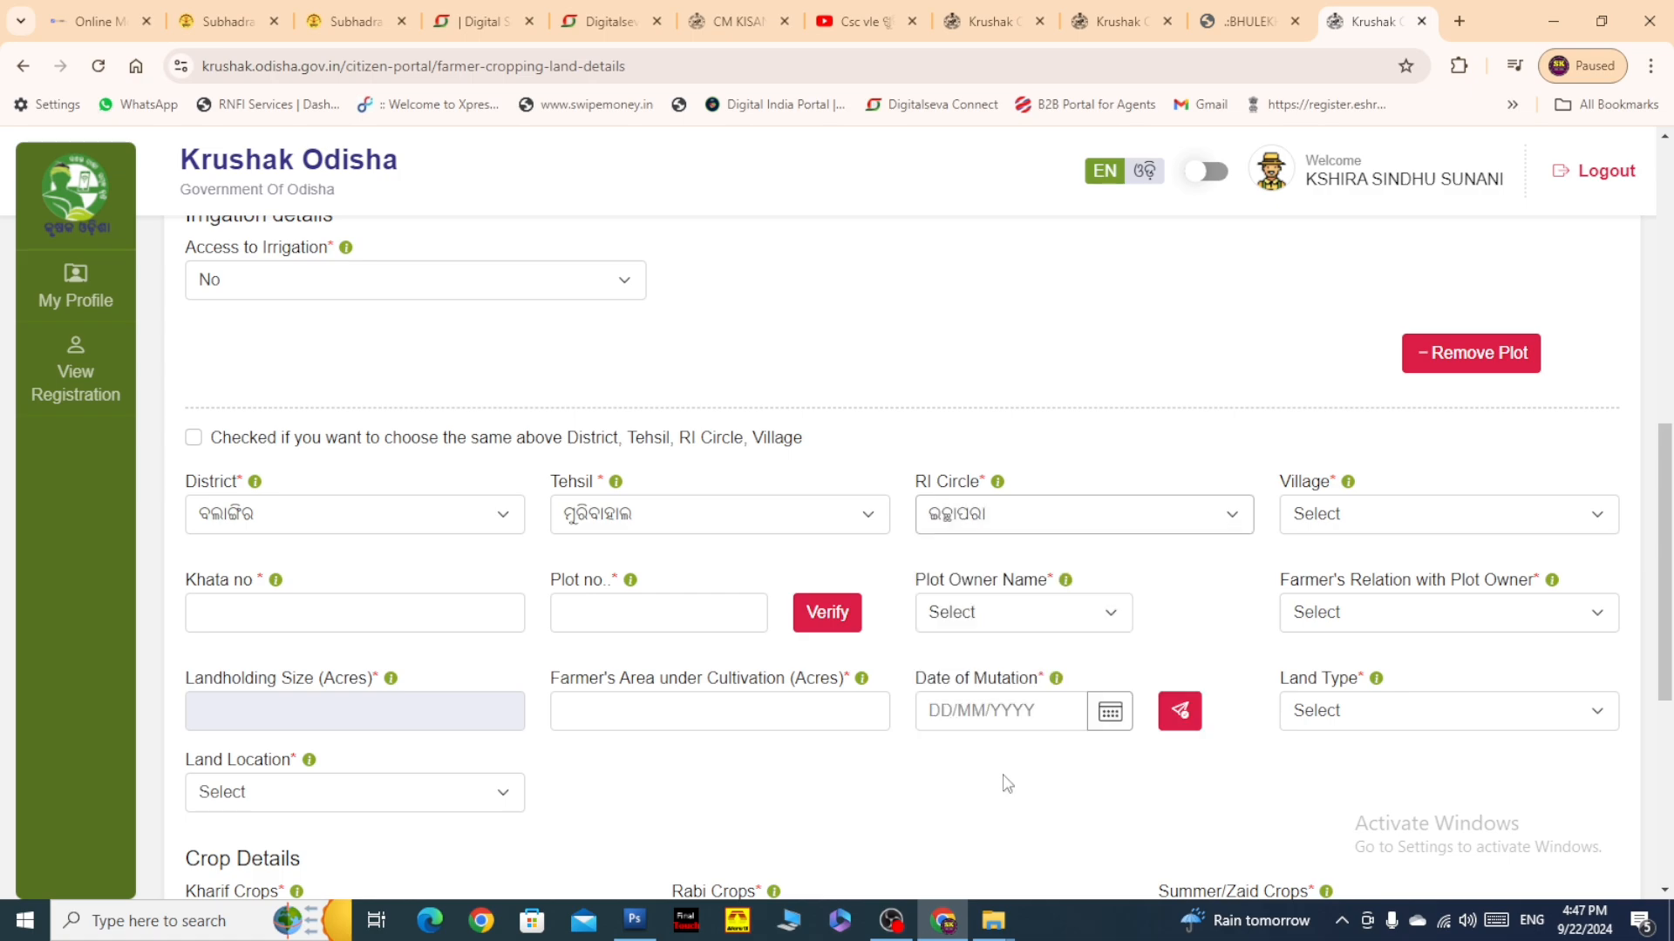
Set the second plot's village to ଅନ୍ତର୍ଲା and enter its khata number
left_click(1312, 516)
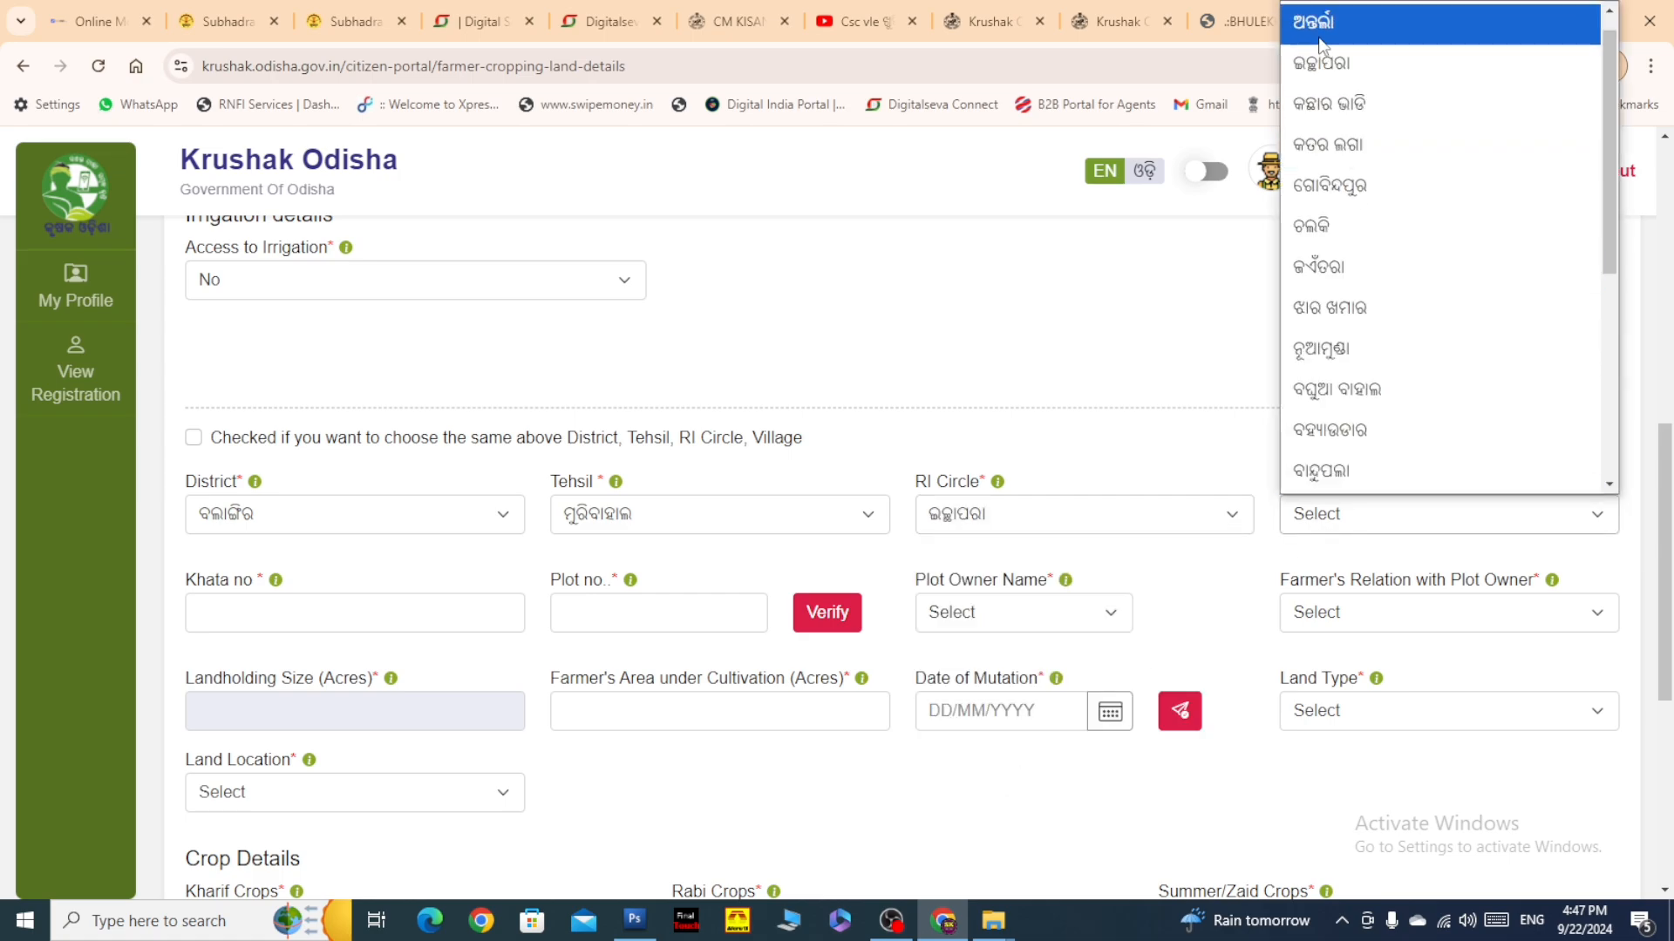
left_click(1342, 16)
left_click(360, 618)
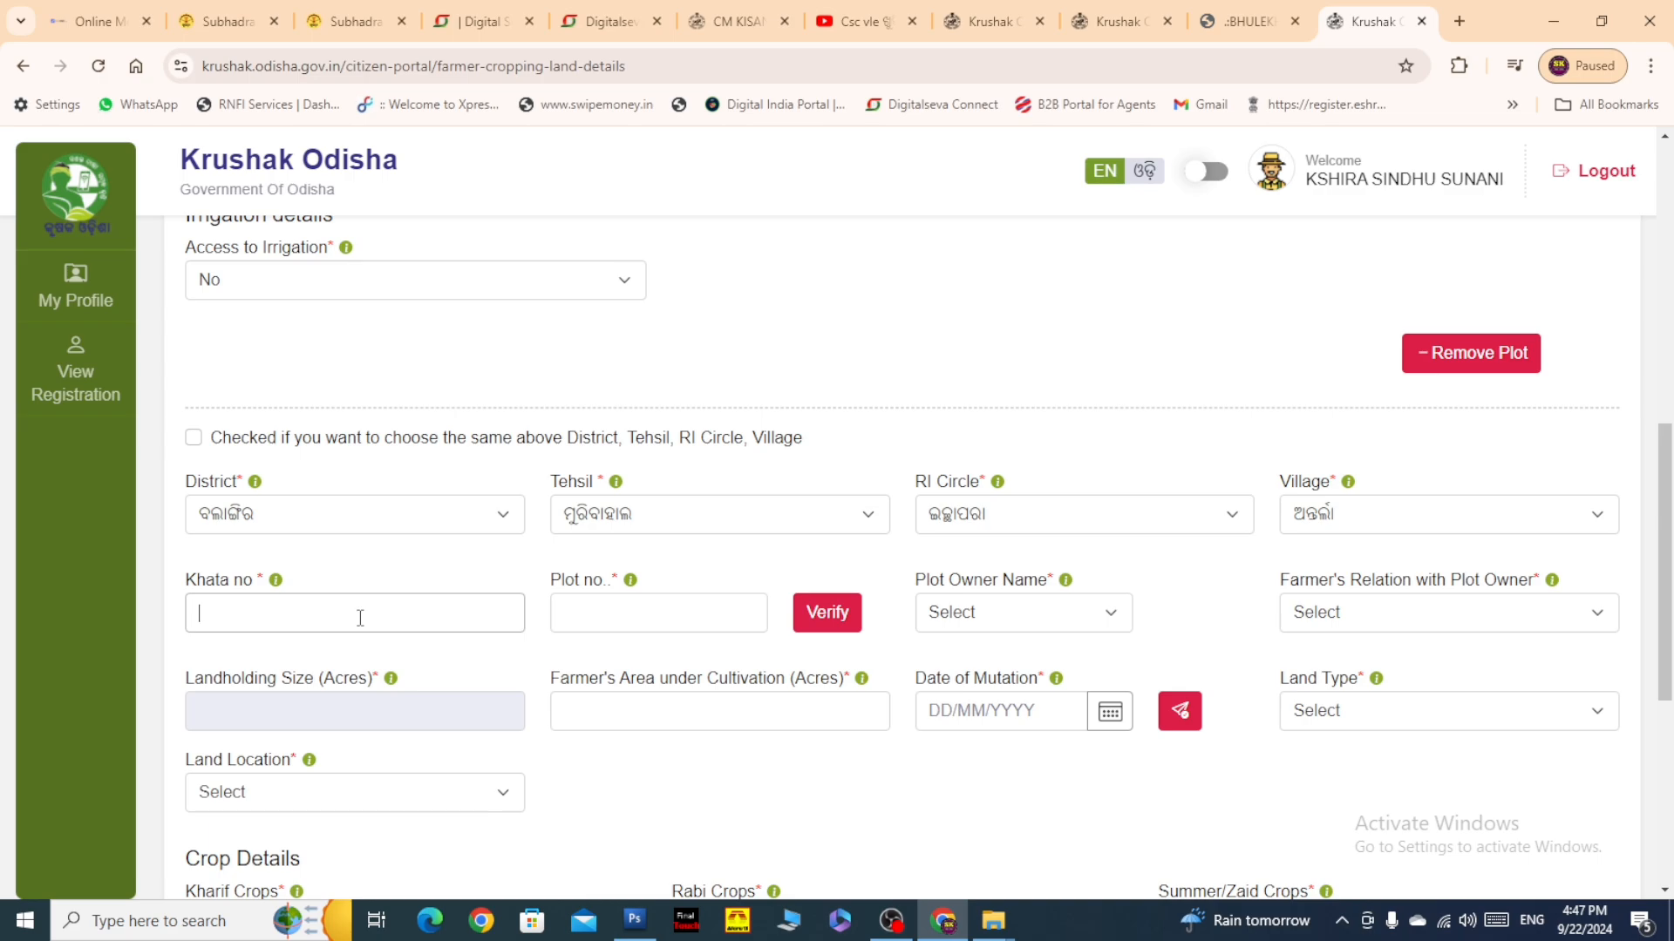
type("106/39")
Enter the second plot's plot number, verify the land record and dismiss the notice
left_click(583, 610)
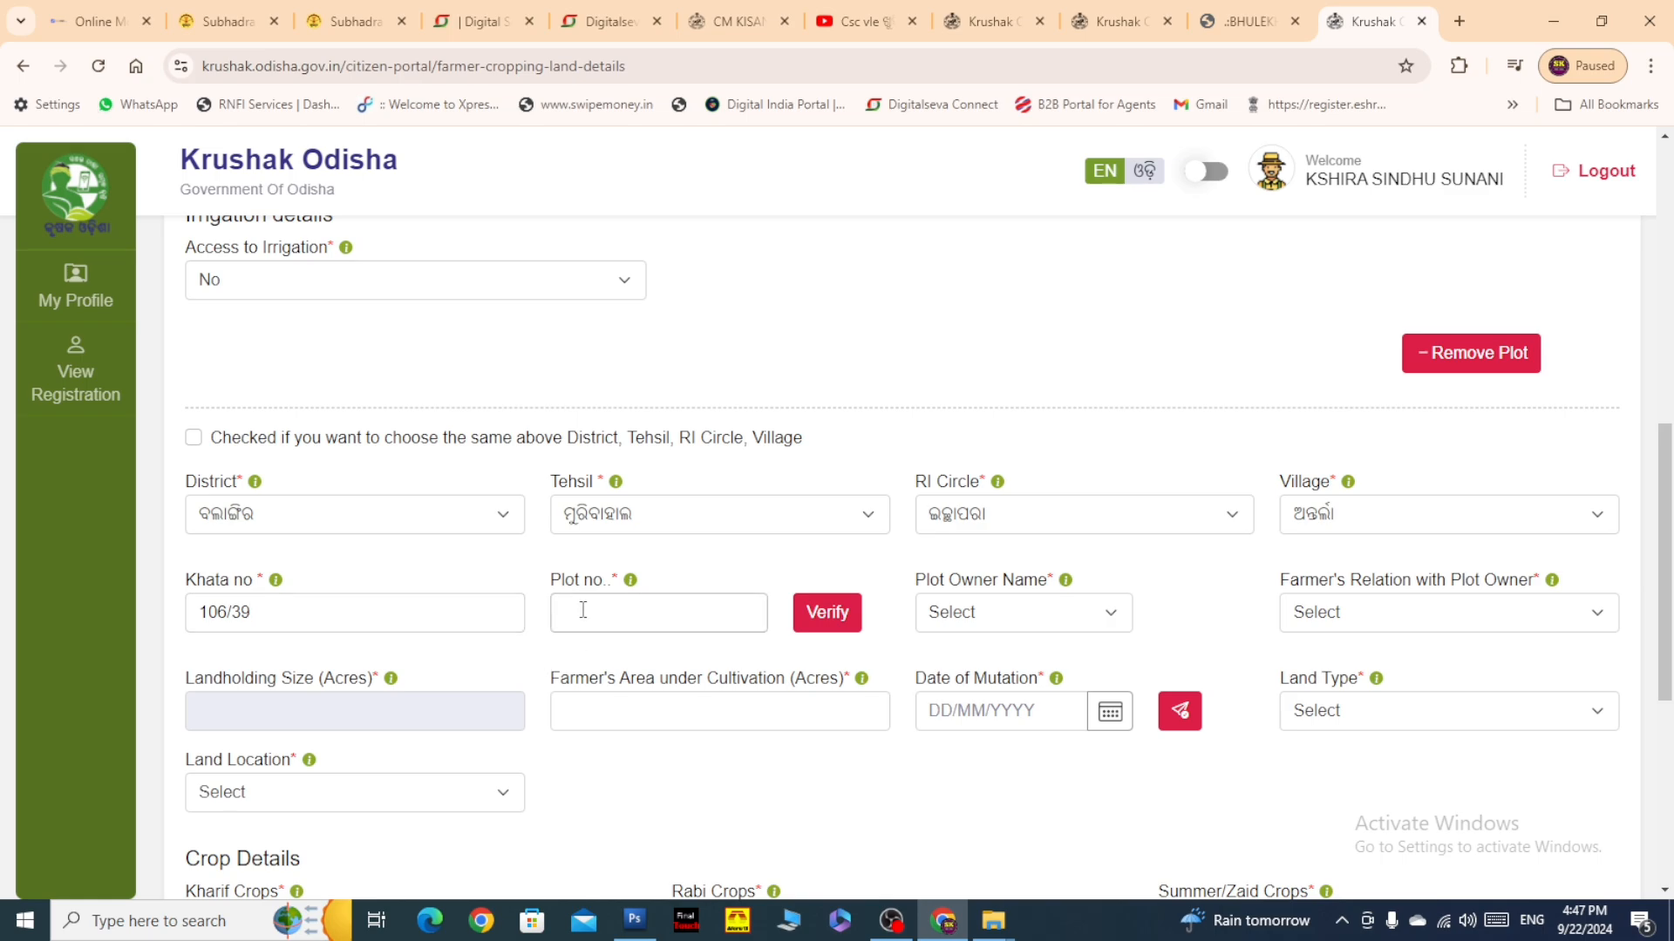
type("7")
type("71")
left_click(808, 621)
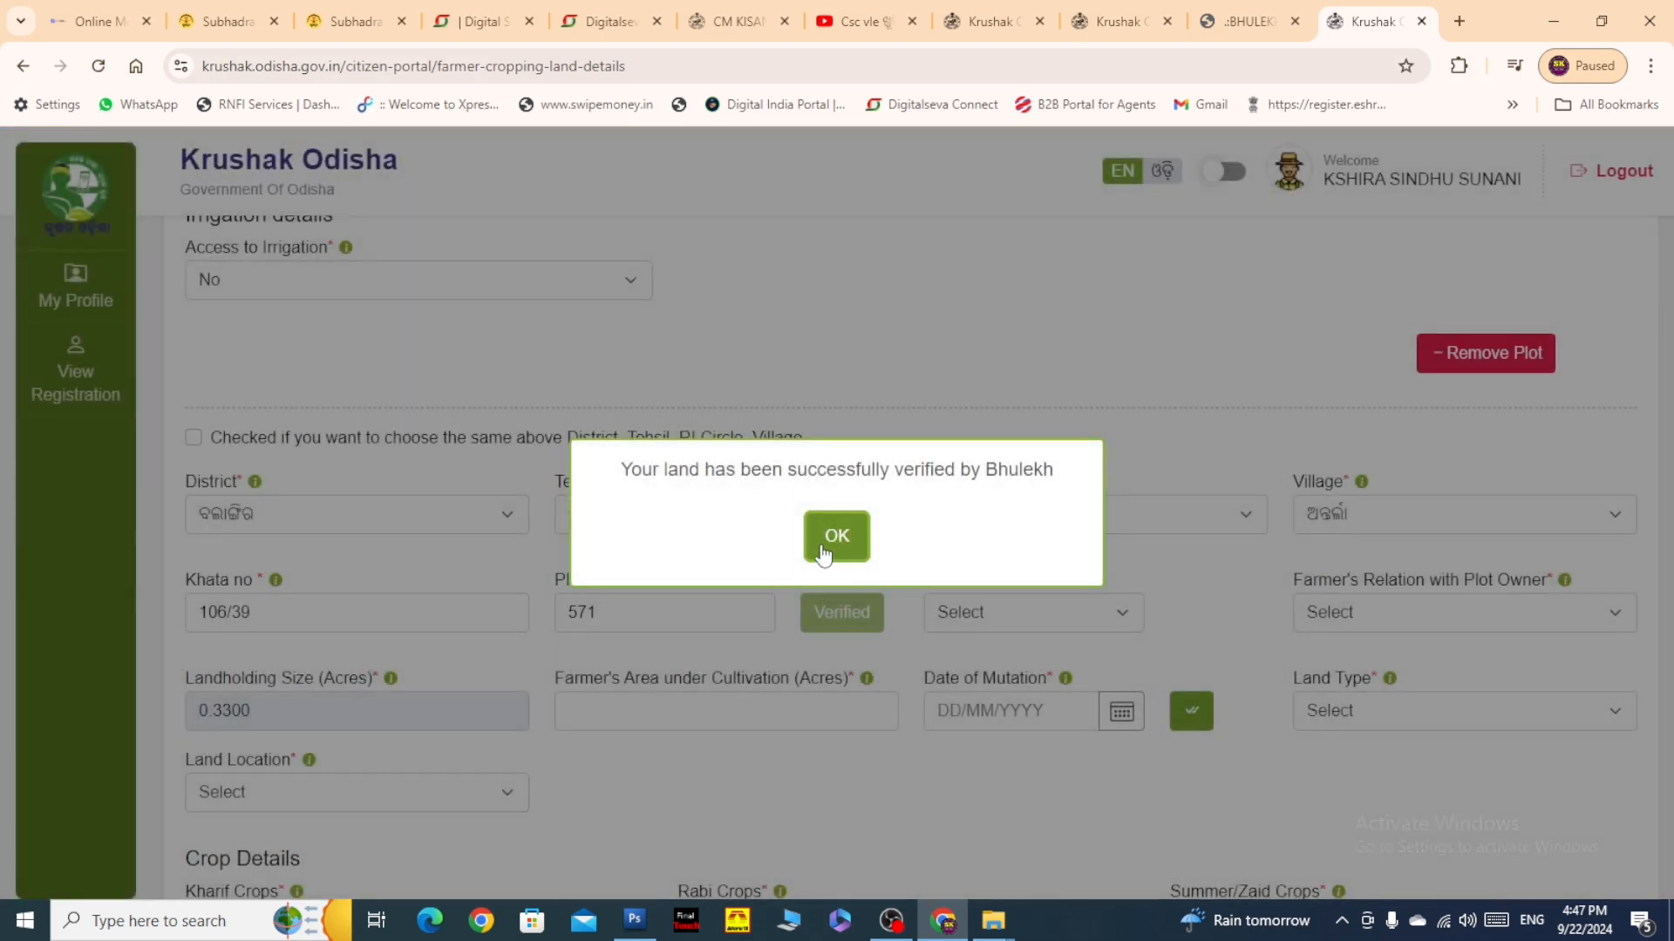
left_click(835, 539)
Choose the second plot's owner from the listed names and set the farmer's relation with the owner to Grandfather
left_click(972, 619)
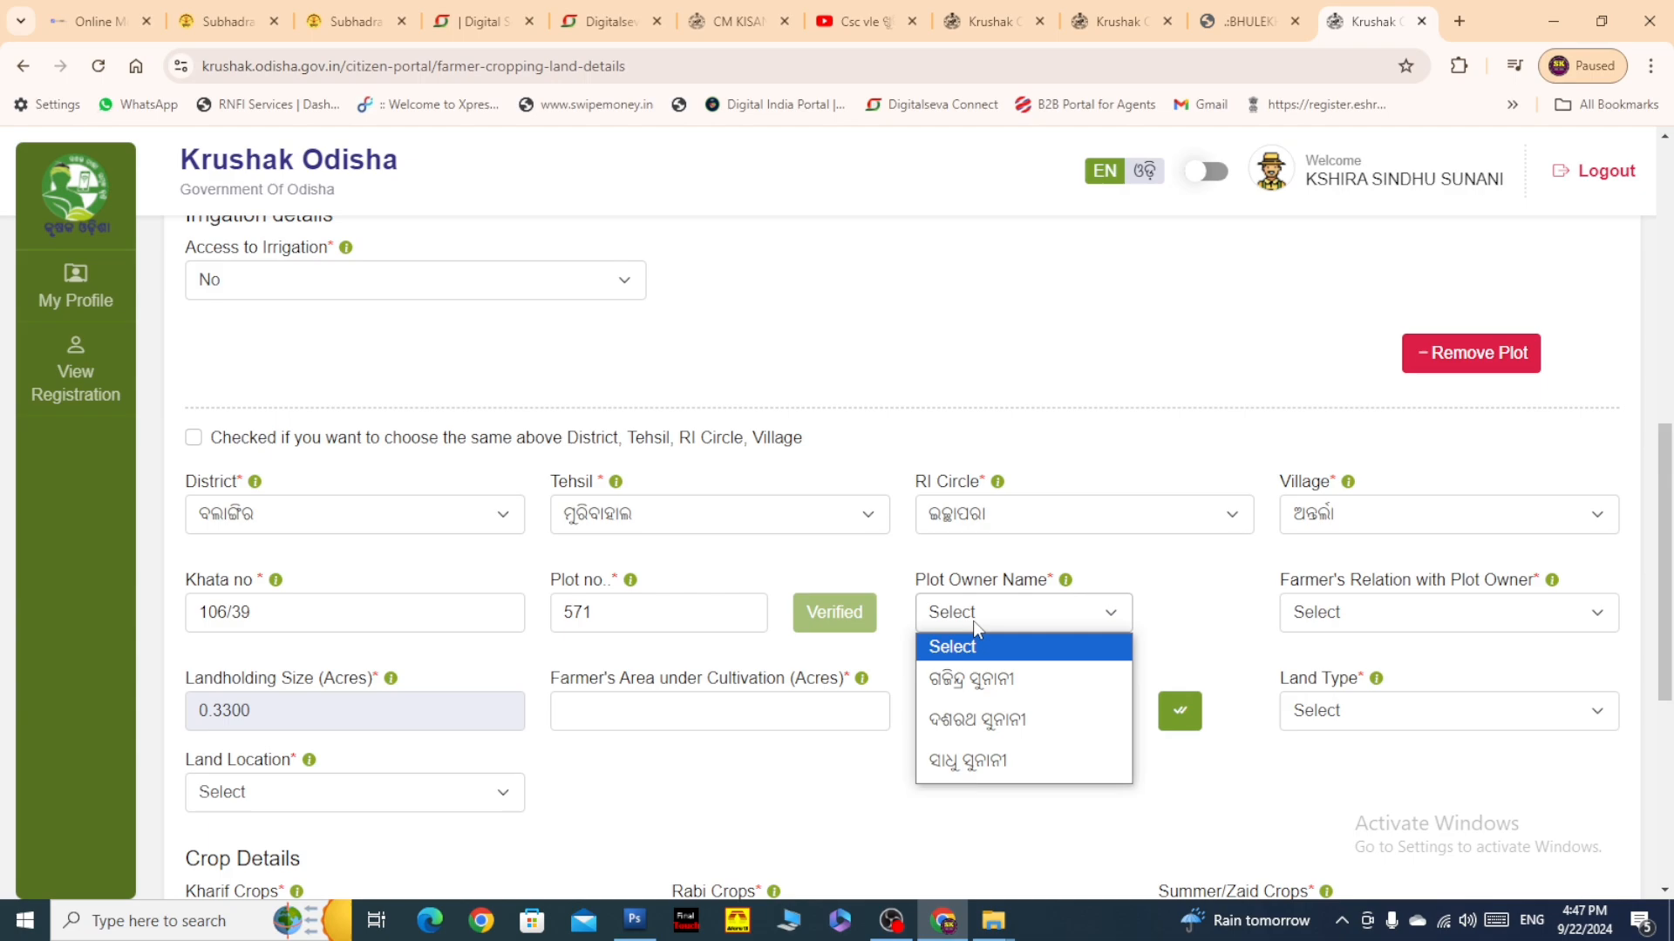
left_click(977, 720)
left_click(1324, 618)
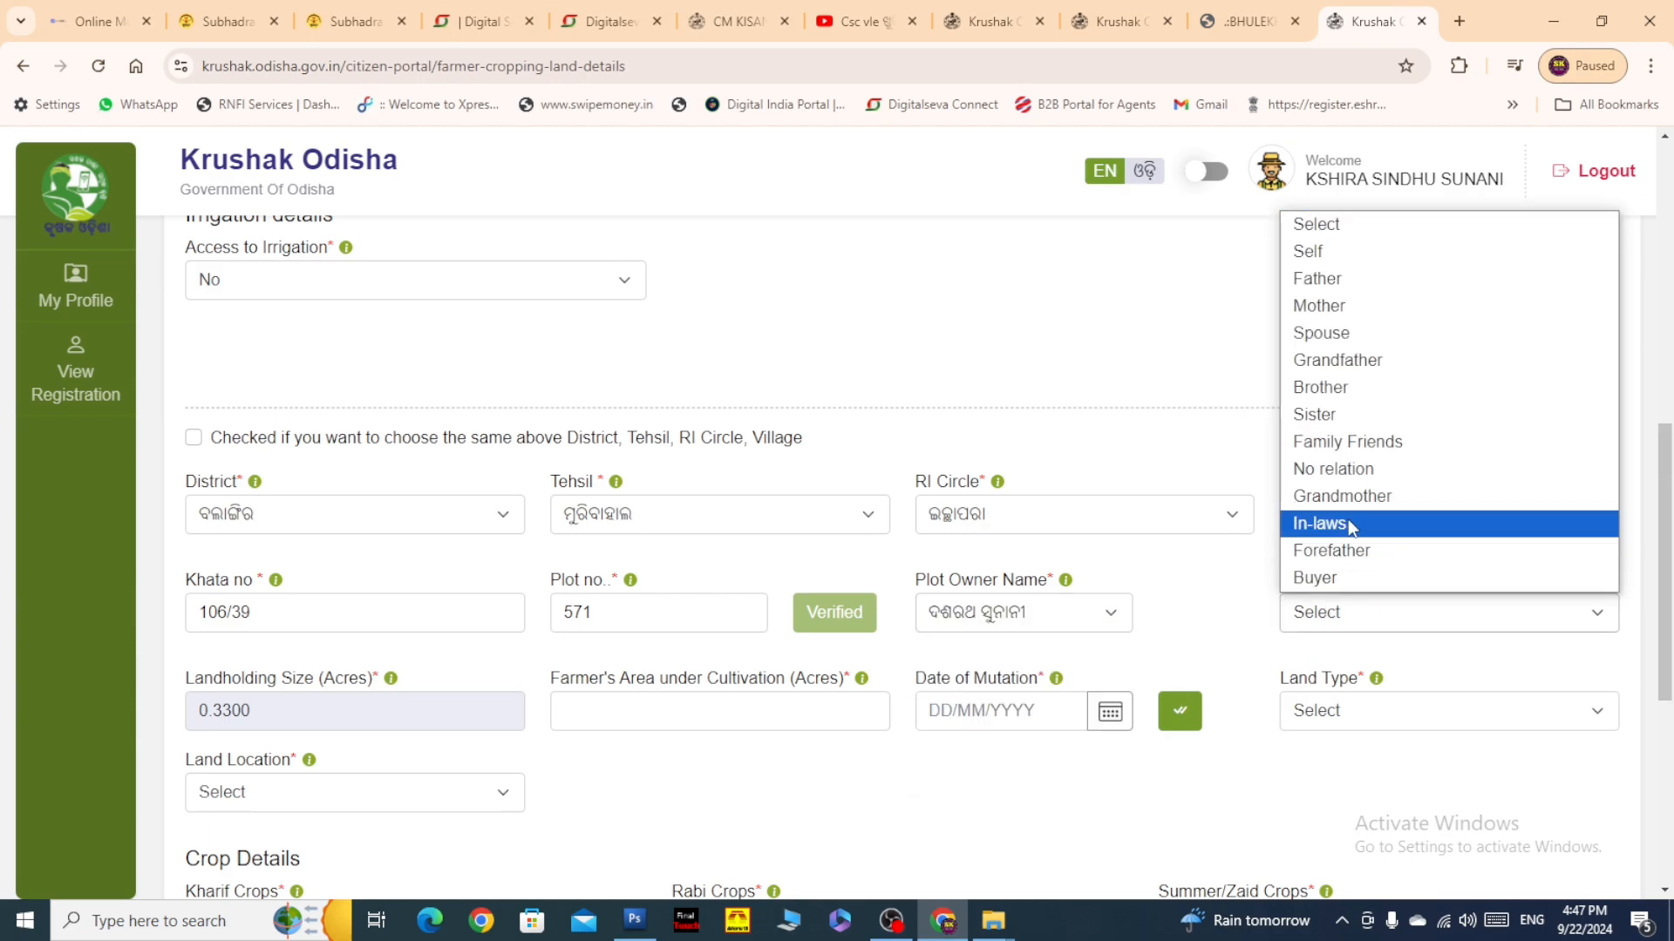
left_click(1325, 359)
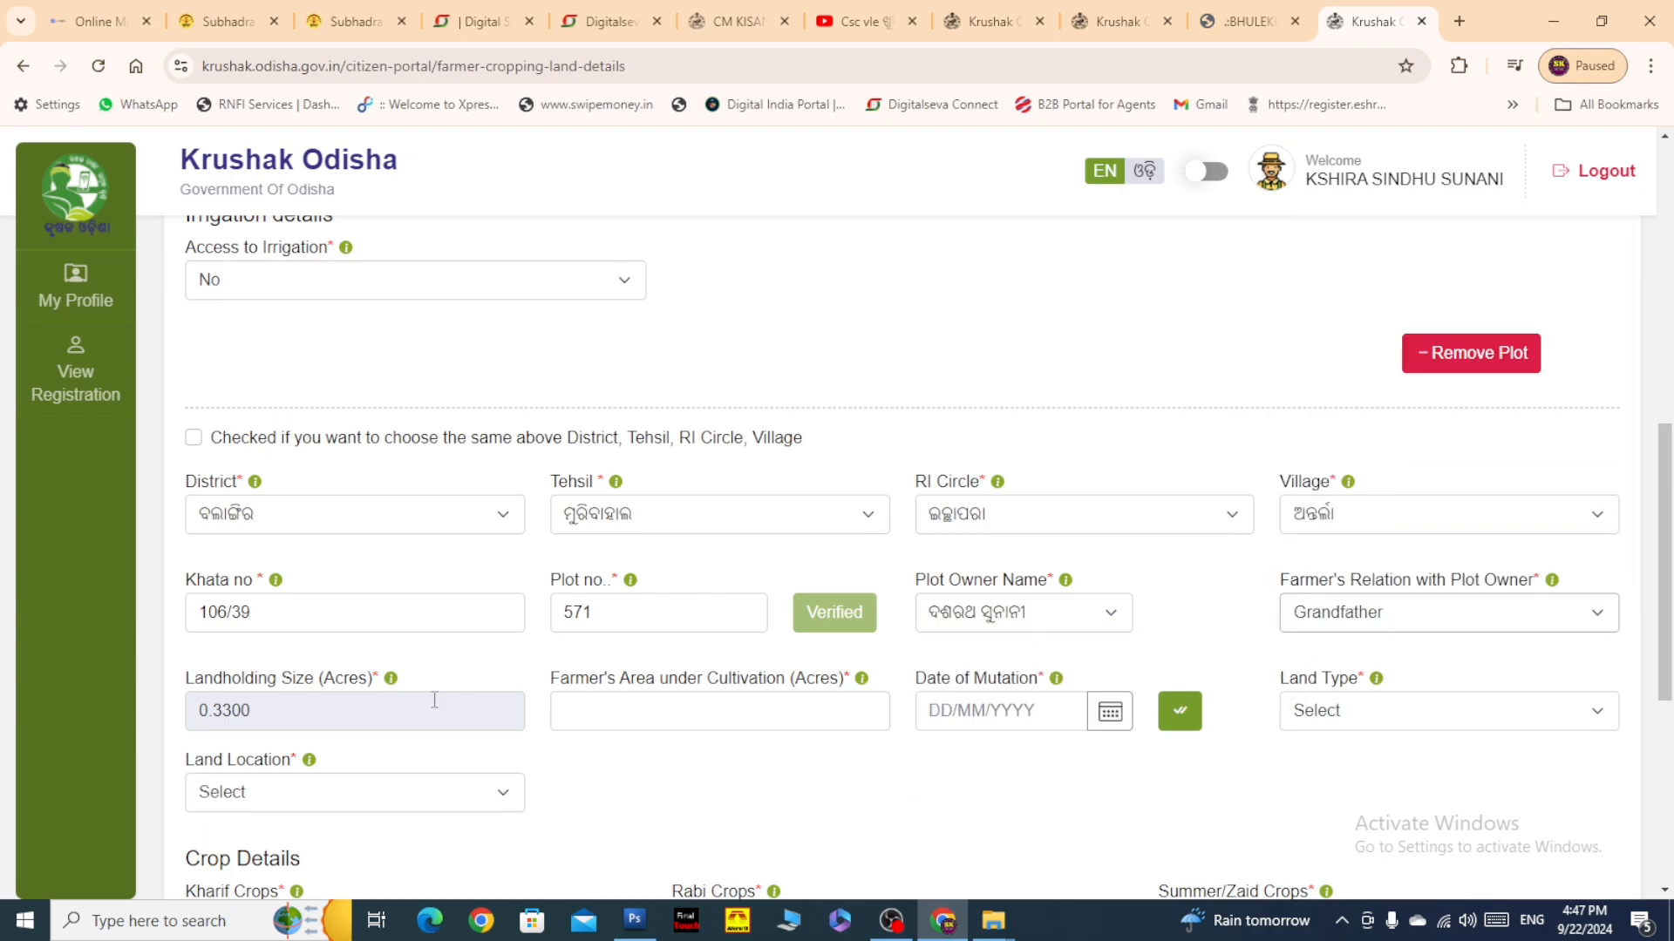
Set the farmer's area under cultivation for the second plot to 0.33 acres
left_click(598, 718)
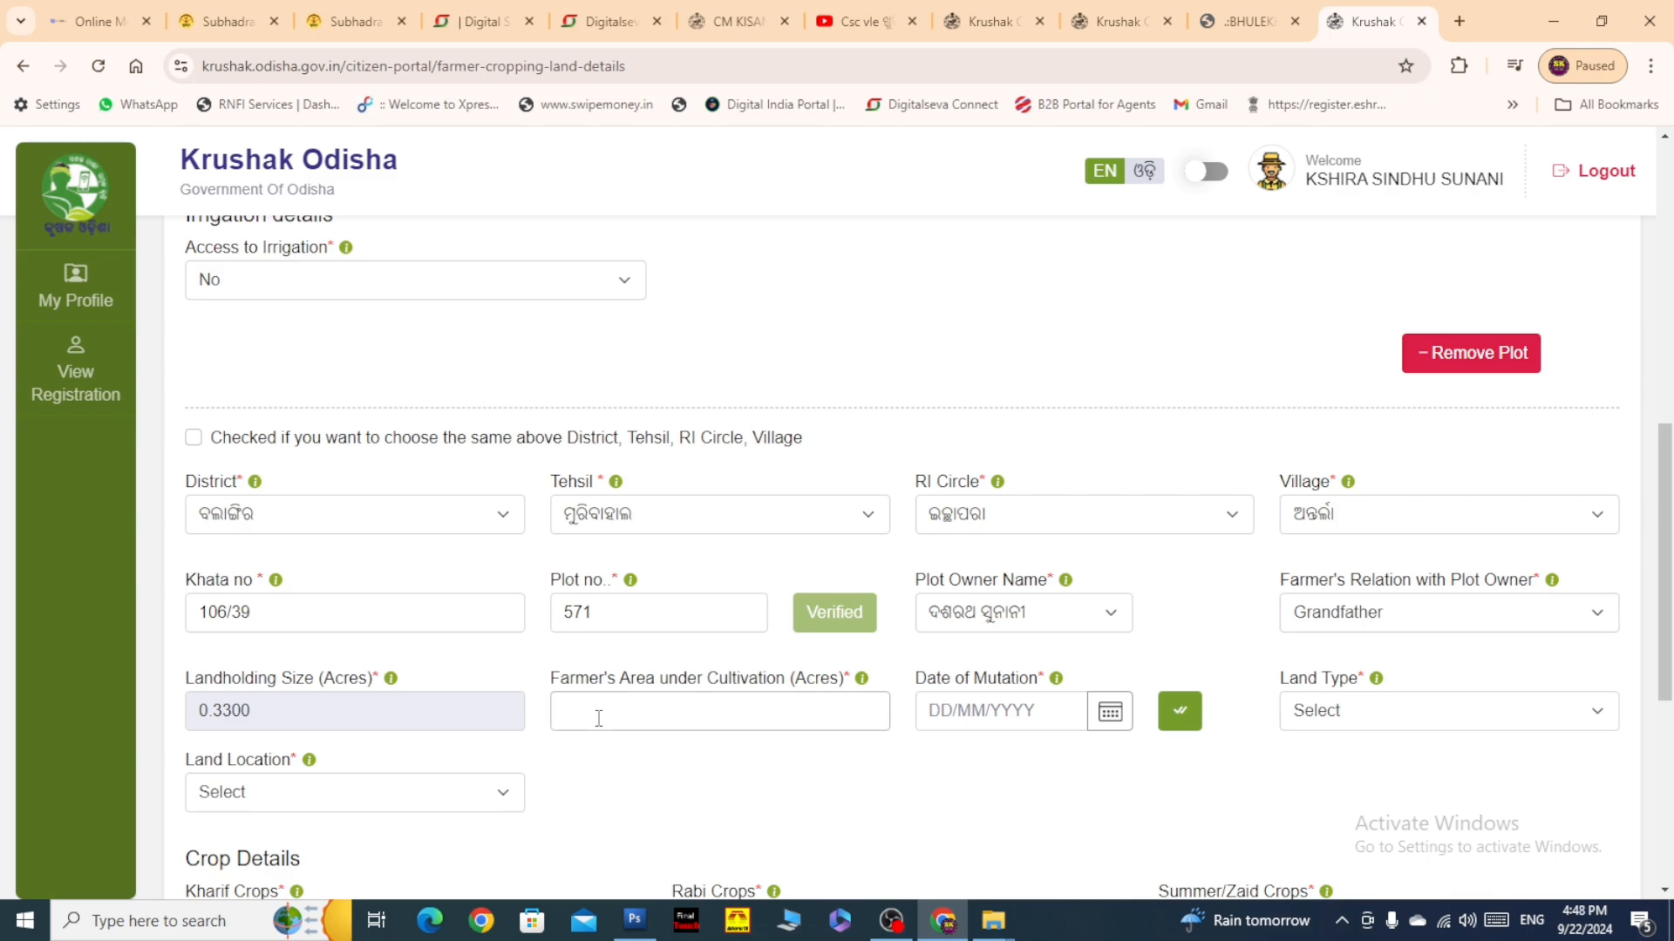
type("0.33")
Set the second plot's date of mutation to 05/09/2018
left_click(920, 719)
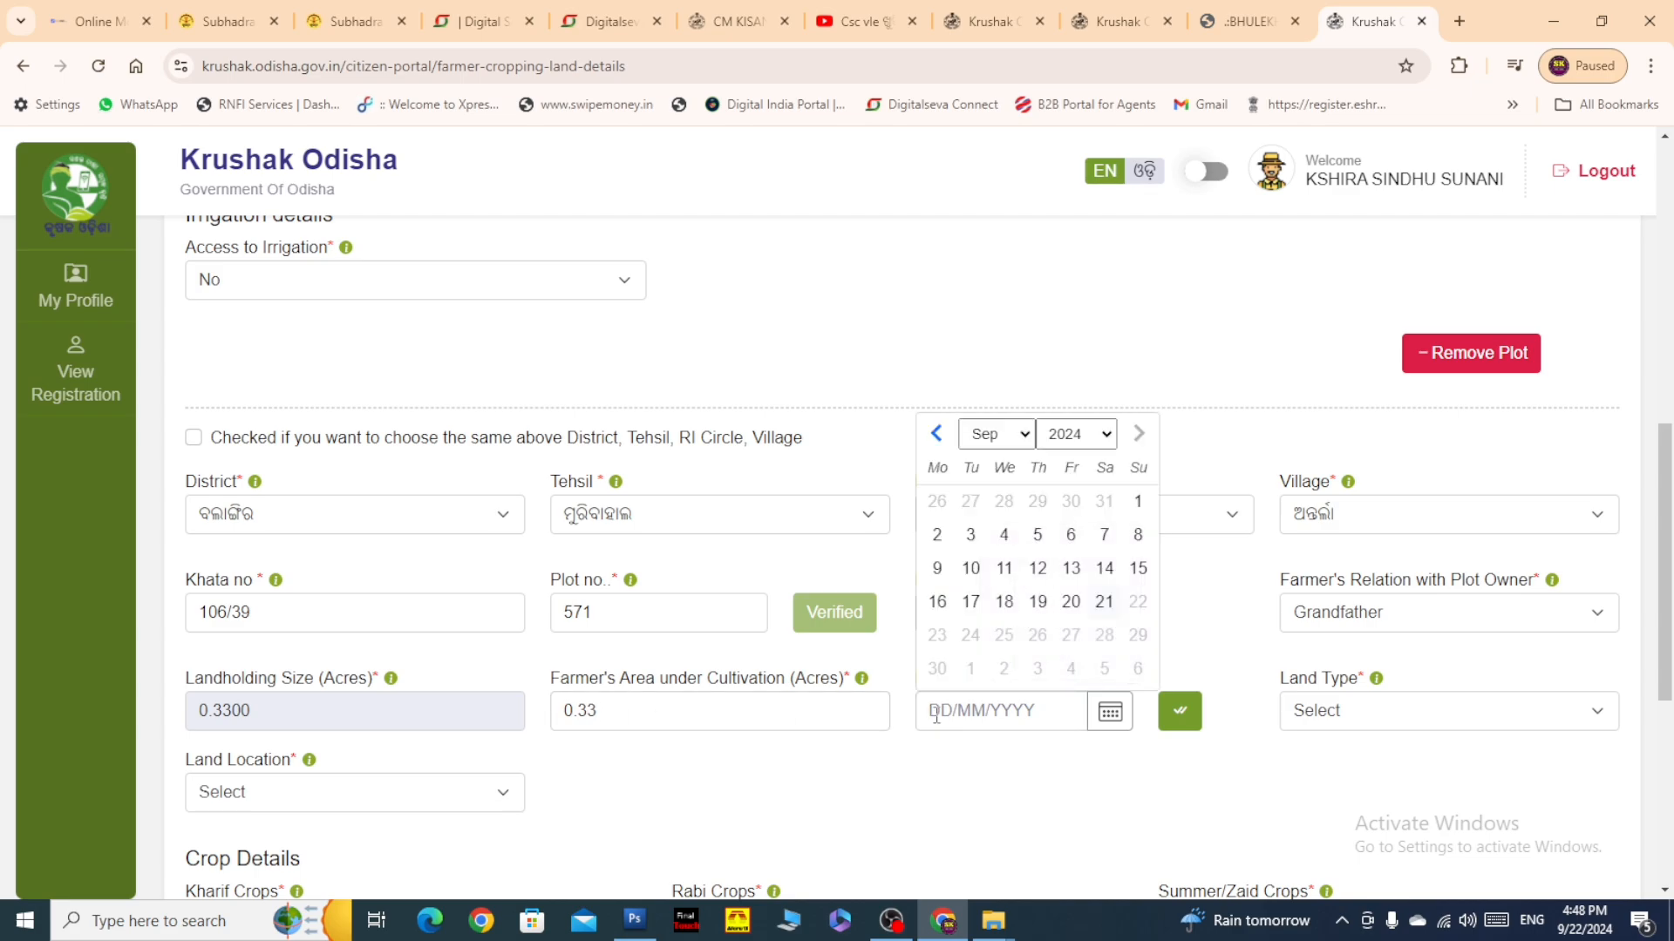
left_click(1100, 435)
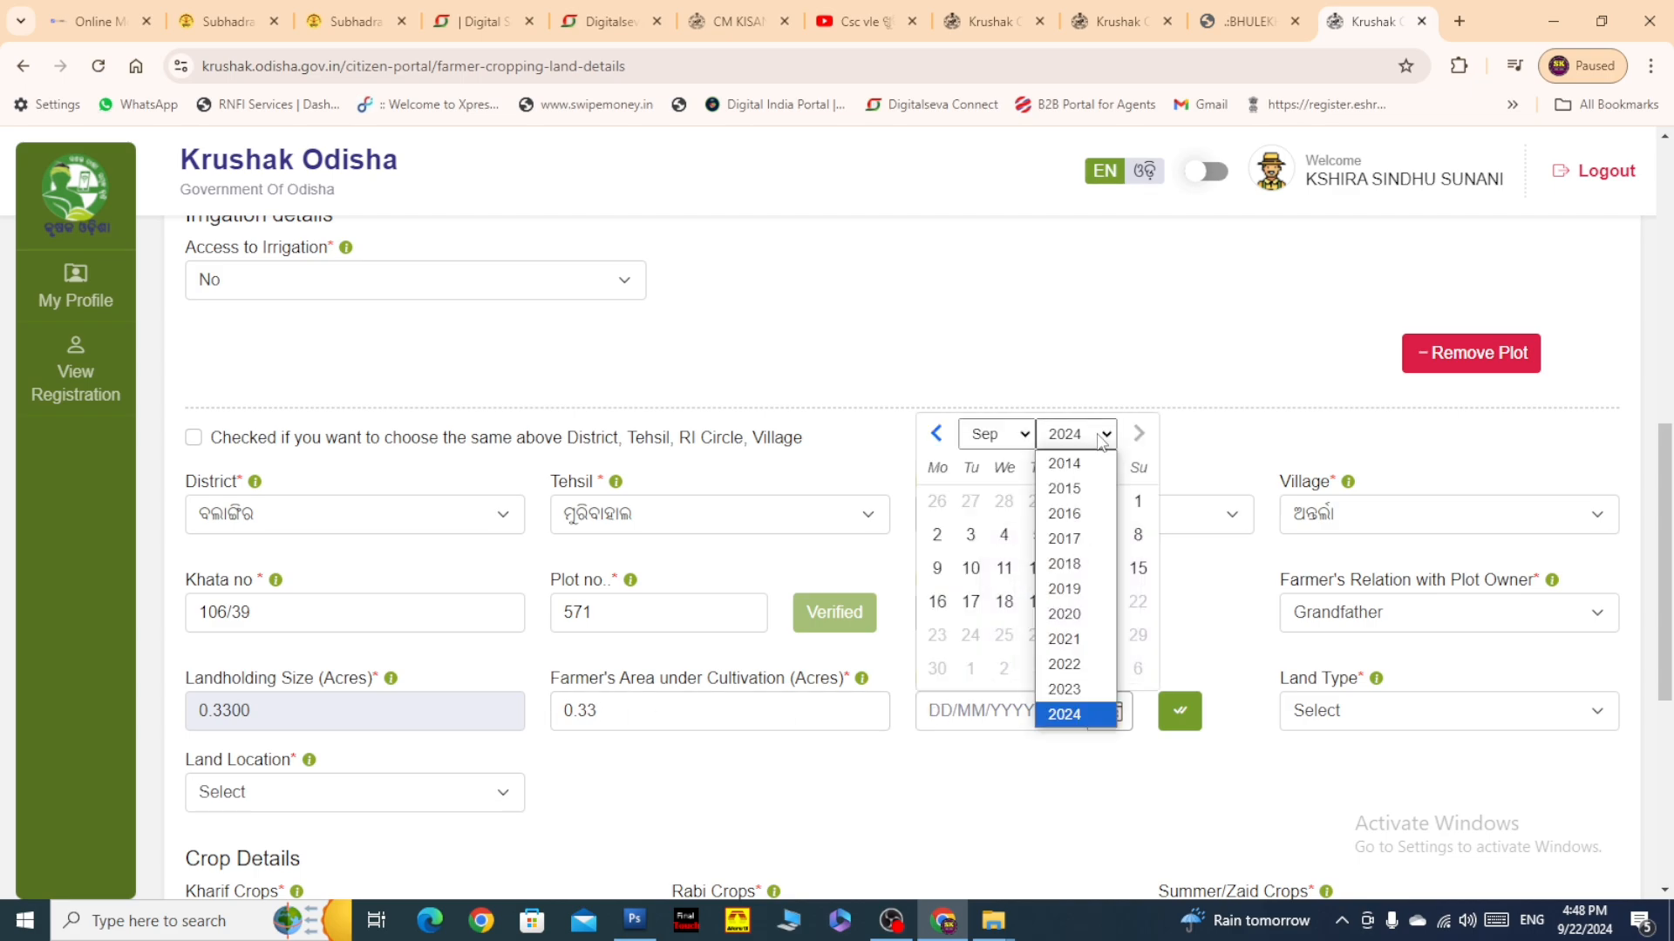
left_click(1079, 565)
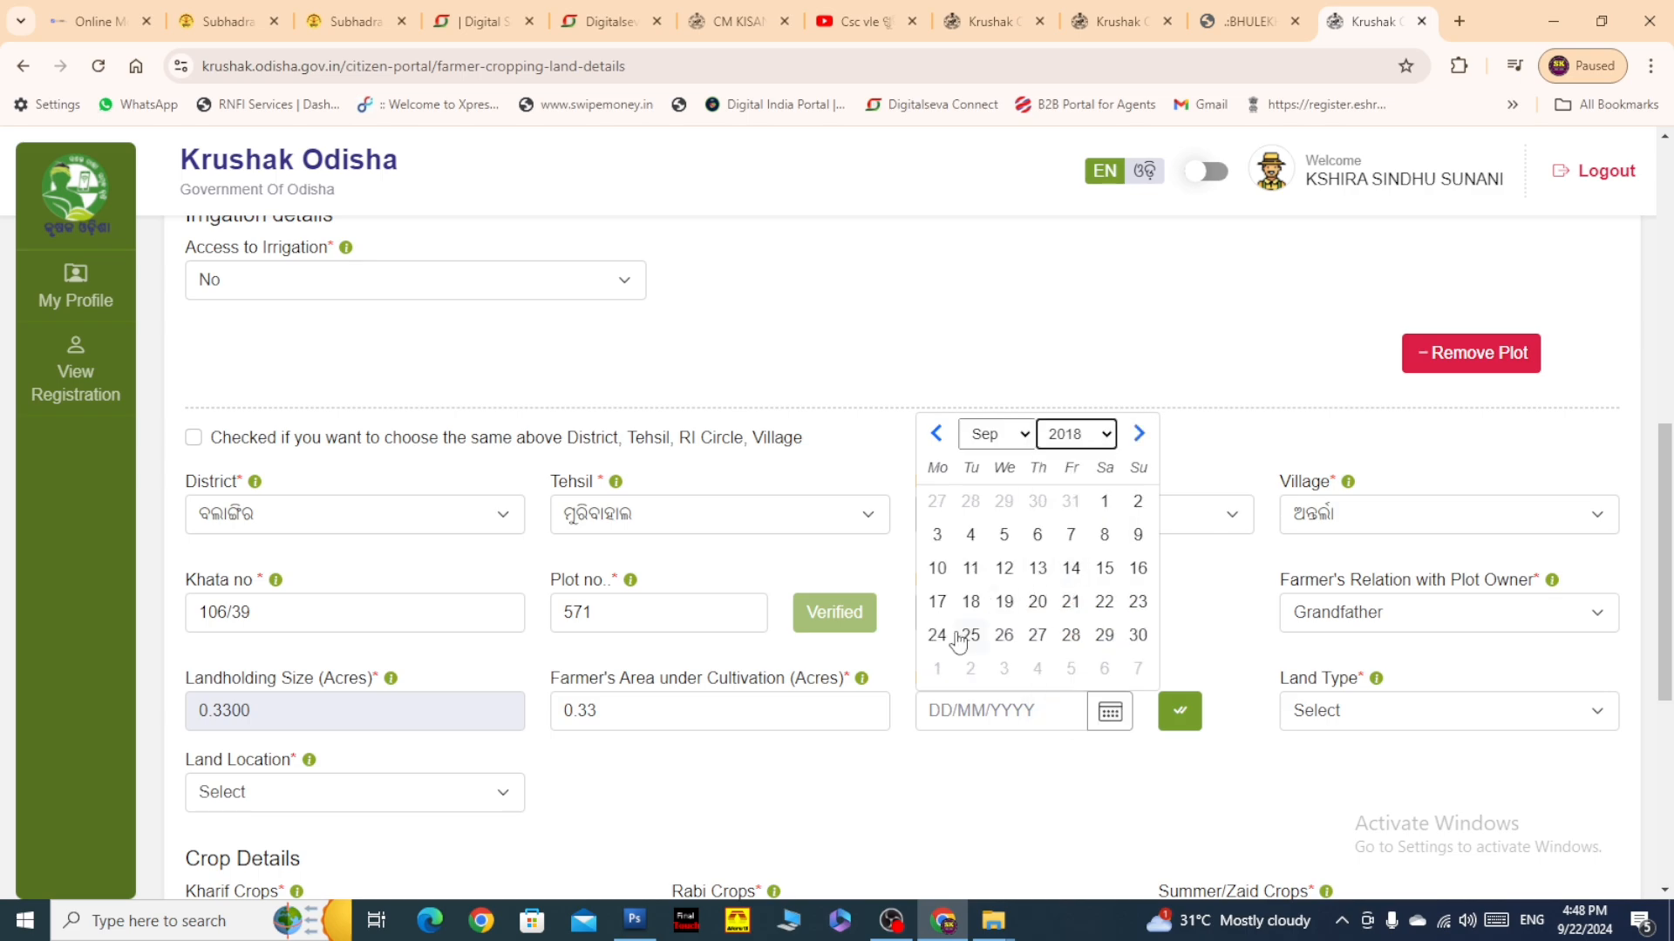
left_click(1002, 542)
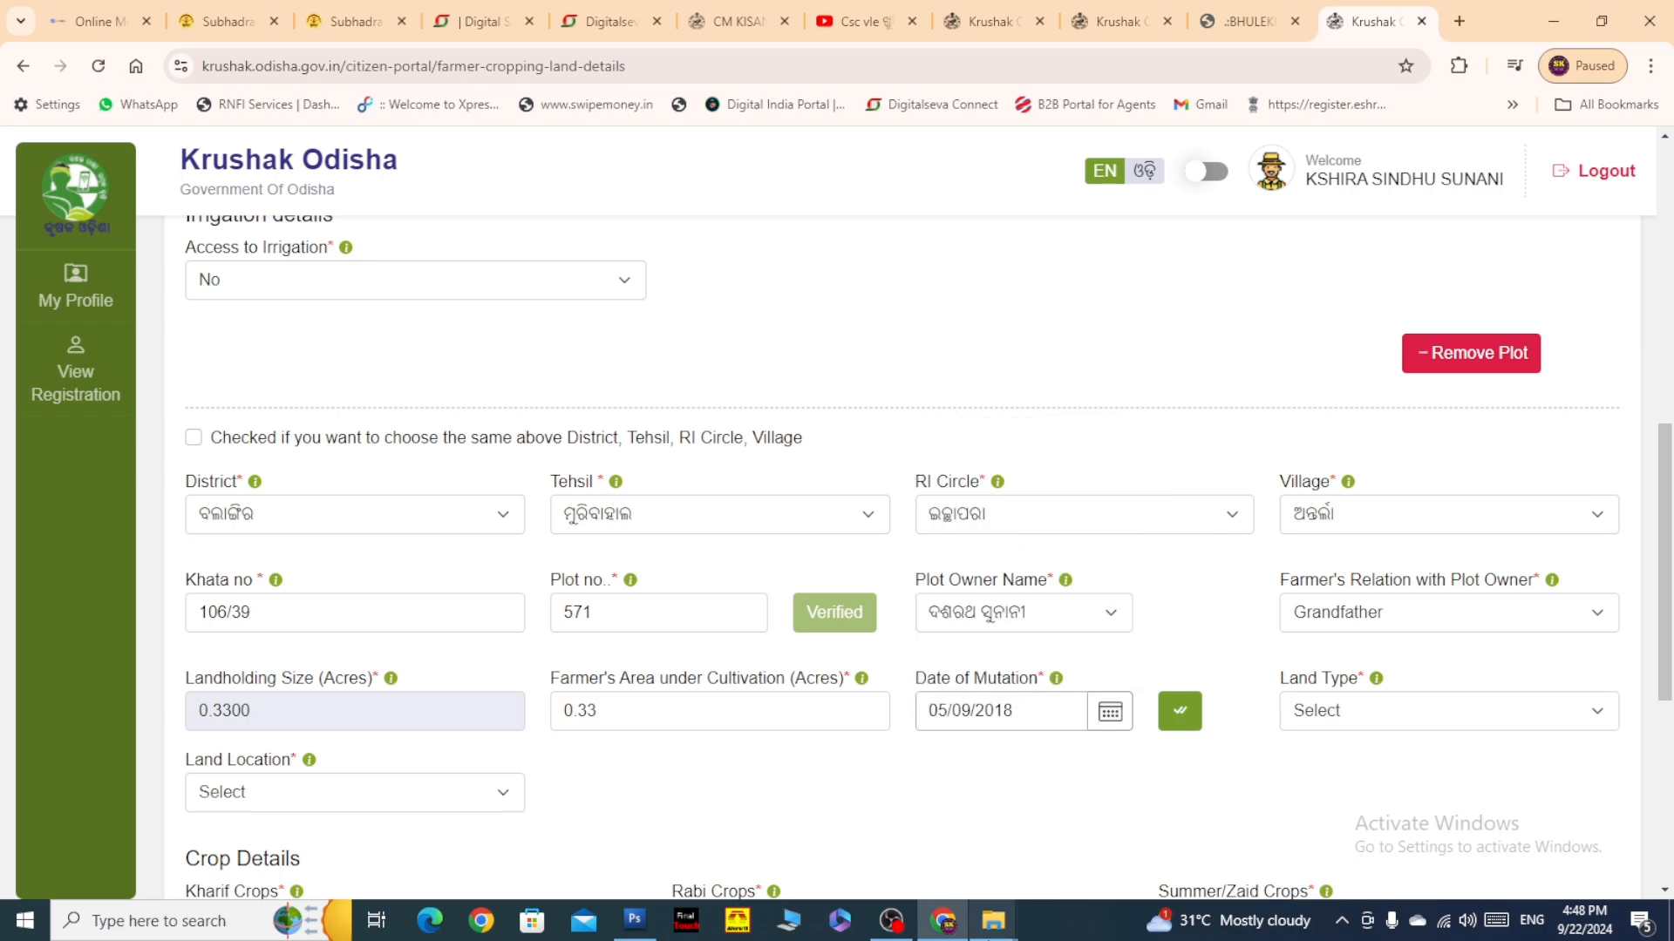
Set the second plot's land type to Low land and its land location to Rural
left_click(1338, 713)
left_click(1338, 765)
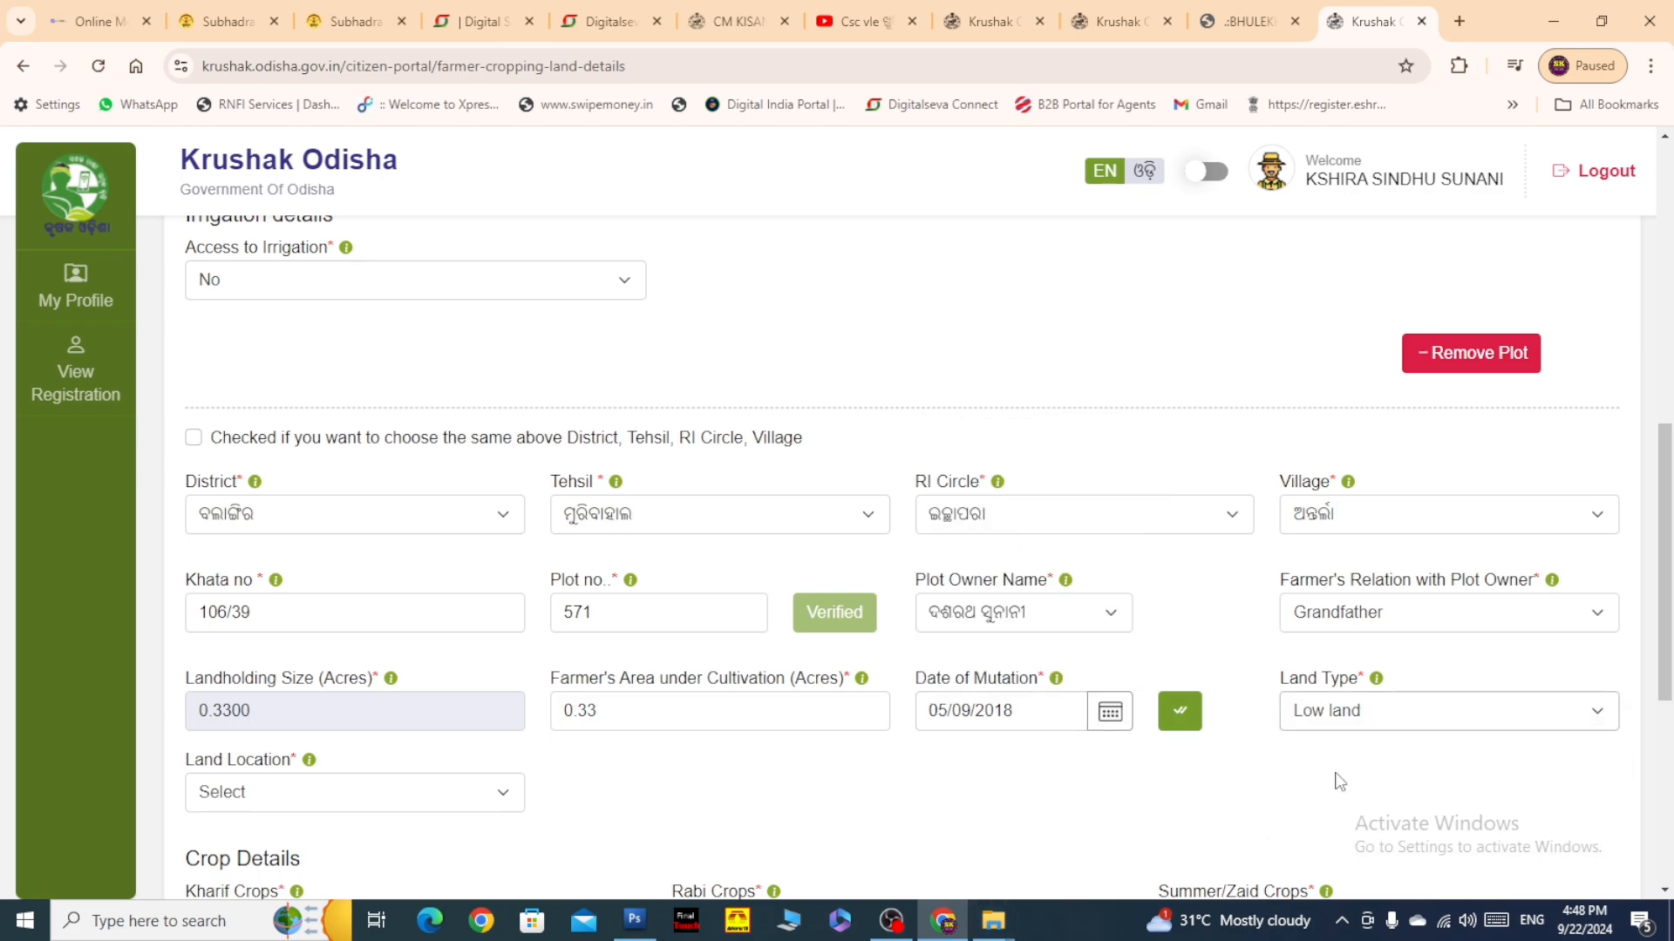
scroll(1338, 766, "down", 3)
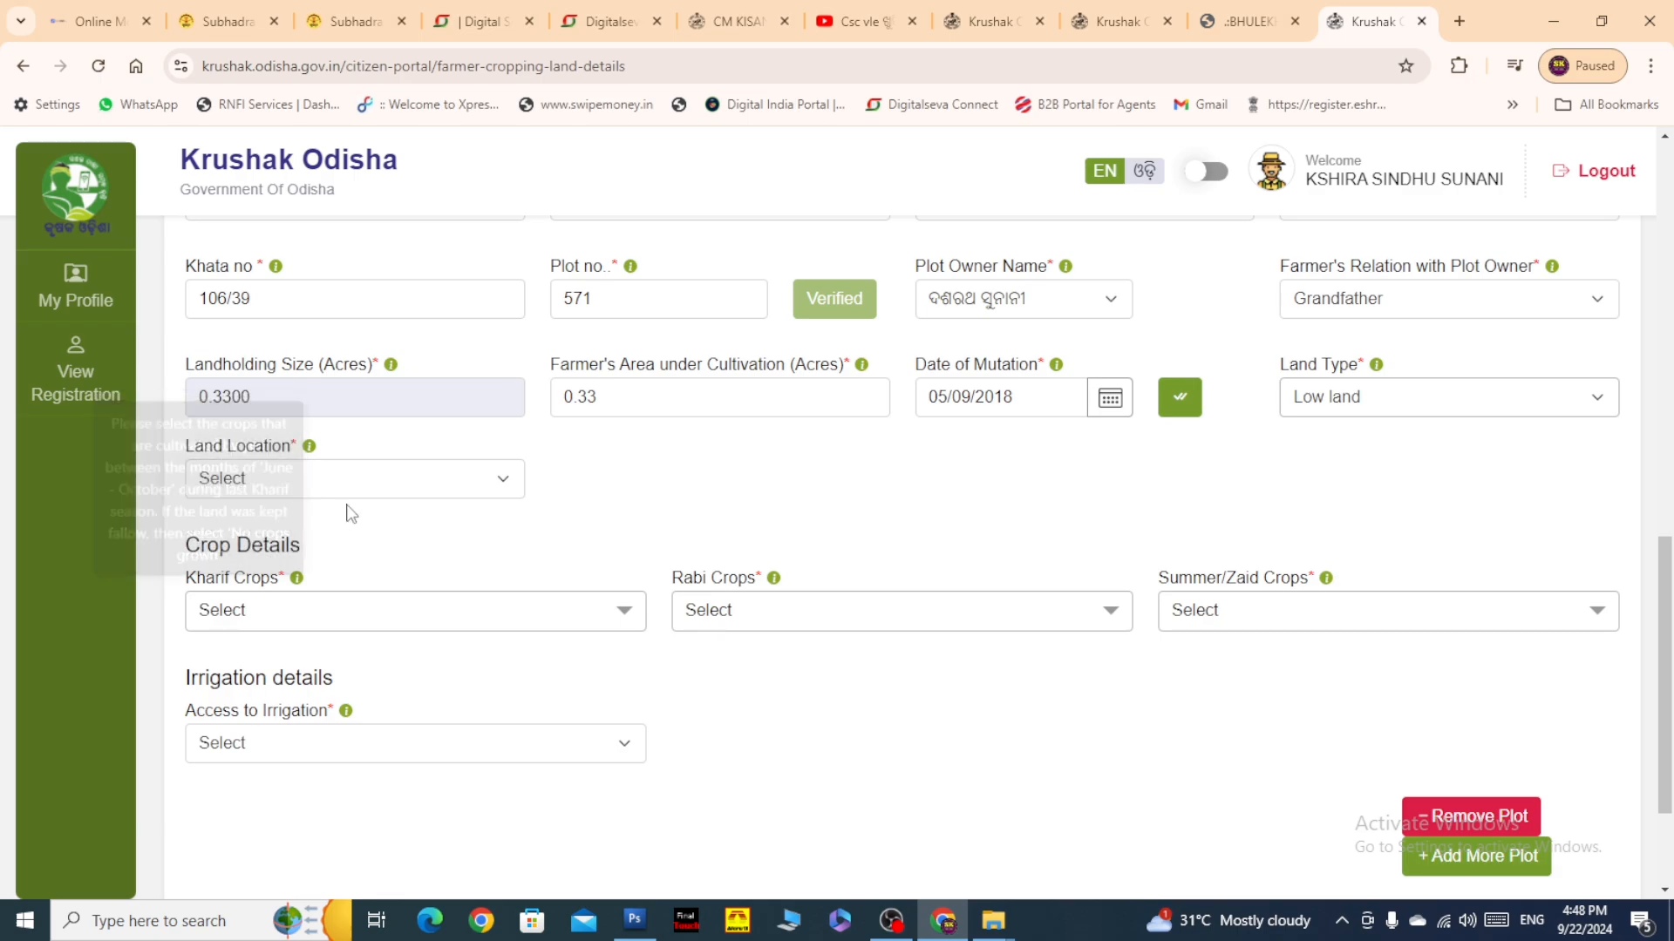
left_click(349, 478)
left_click(271, 569)
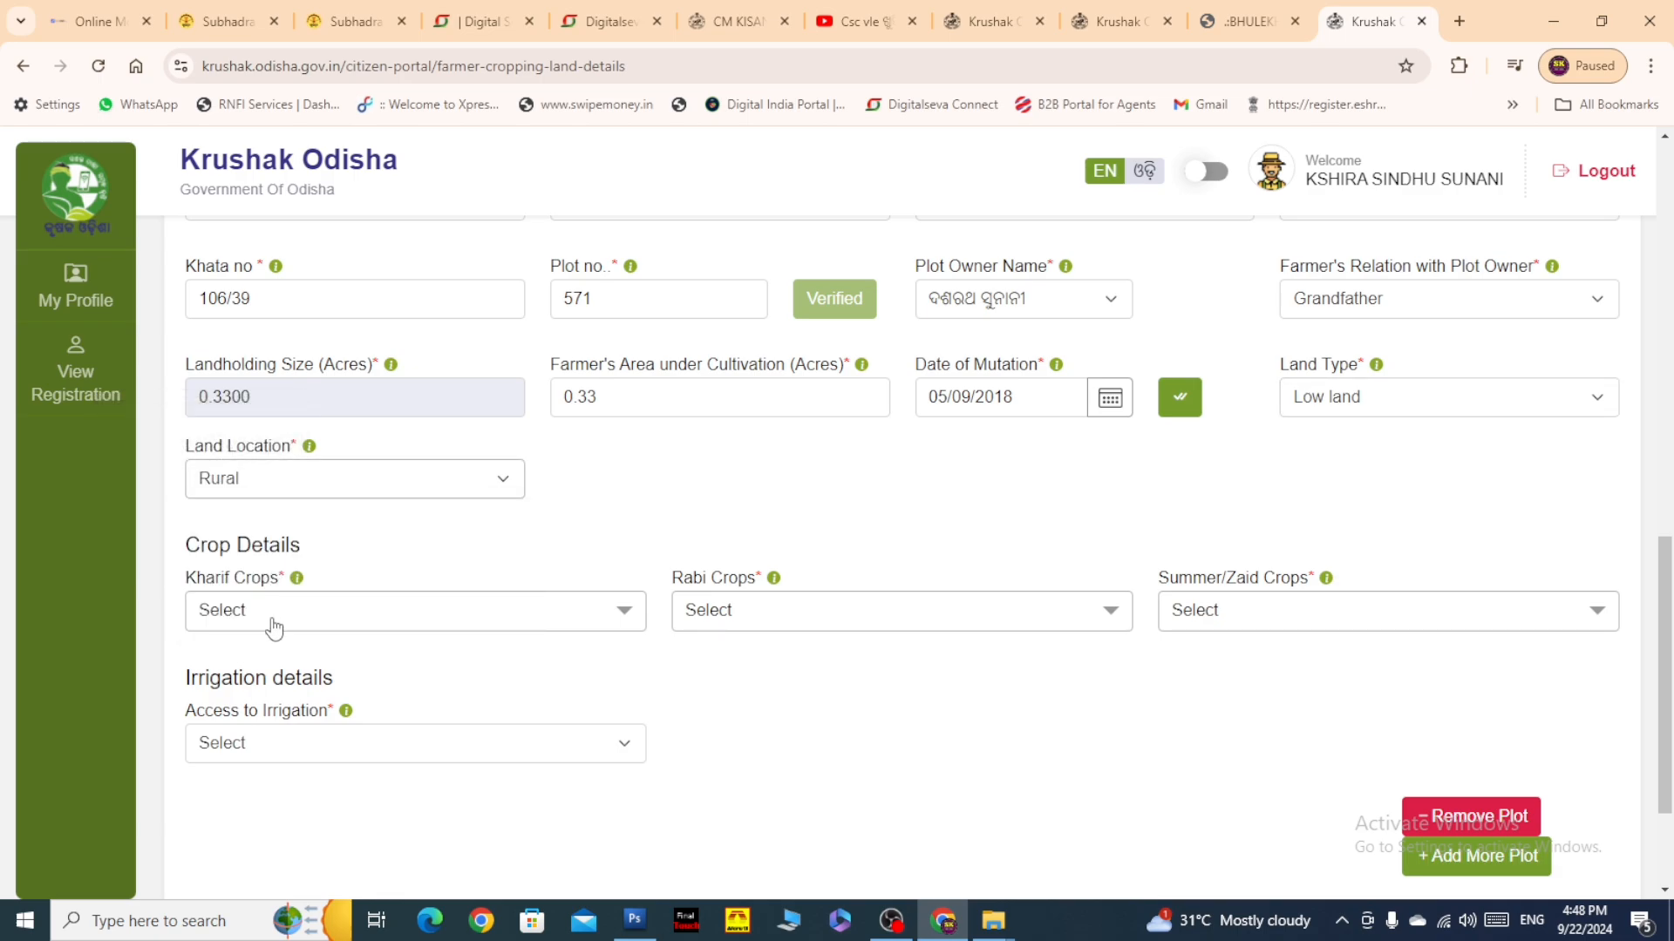
Choose Paddy as the second plot's Kharif crop
left_click(285, 626)
scroll(349, 747, "down", 9)
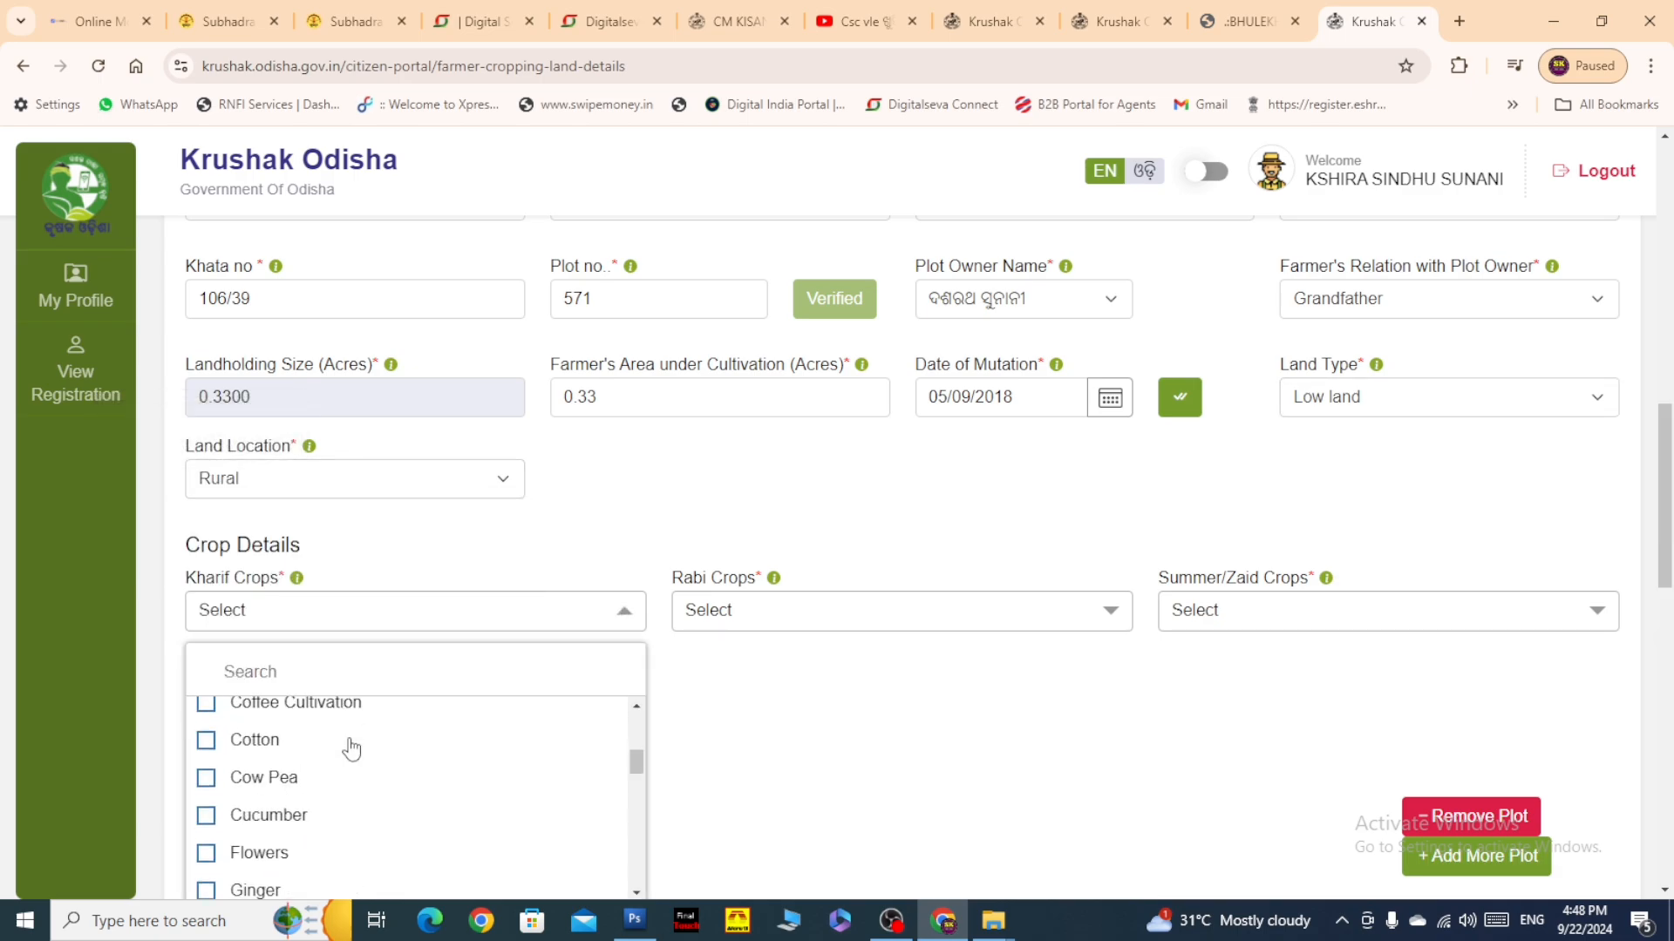
scroll(349, 748, "down", 3)
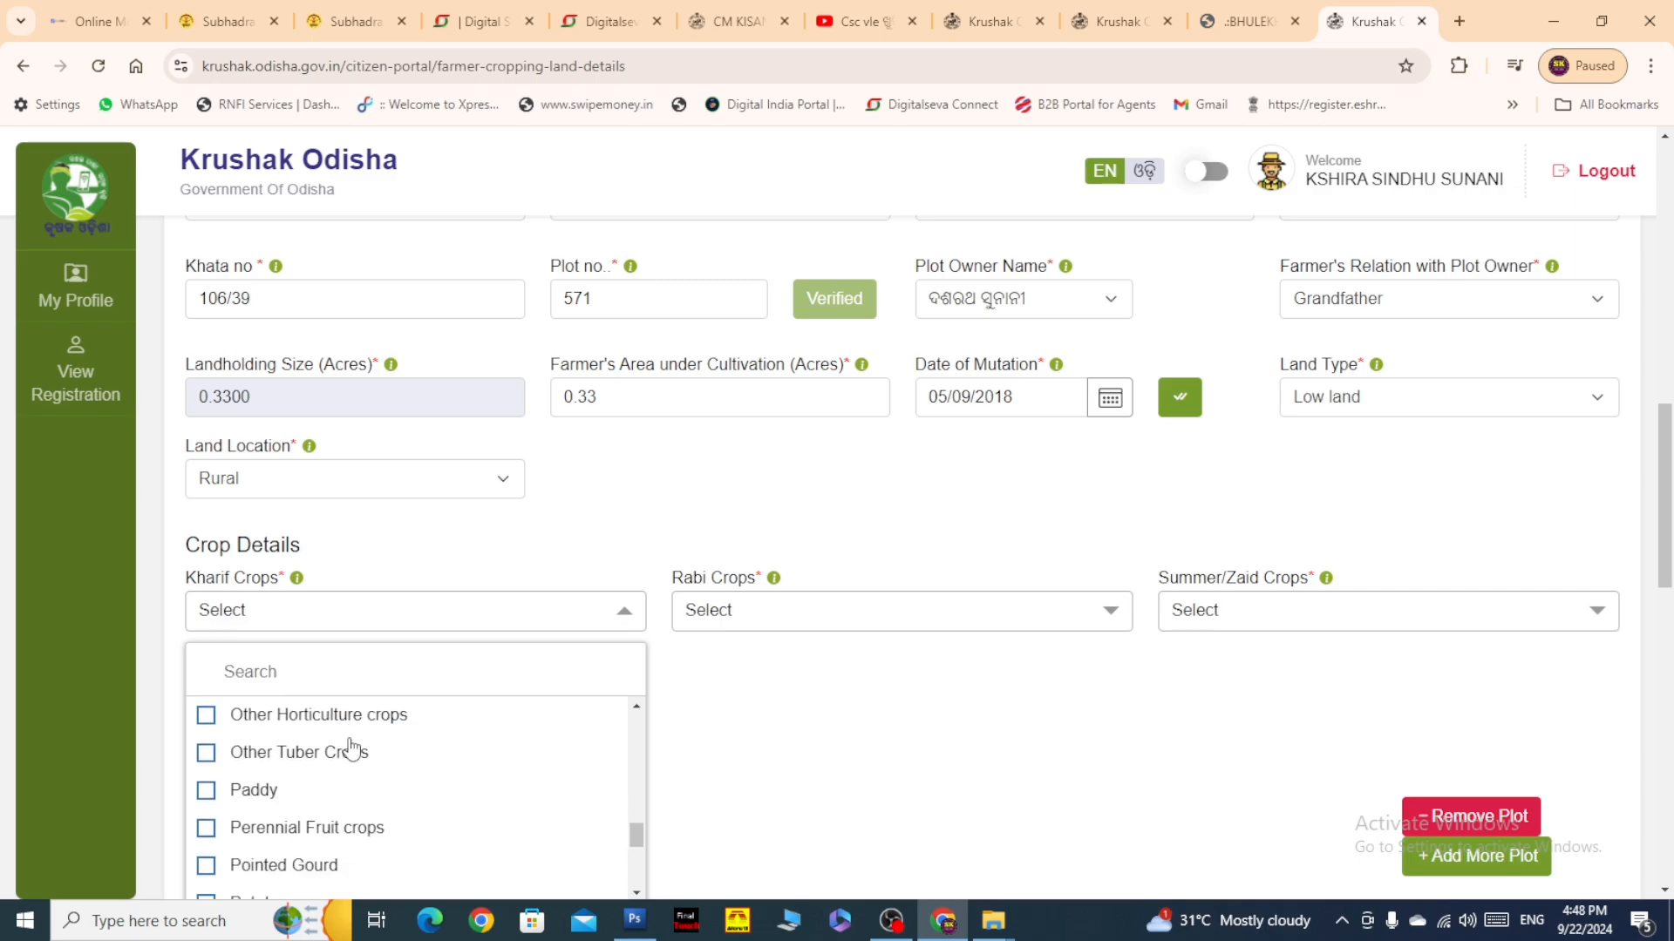
left_click(265, 795)
Choose Bitter gourd as the second plot's Rabi crop and Bottle gourd as its Summer/Zaid crop
left_click(839, 620)
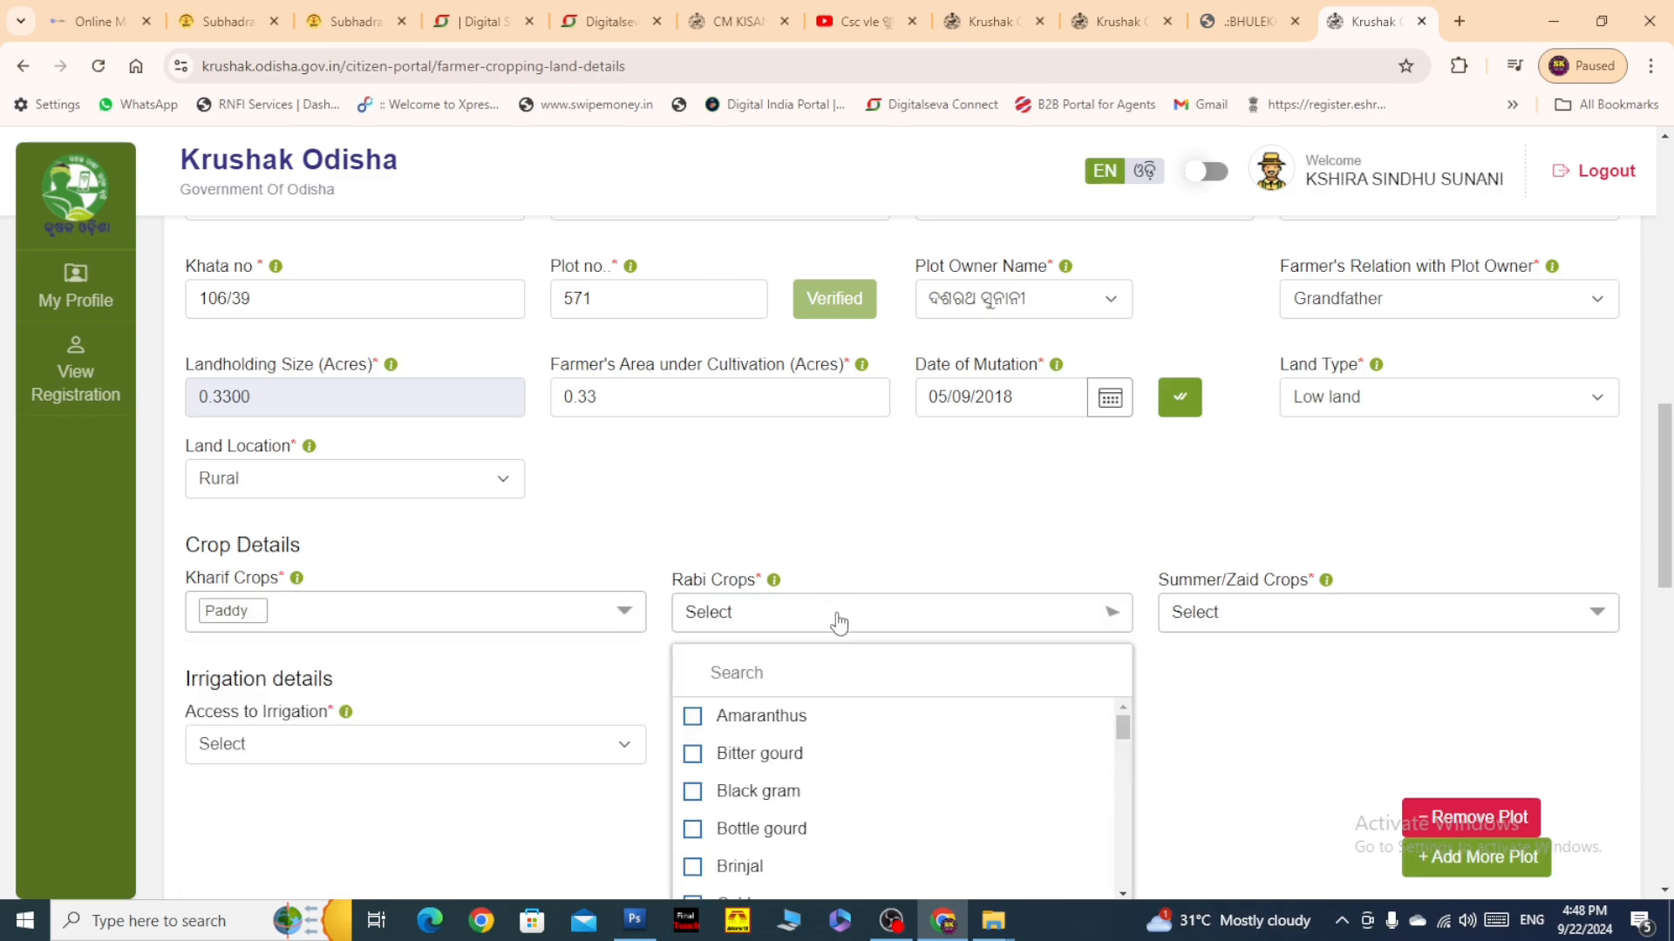
left_click(794, 765)
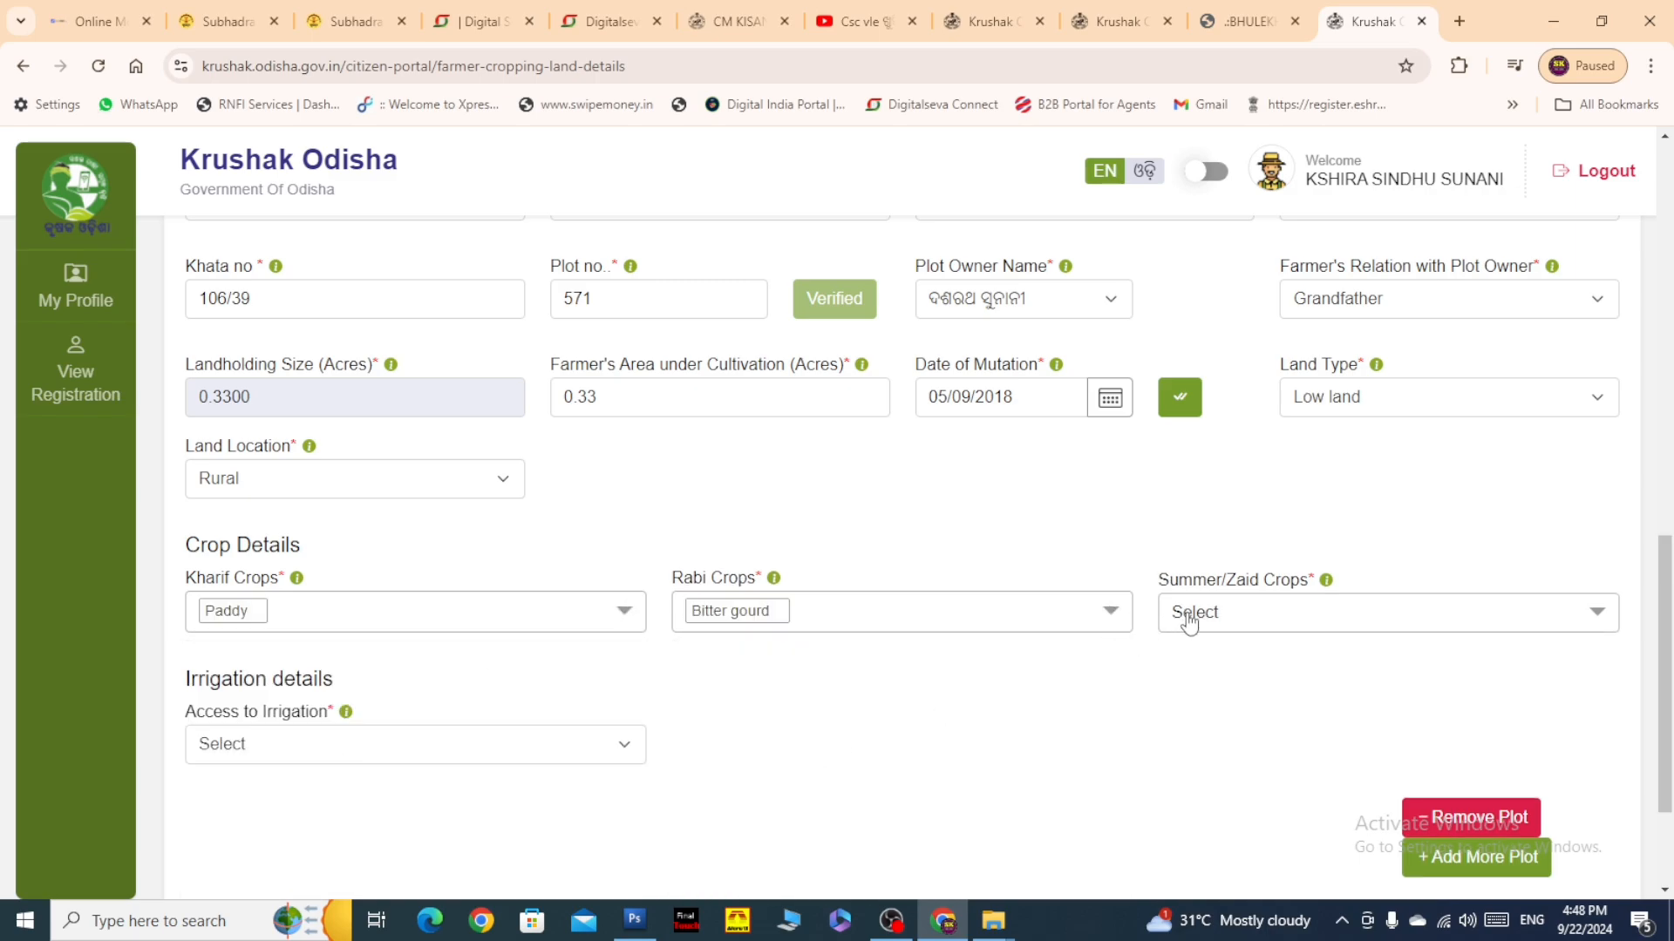
left_click(1220, 621)
left_click(1248, 828)
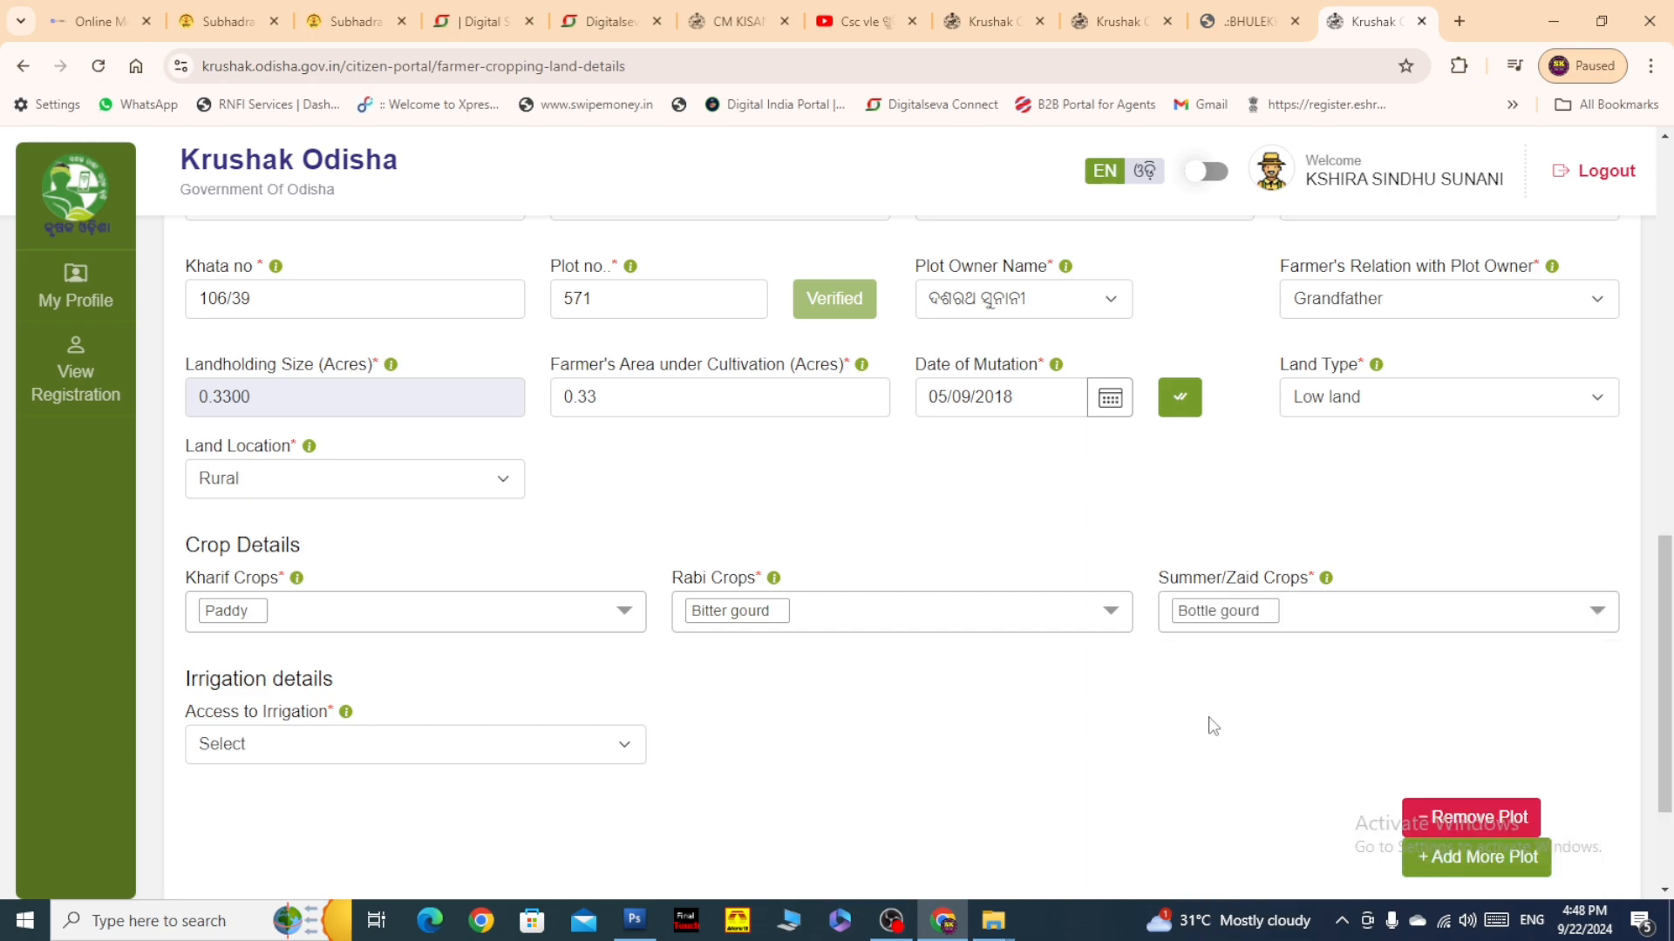
Set the second plot's access to irrigation to No
scroll(645, 675, "down", 2)
left_click(439, 571)
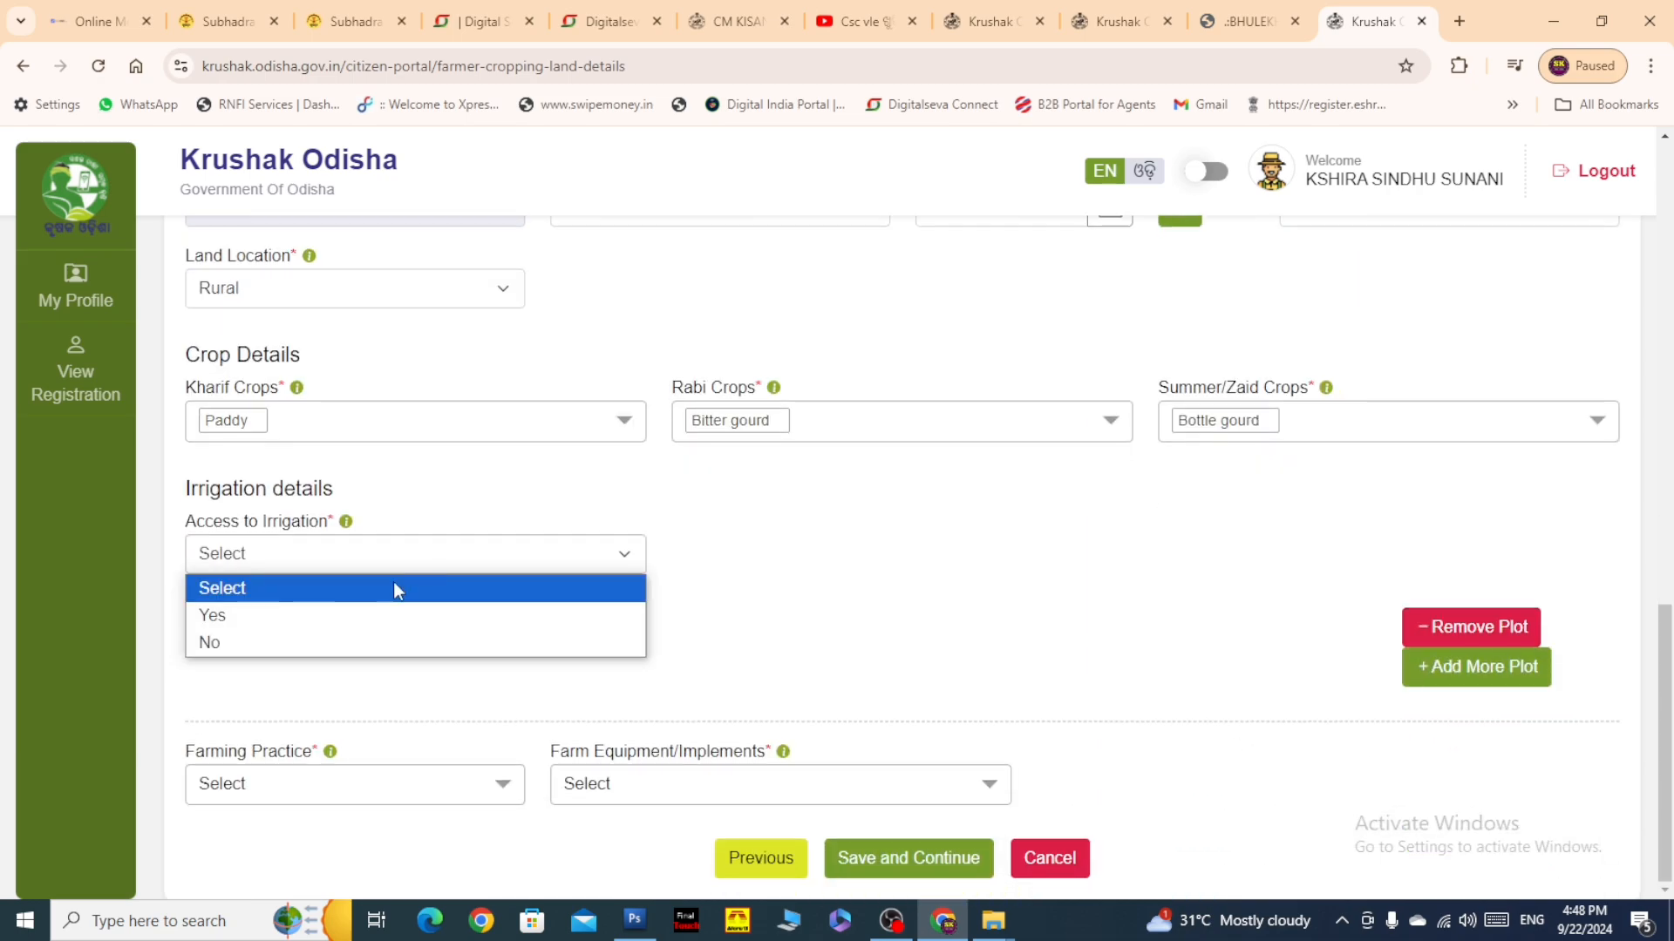
left_click(294, 639)
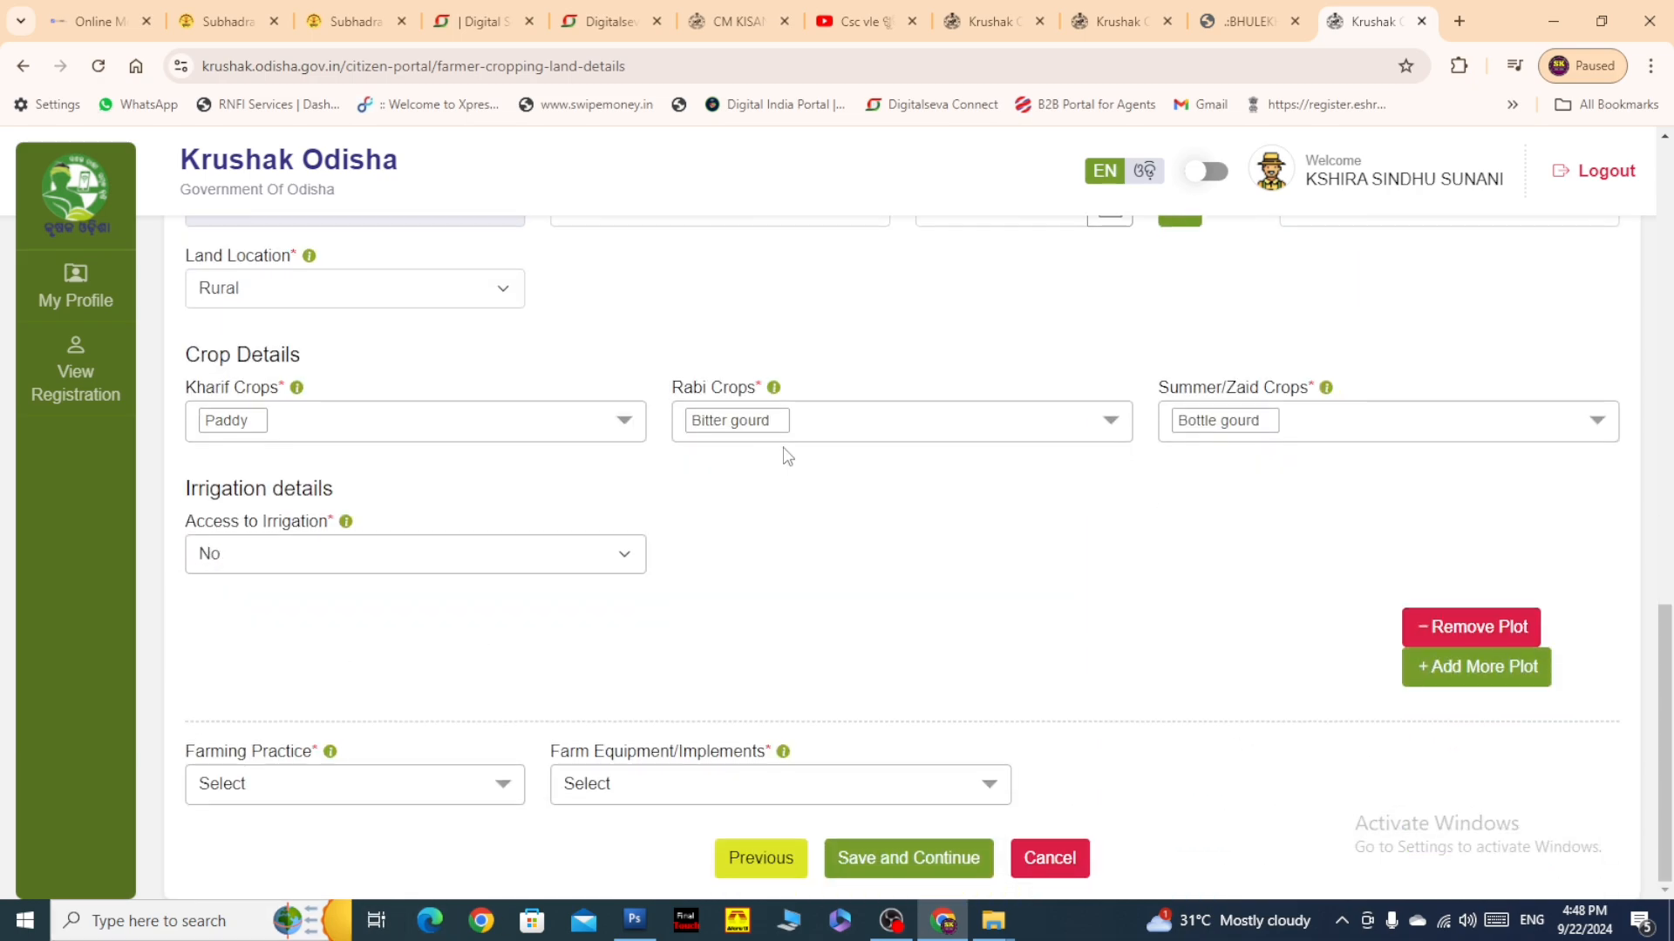
Set the farming practice in the cropping land details to None
left_click(403, 800)
scroll(872, 576, "down", 3)
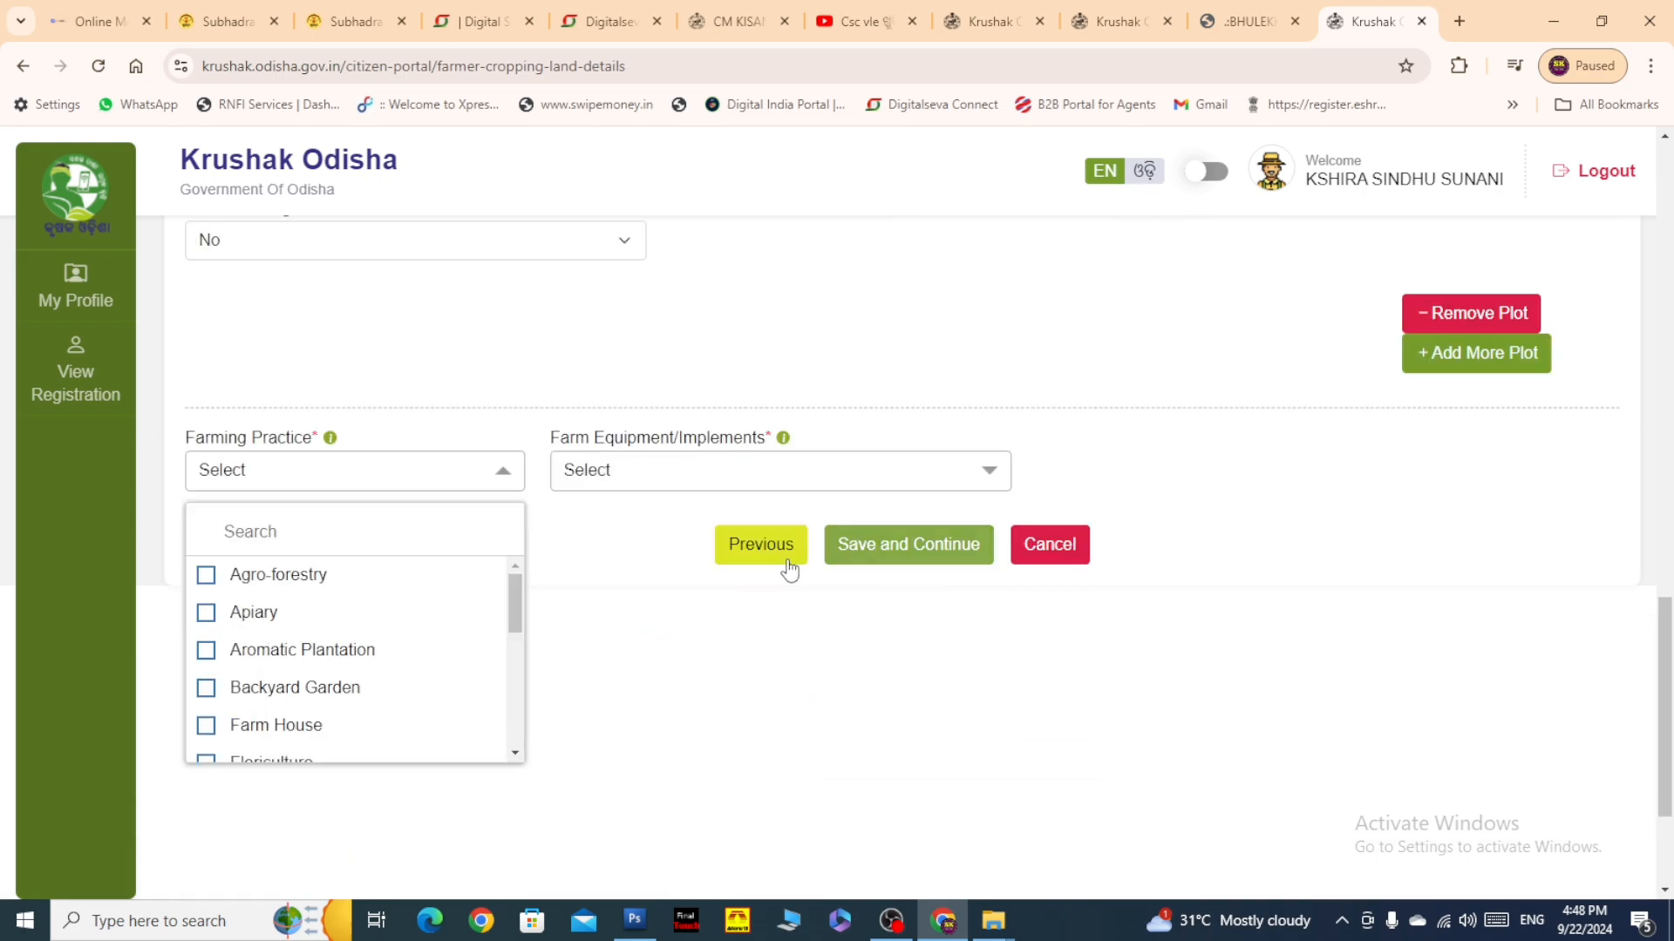
scroll(446, 591, "down", 5)
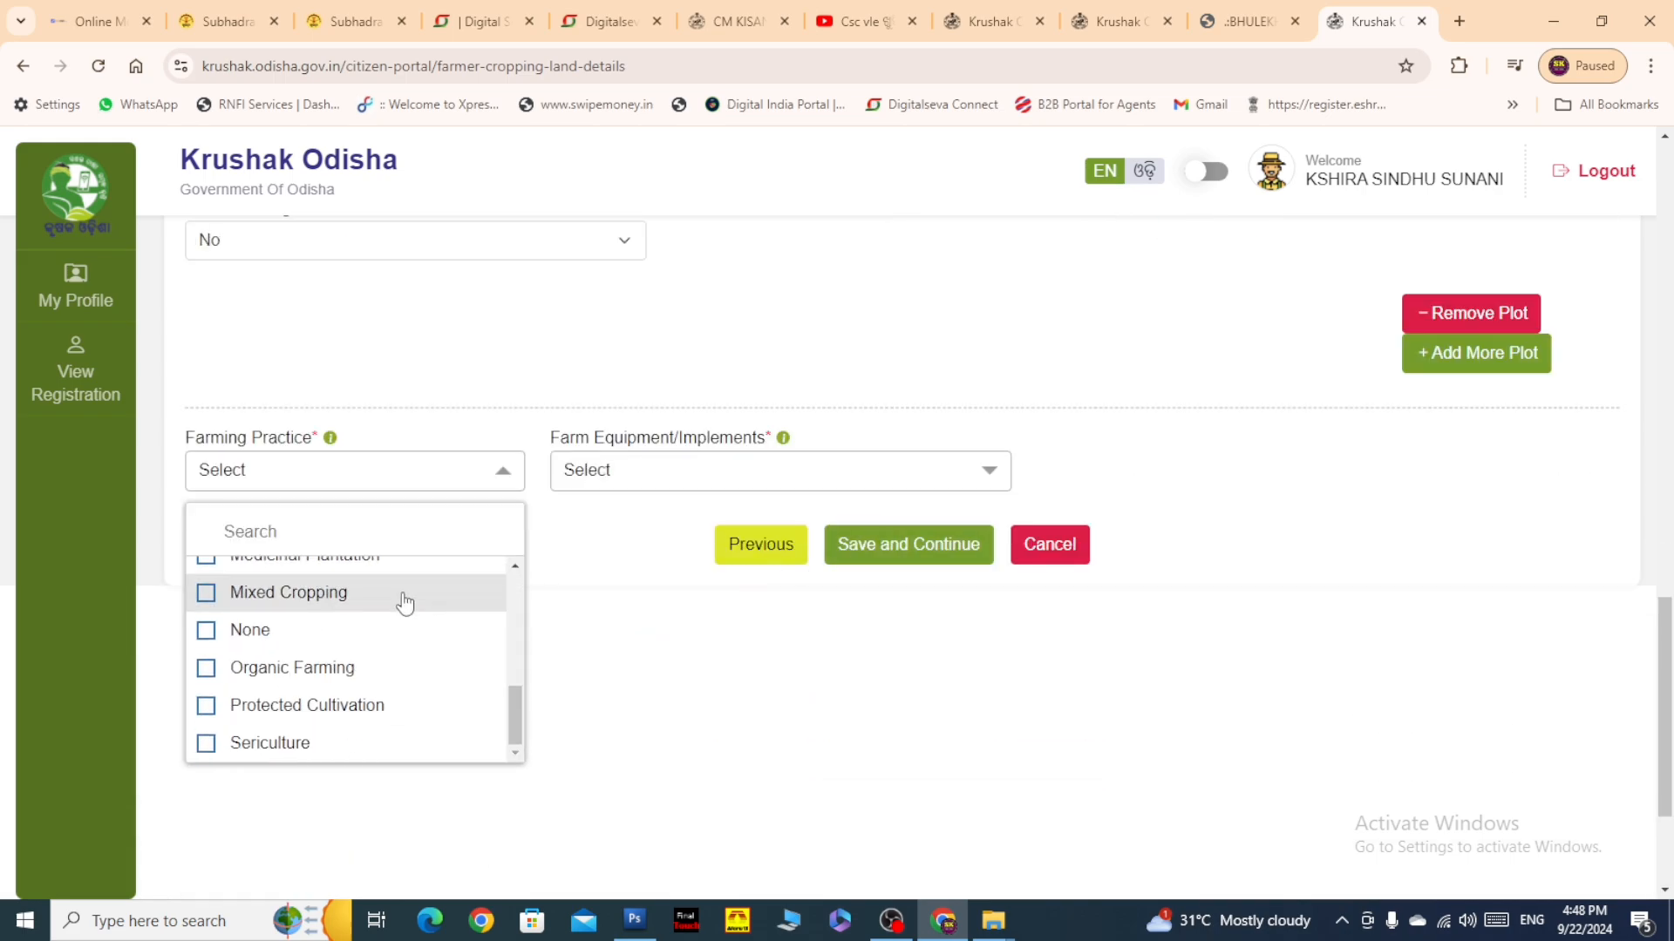
left_click(328, 641)
Choose Sprayer as the farm equipment in the cropping land details
left_click(859, 789)
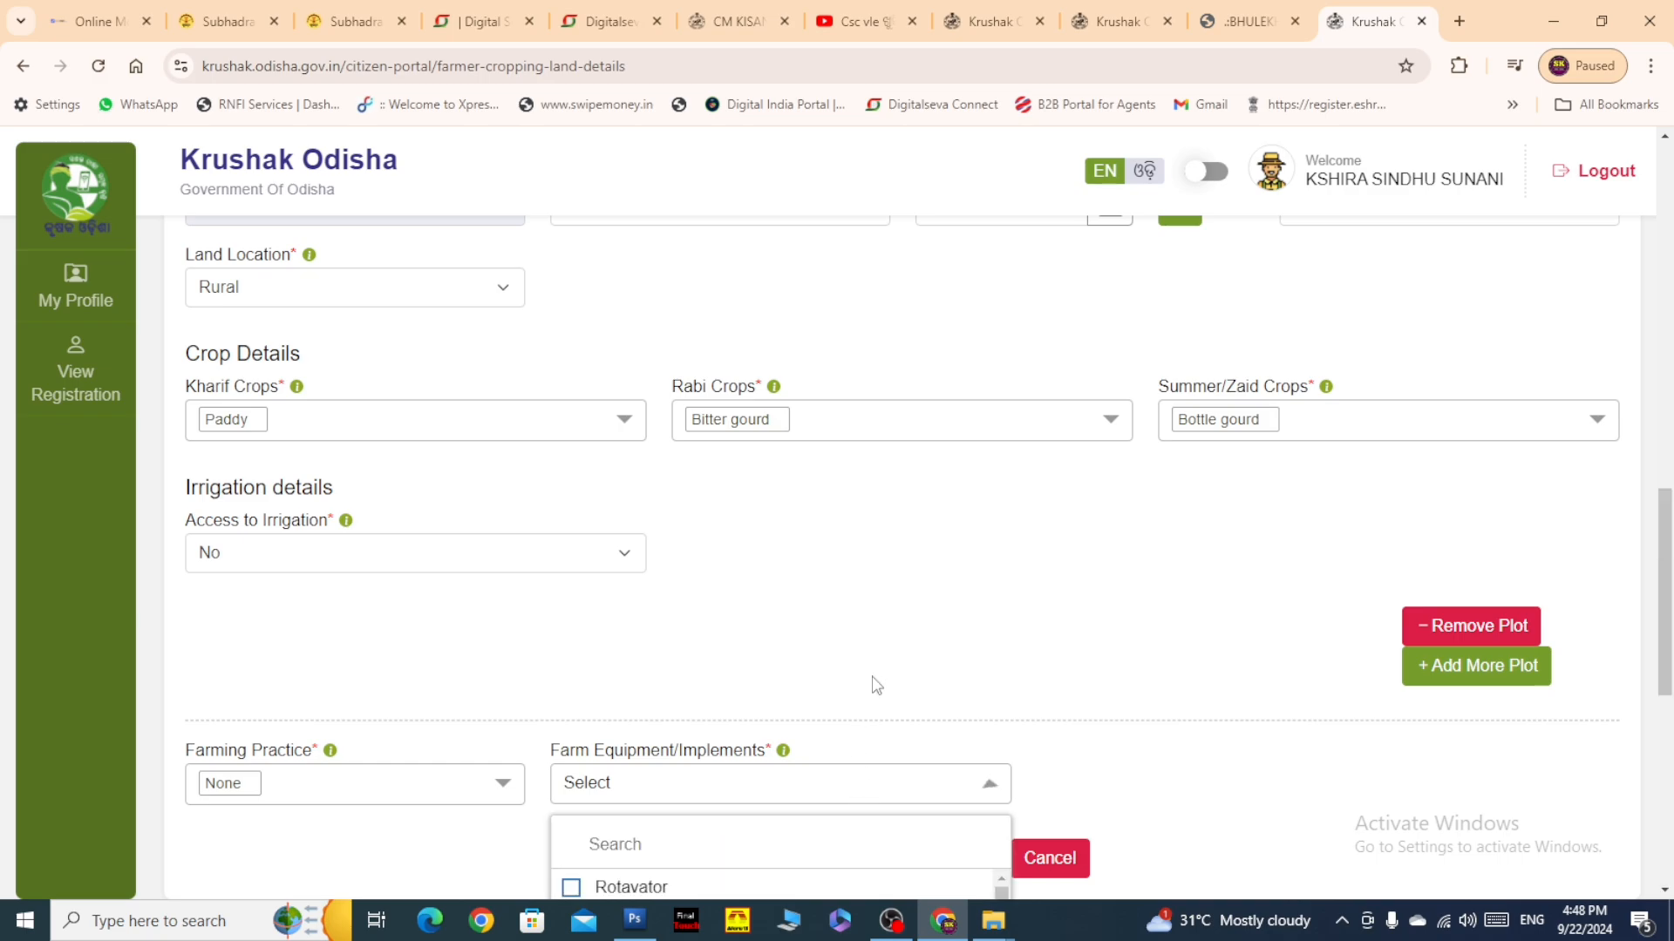
scroll(937, 628, "down", 3)
scroll(844, 639, "down", 4)
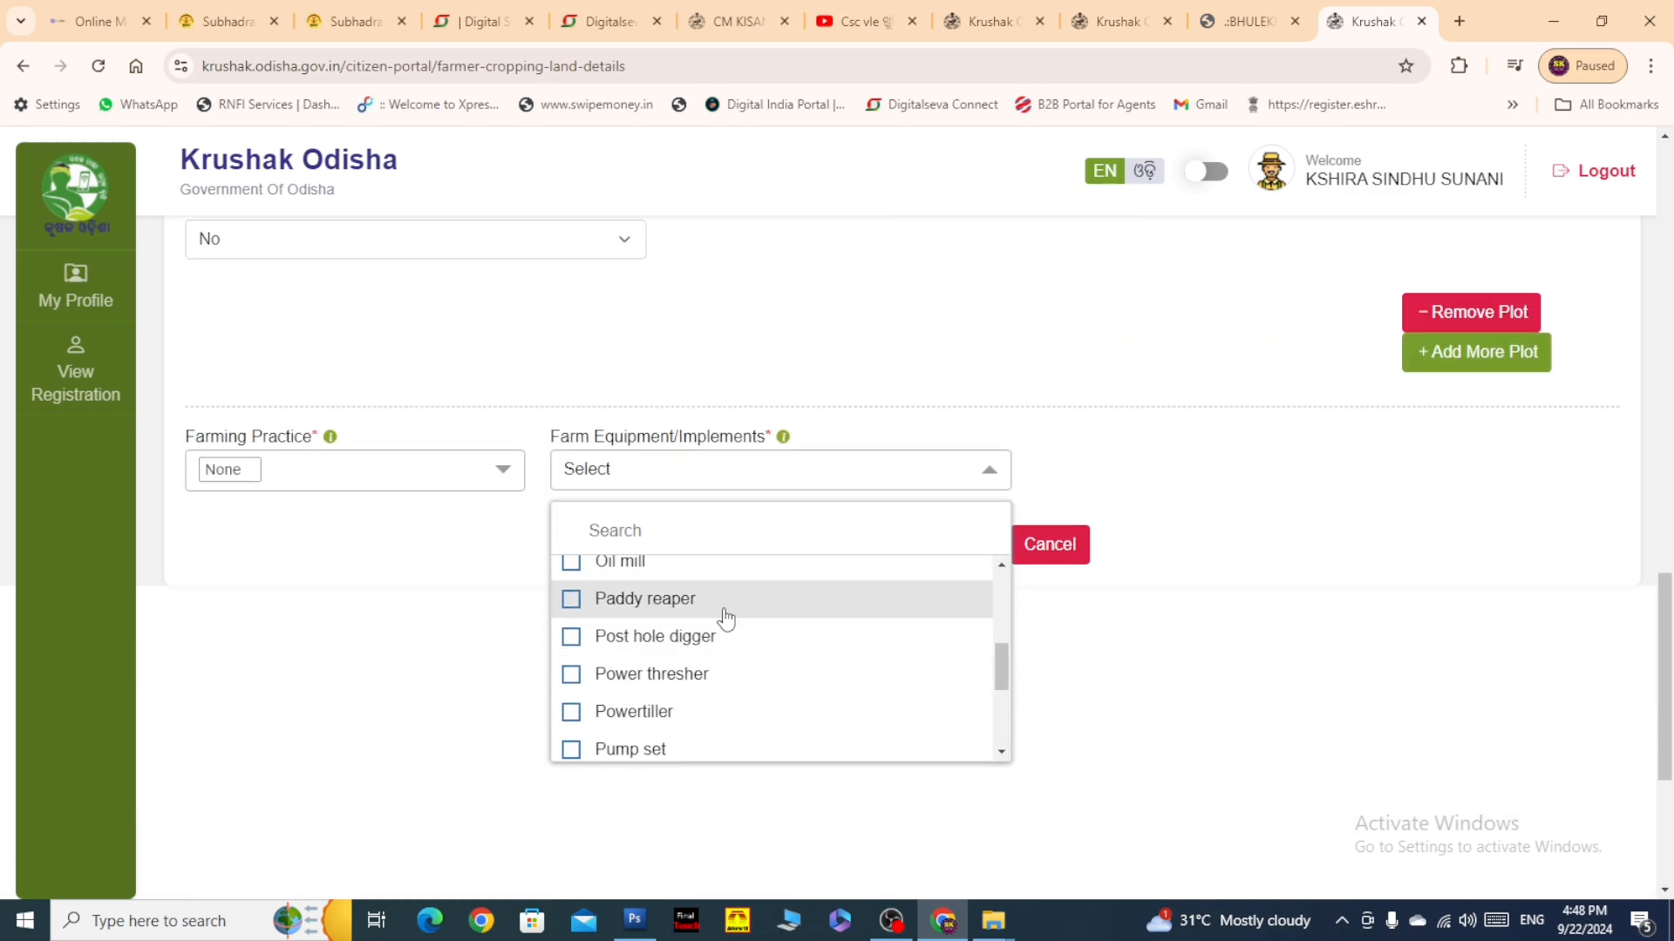
scroll(726, 617, "down", 3)
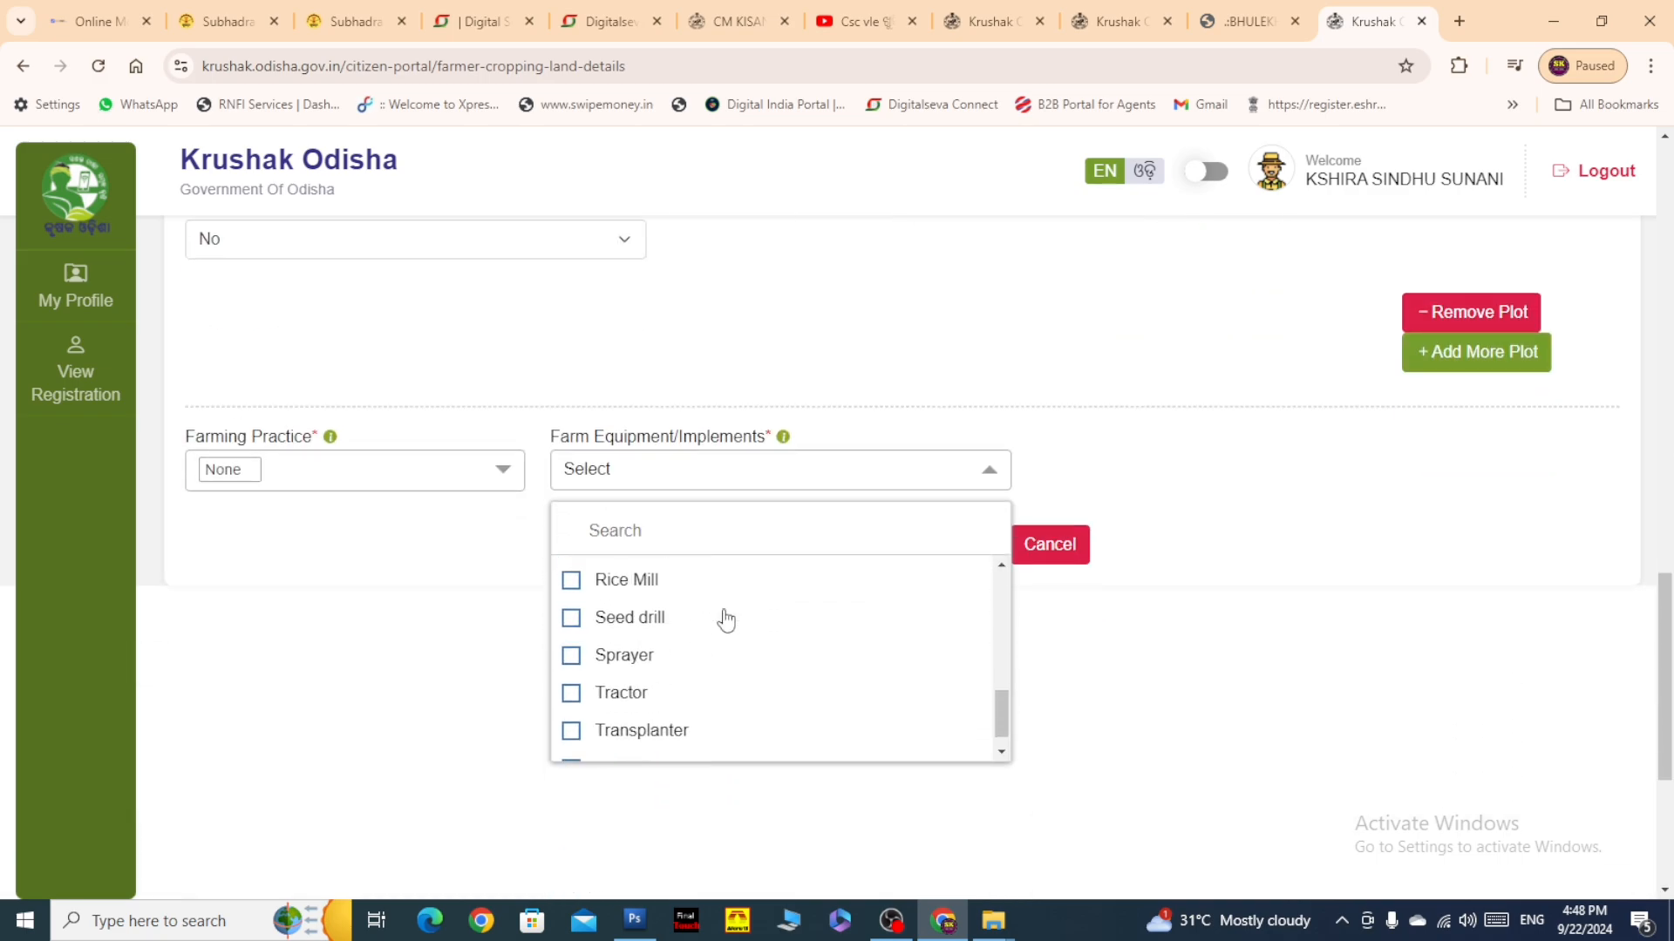
left_click(634, 655)
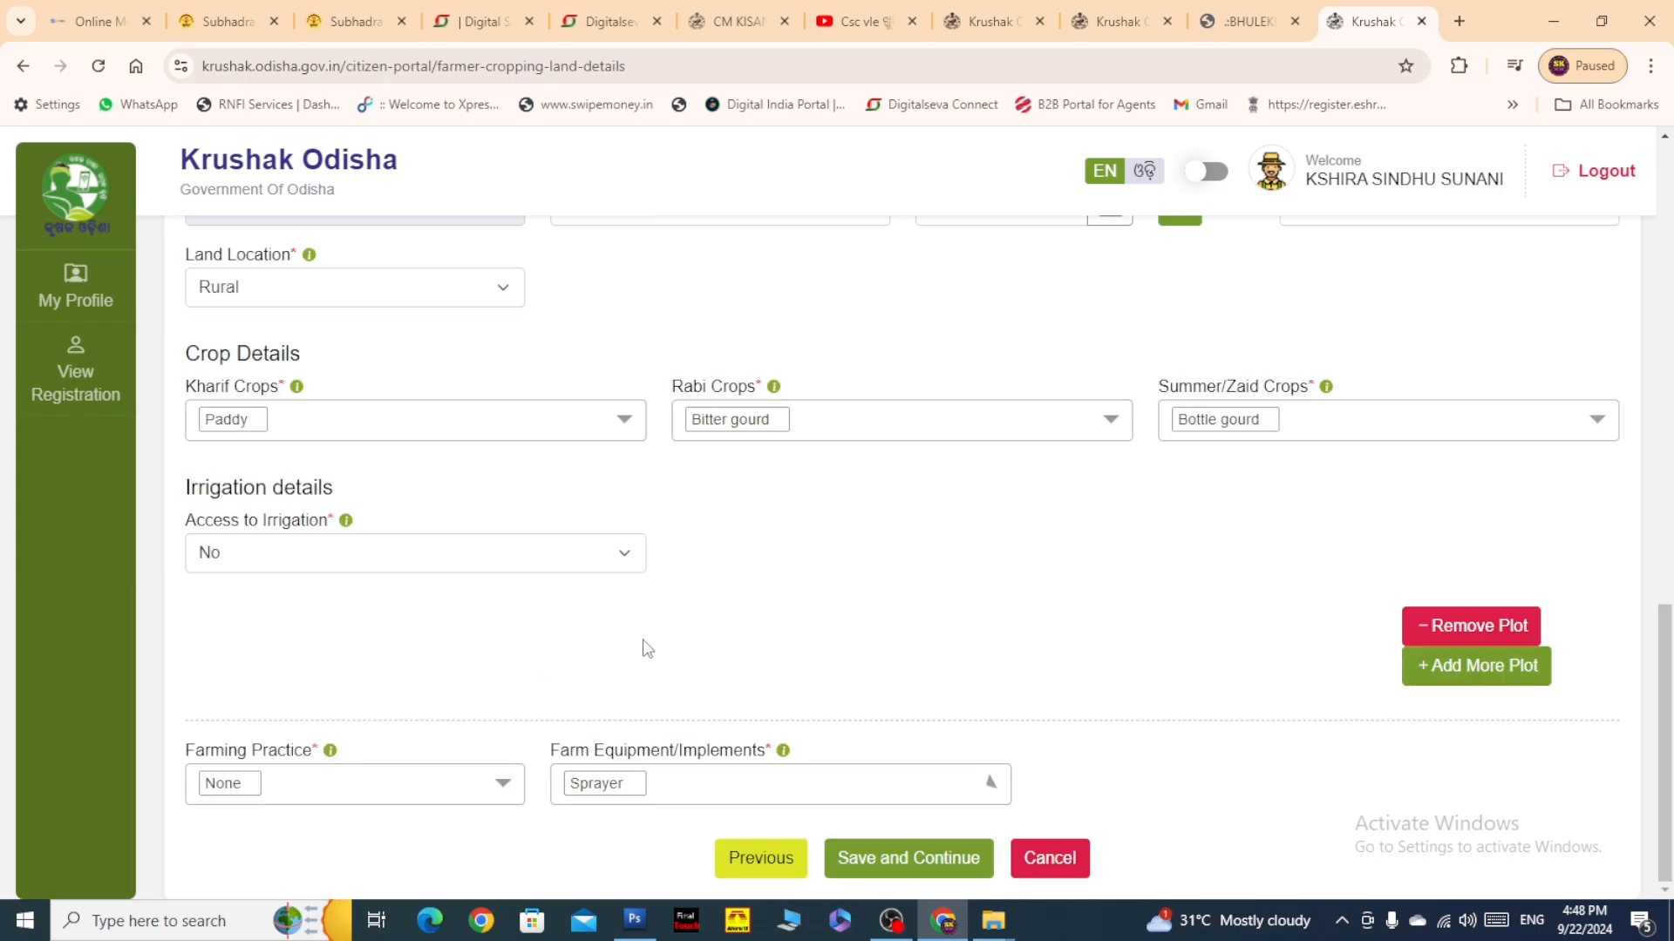
Save the cropping land details, confirm proceeding with the registration and dismiss the notice
left_click(911, 857)
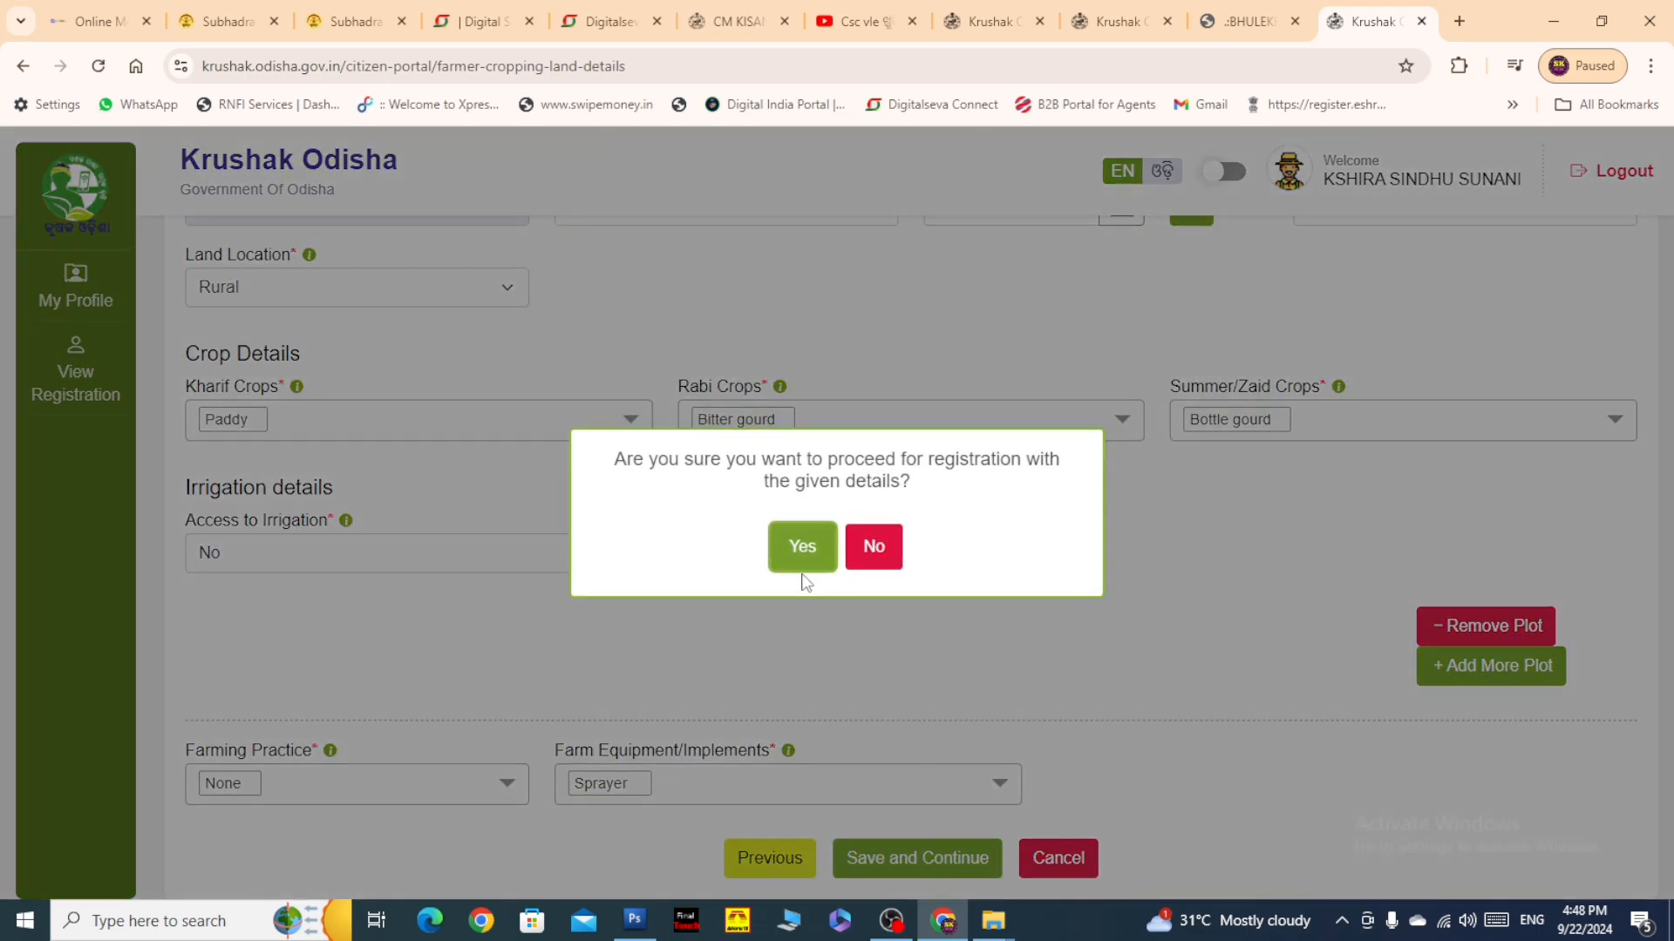
left_click(795, 550)
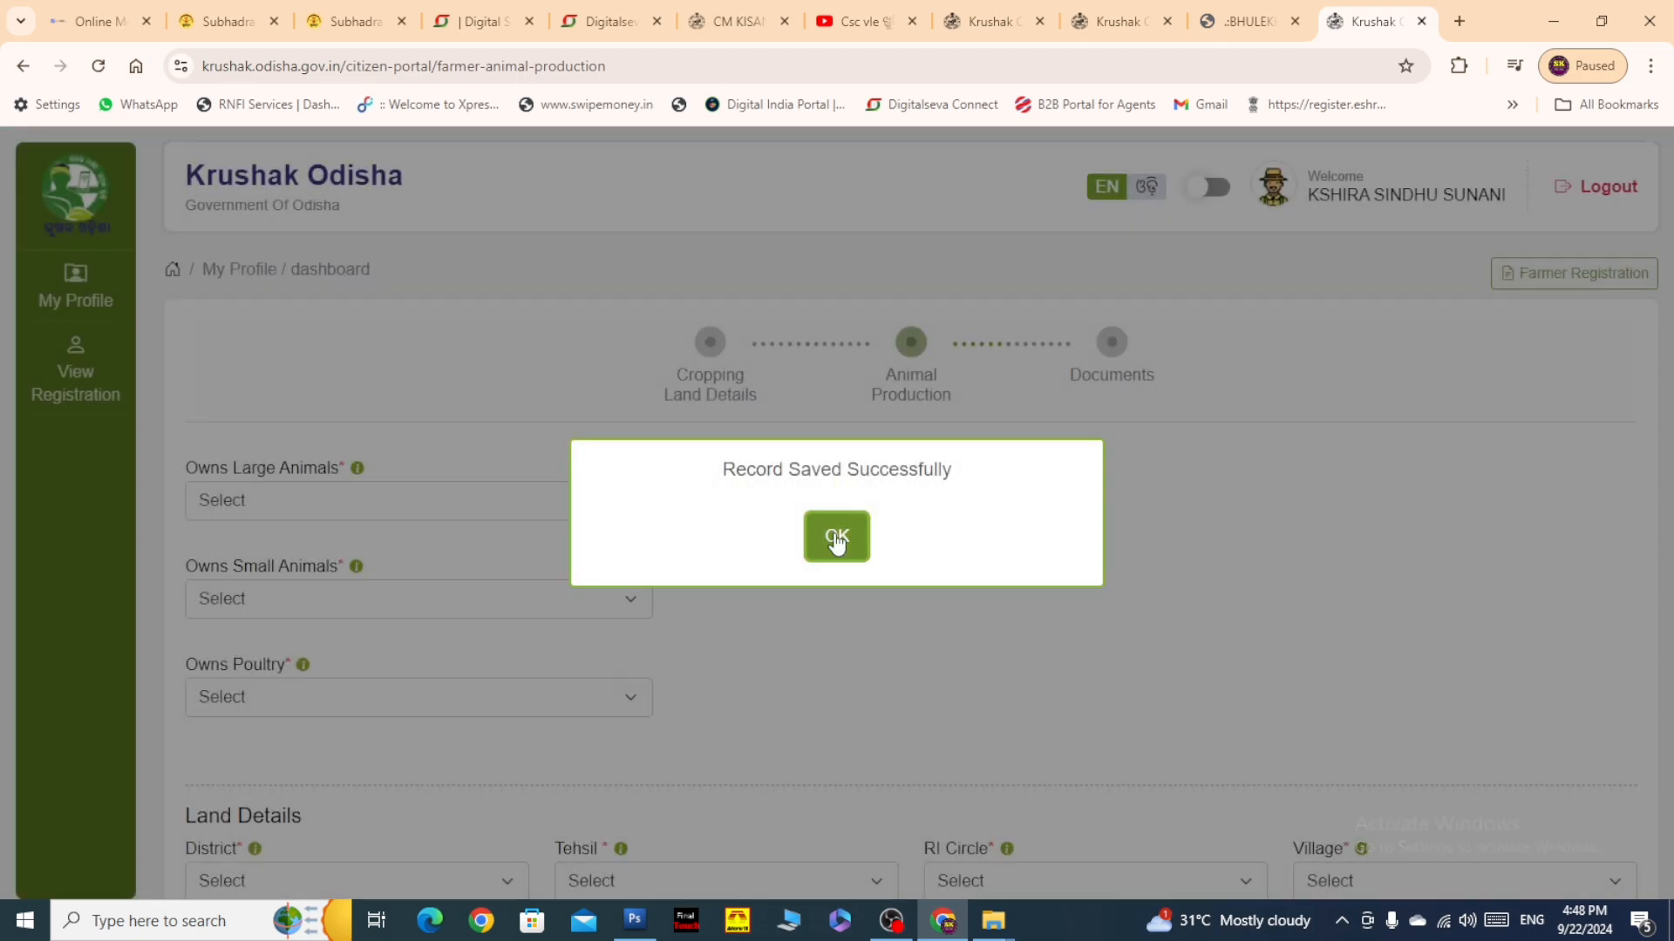
left_click(836, 536)
In the animal production details, set Owns Large Animals to No and Owns Small Animals to Yes
scroll(988, 580, "down", 1)
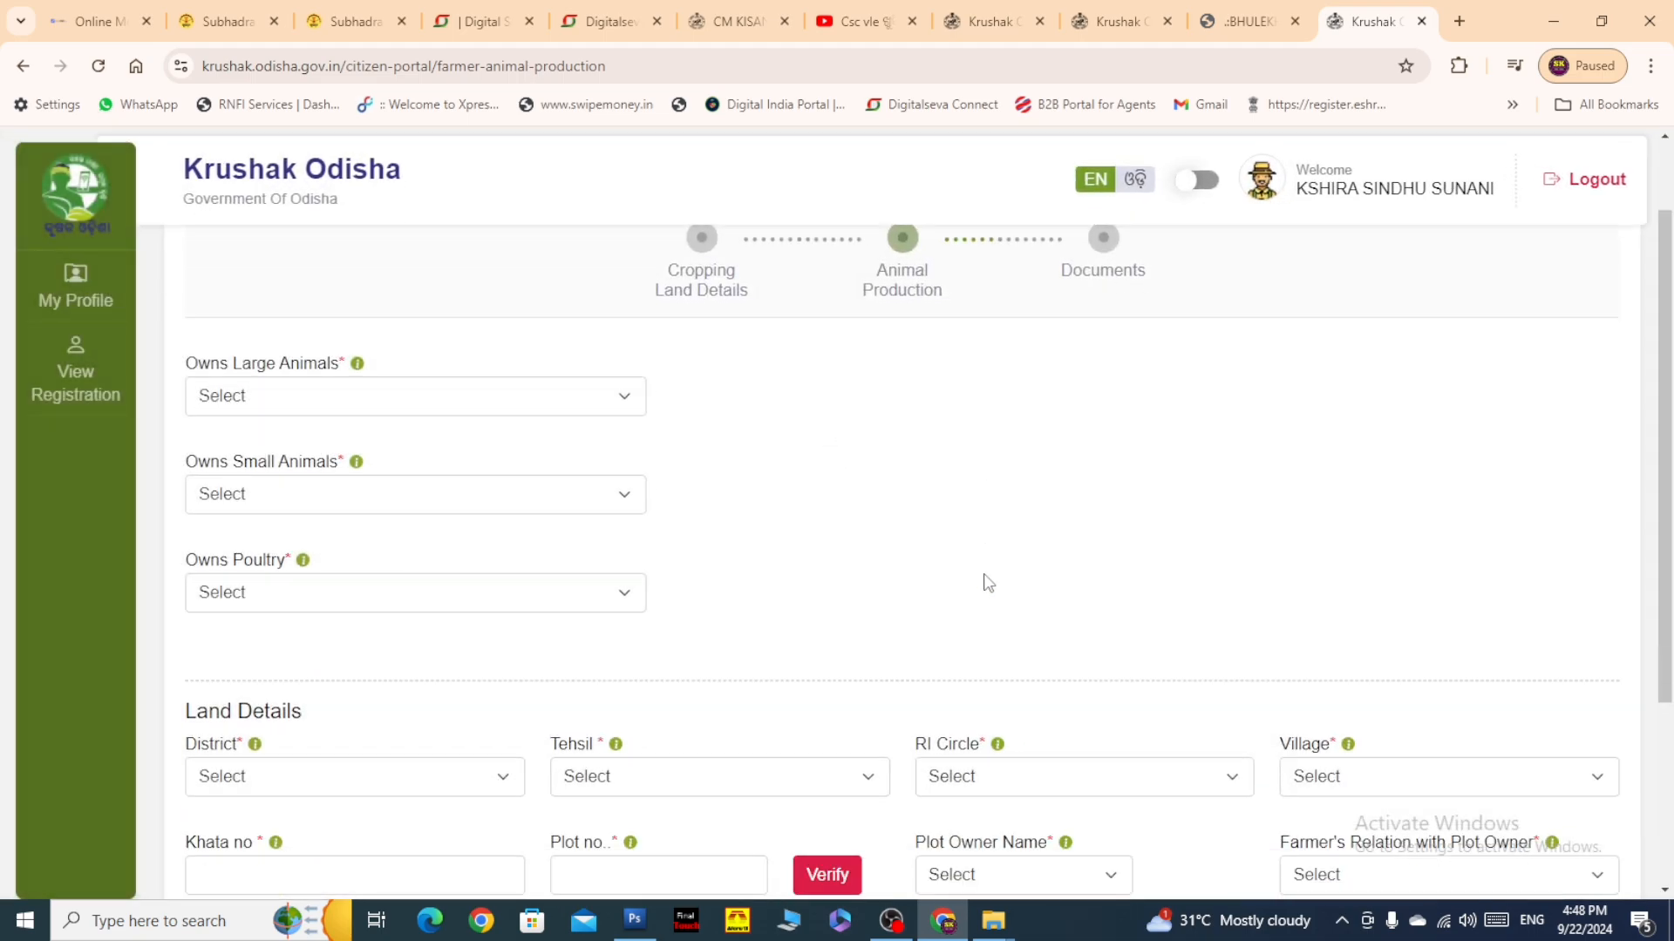
left_click(434, 405)
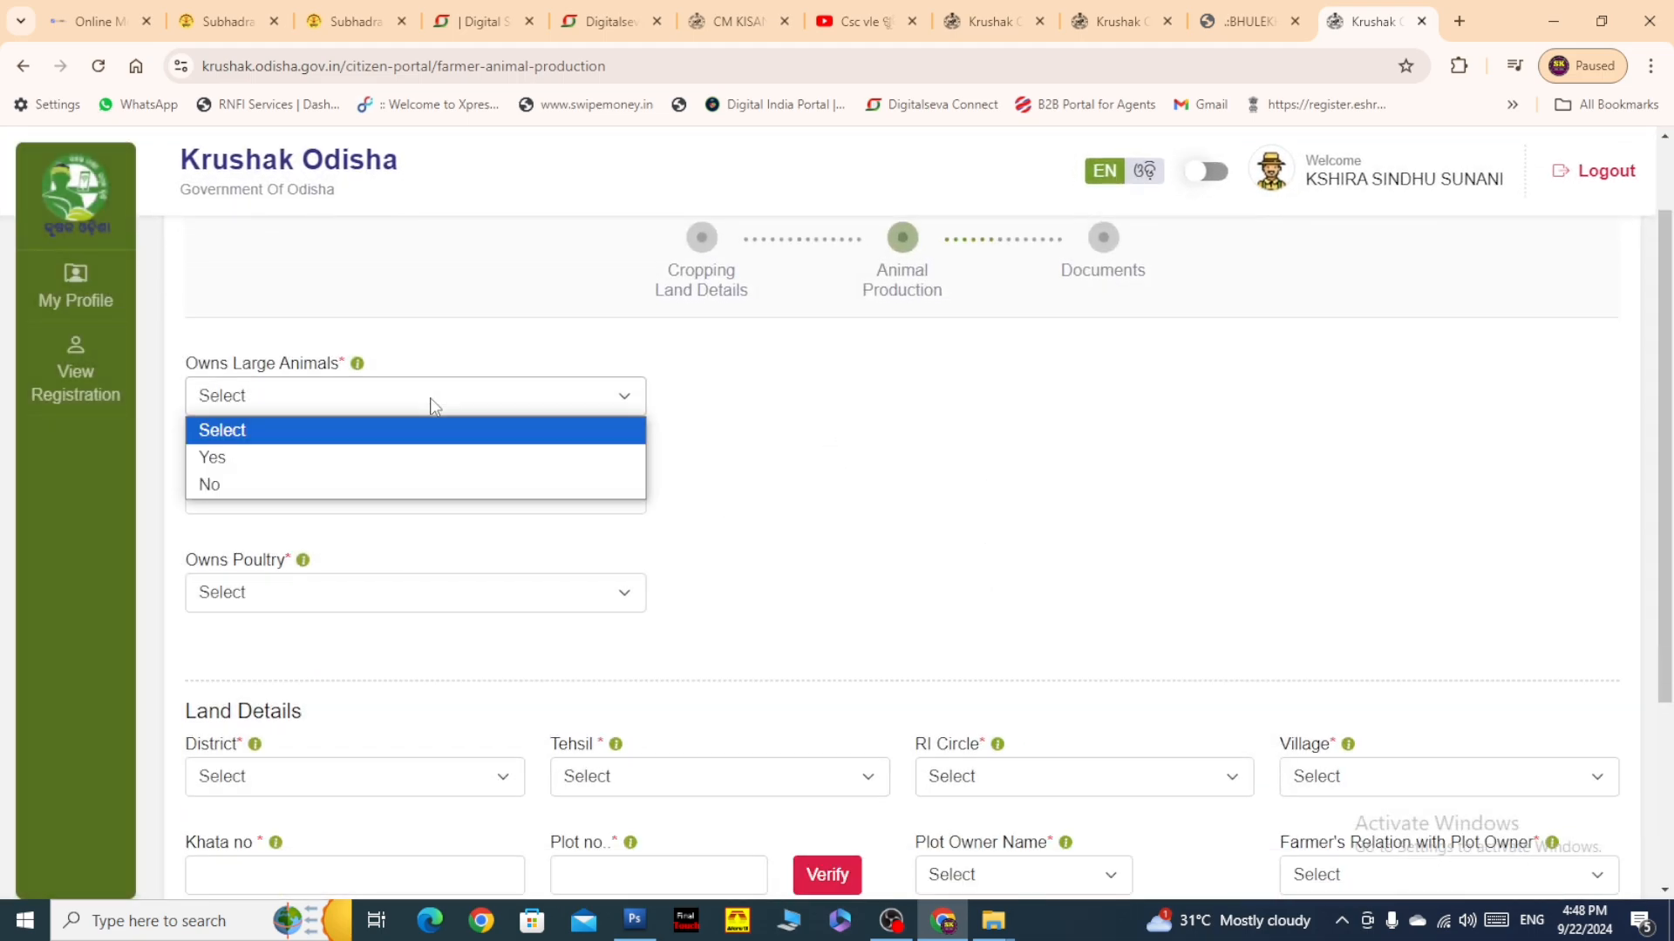
left_click(348, 482)
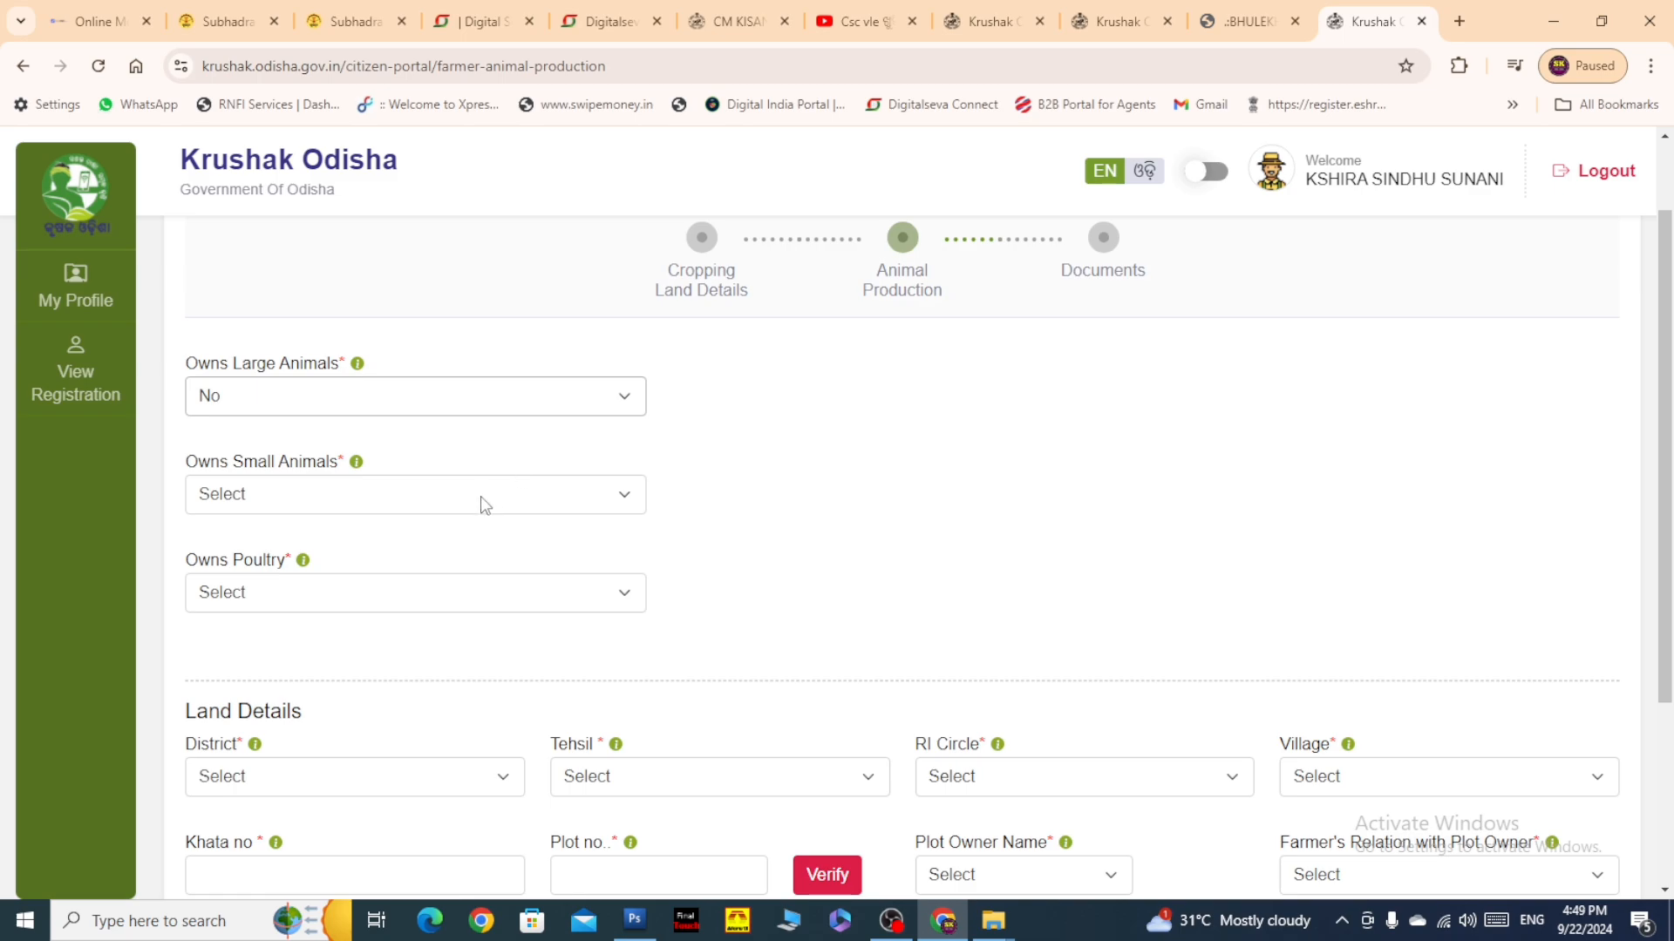
left_click(457, 505)
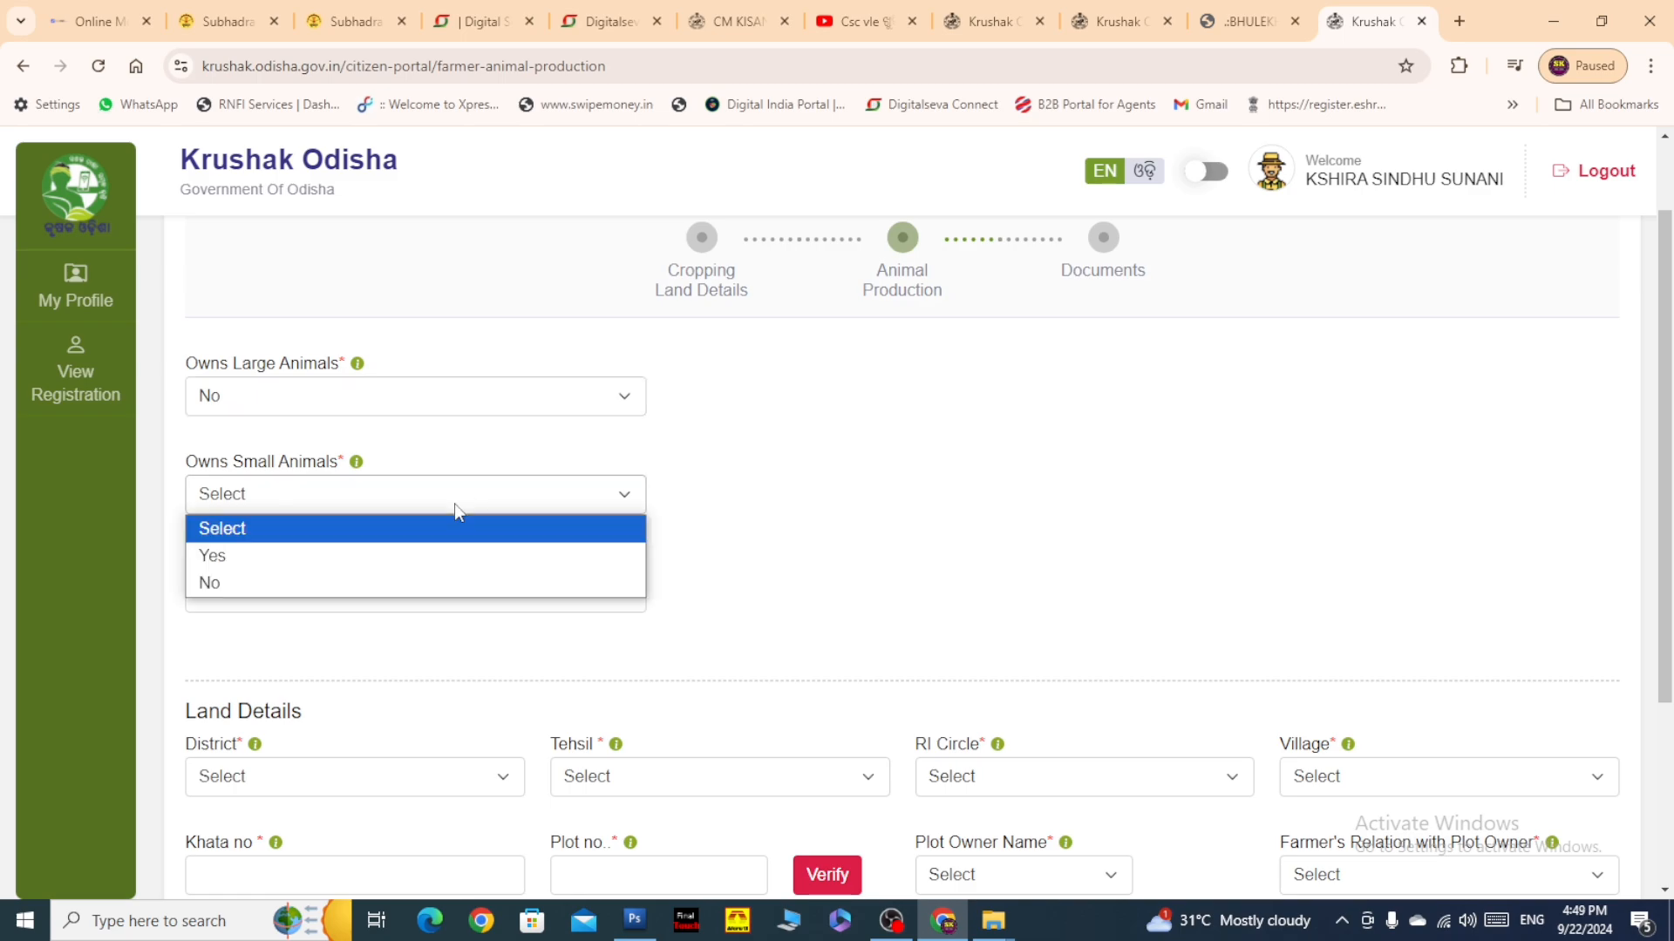
left_click(389, 558)
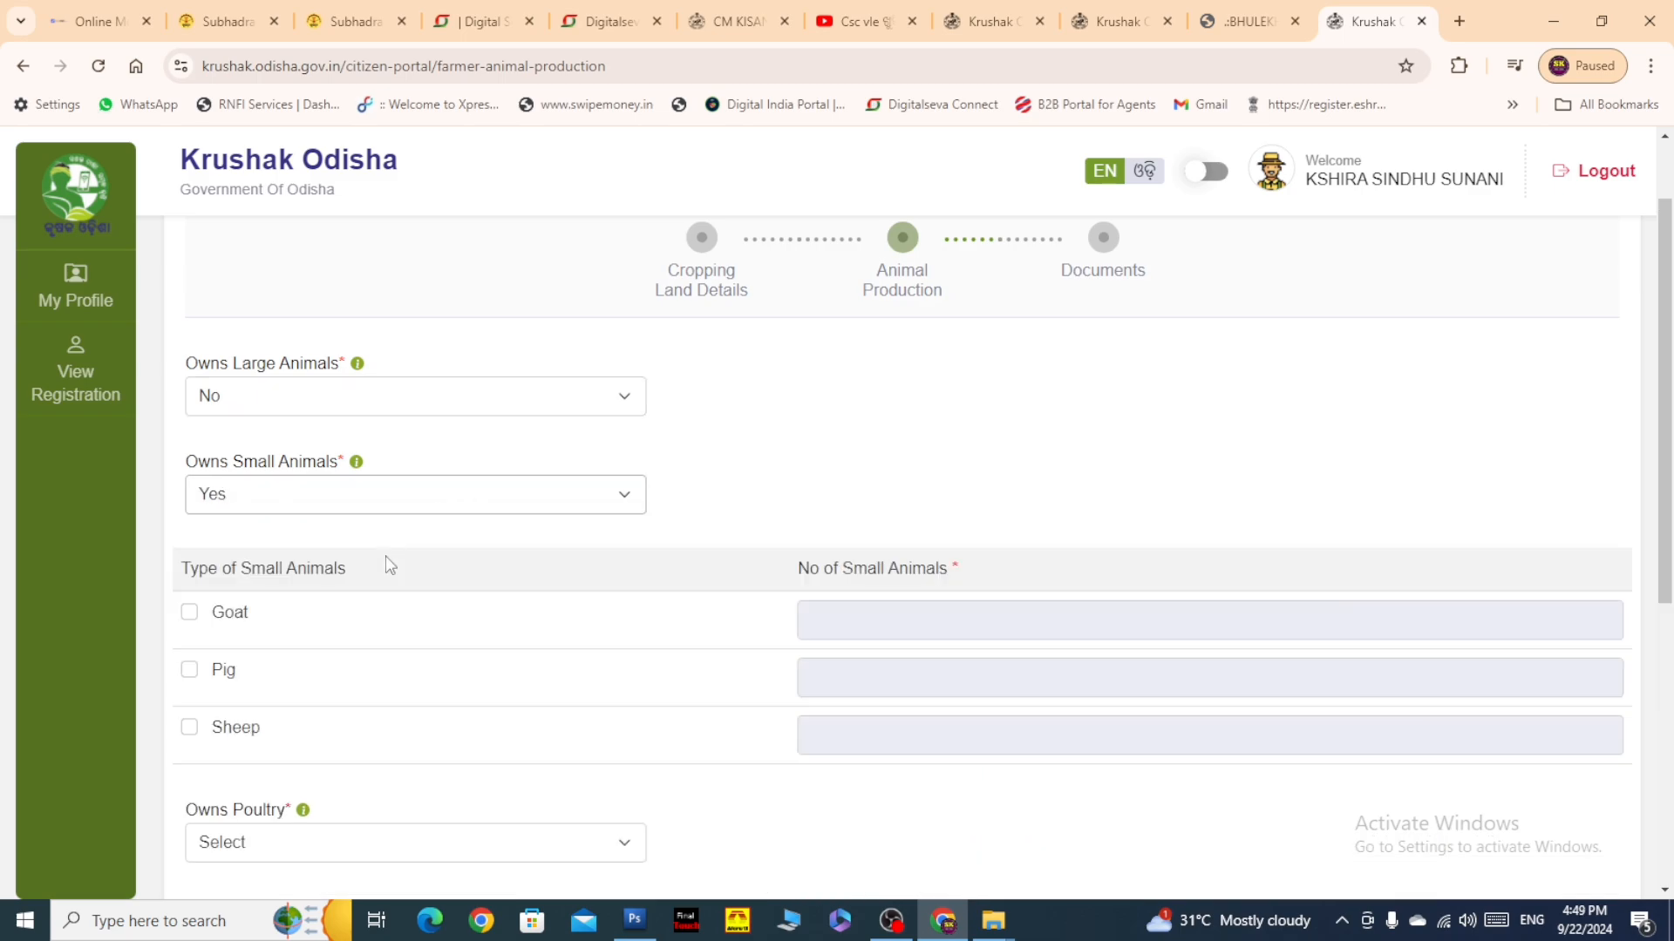
Record 2 goats as the small animals owned and set Owns Poultry to No
left_click(189, 614)
left_click(890, 627)
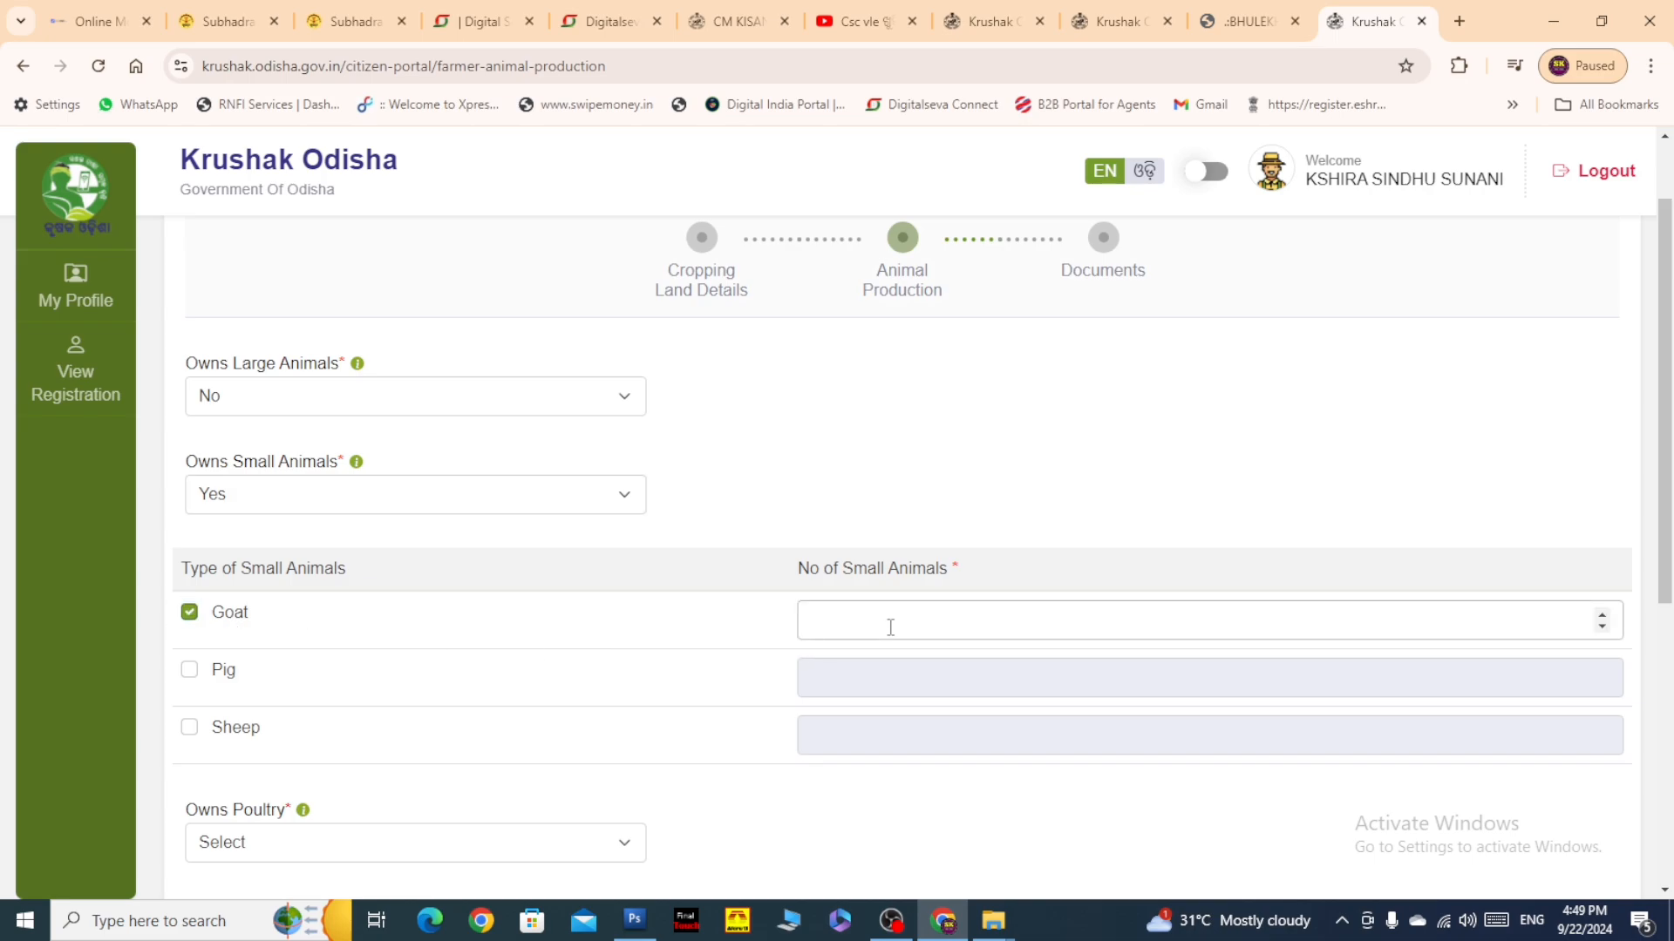
left_click(1060, 455)
scroll(1054, 456, "down", 3)
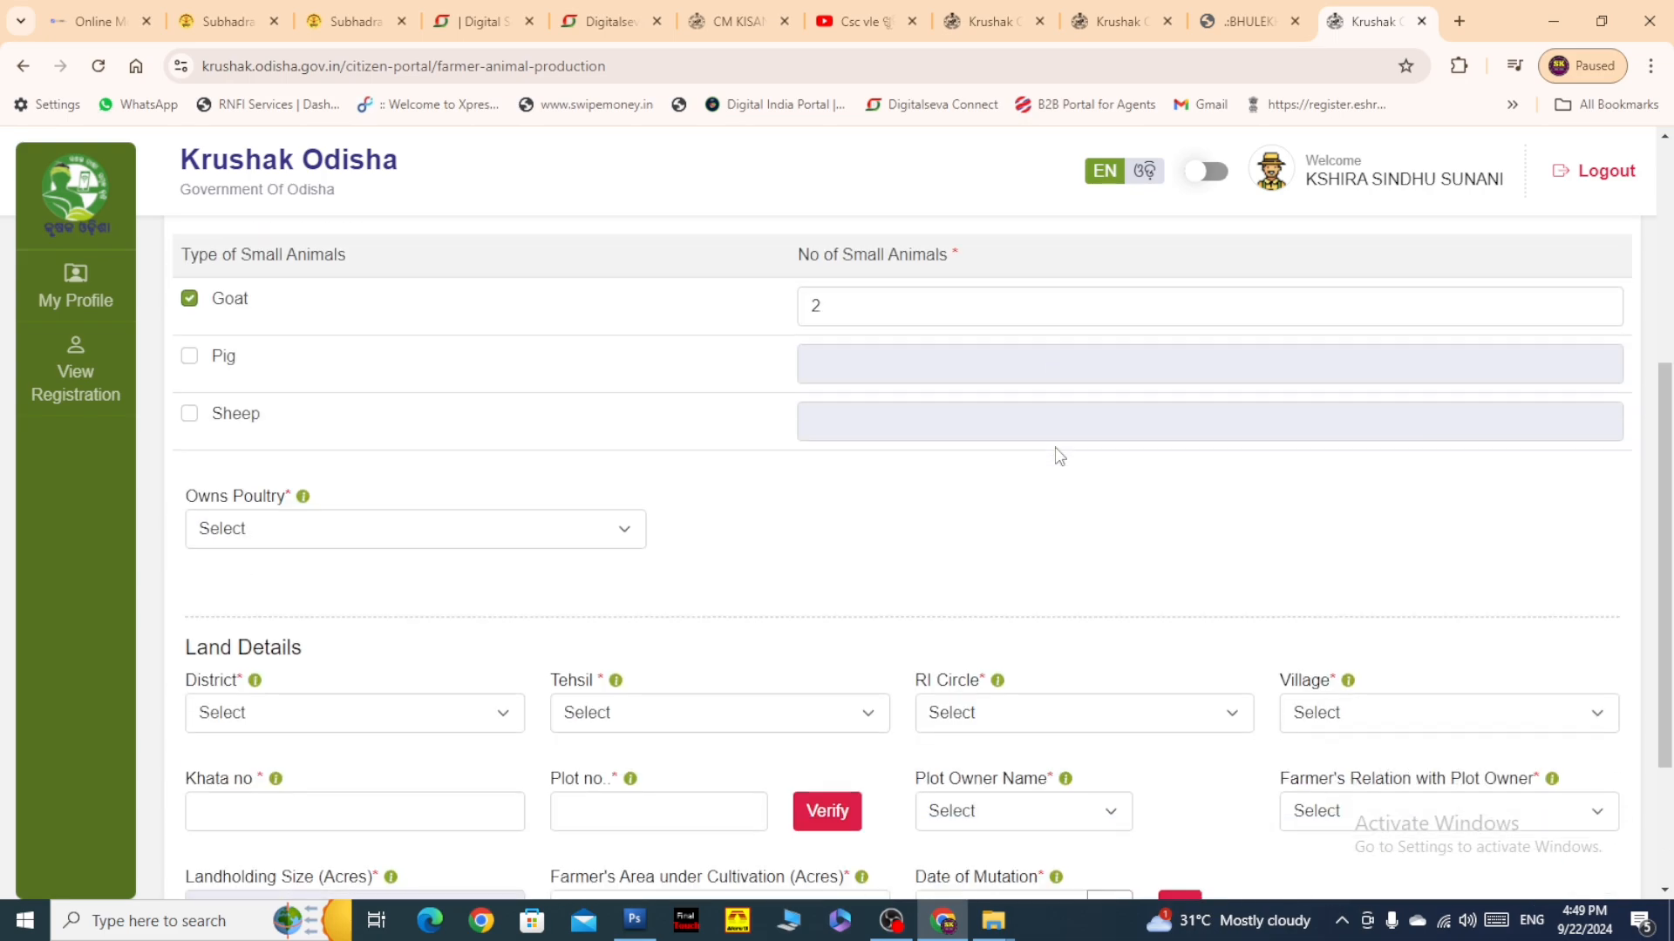
left_click(365, 527)
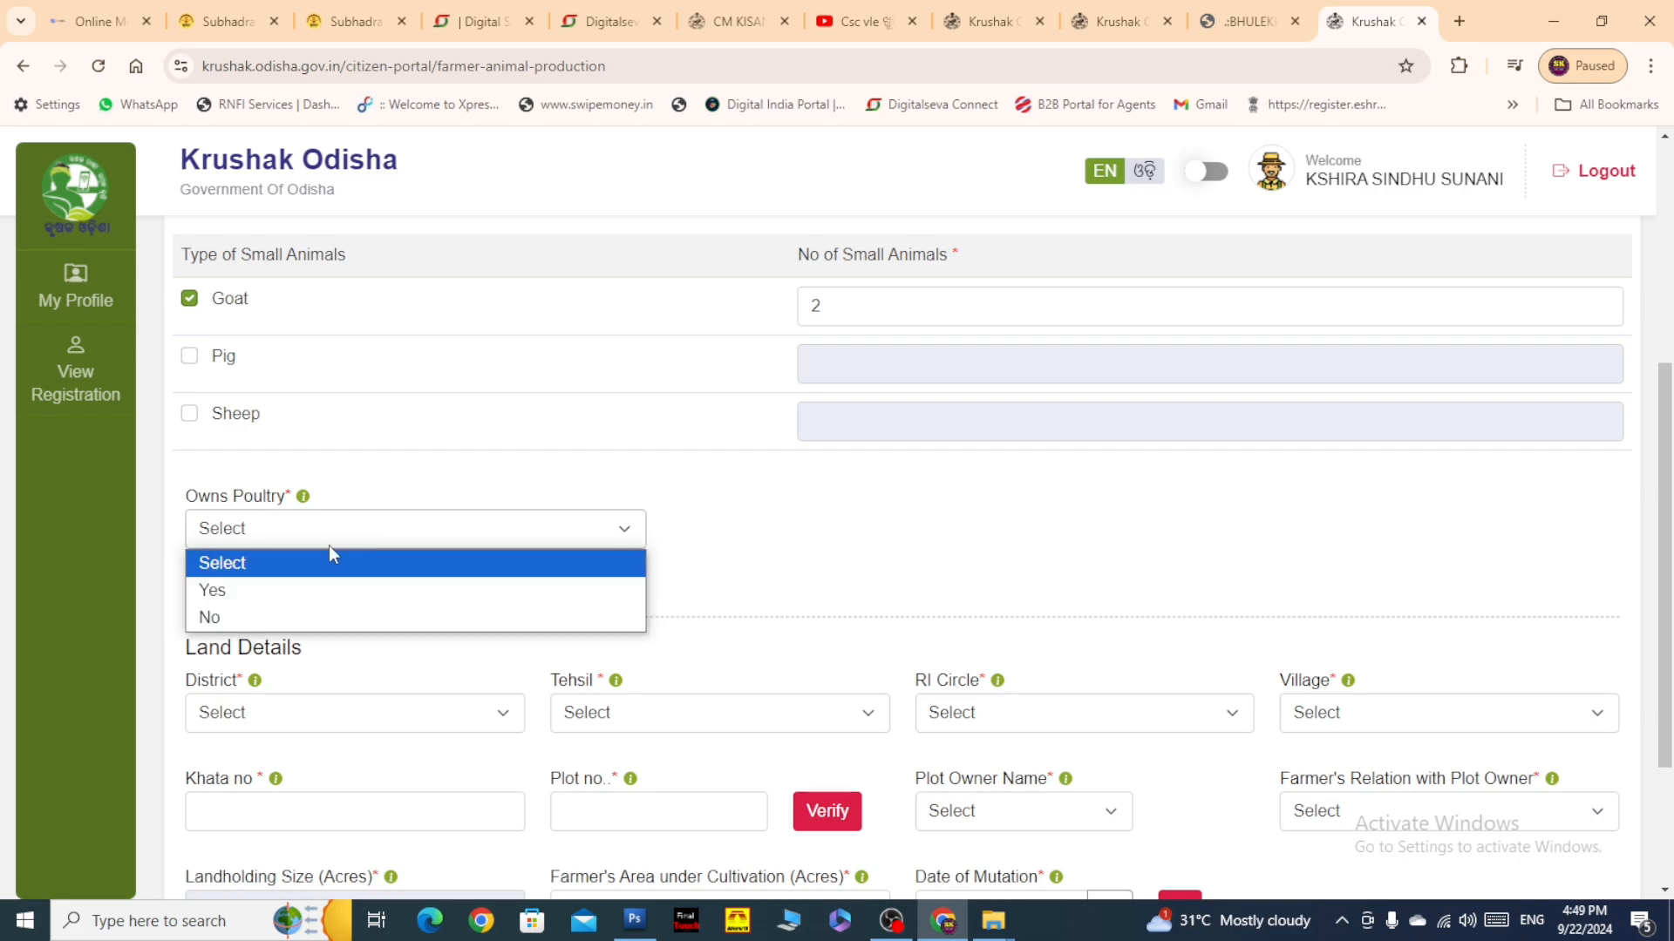
left_click(301, 604)
Save the animal production details with the land details left blank, confirm proceeding with the registration and dismiss the notice
scroll(486, 549, "down", 2)
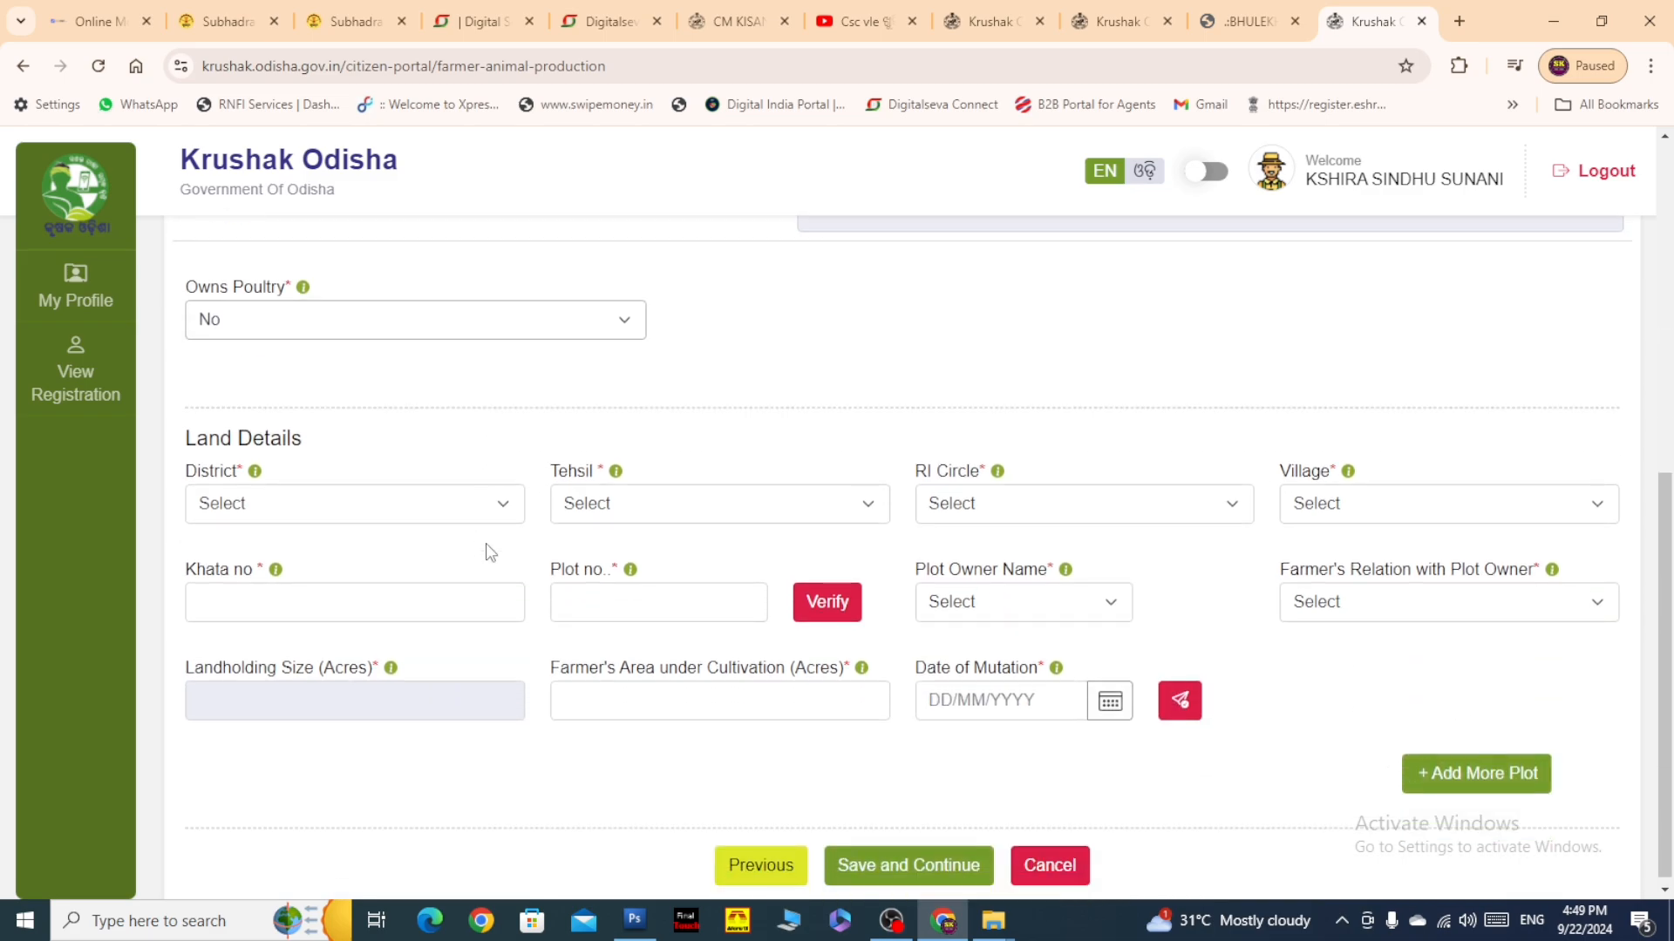
left_click(903, 854)
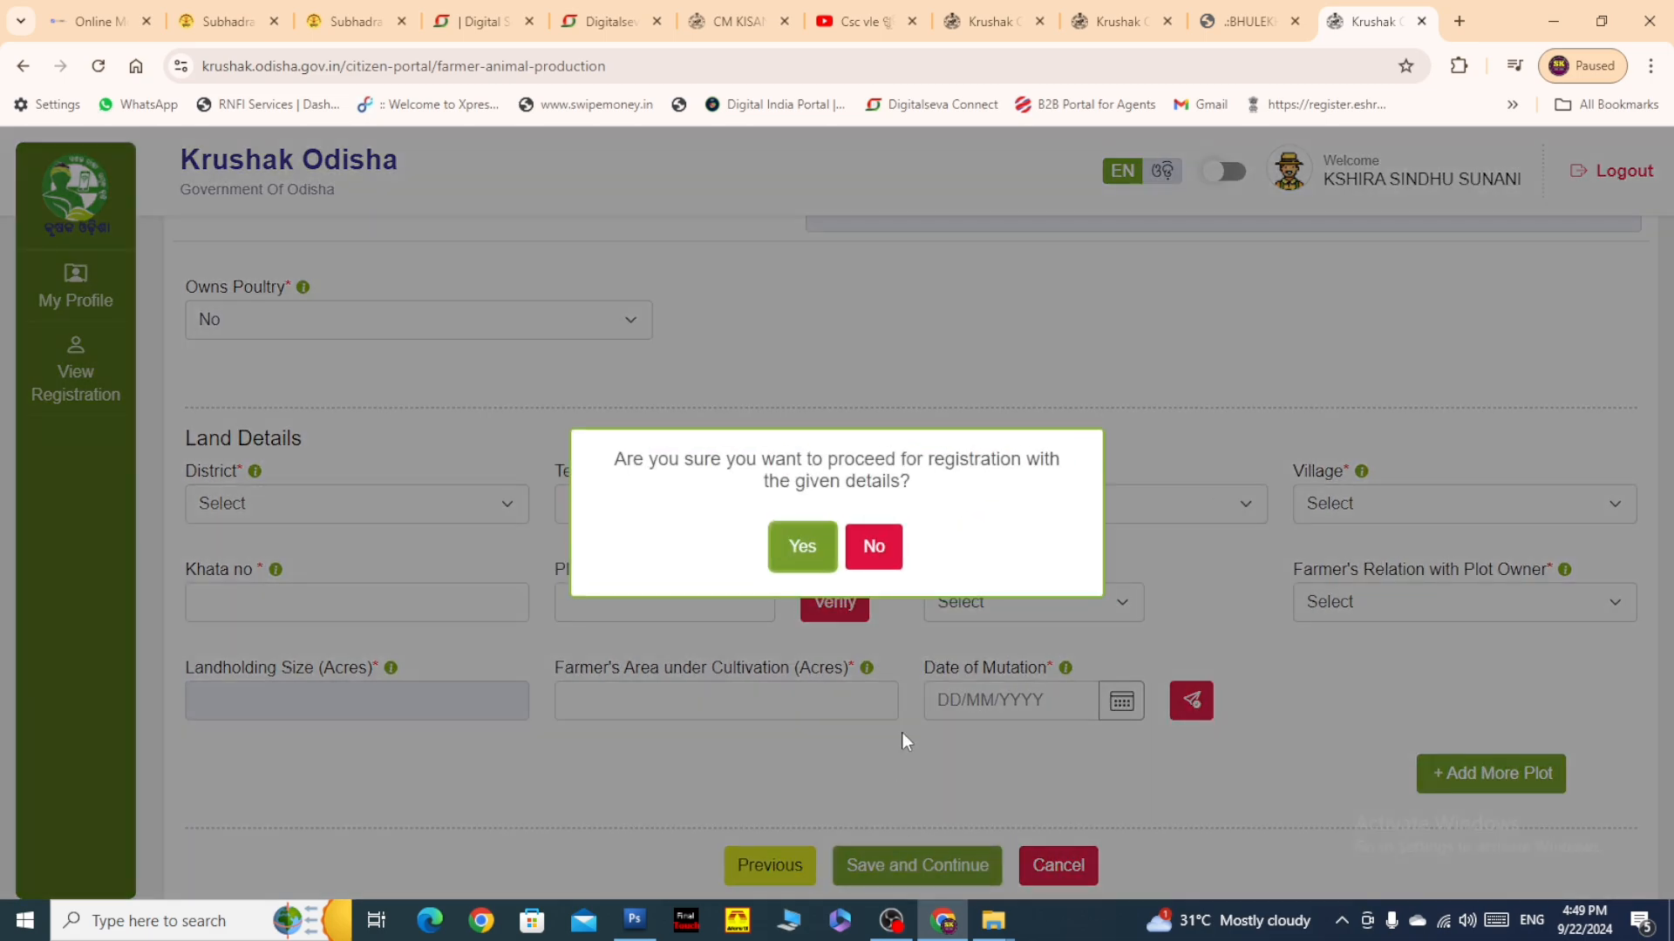
left_click(796, 553)
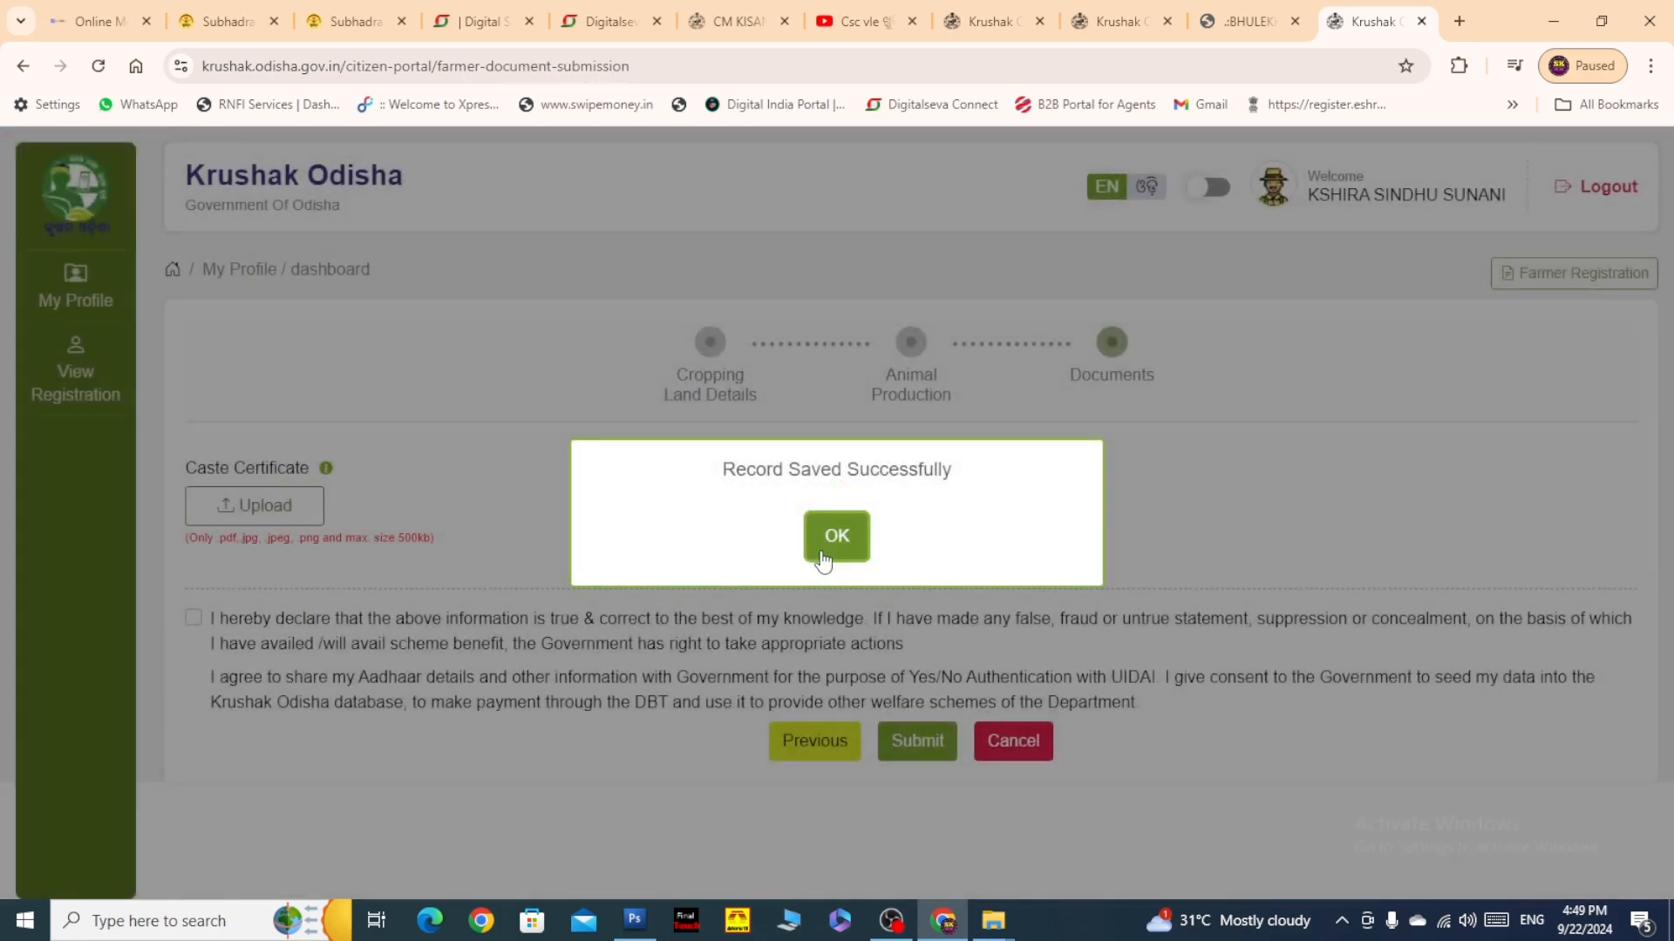
left_click(826, 556)
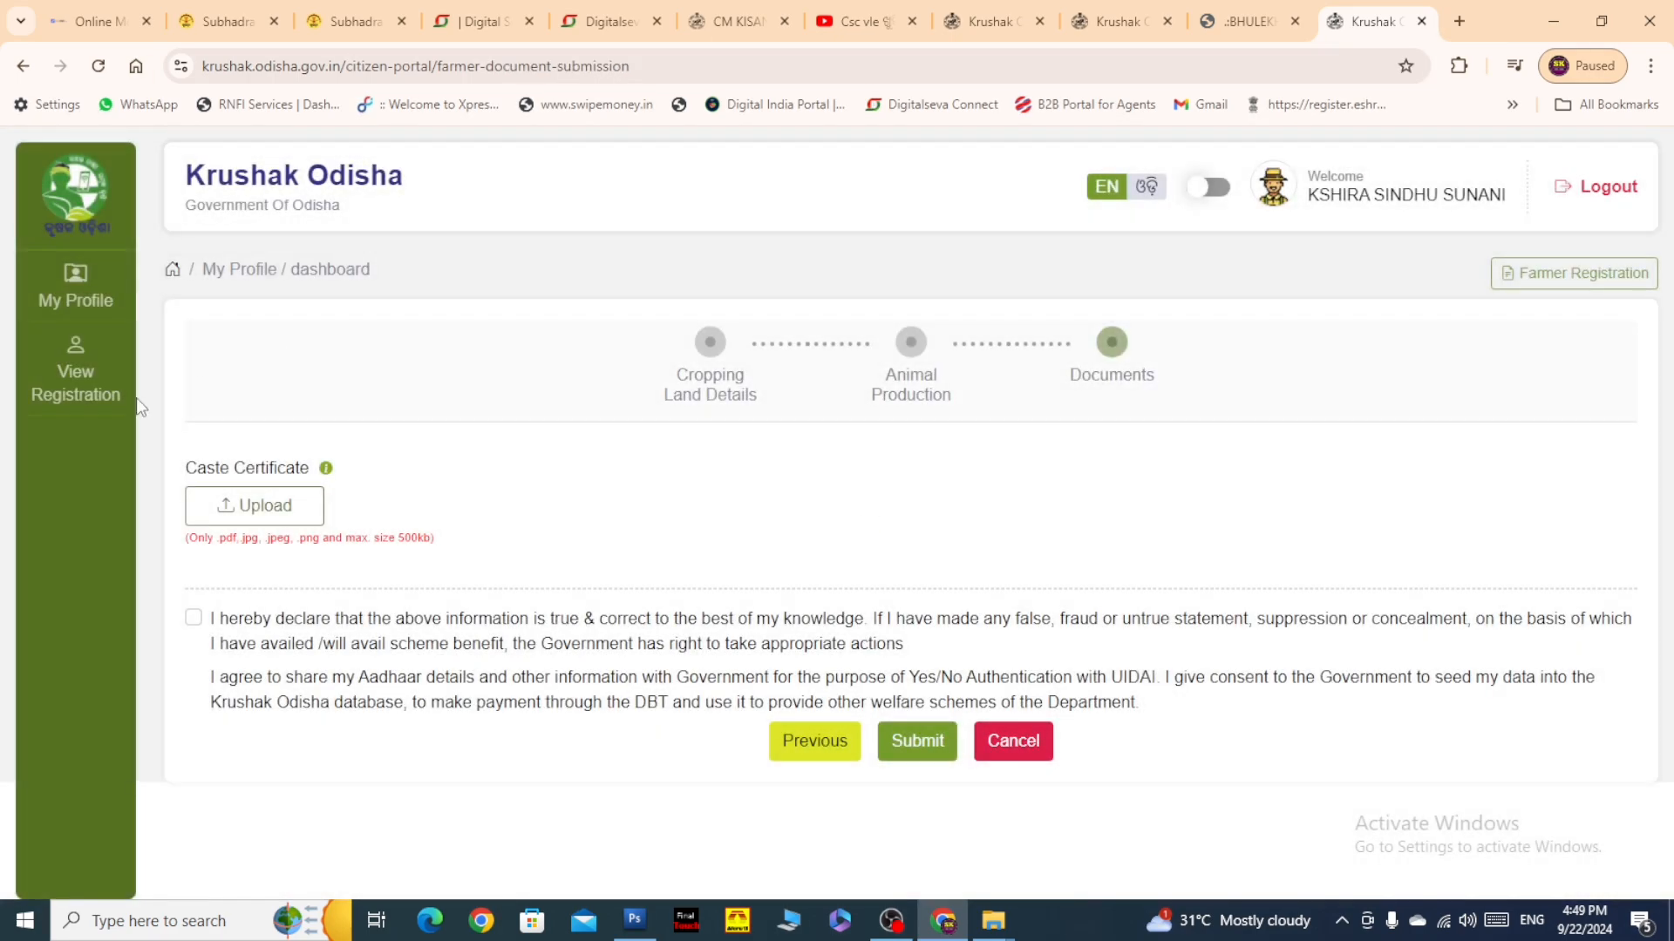
Accept the declaration in the documents section without uploading a caste certificate, then submit the application and confirm the submission
left_click(195, 619)
left_click(933, 741)
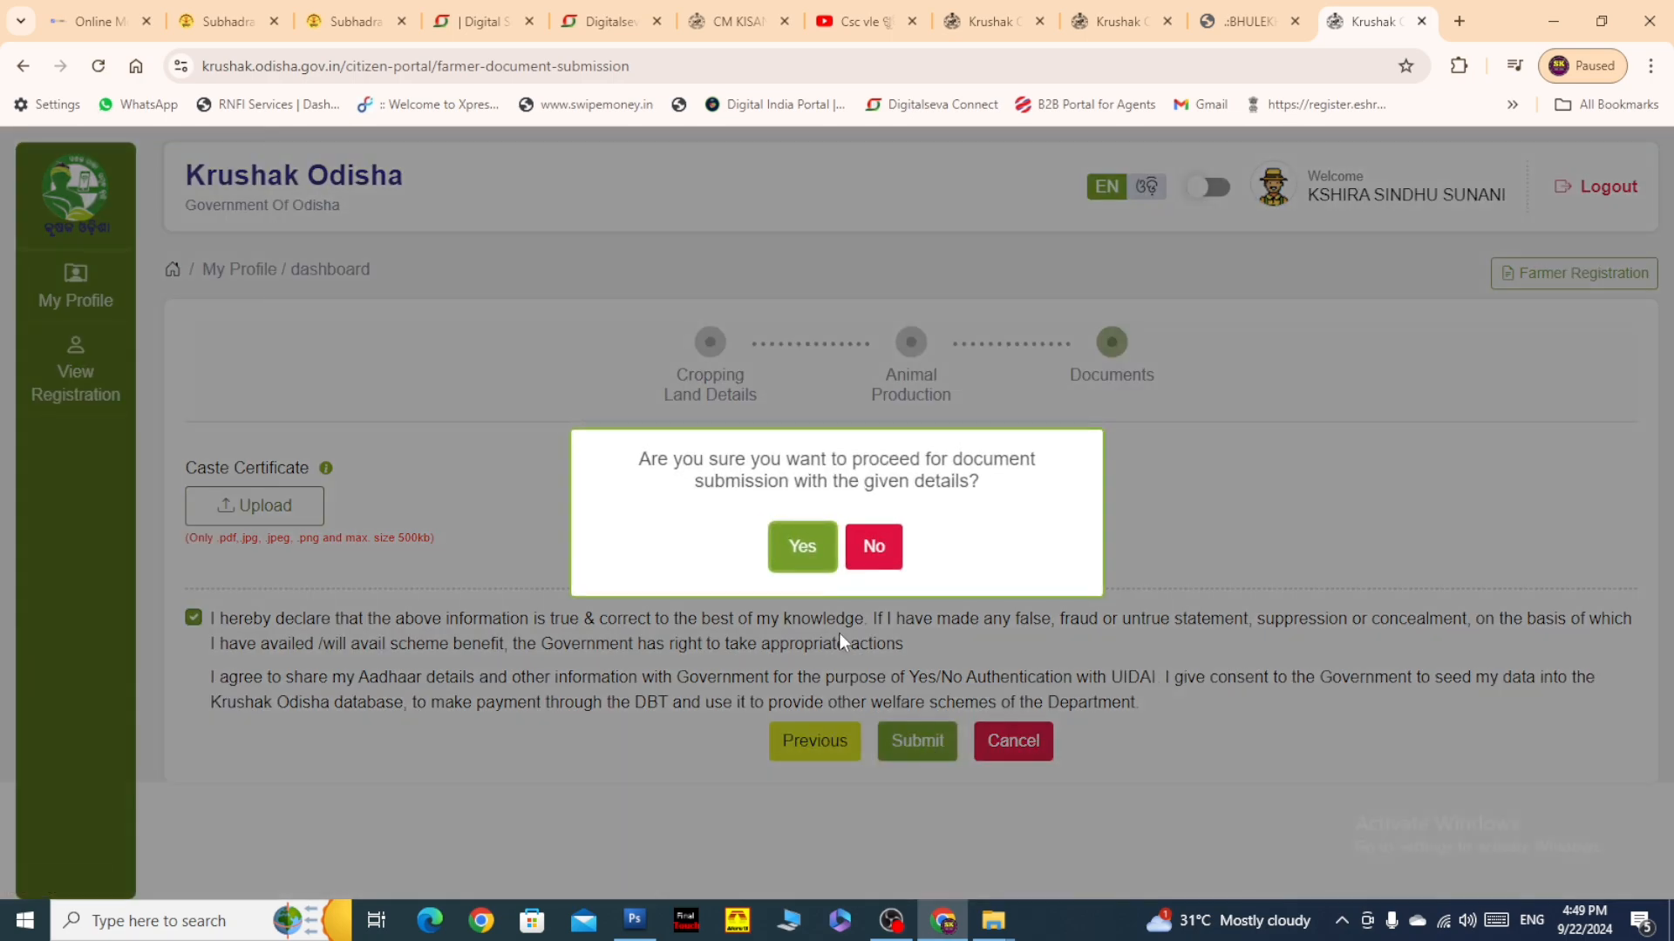
left_click(793, 542)
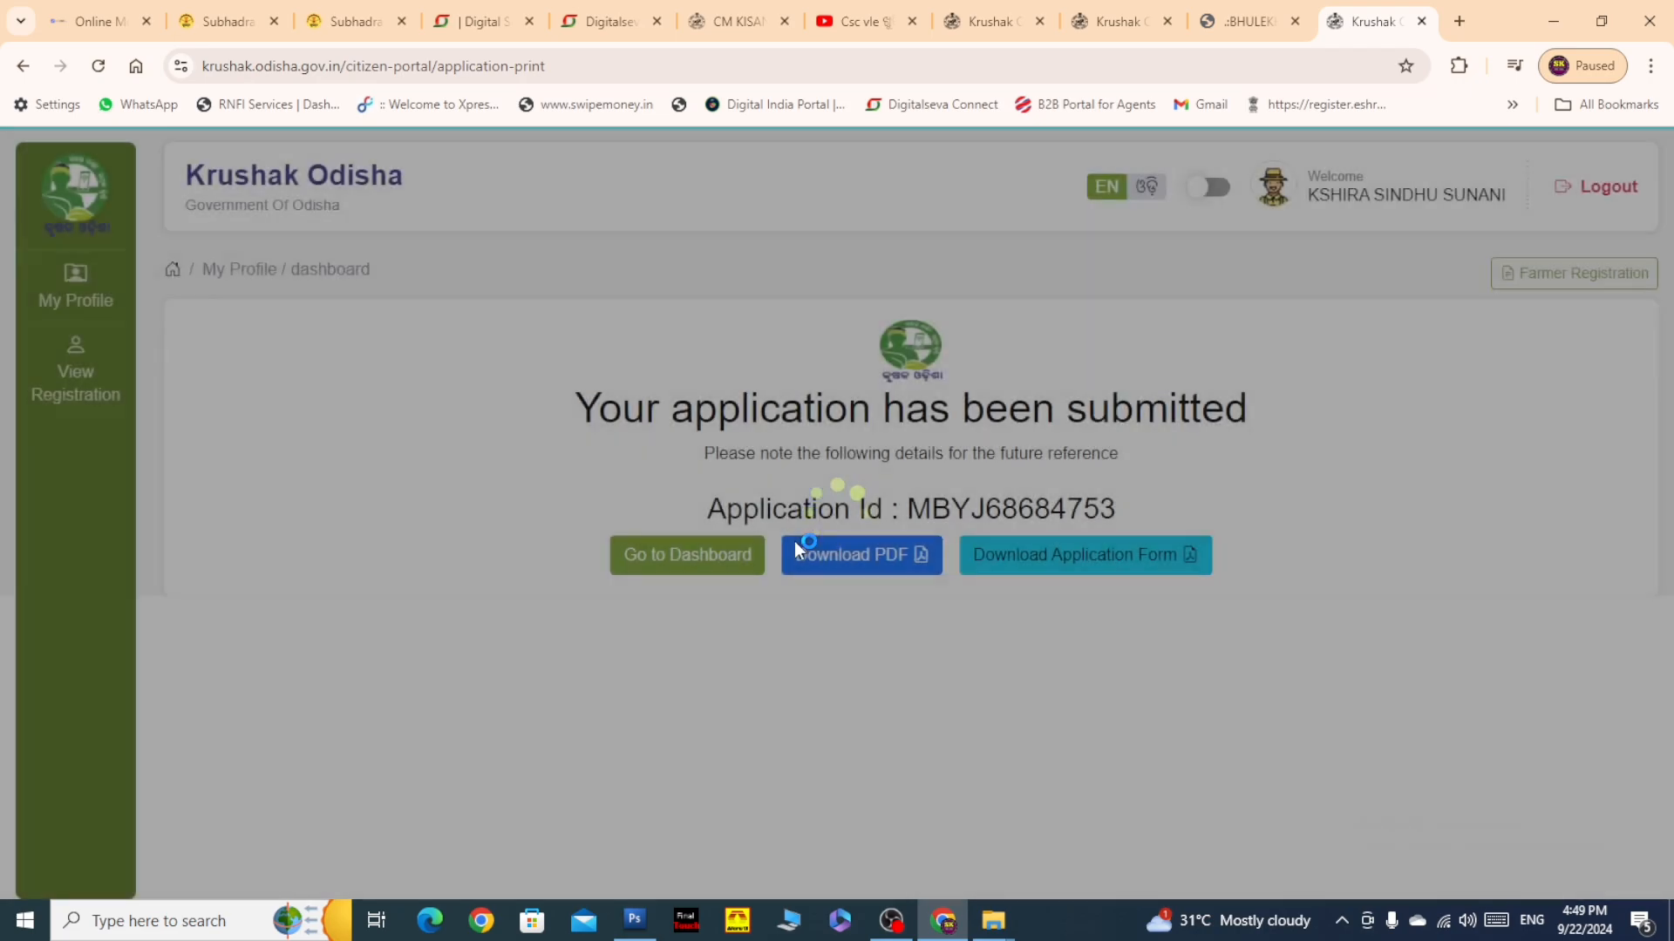